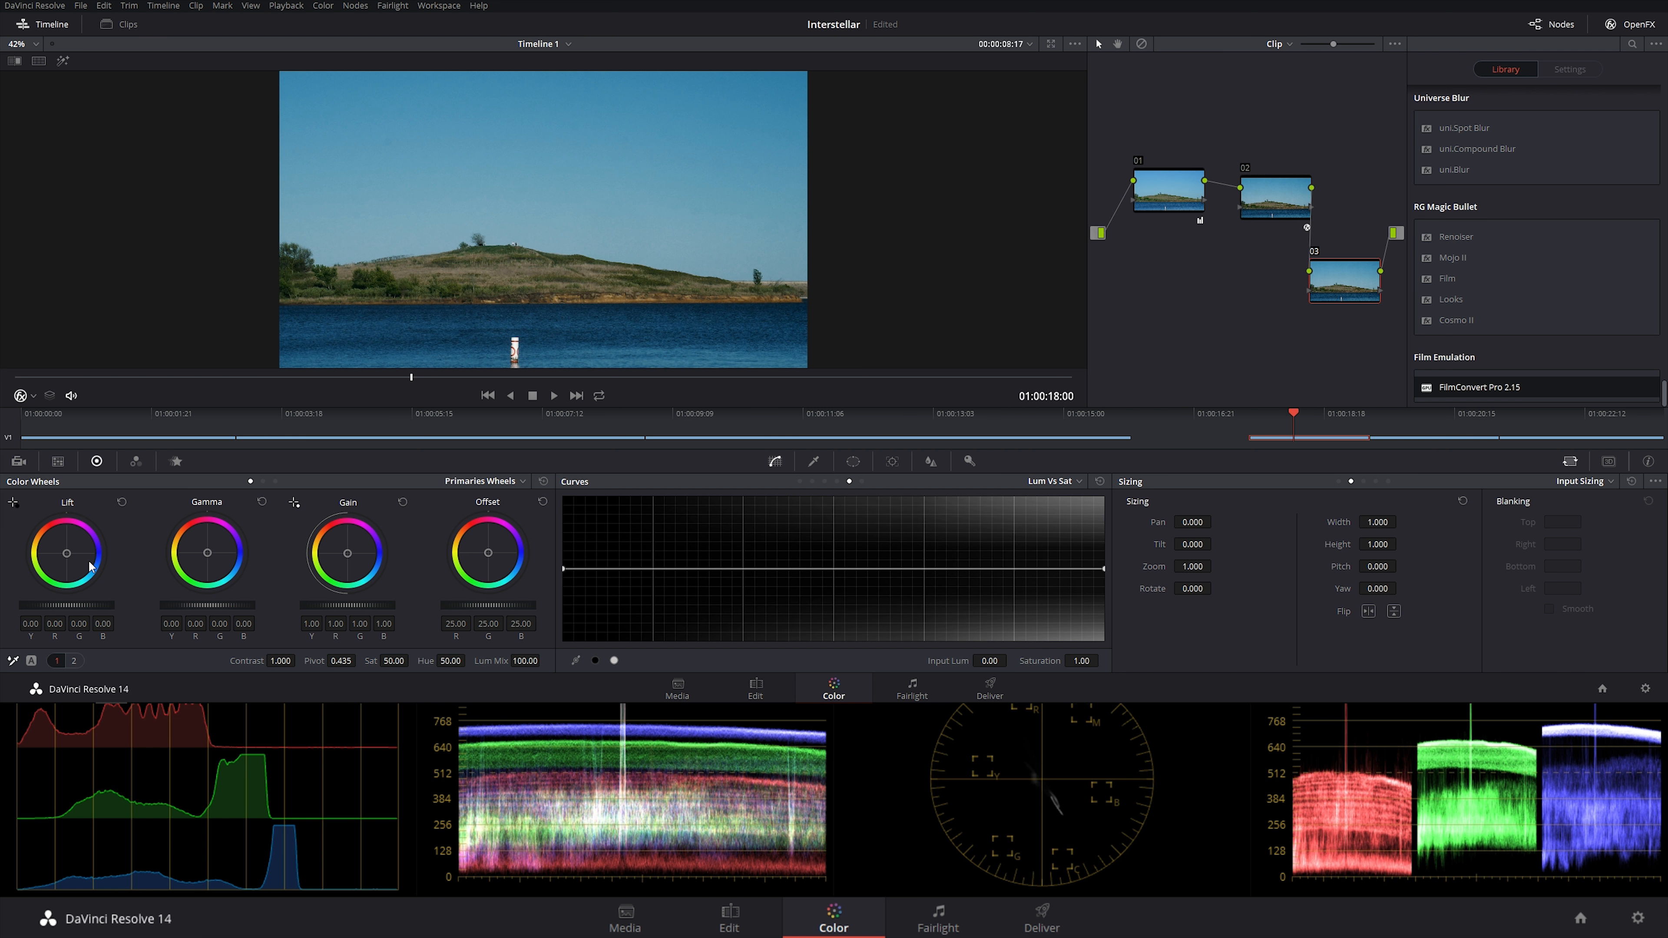
- Switch node 03's color wheels to Log mode and lower the Highlight level to -0.81
drag(66, 553, 69, 560)
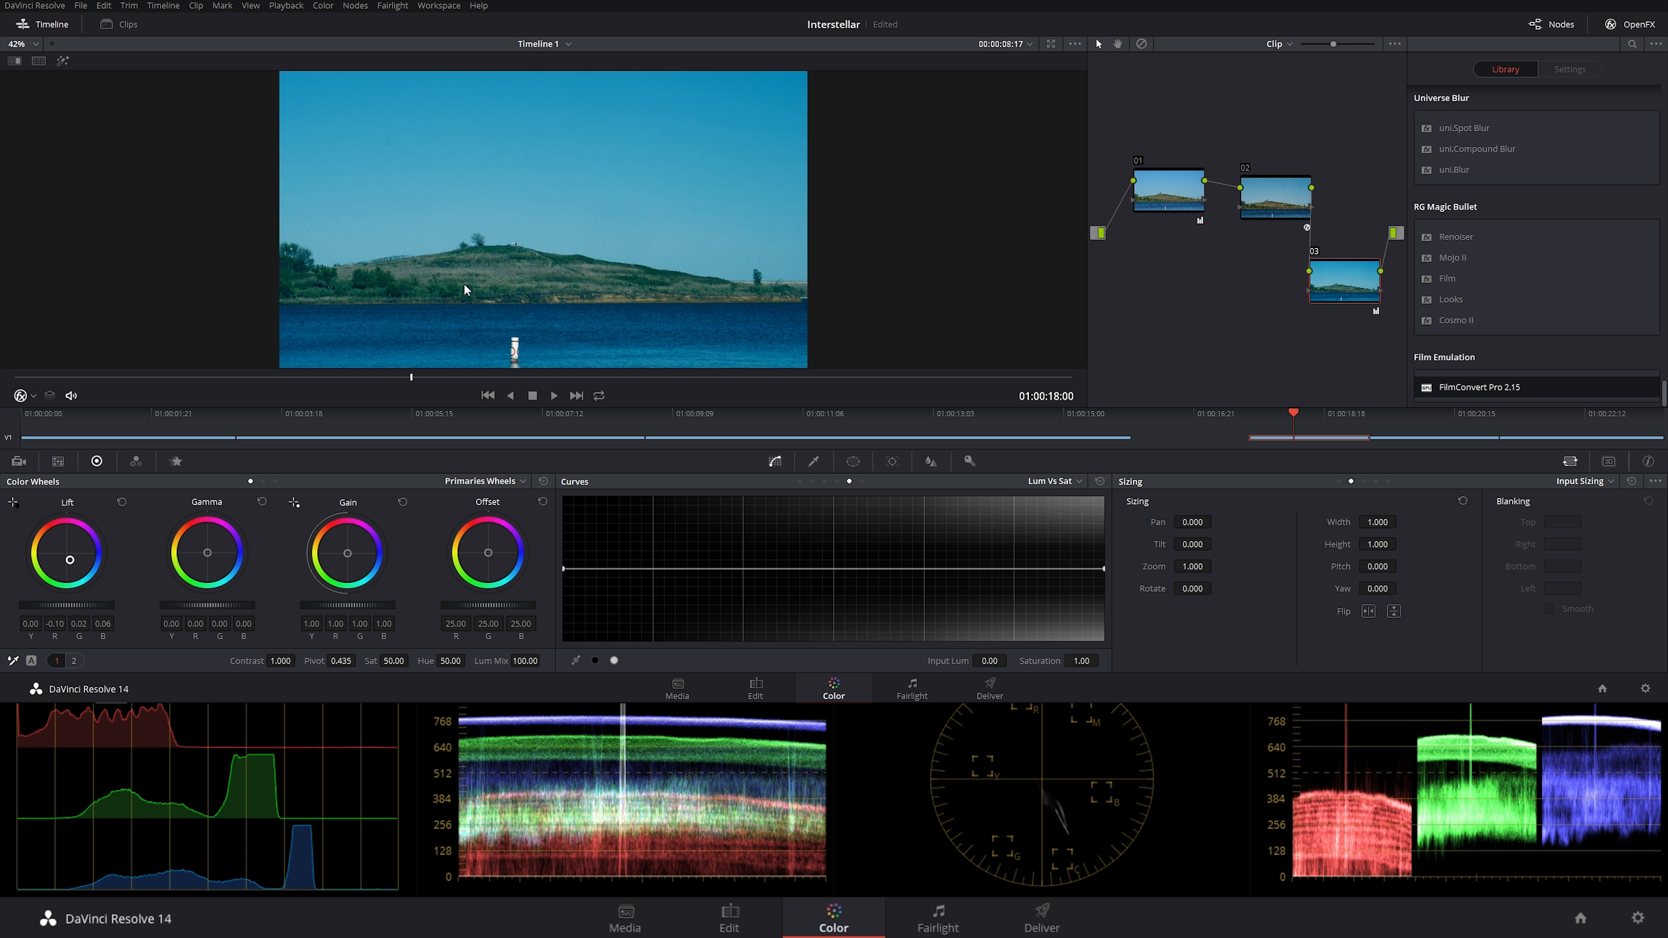
double_click(83, 588)
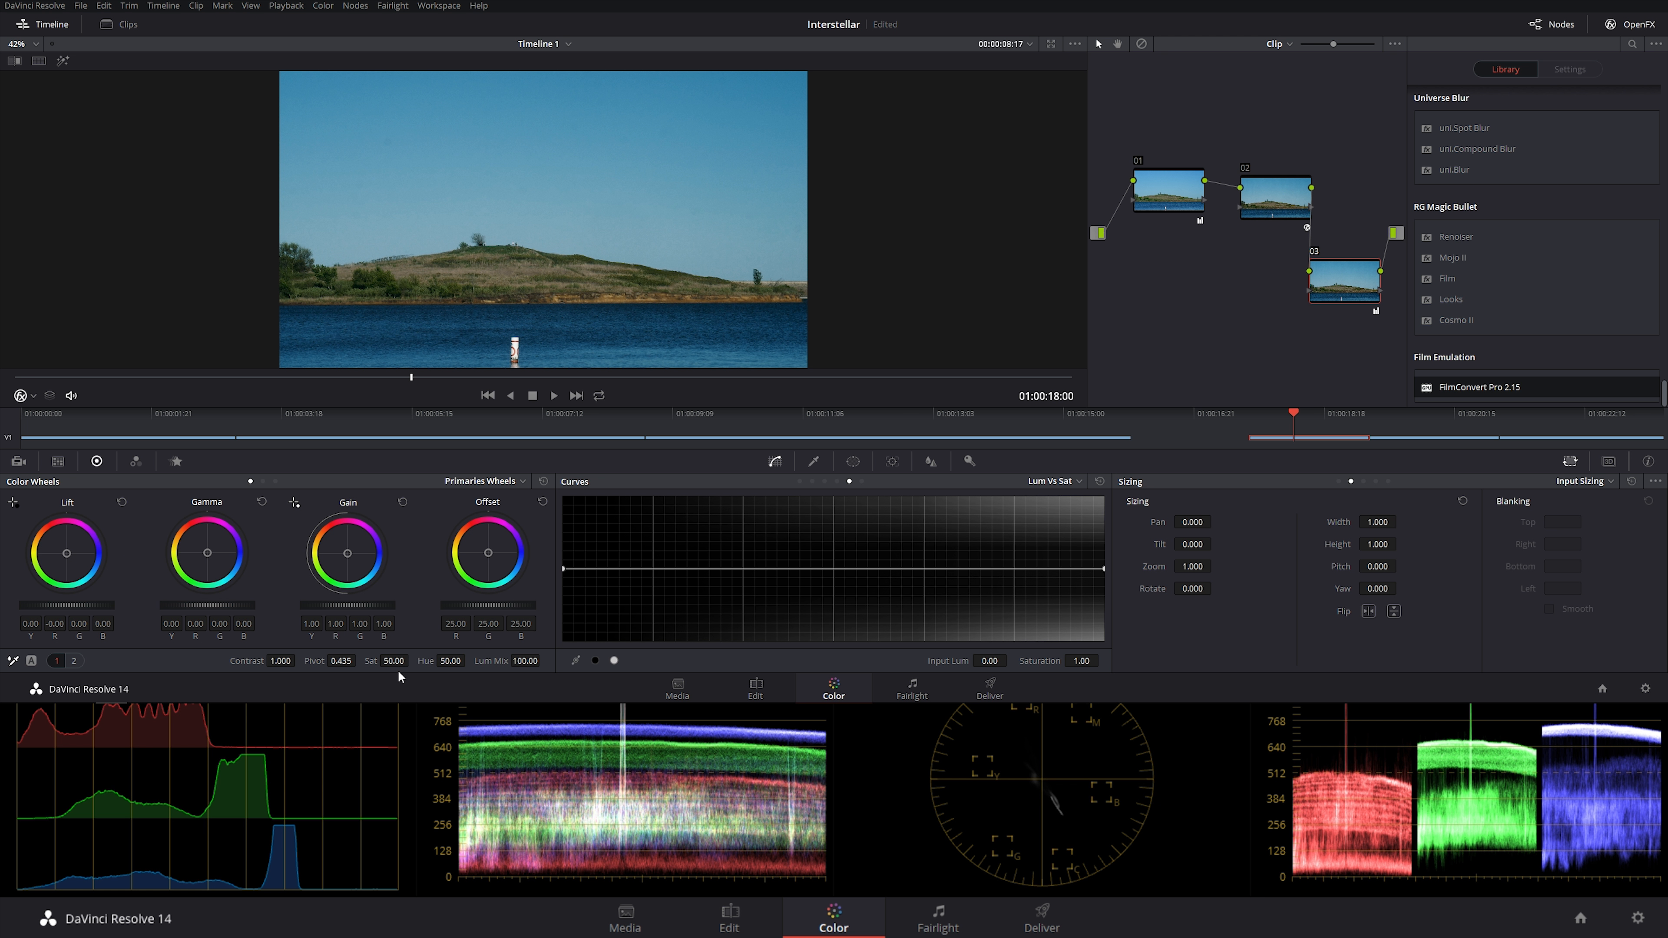
click(489, 483)
click(482, 537)
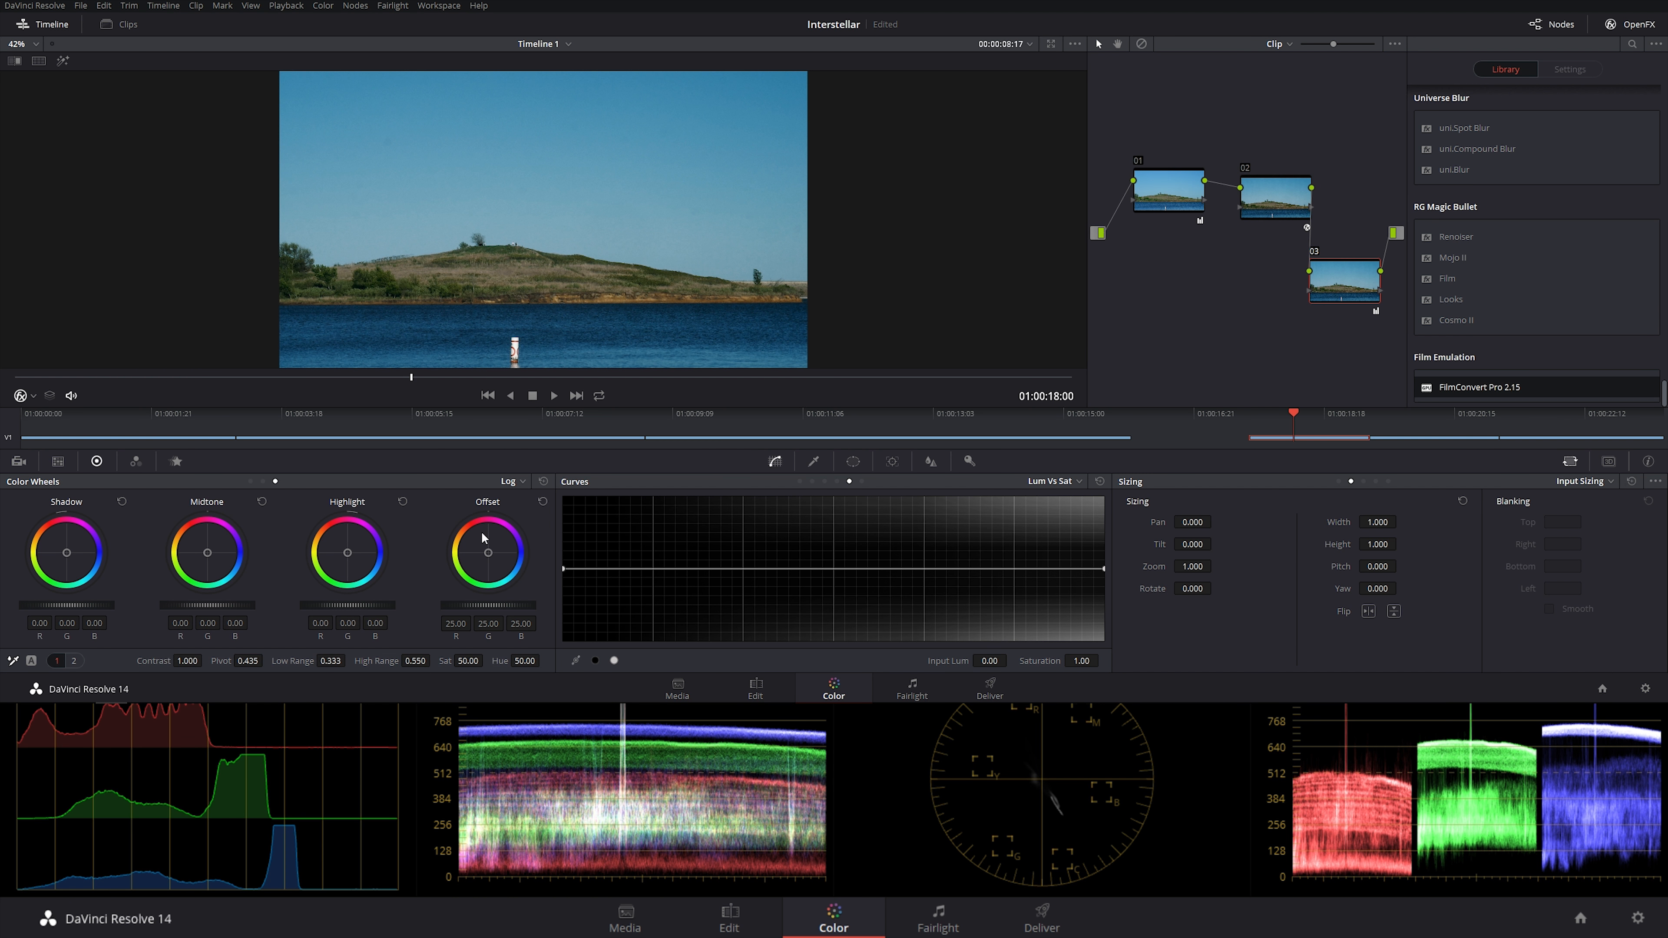
drag(355, 612, 322, 612)
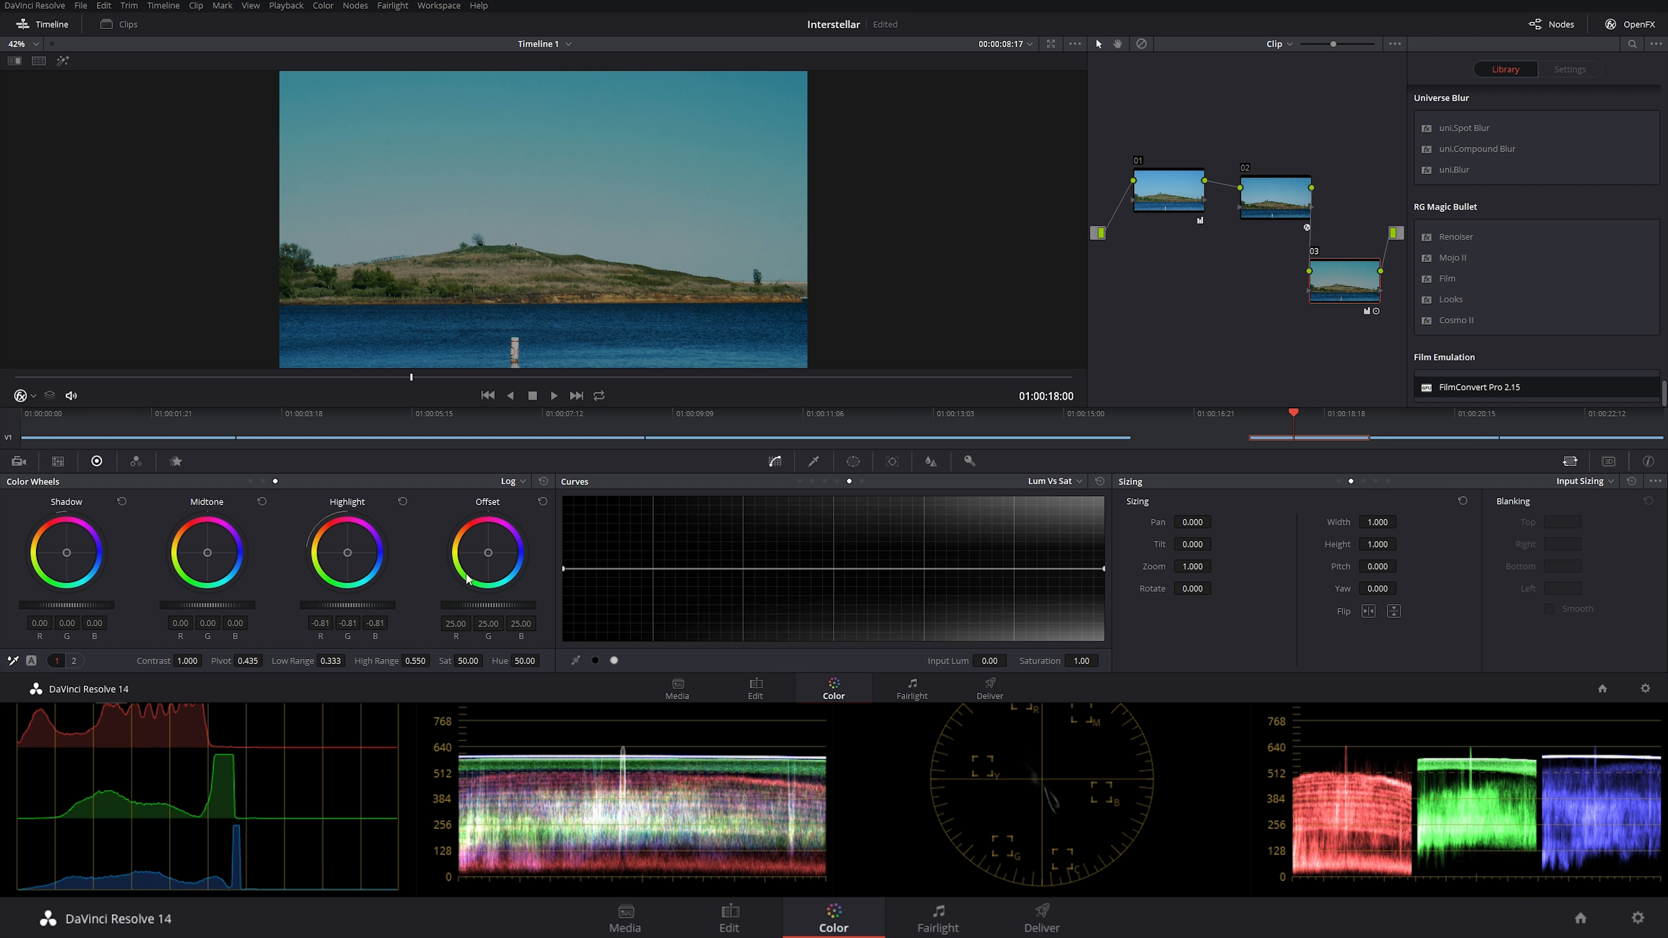
- Raise node 03's Offset to 28.10 and bring its Log Highlight level to -0.54
click(512, 480)
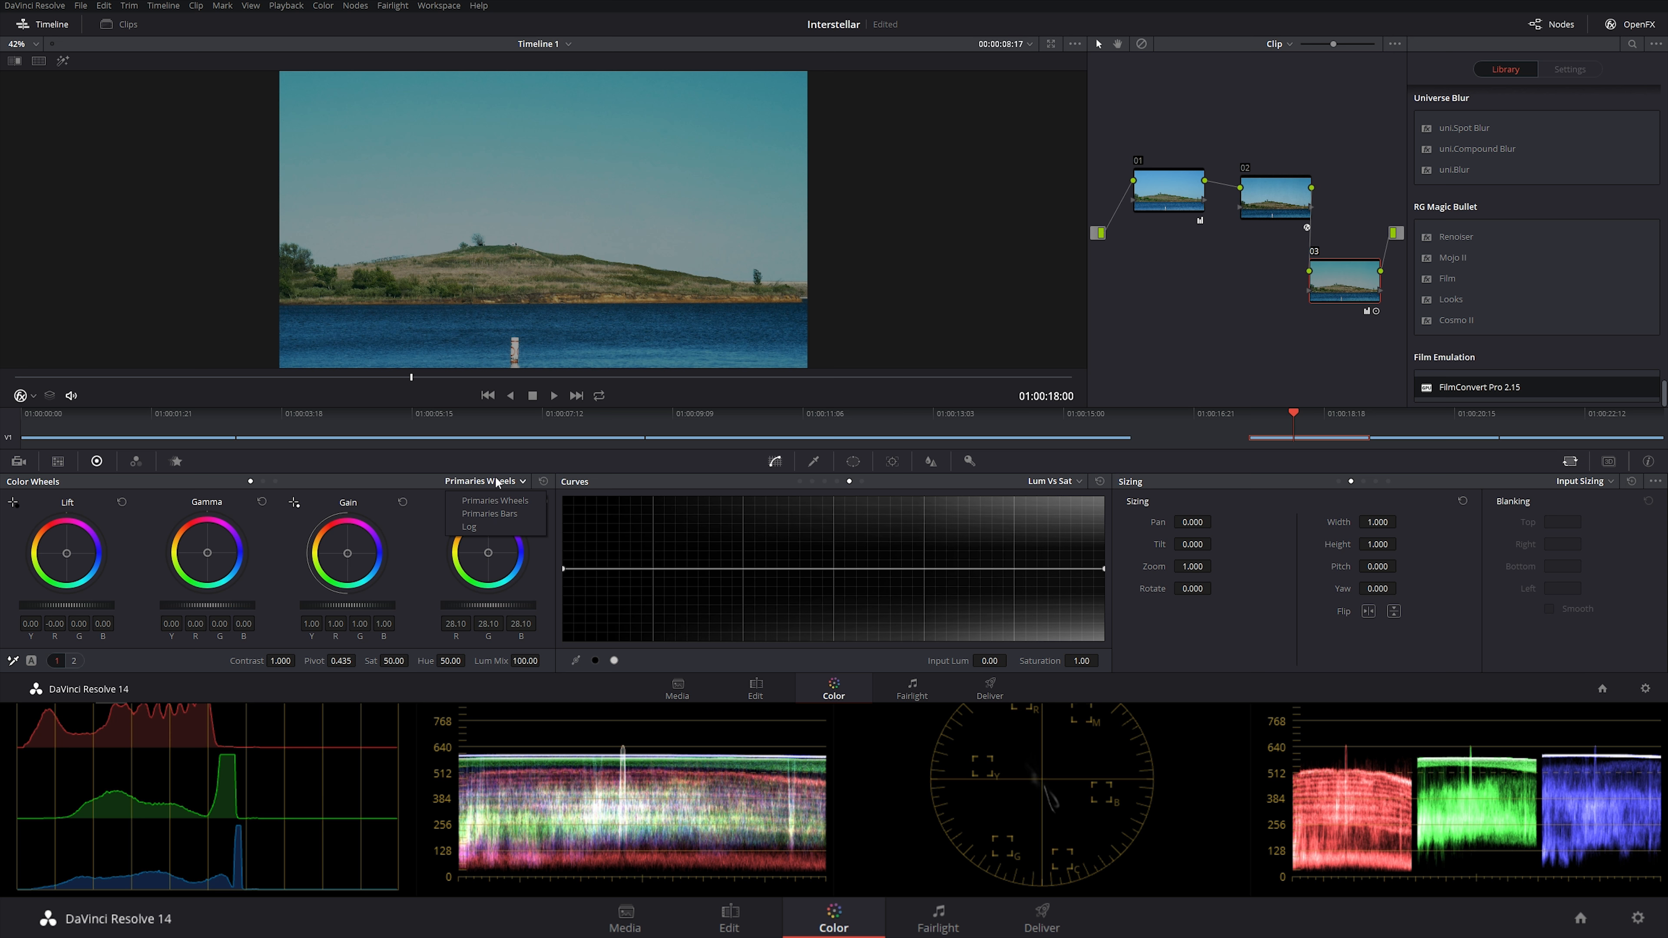
click(493, 531)
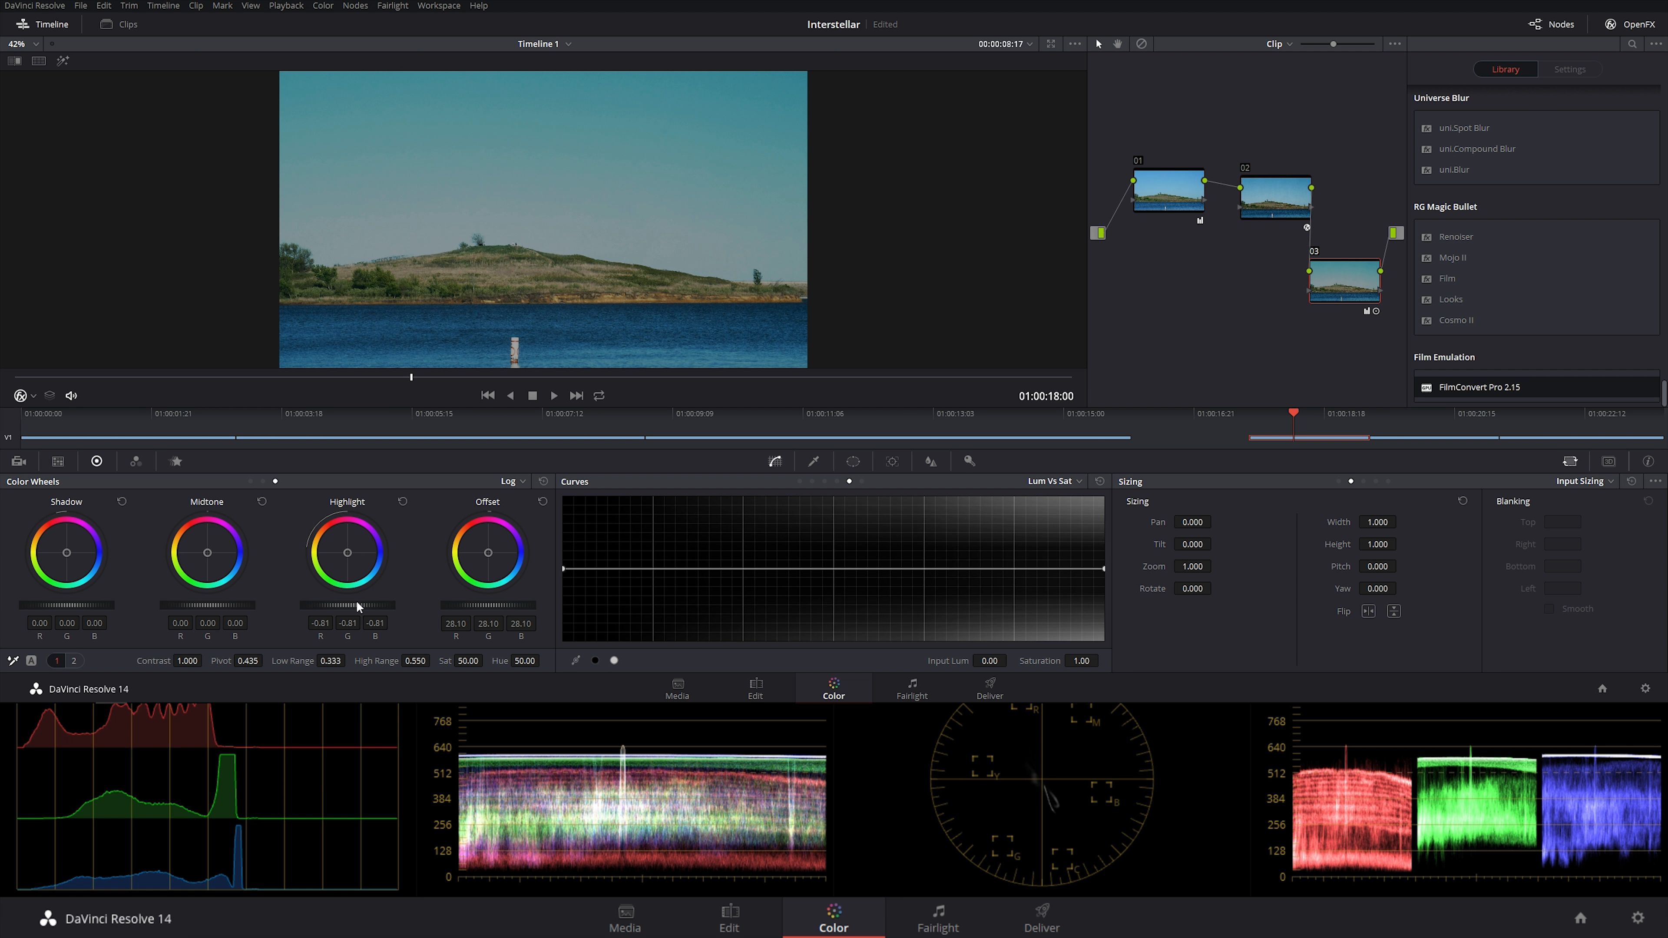
drag(348, 605, 399, 559)
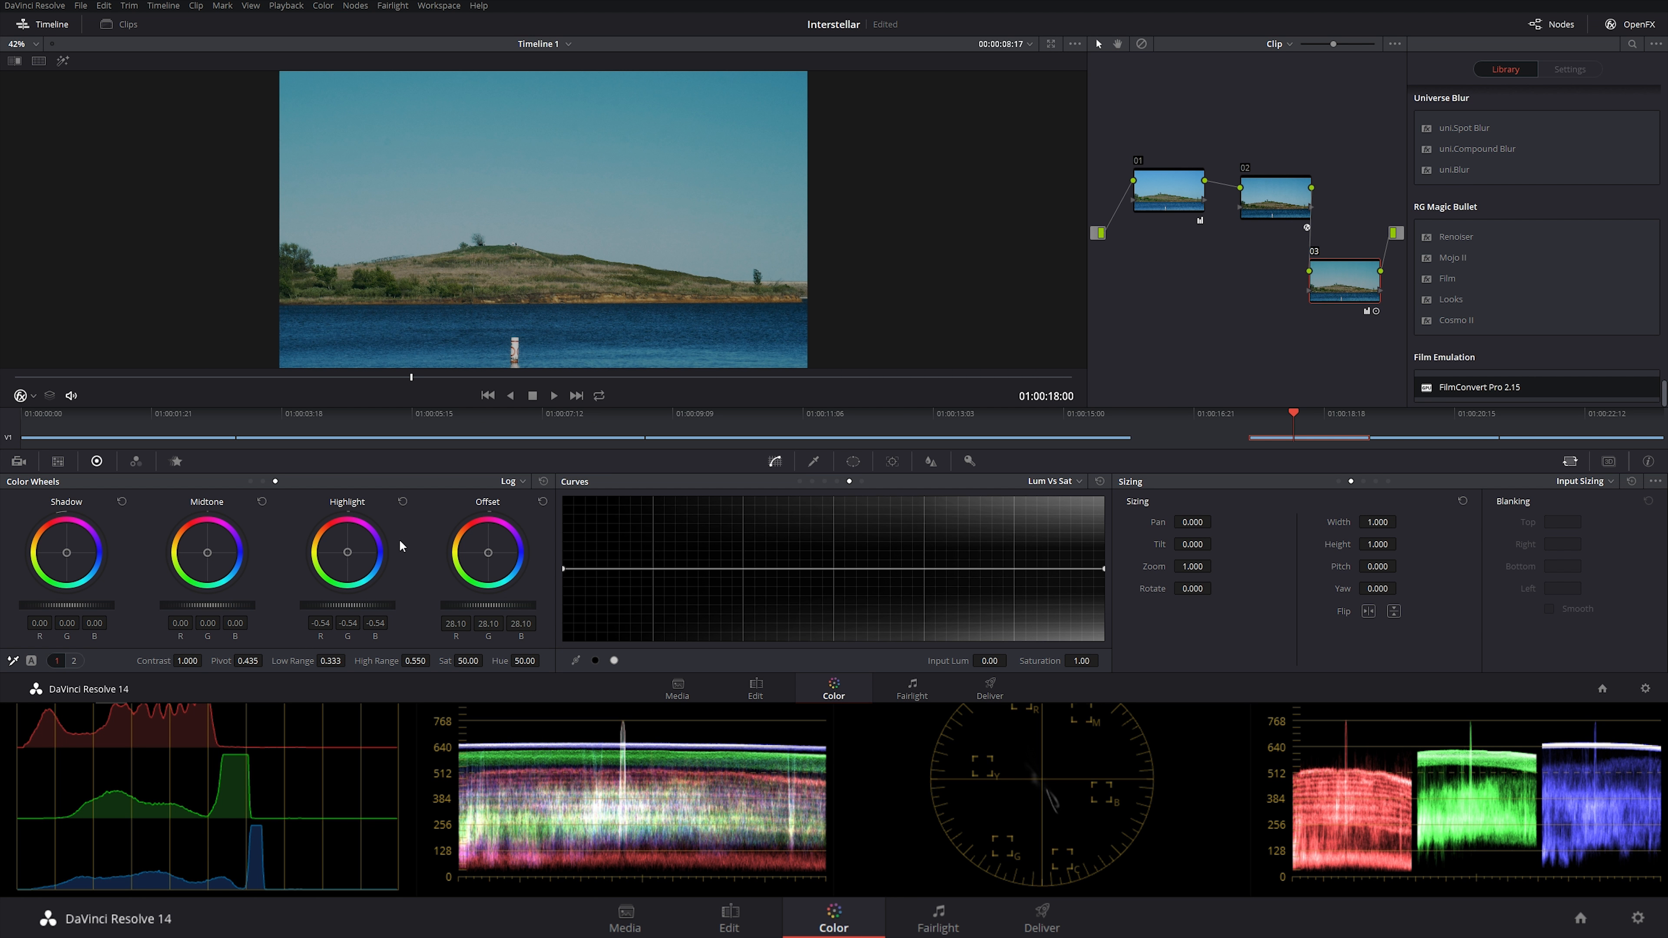
- Raise node 03's overall Gain to 1.26 in the primaries controls and return to the Primaries Wheels view
click(506, 482)
click(524, 523)
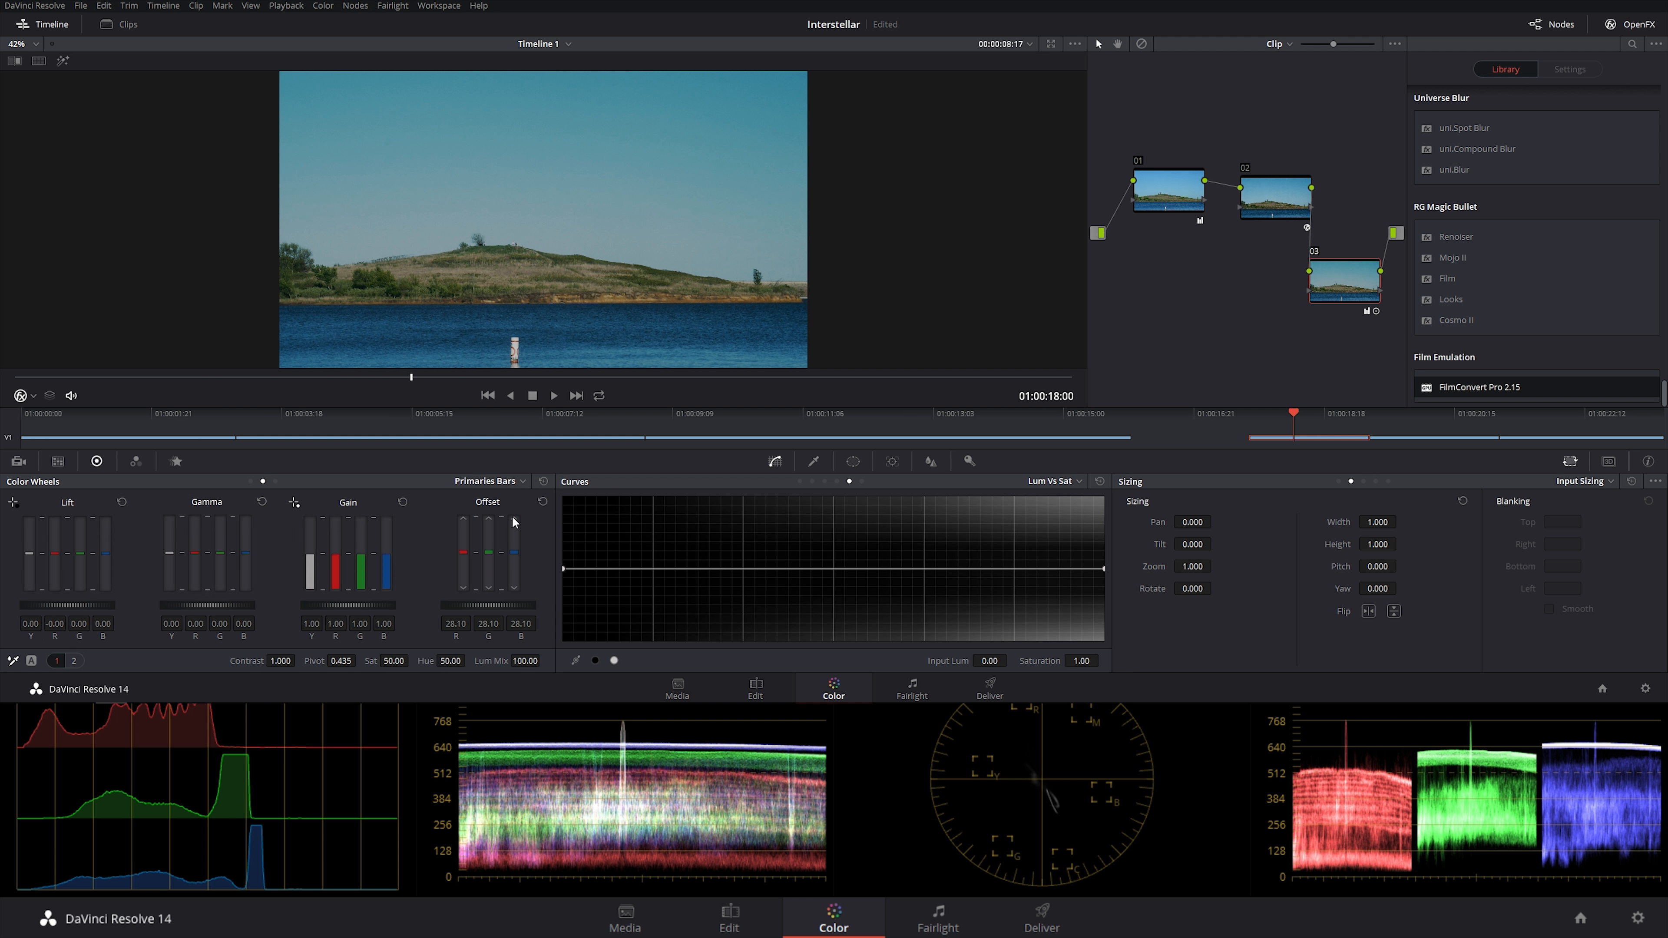
drag(348, 605, 381, 605)
click(506, 480)
click(505, 503)
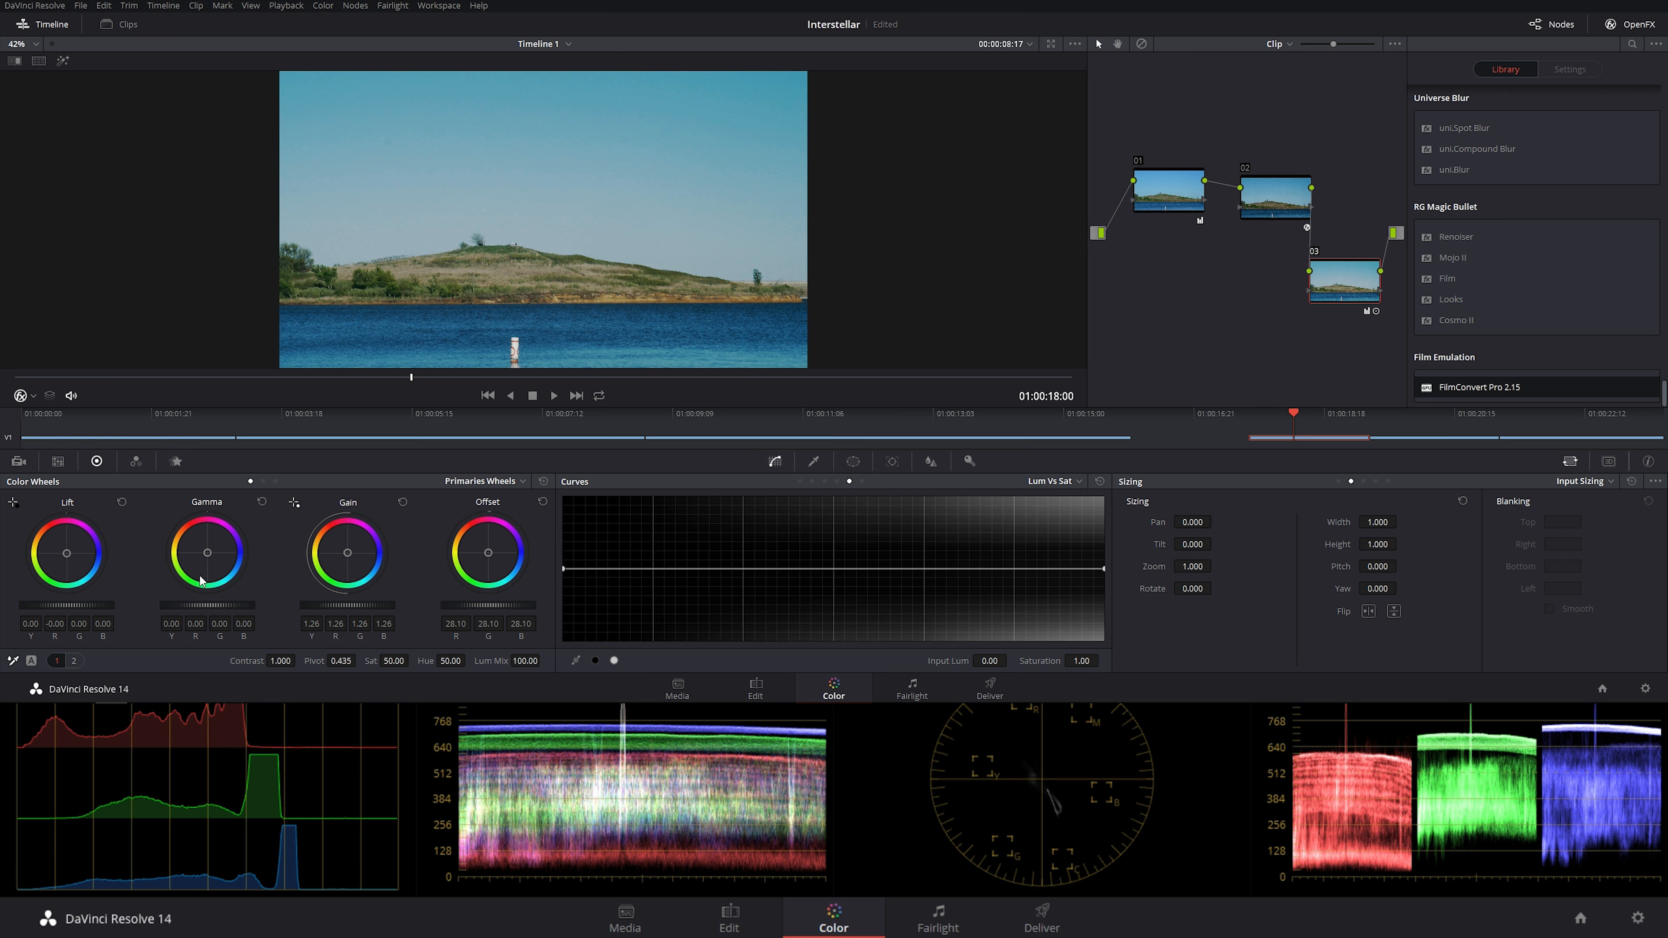
- Lower node 03's Log Highlight level to -0.67
click(477, 485)
click(496, 537)
drag(348, 605, 333, 605)
click(506, 482)
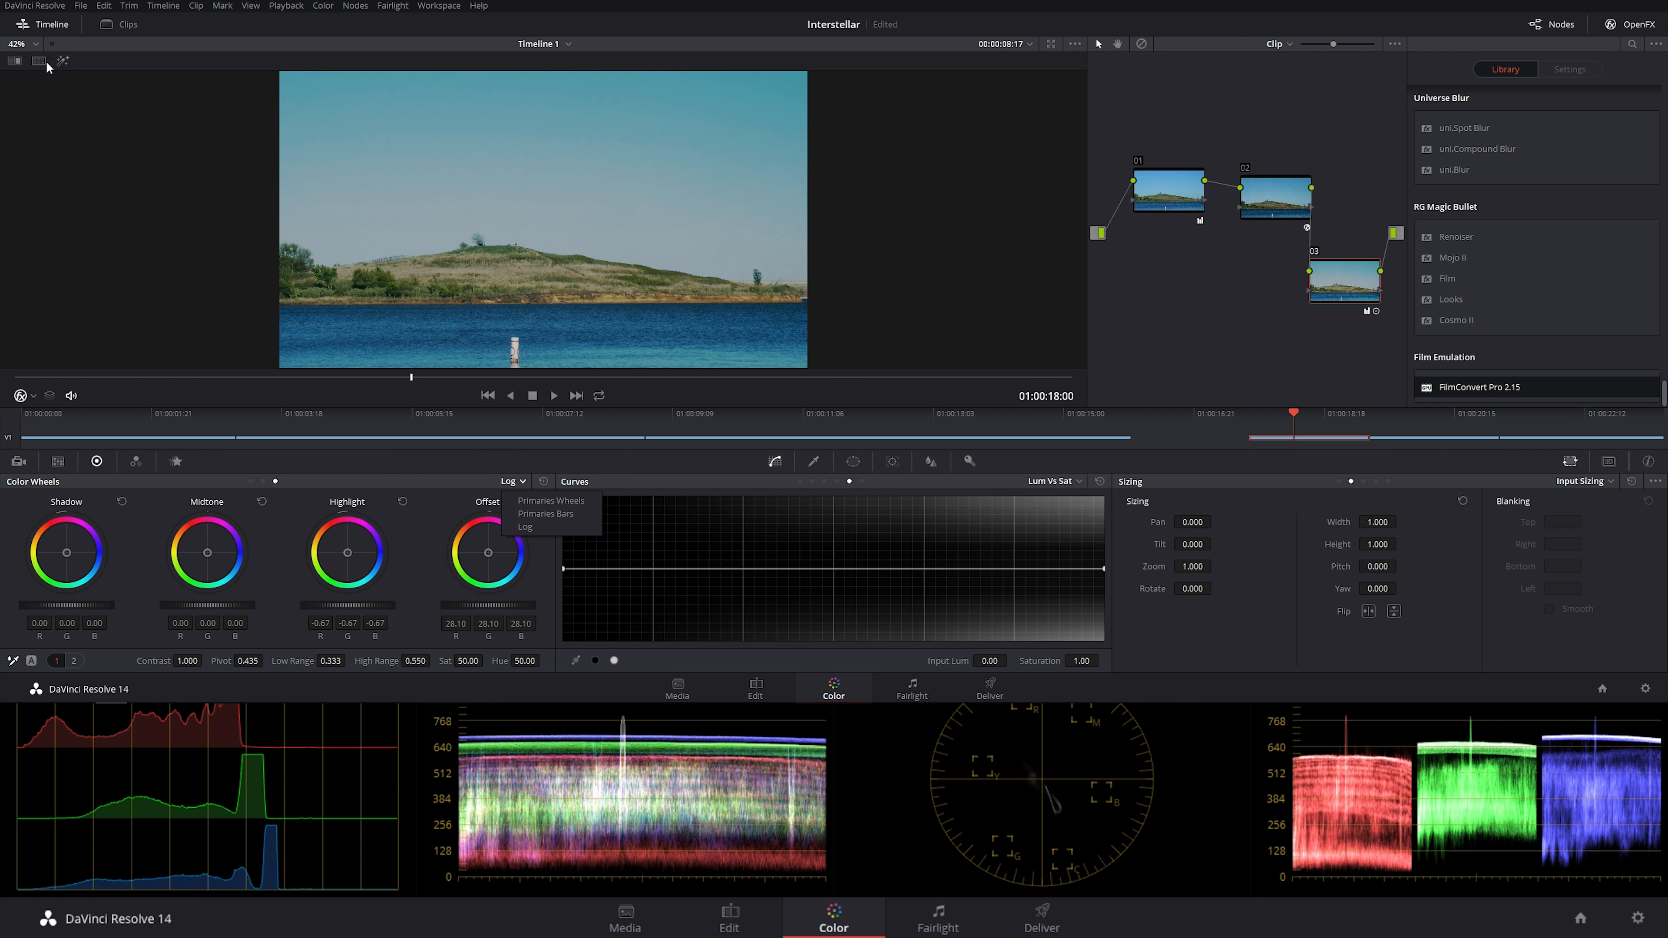
click(852, 461)
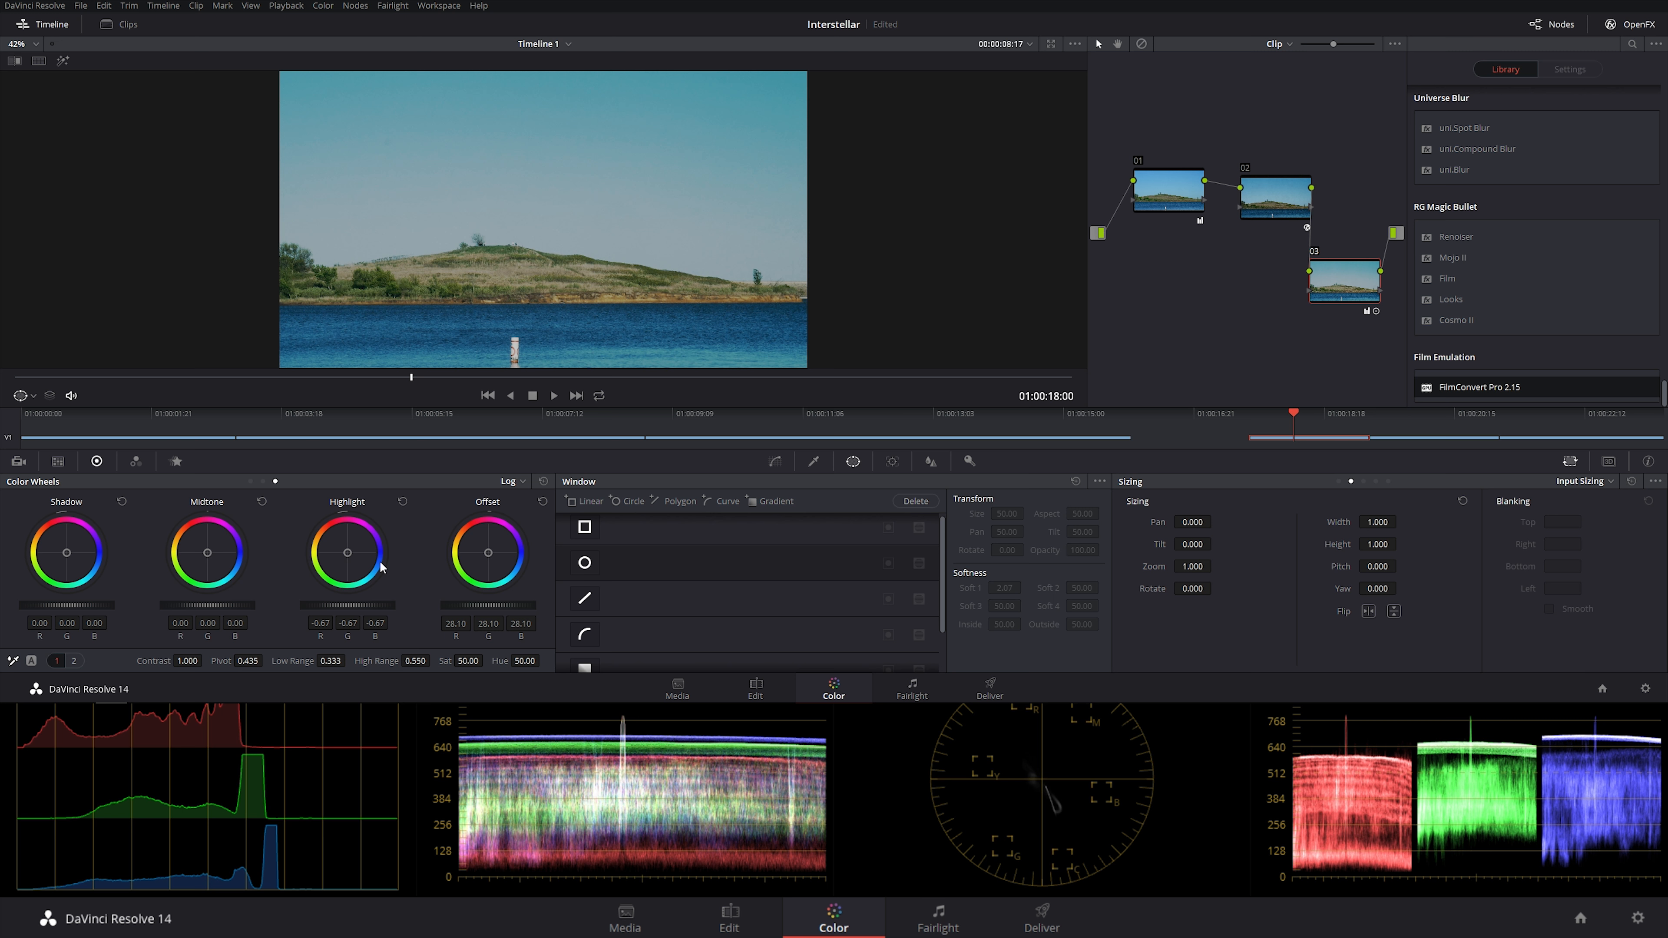
- Raise the Gain in Primaries Wheels to 1.50 and lower the Lift very slightly on node 03
click(512, 481)
click(516, 512)
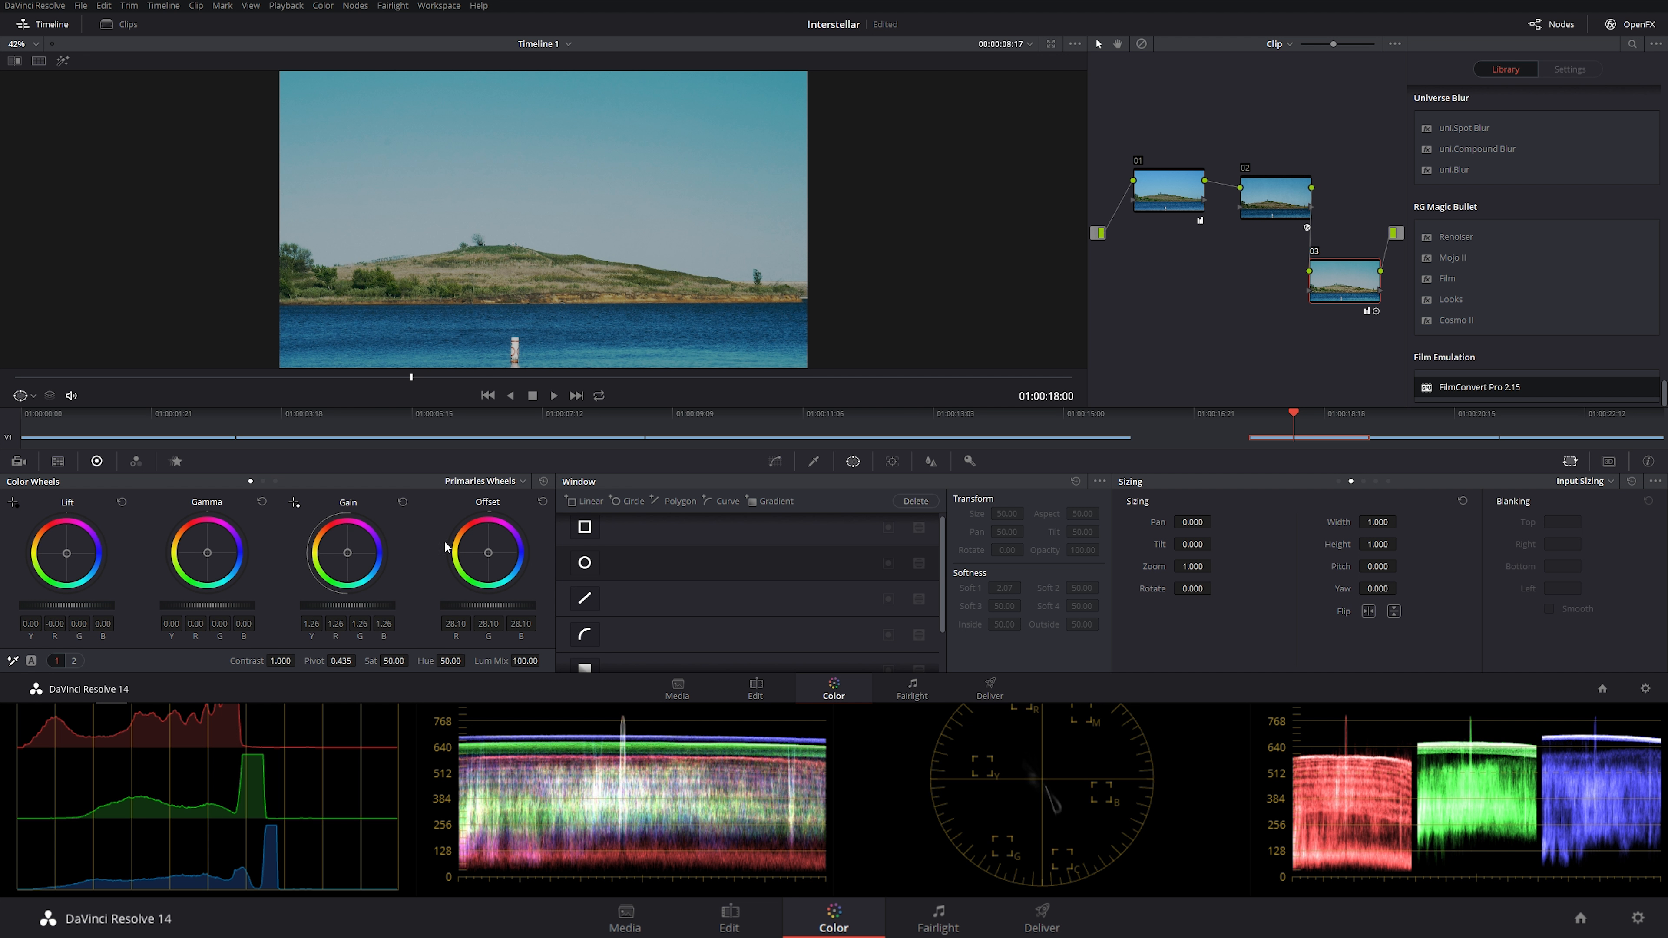
drag(353, 609, 453, 609)
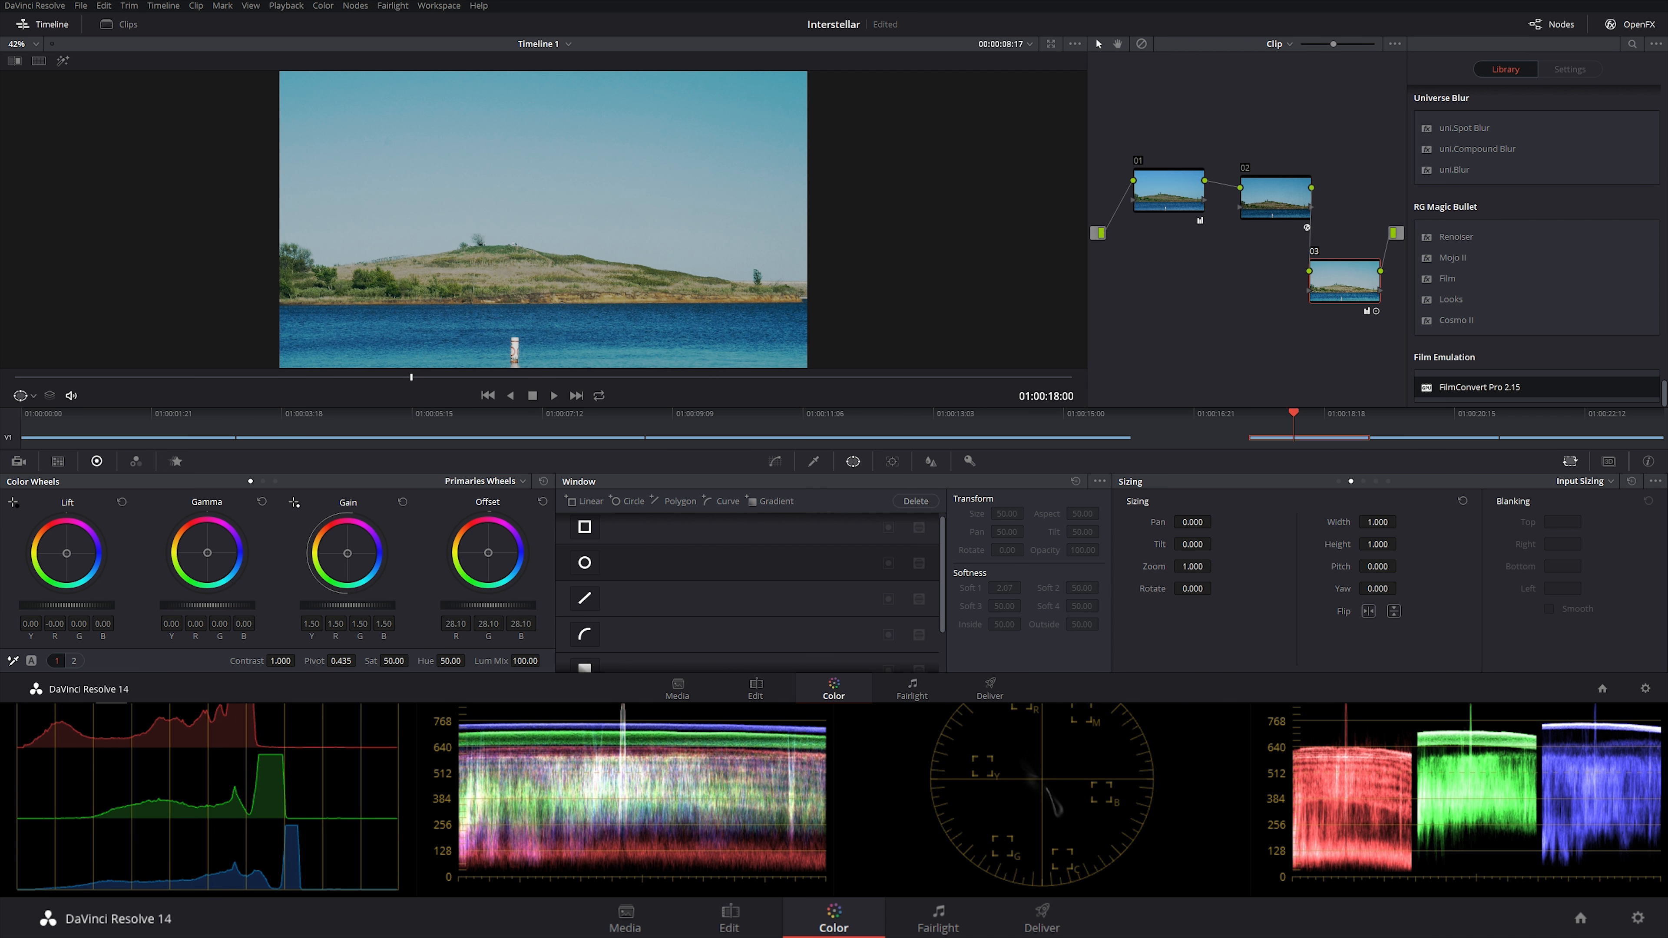
drag(101, 605, 94, 605)
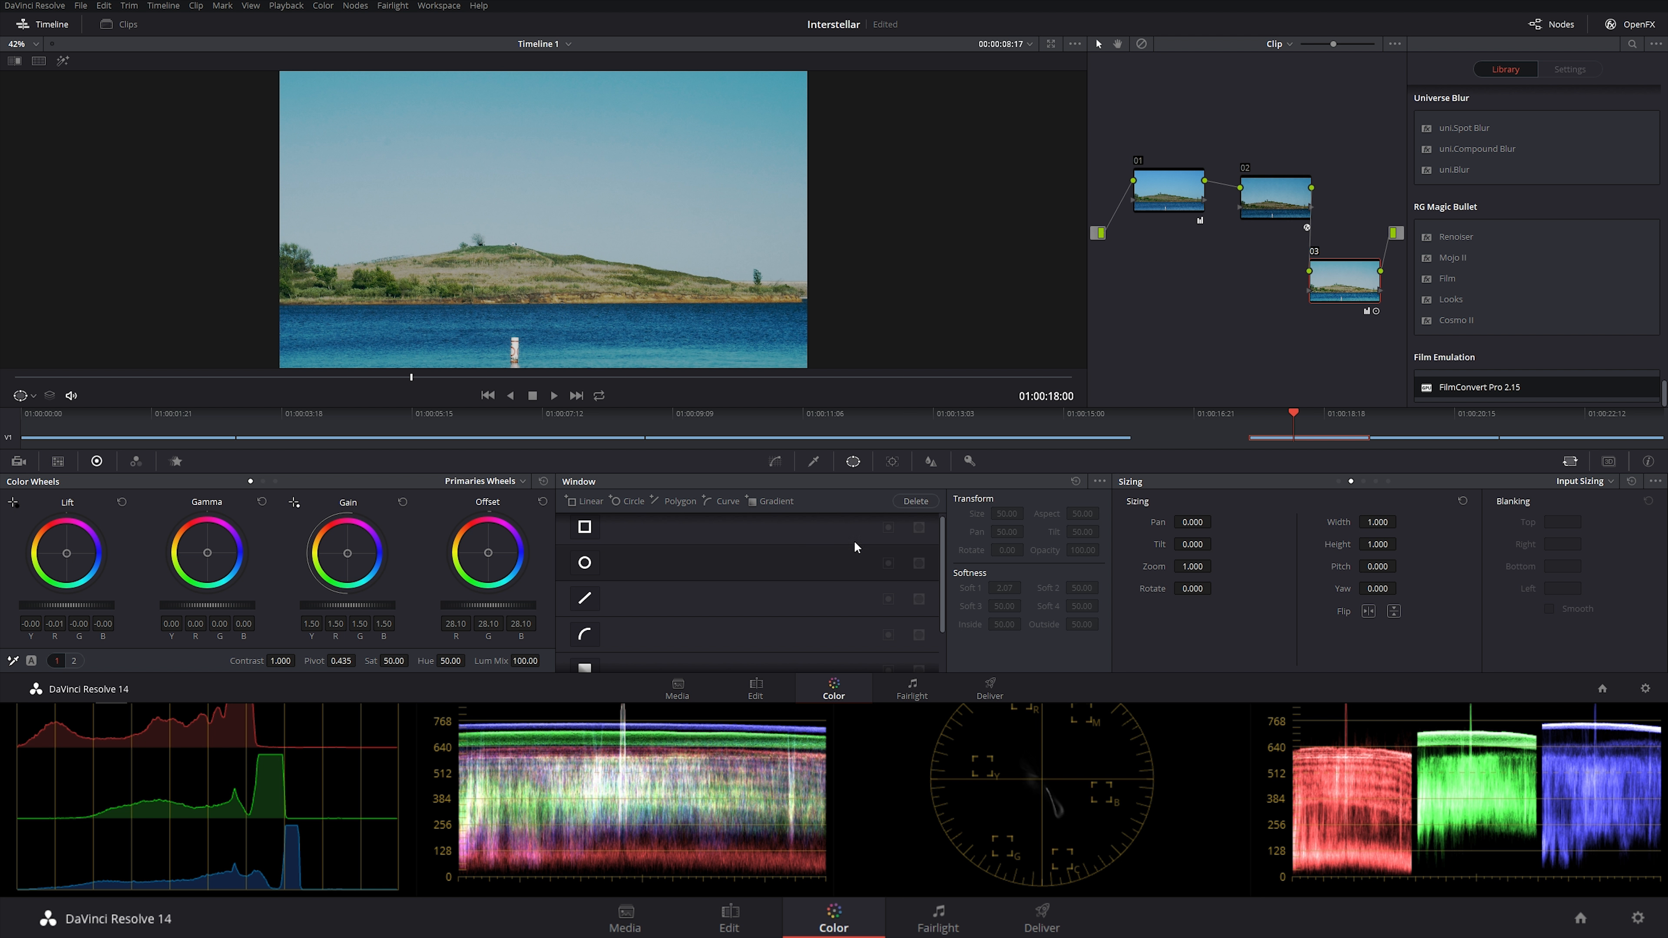
- Rotate the blues by 20.89 with a three-point Hue Vs Hue curve on node 03 and move the node below node 02
click(775, 461)
click(812, 481)
click(834, 568)
click(1015, 568)
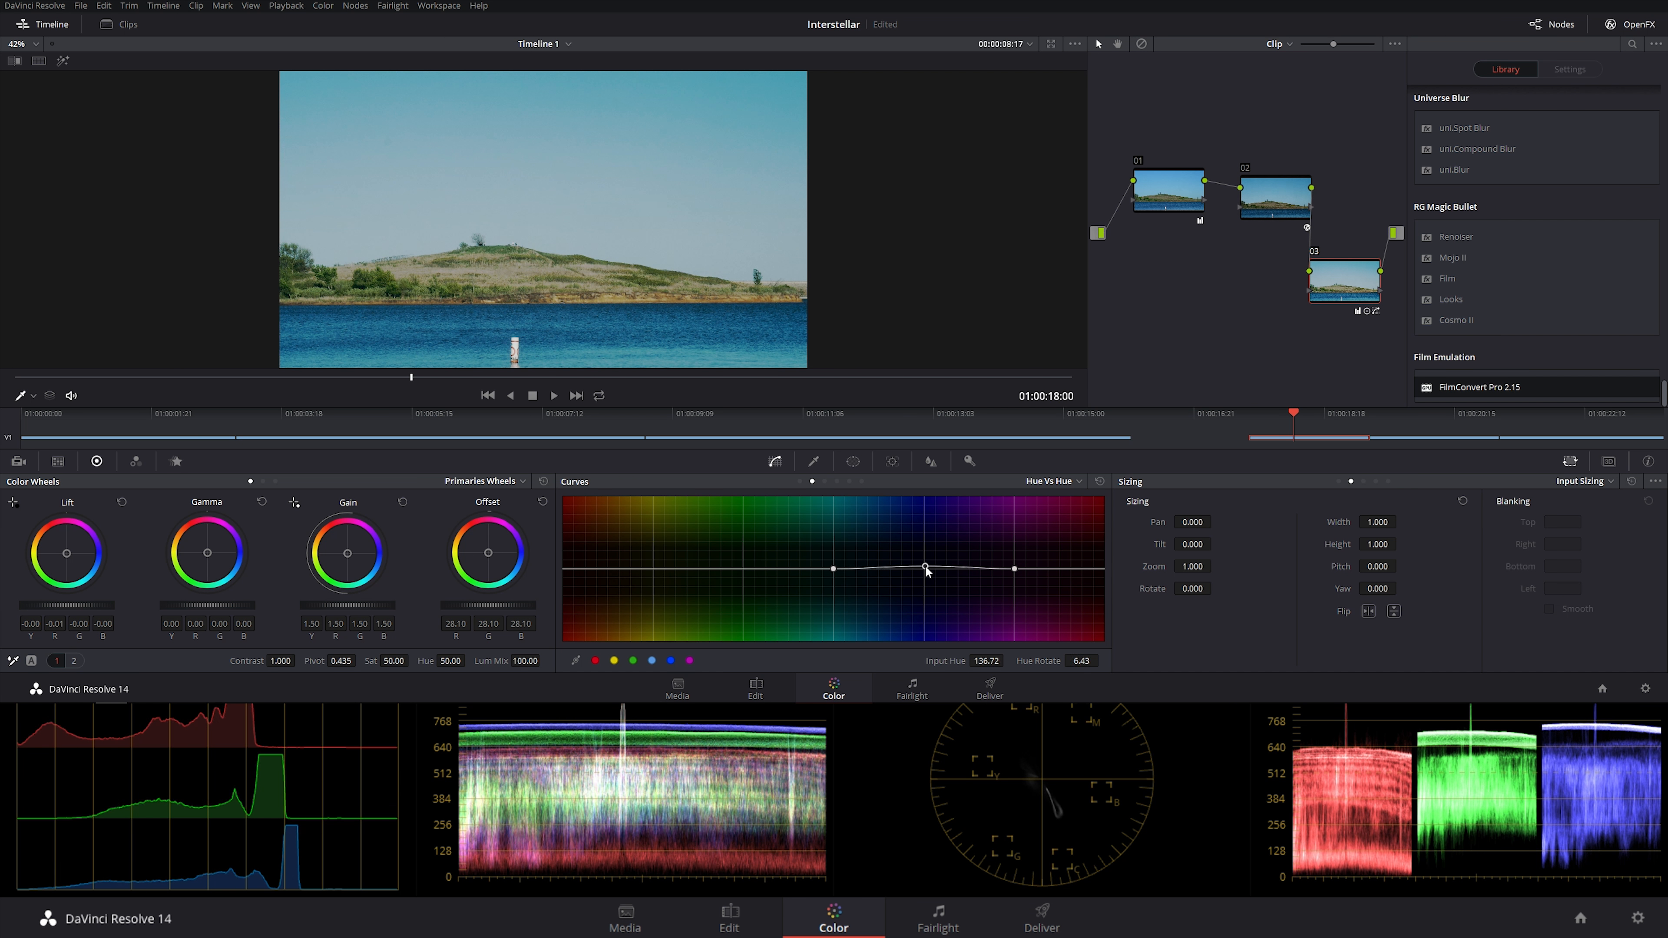
click(924, 569)
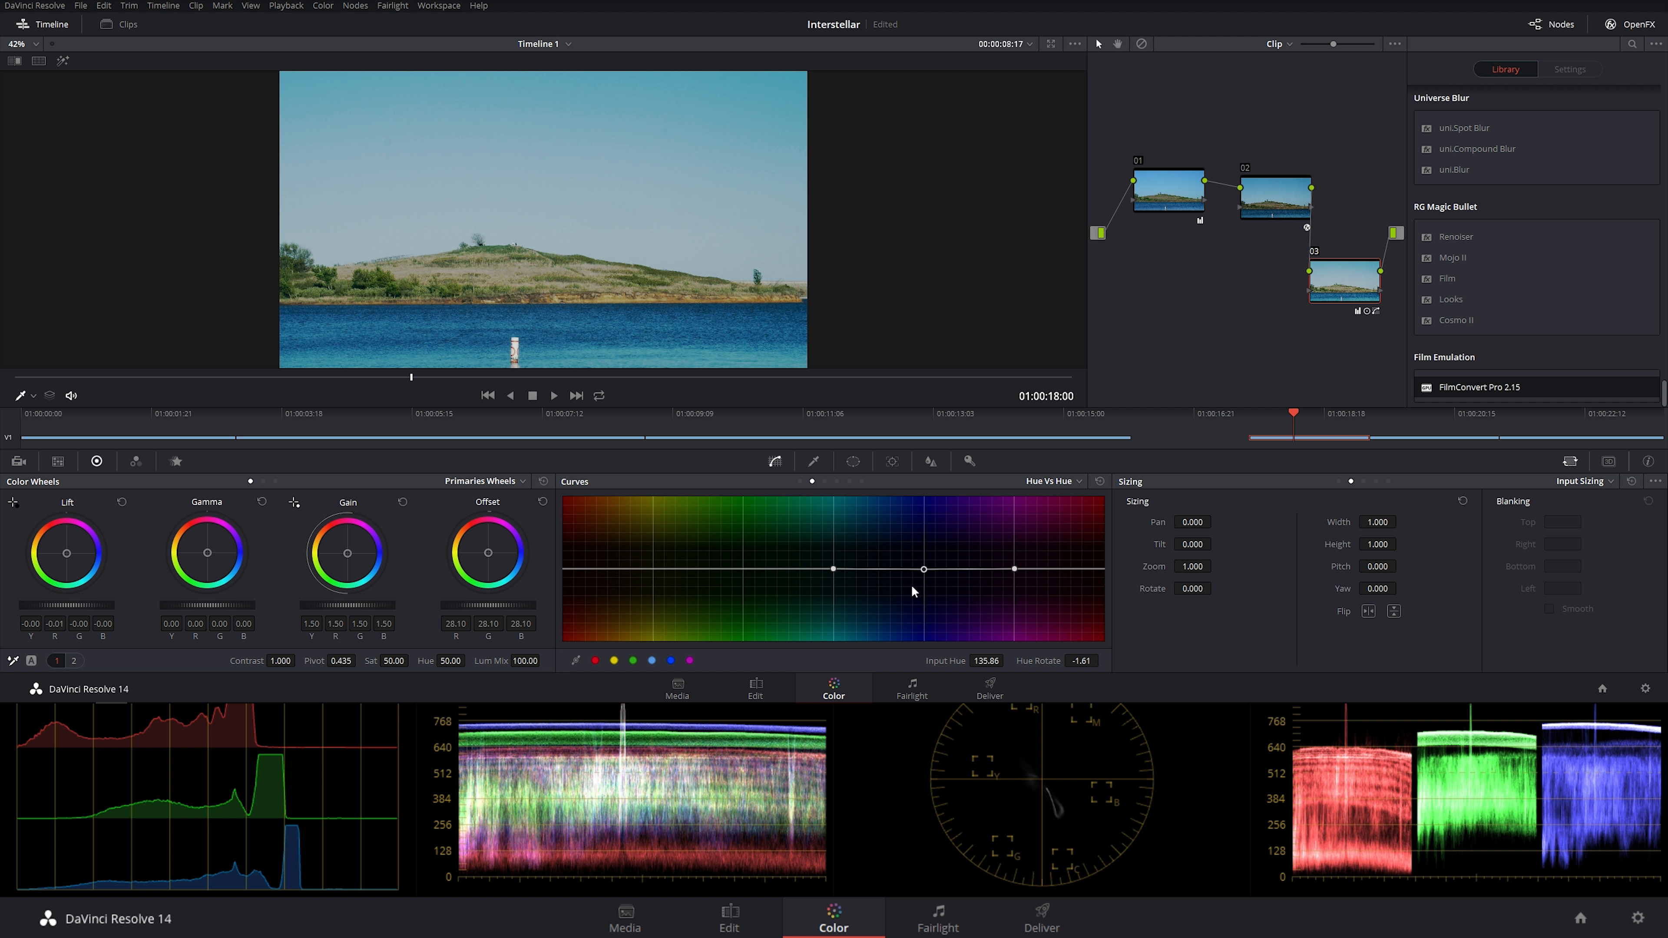
mouse_move(926, 569)
mouse_down()
mouse_move(916, 511)
mouse_move(957, 641)
mouse_move(932, 565)
mouse_up()
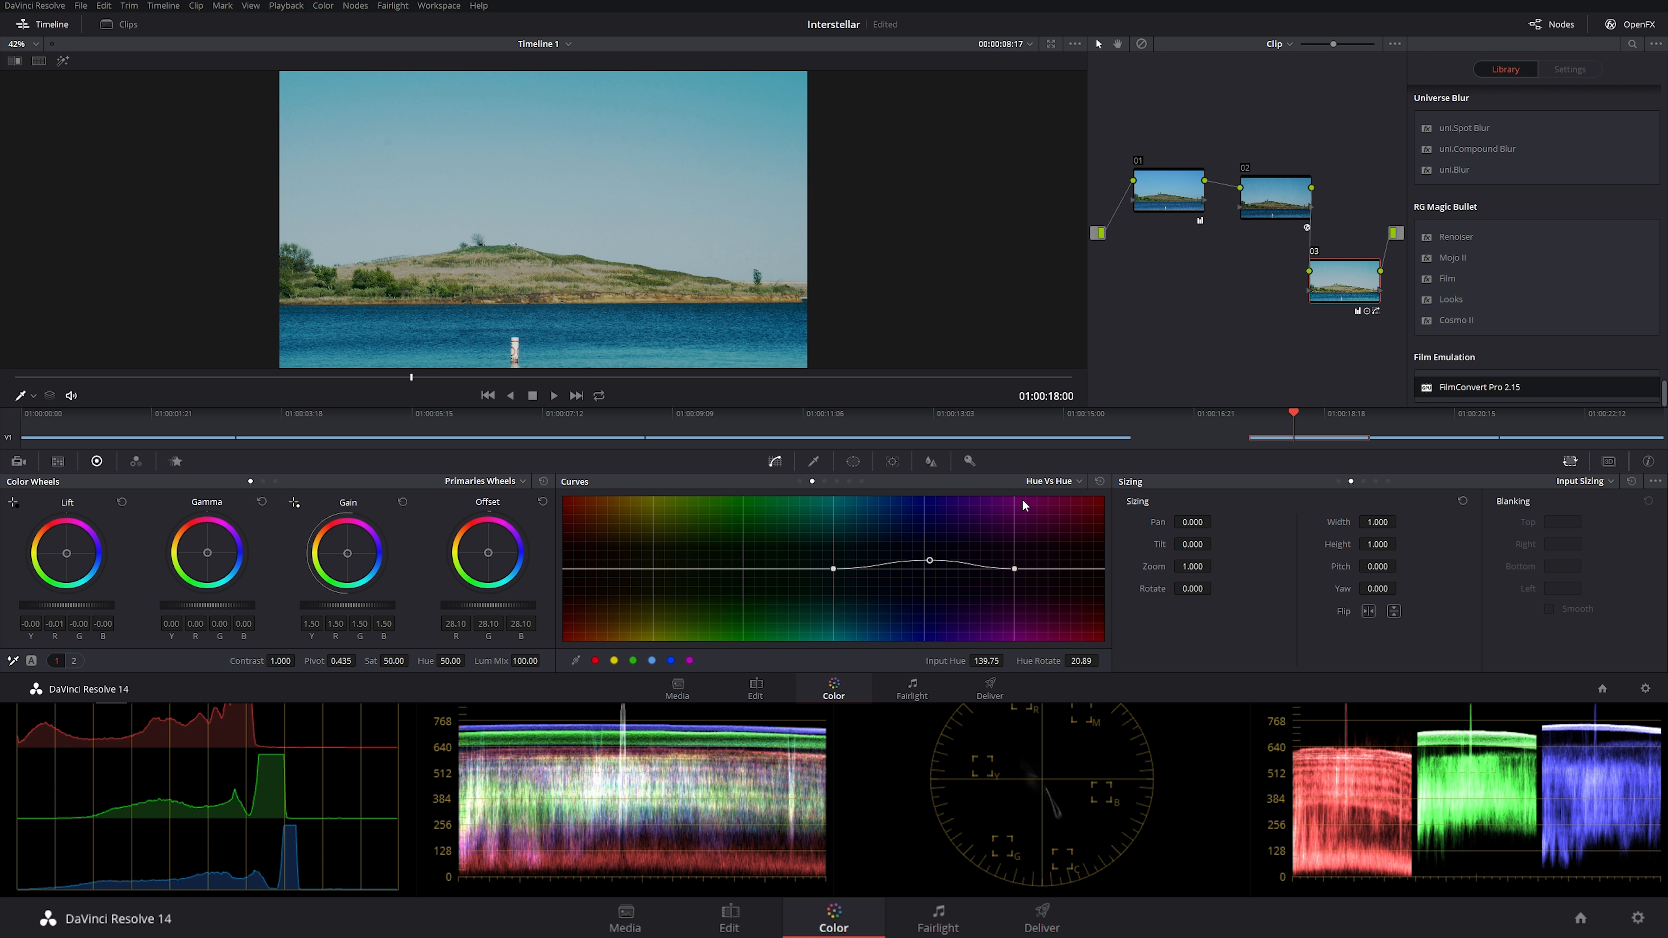
drag(1322, 291, 1299, 312)
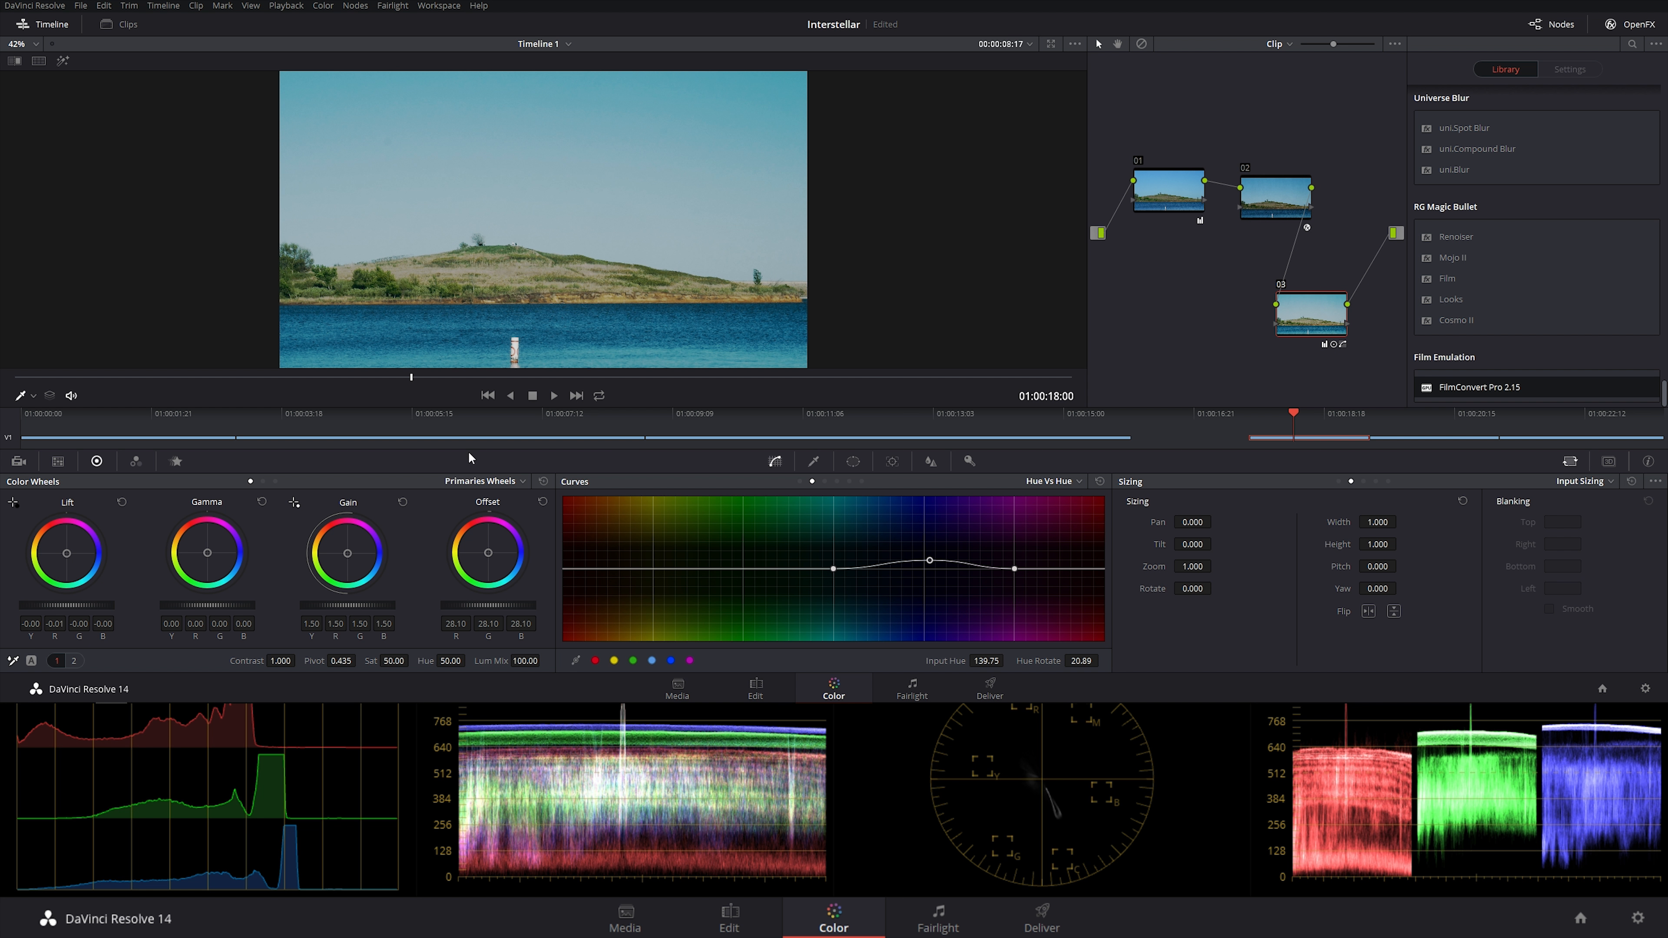
- Check the reference shot of the two people, then set the lake clip's Gamma to -0.06 and Lift to -0.03
click(136, 420)
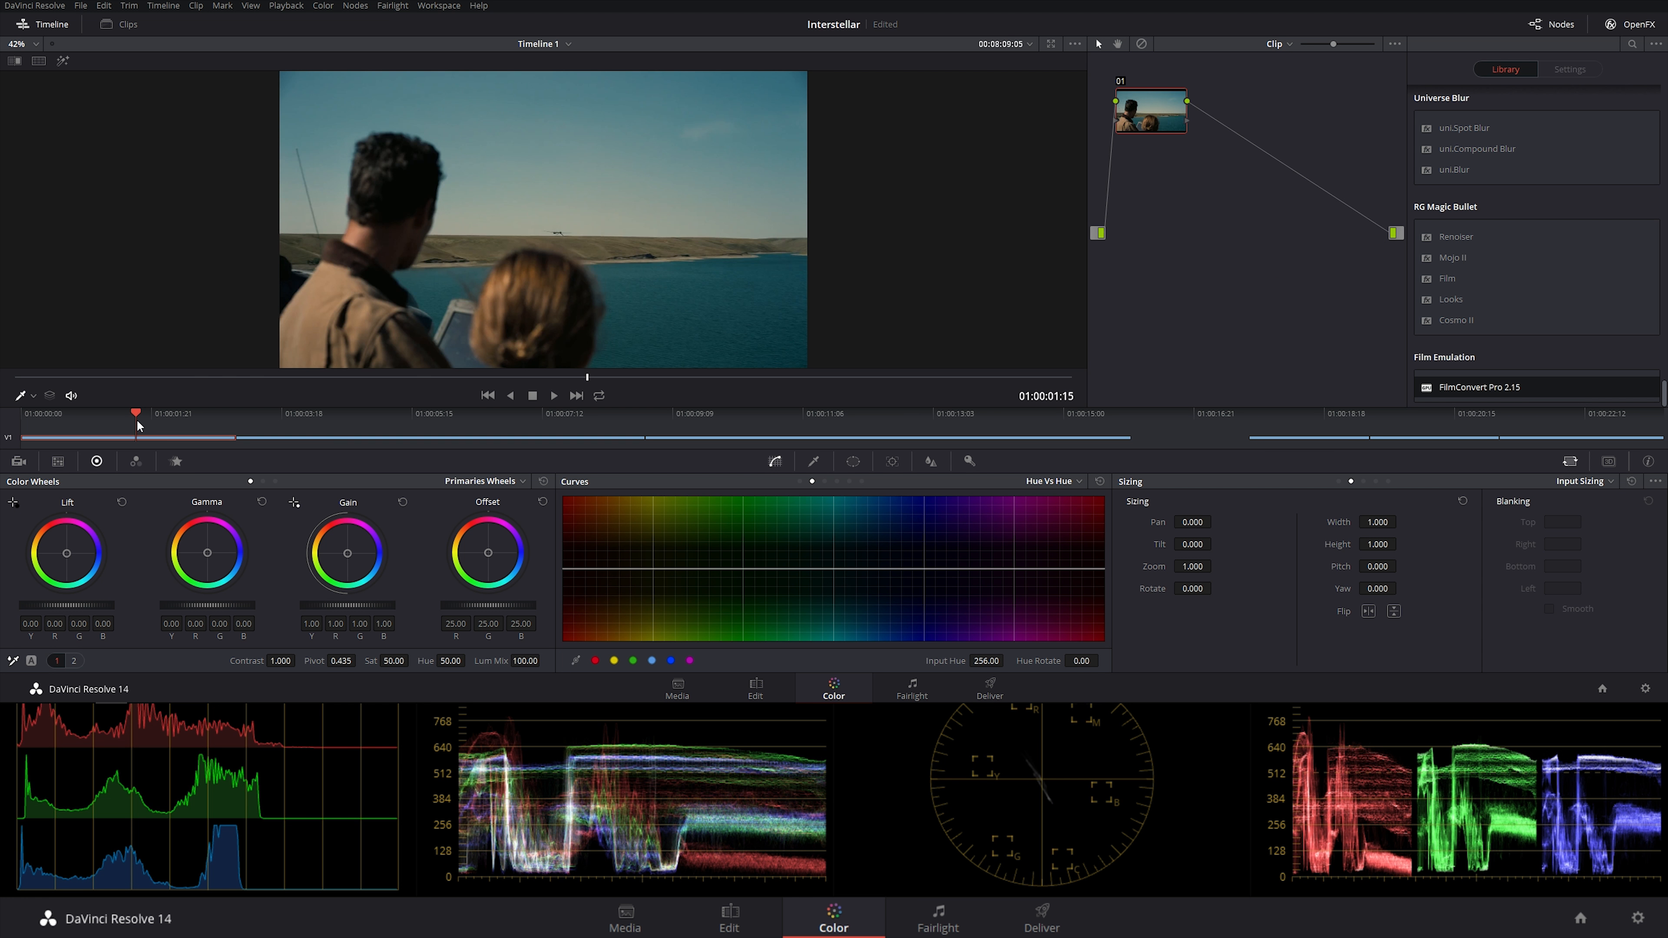
click(1302, 439)
drag(217, 605, 201, 605)
drag(67, 605, 117, 612)
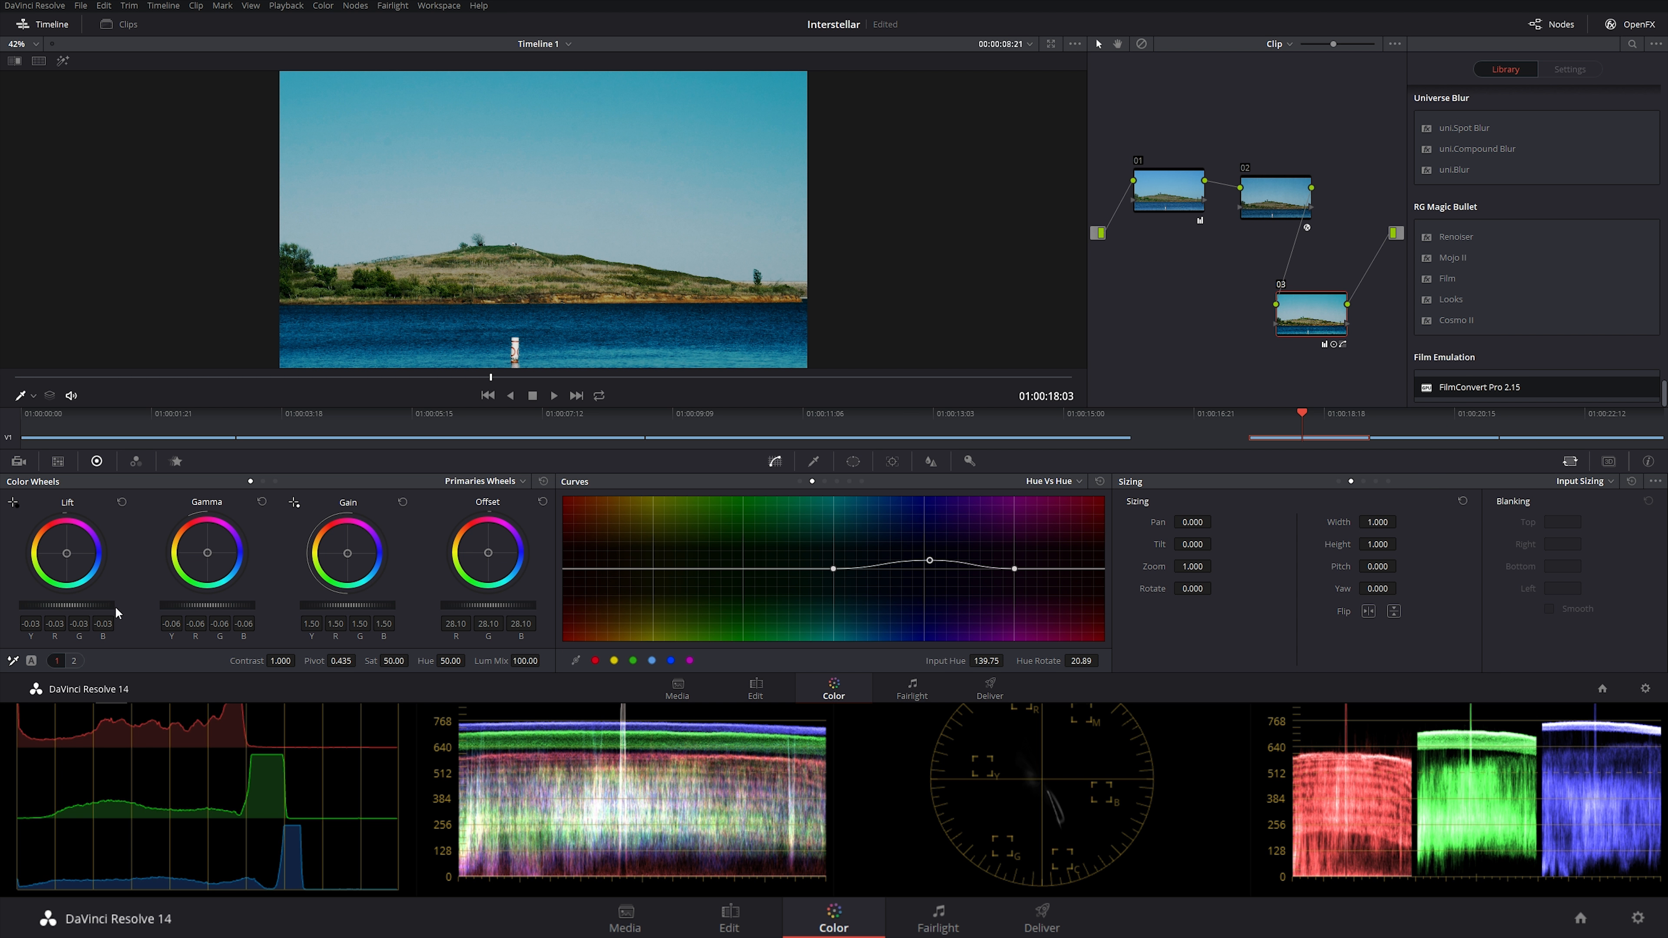
- Compare the graded lake clip with the reference shot of the two people at the start of the timeline
click(107, 431)
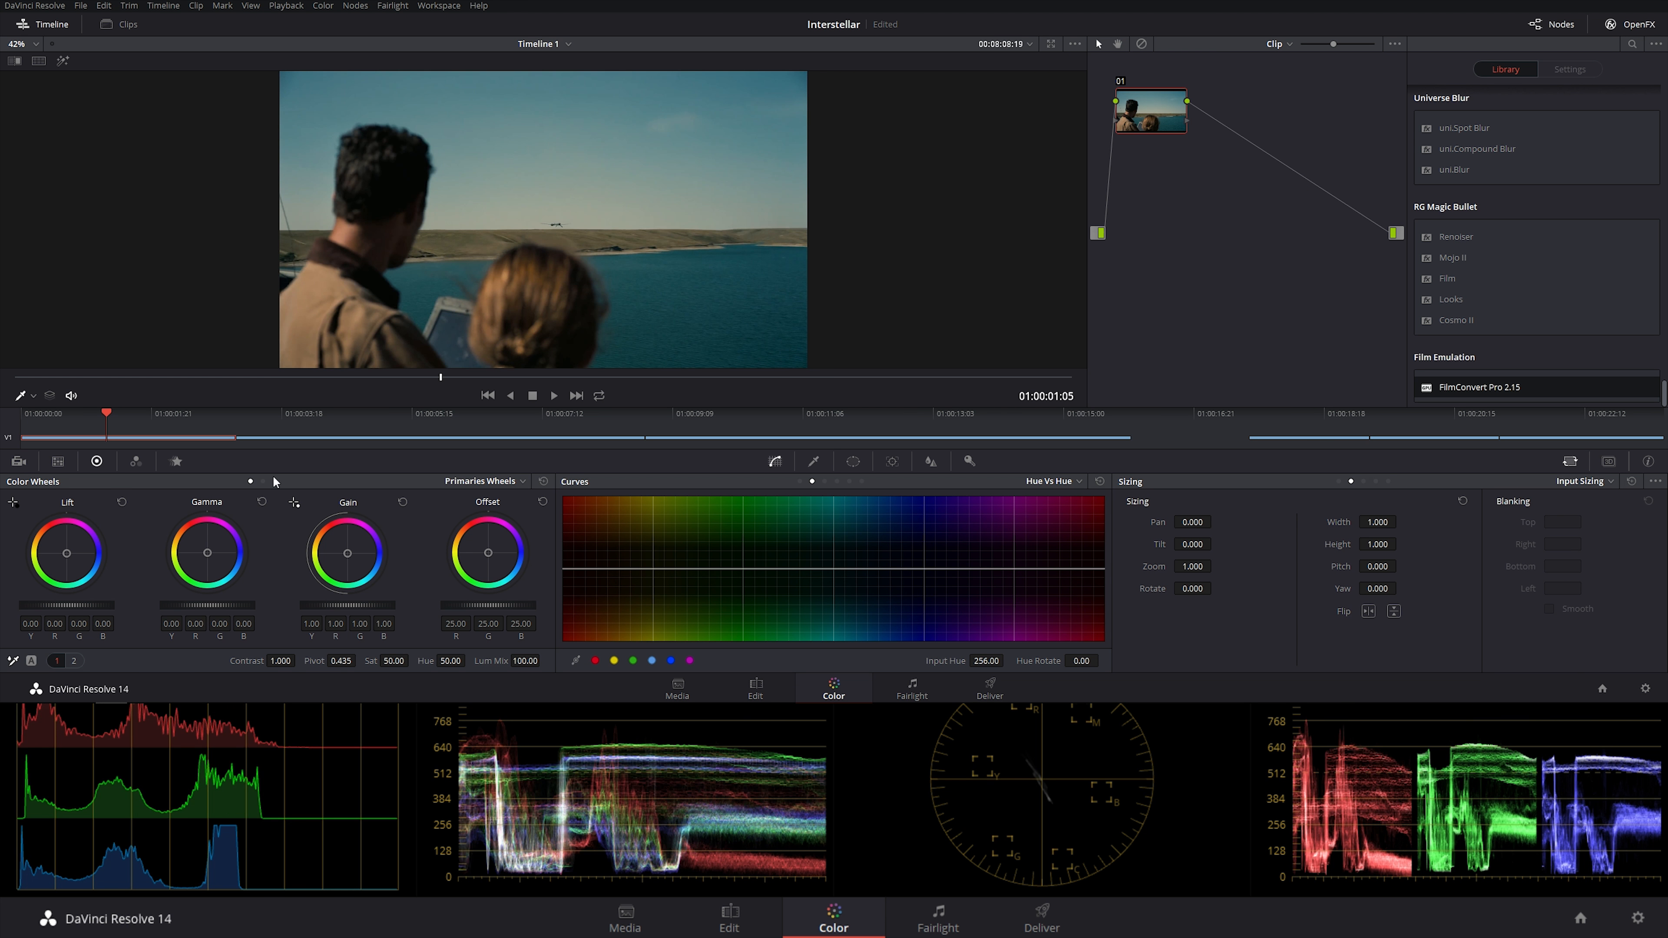
click(1301, 429)
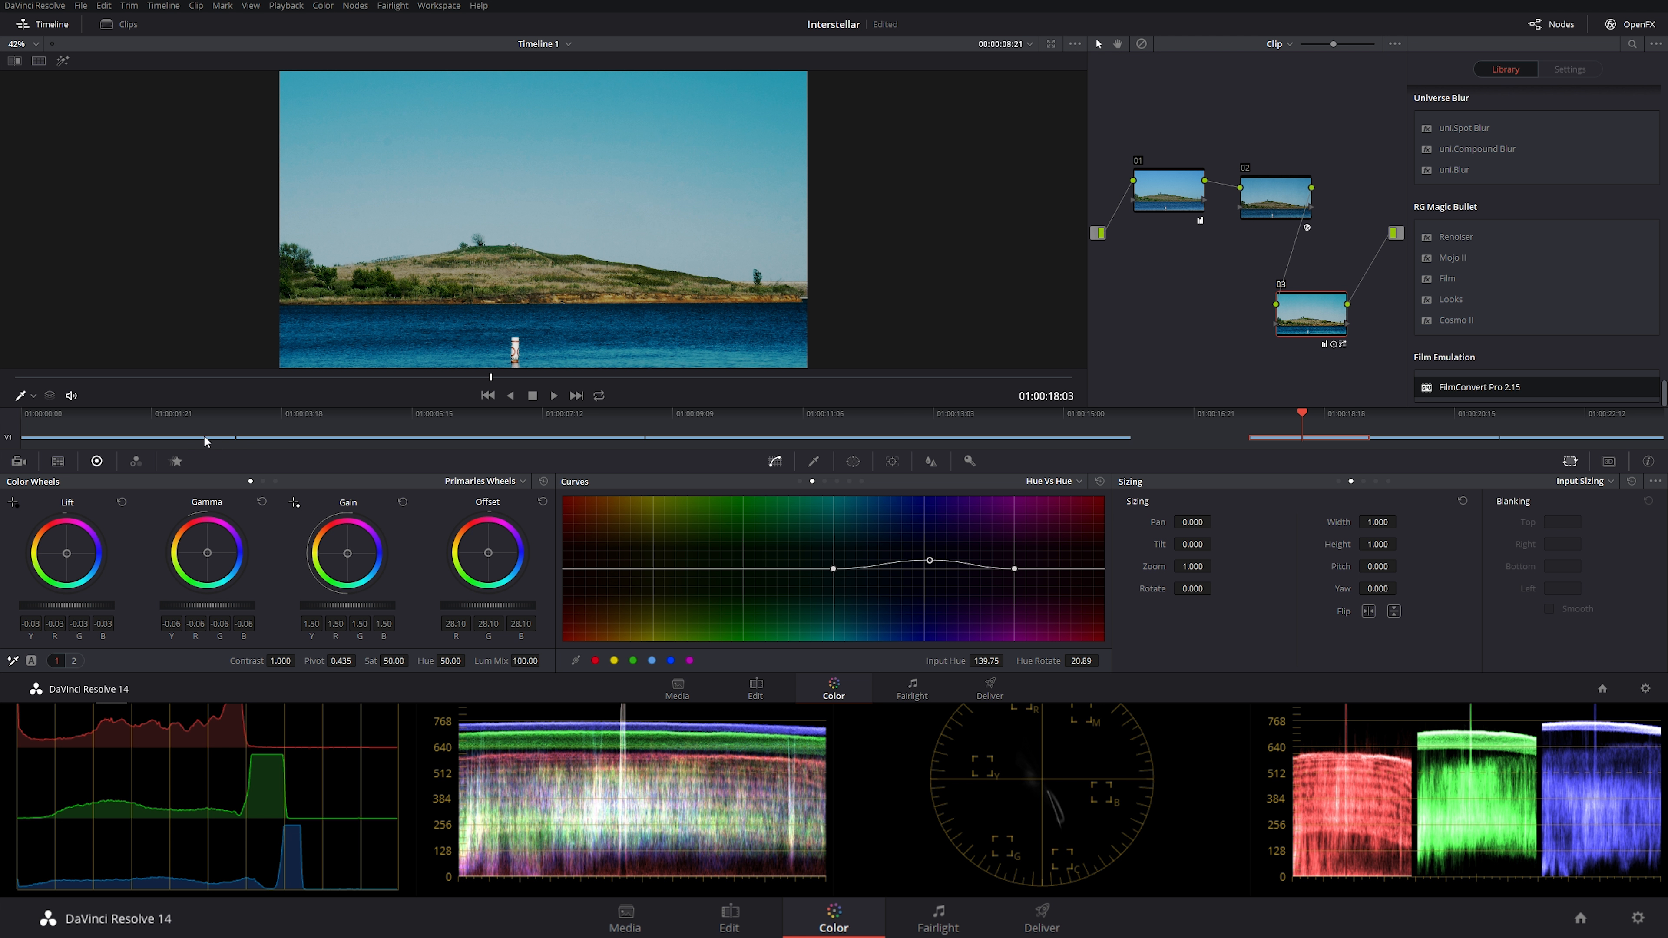
click(142, 428)
click(1301, 430)
click(152, 428)
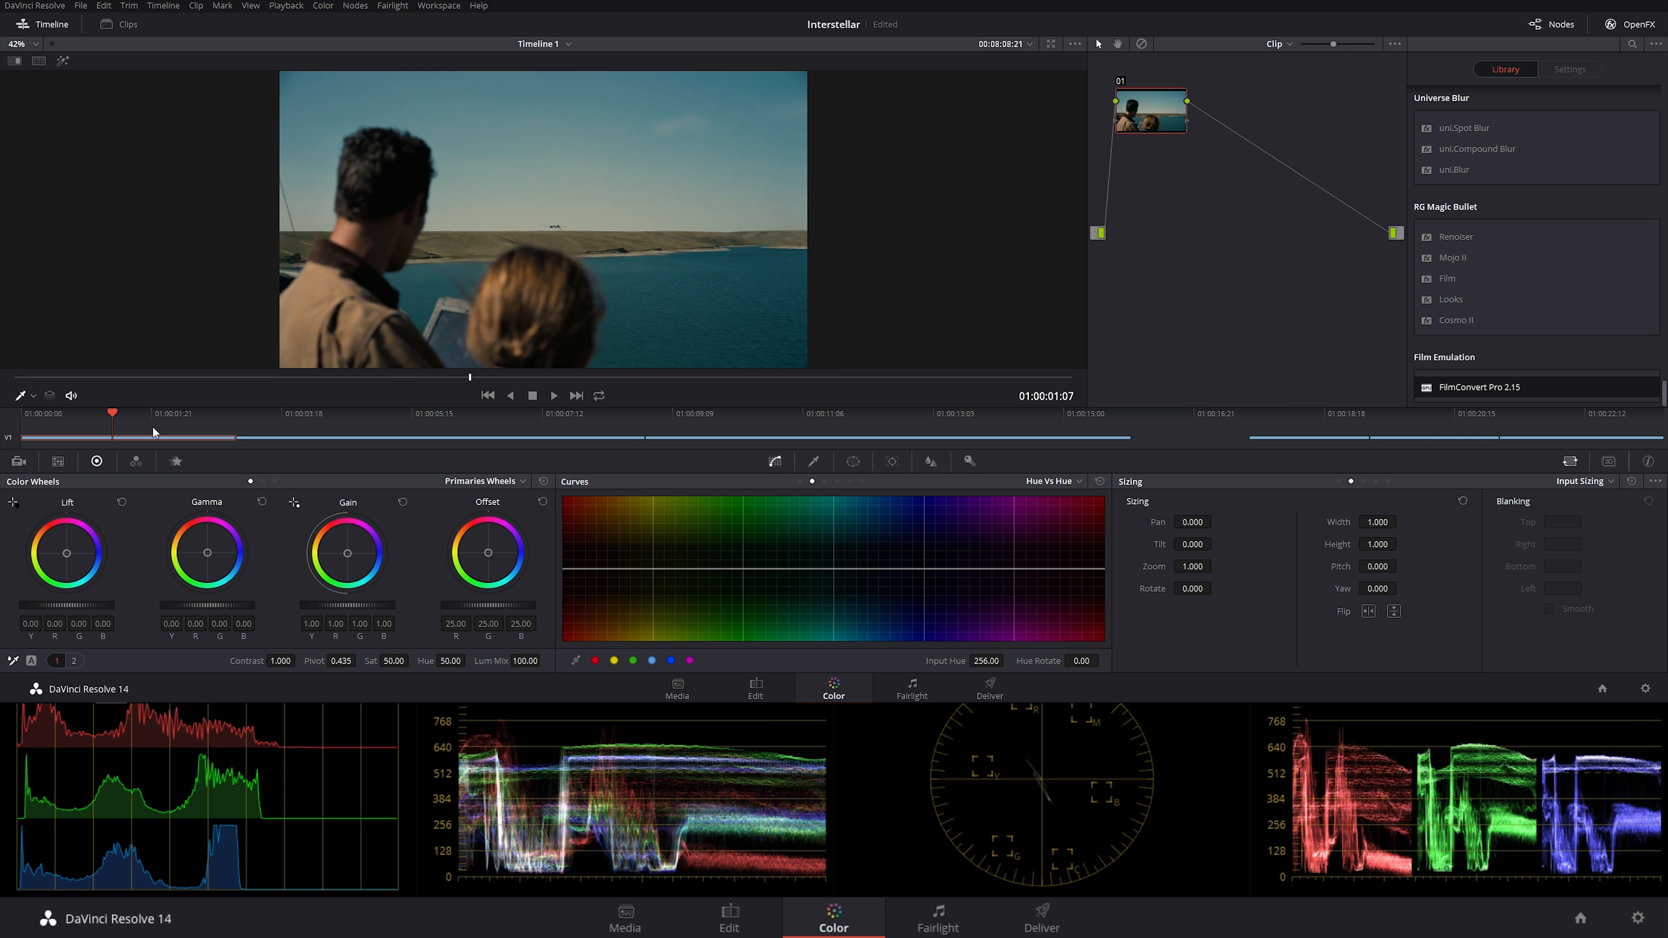
click(1328, 430)
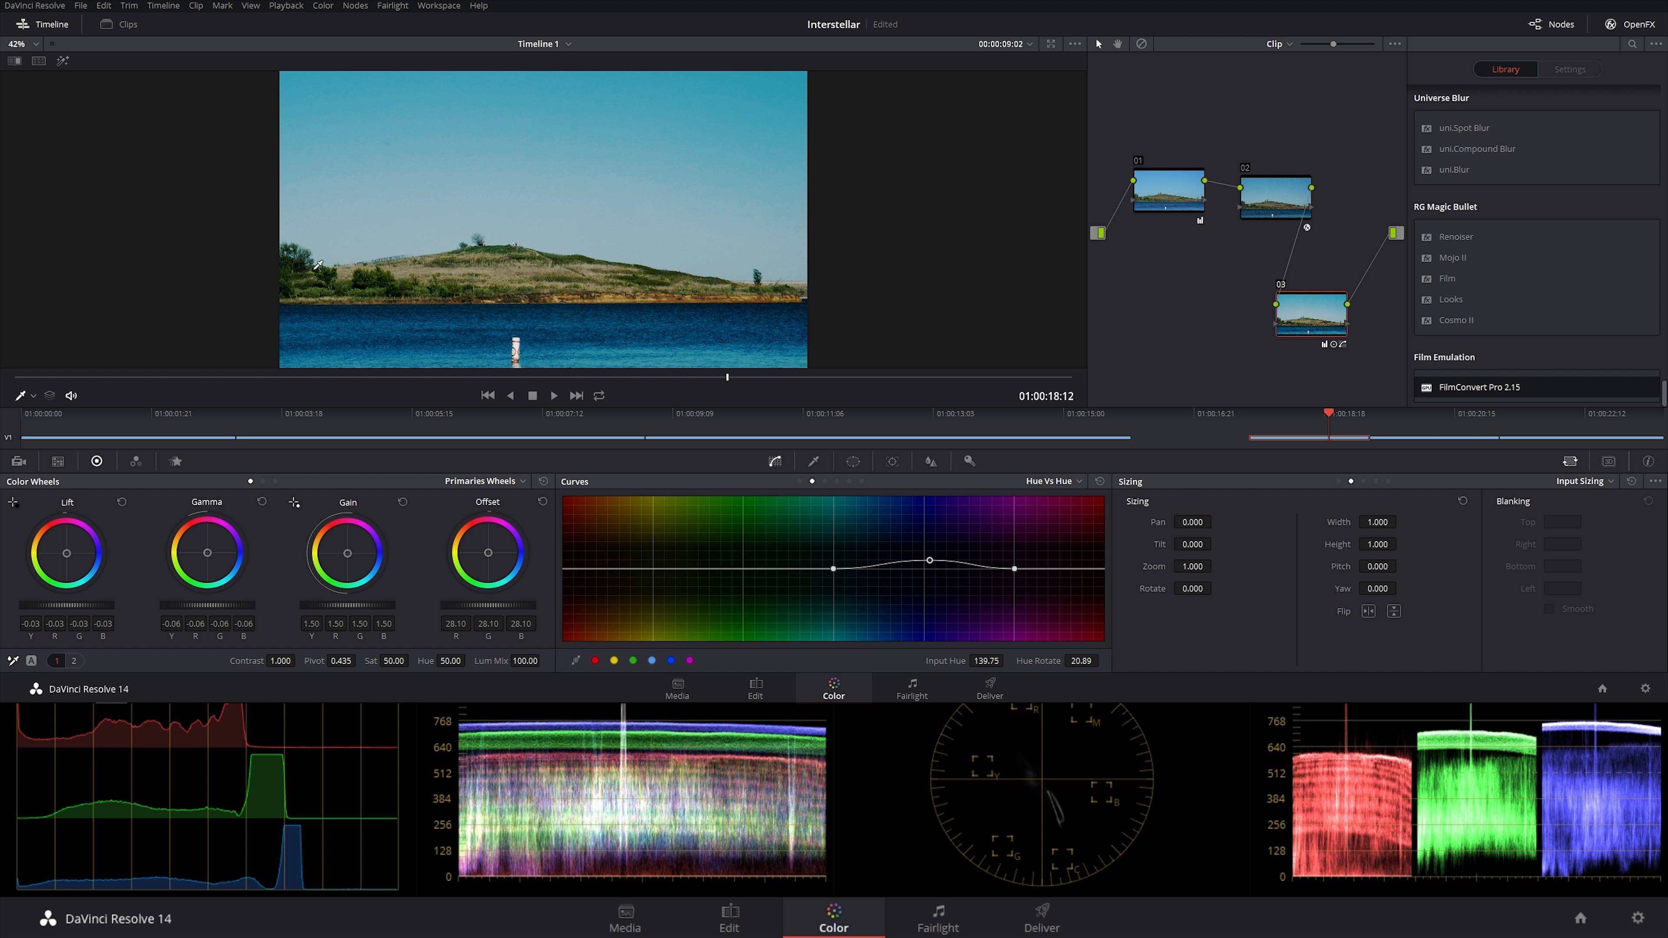
- Add green control points to the Hue Vs Sat curve and pull the green saturation down to 0.03
click(852, 482)
click(861, 482)
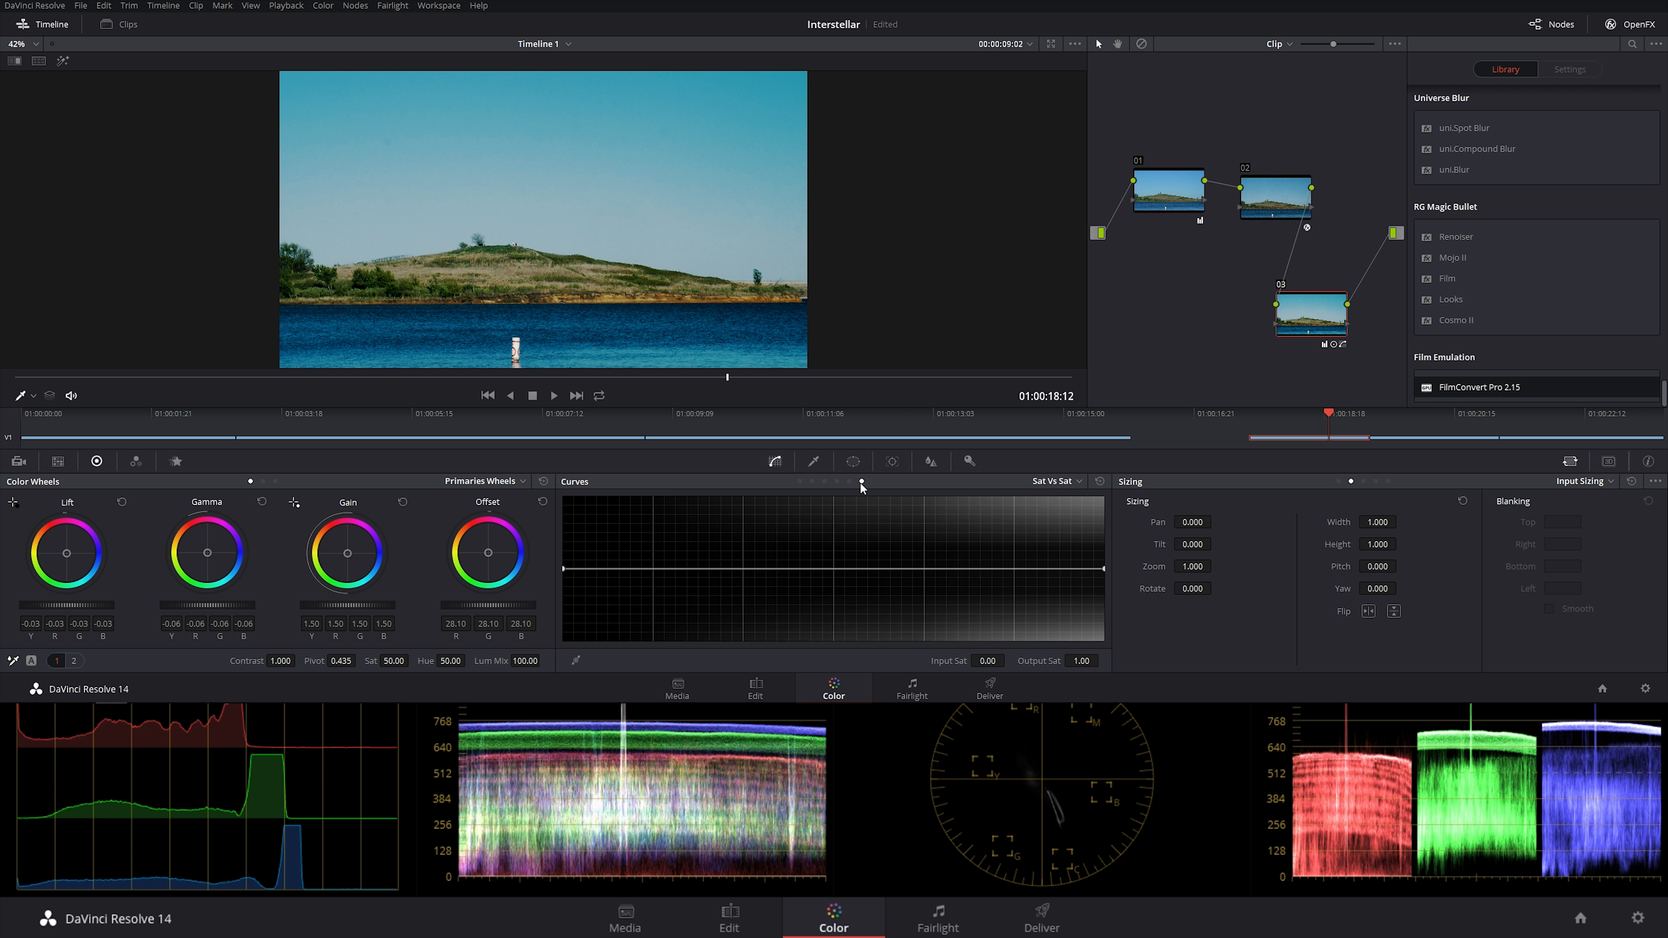
click(837, 481)
click(825, 482)
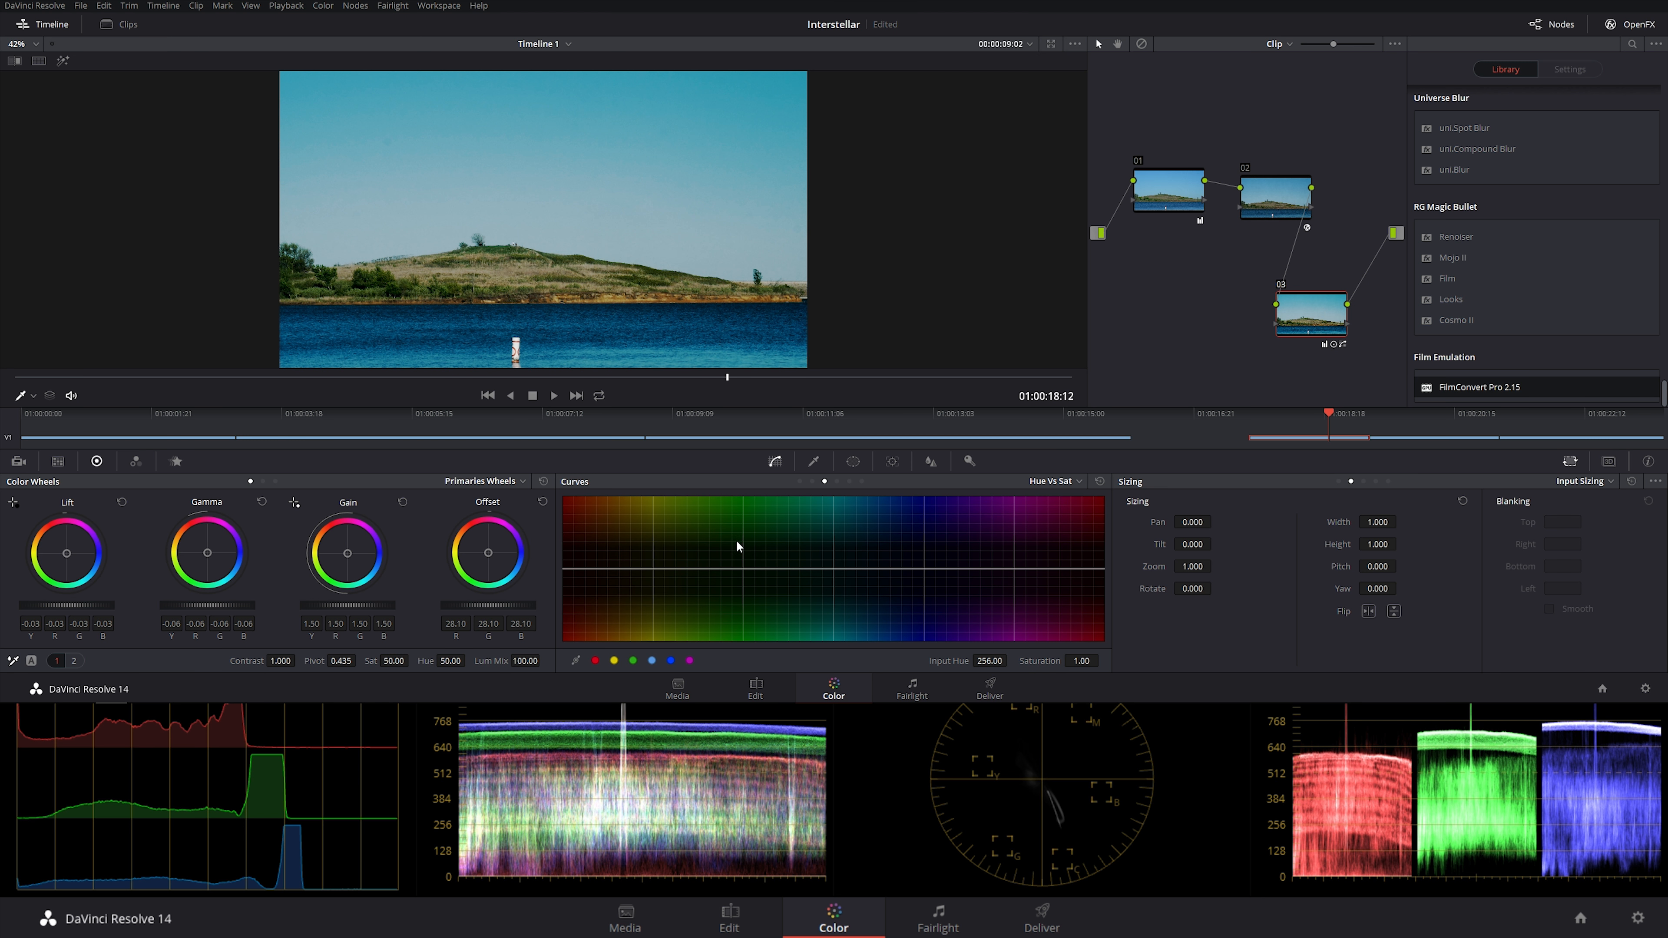
click(633, 661)
drag(743, 566, 741, 643)
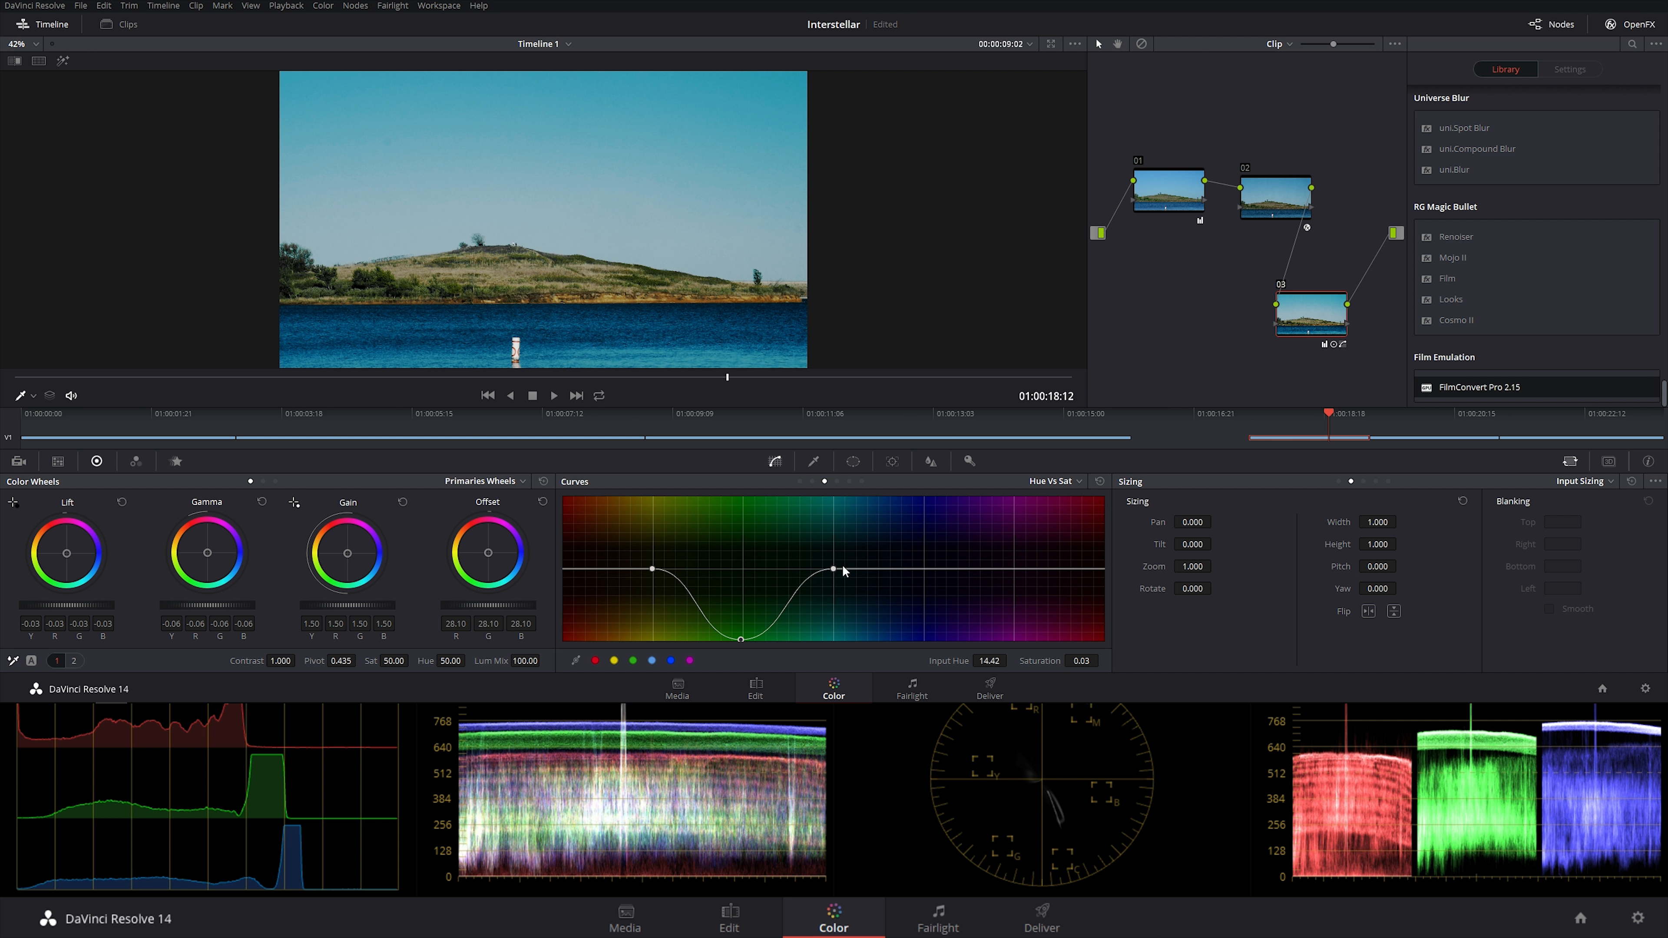
- Widen the Hue Vs Sat dip on both sides and move its lowest point to input hue 2.31, saturation 0.21
drag(834, 569, 906, 568)
drag(652, 569, 610, 571)
mouse_move(743, 653)
mouse_down()
mouse_move(728, 567)
mouse_move(725, 630)
mouse_up()
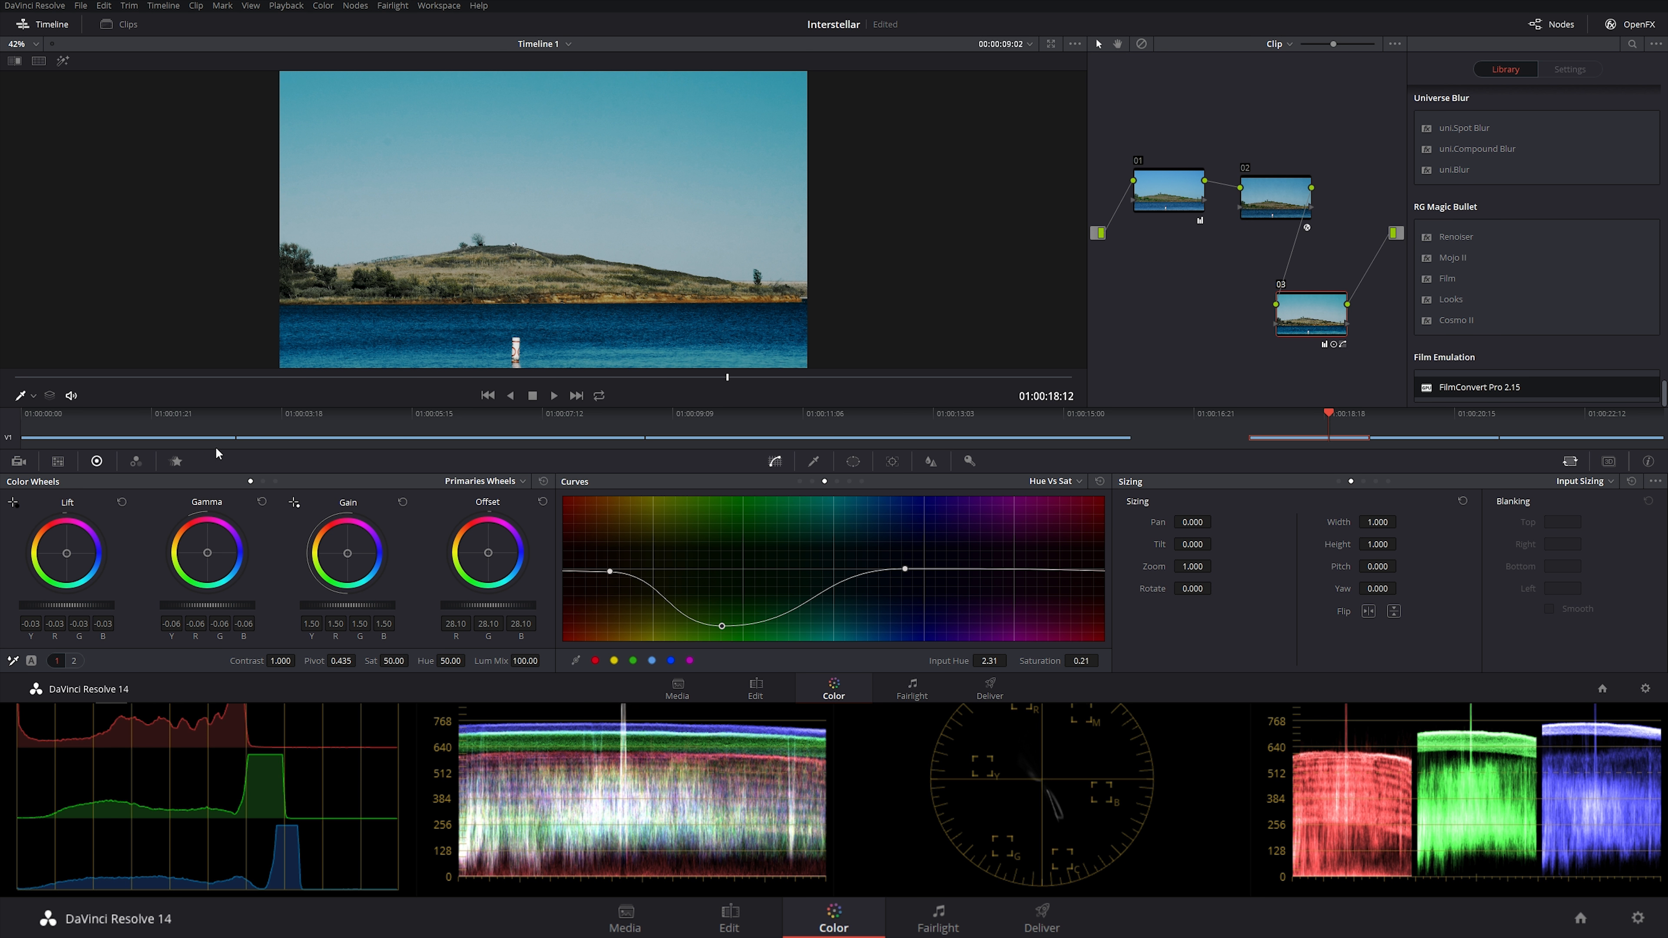
- Reduce node 03's overall saturation, trying 35 and settling on 40
click(394, 660)
text(35)
key(Return)
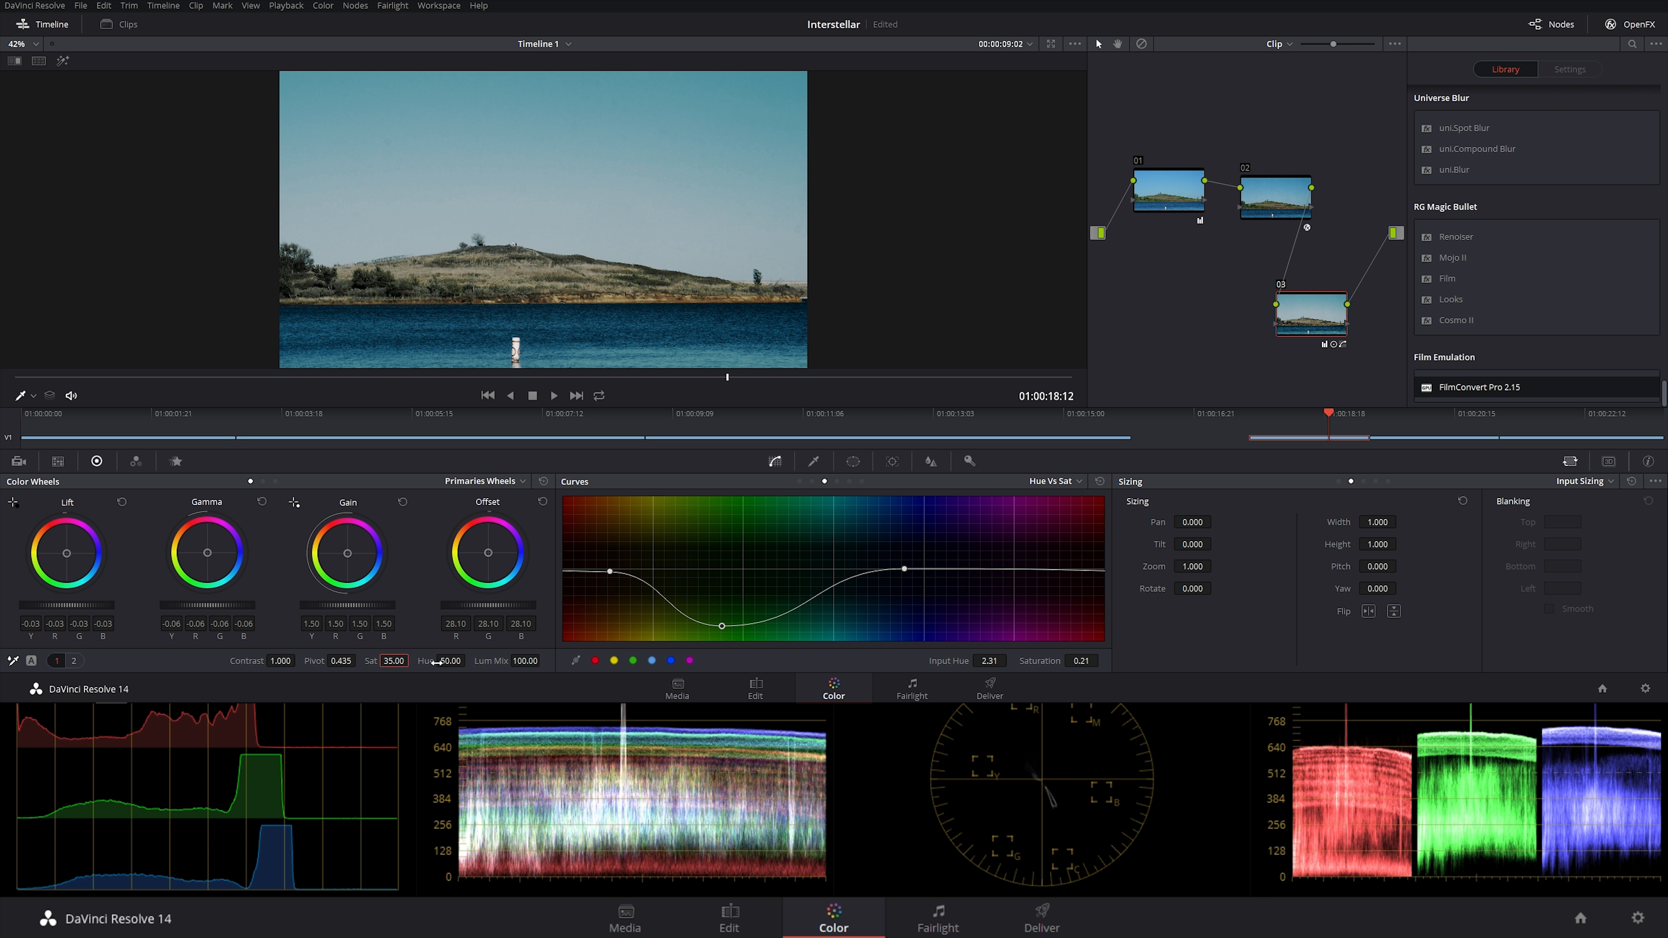
click(393, 659)
text(40)
key(Return)
- Alternate between the reference shot and the lake clip to check how well the desaturated grade matches
click(166, 437)
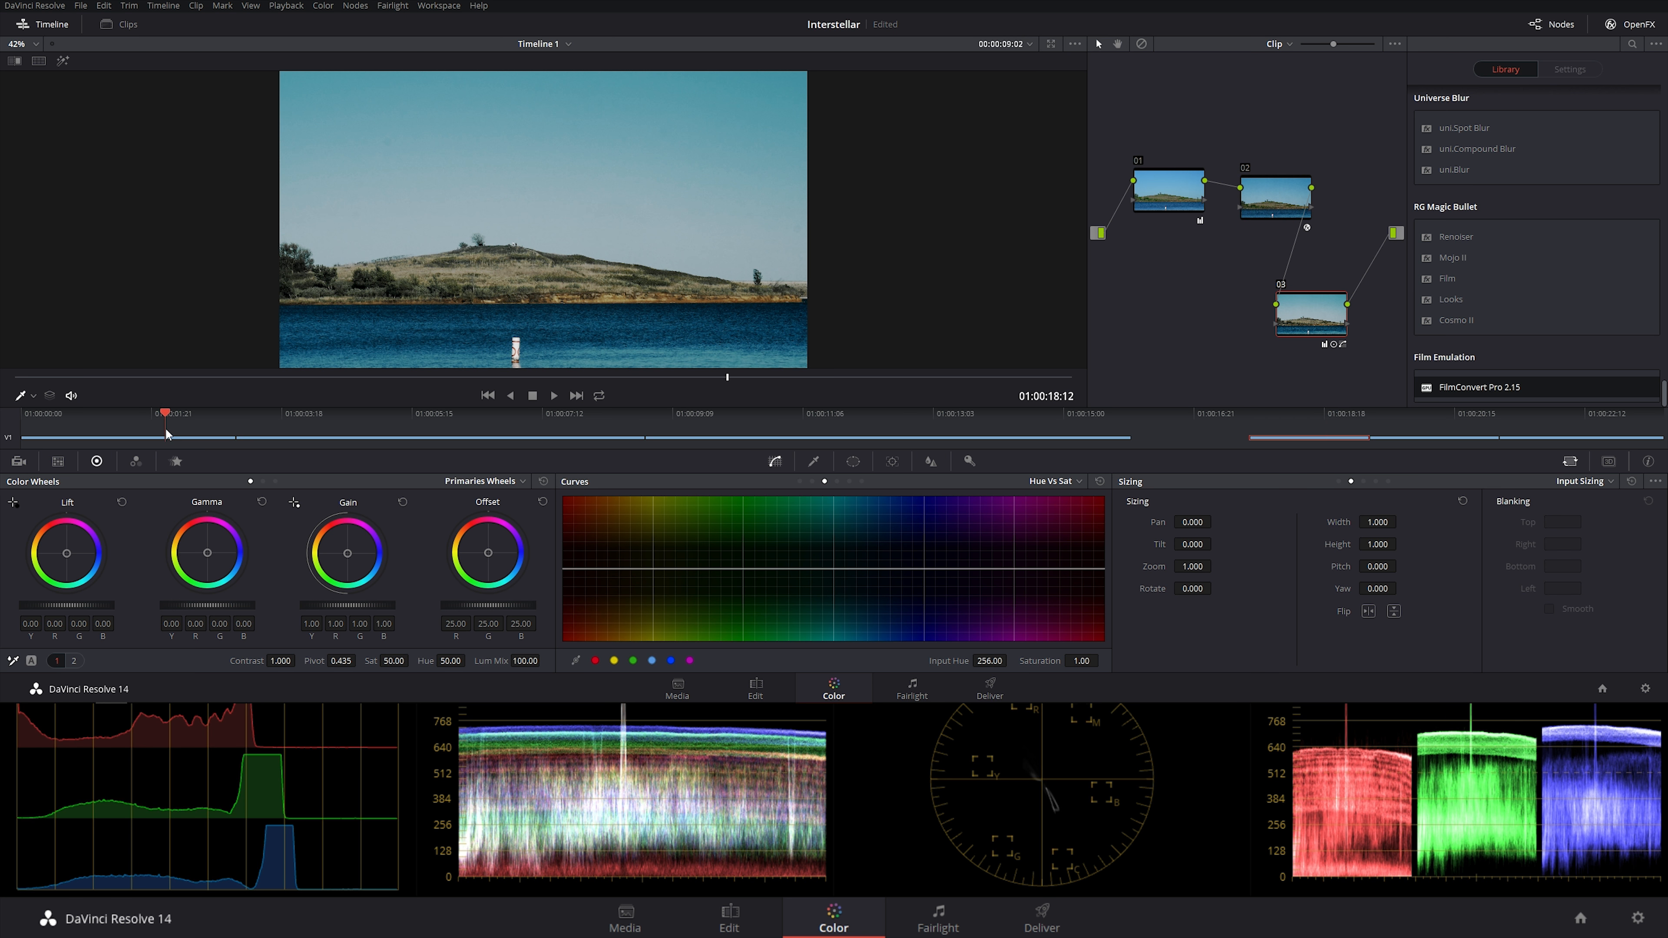
click(1300, 420)
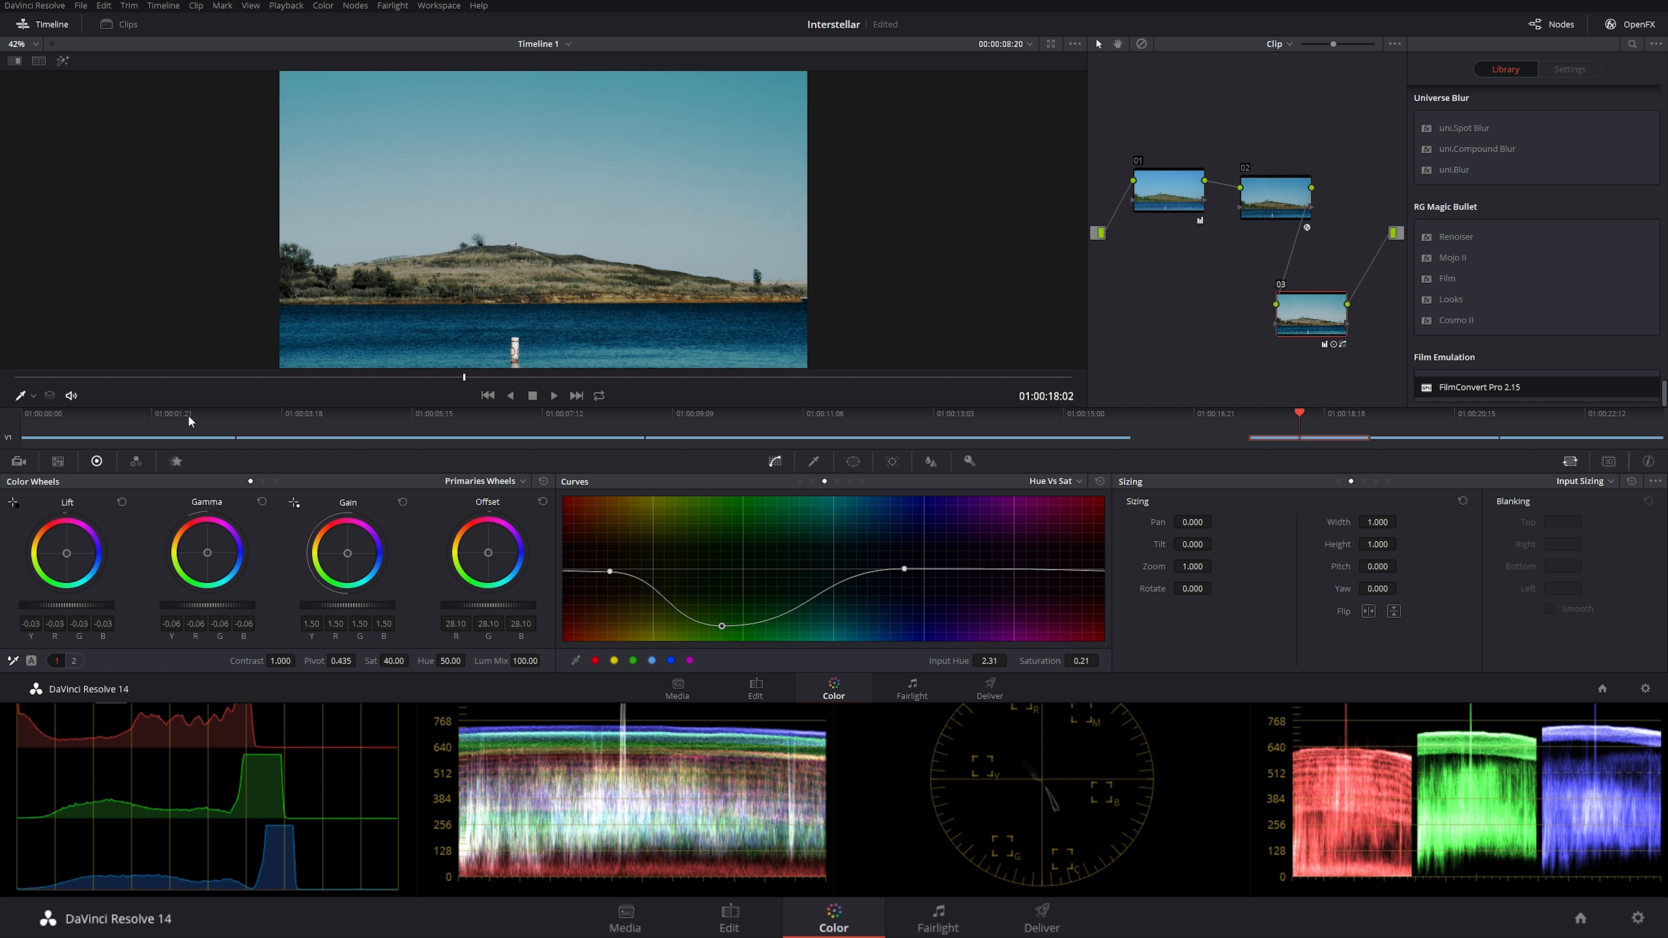
click(163, 420)
click(1292, 420)
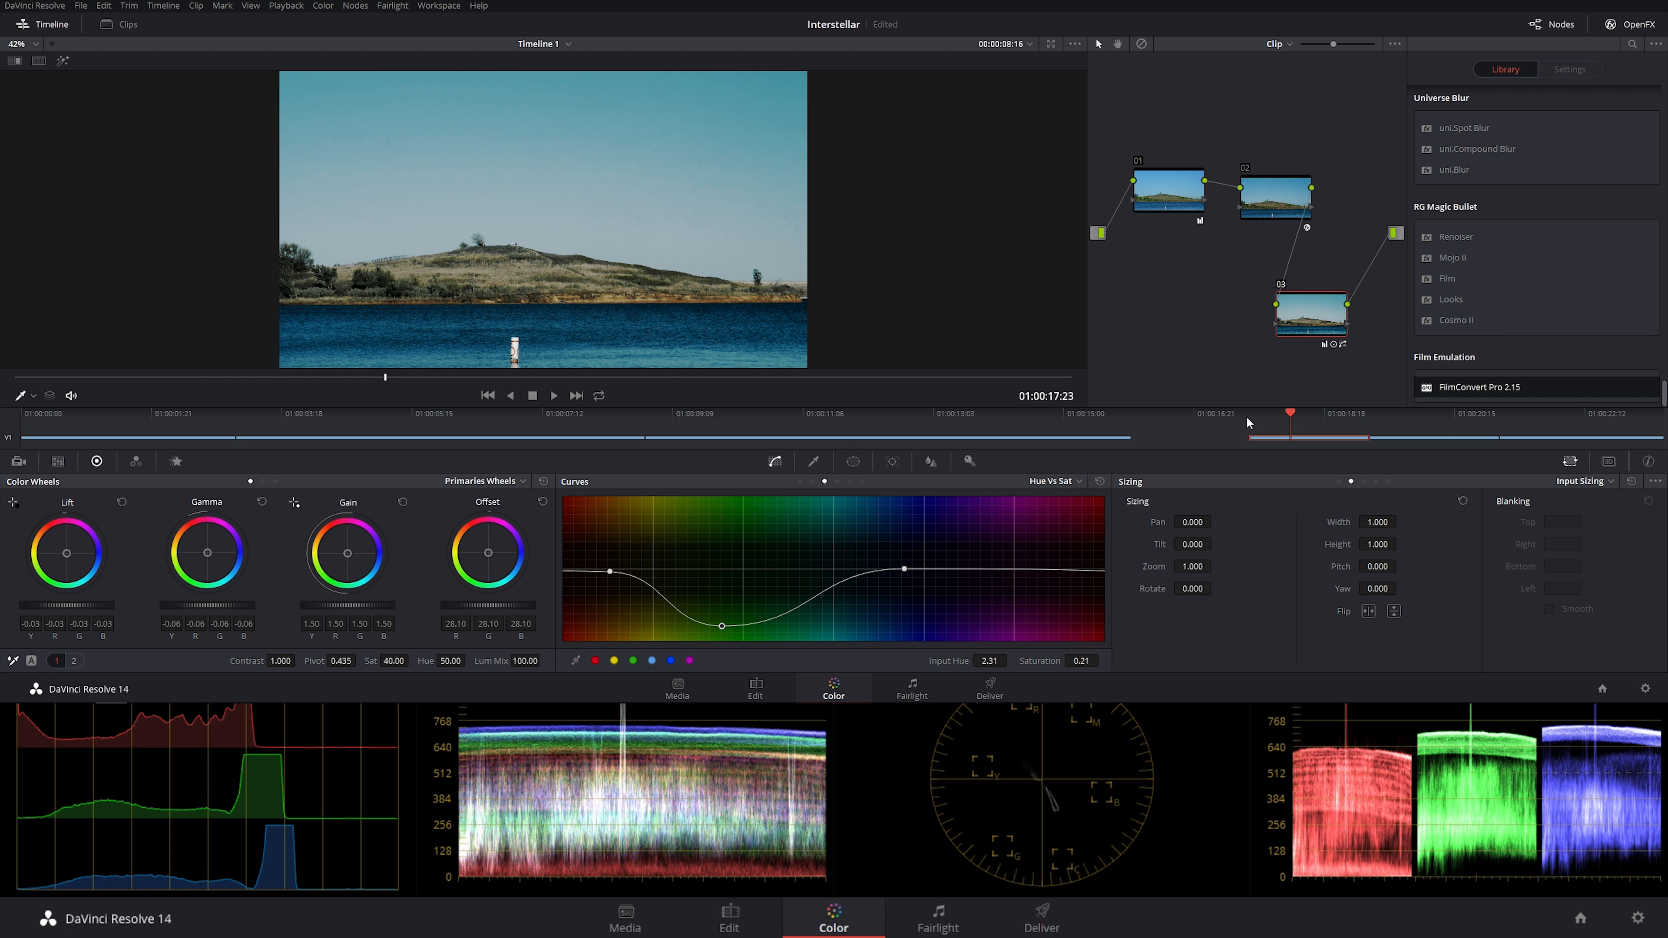
click(160, 439)
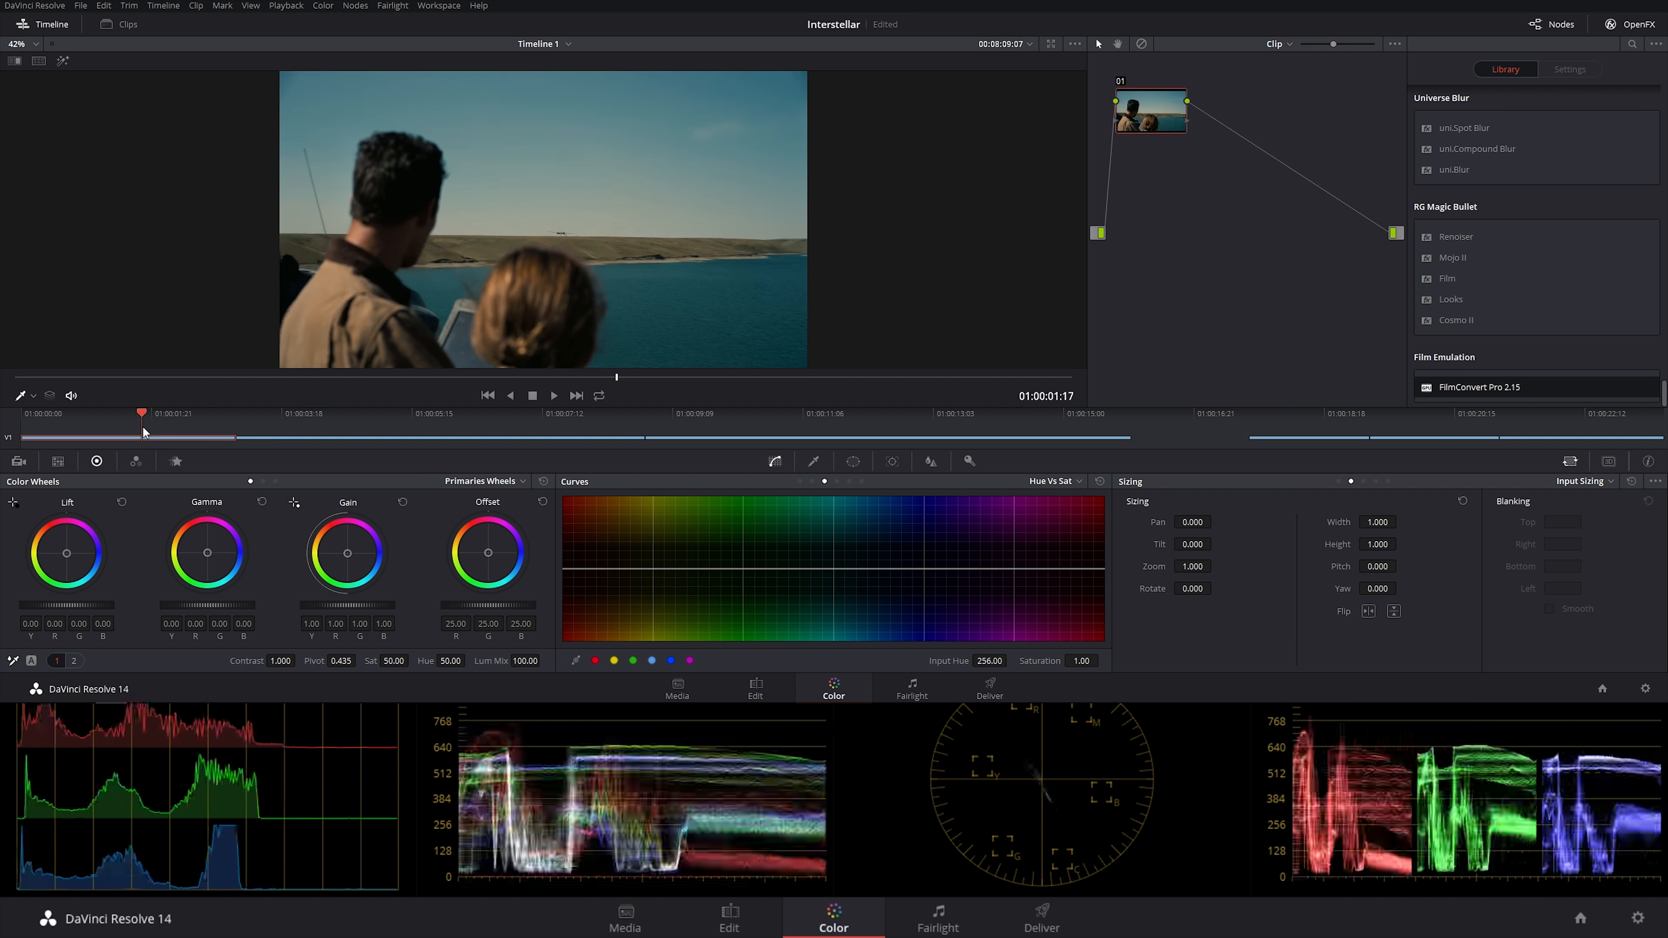
click(1330, 432)
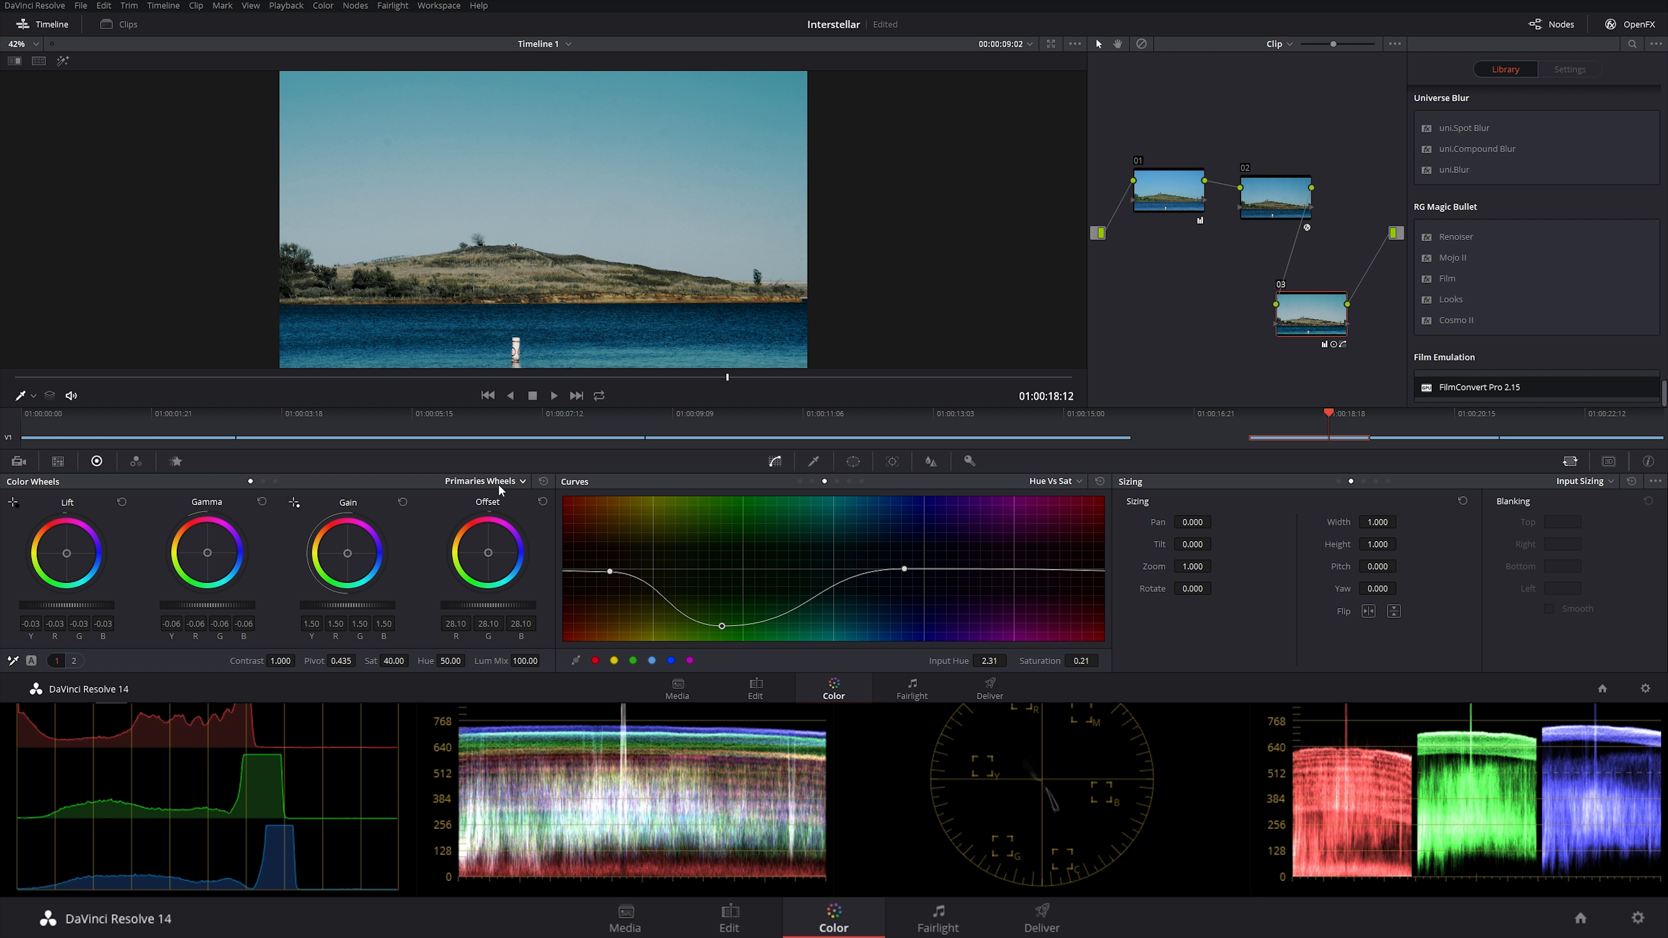
click(232, 435)
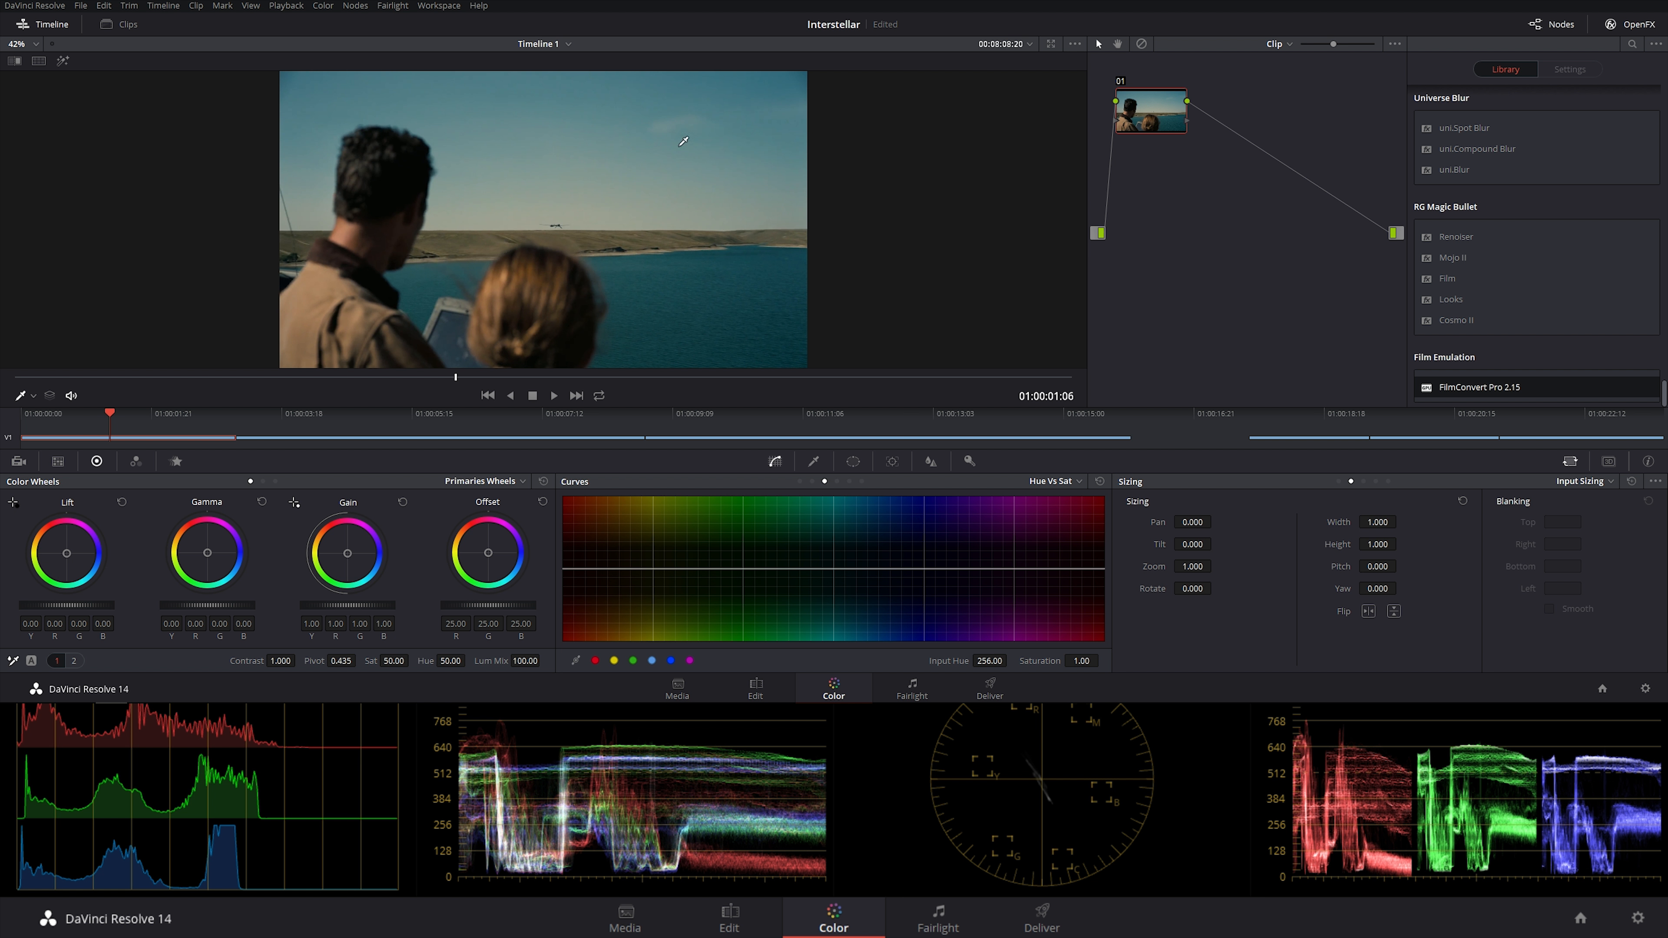
- On the lake clip's node 03, set the overall Gain to 1.23 and the overall Gamma to -0.03
click(1305, 428)
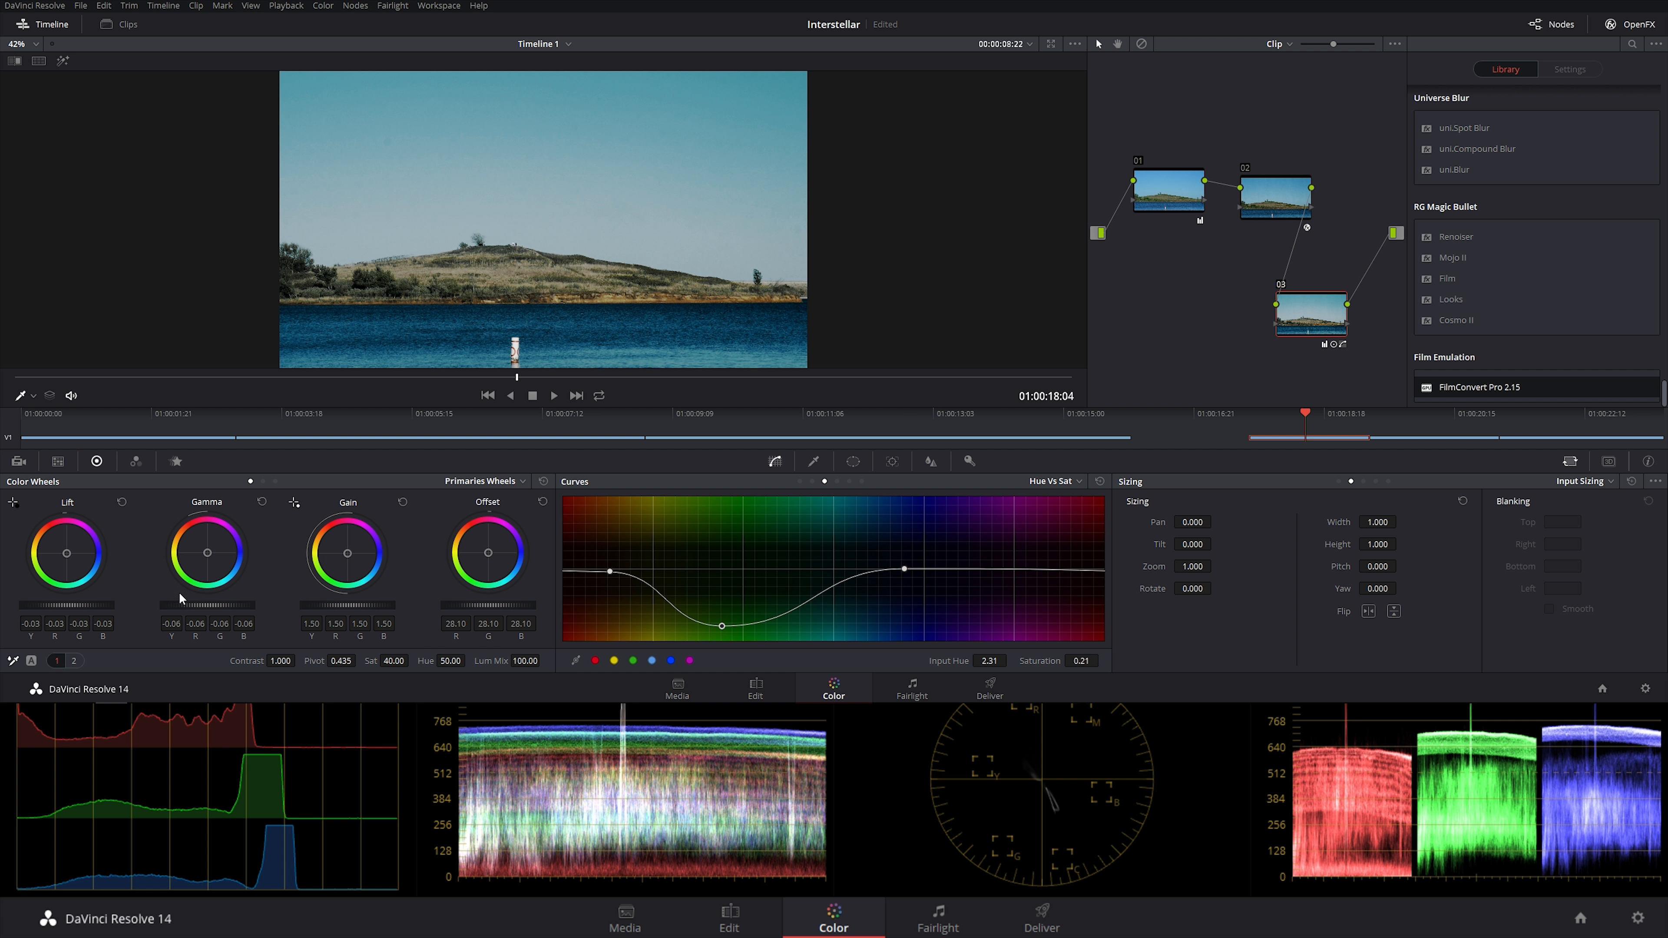
drag(357, 605, 312, 605)
drag(203, 606, 208, 606)
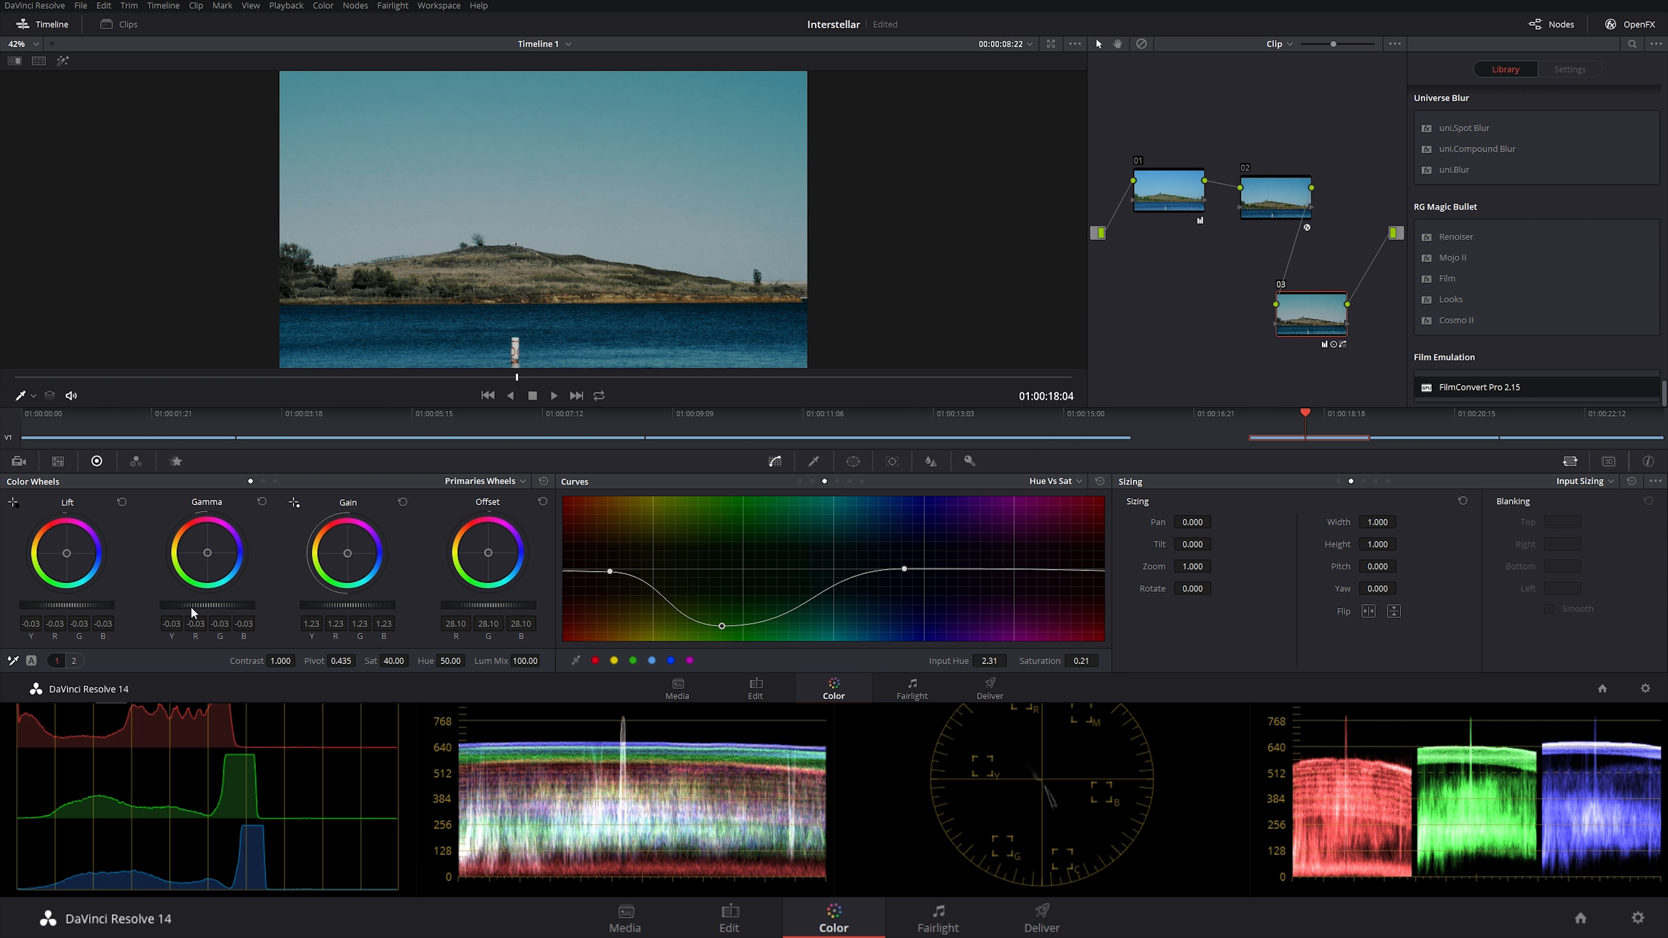
- Compare the lake clip with the boat reference shot and move the Hue Vs Sat dip's red-side point to input hue 264.64, saturation 0.97
click(105, 445)
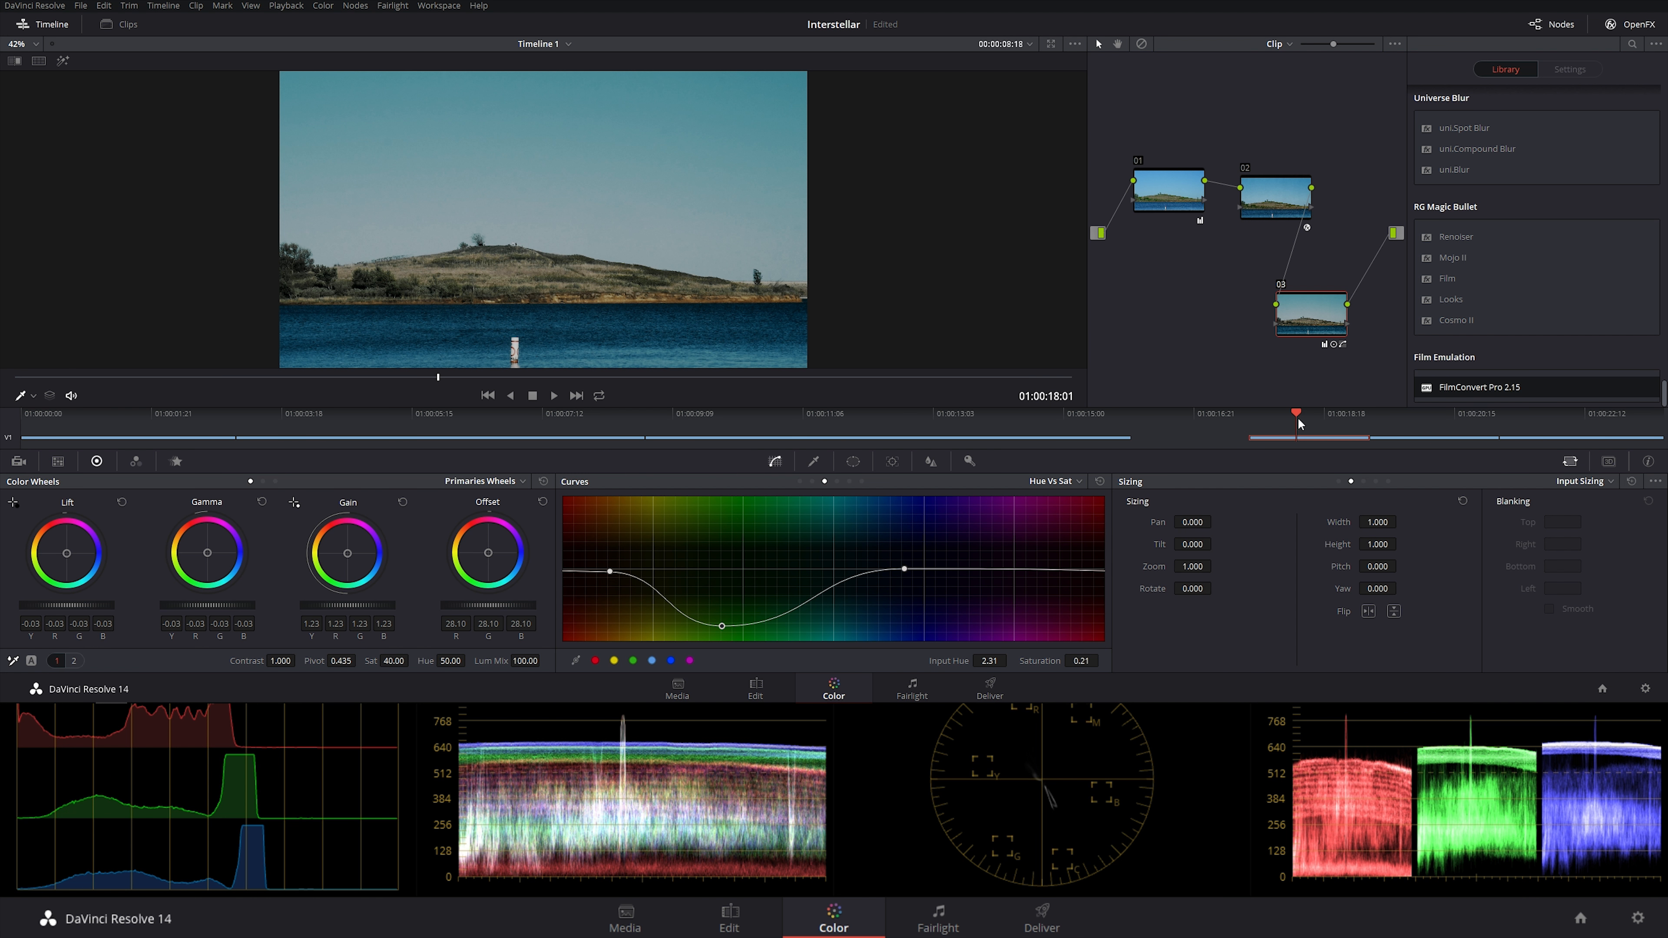
click(112, 423)
click(1294, 428)
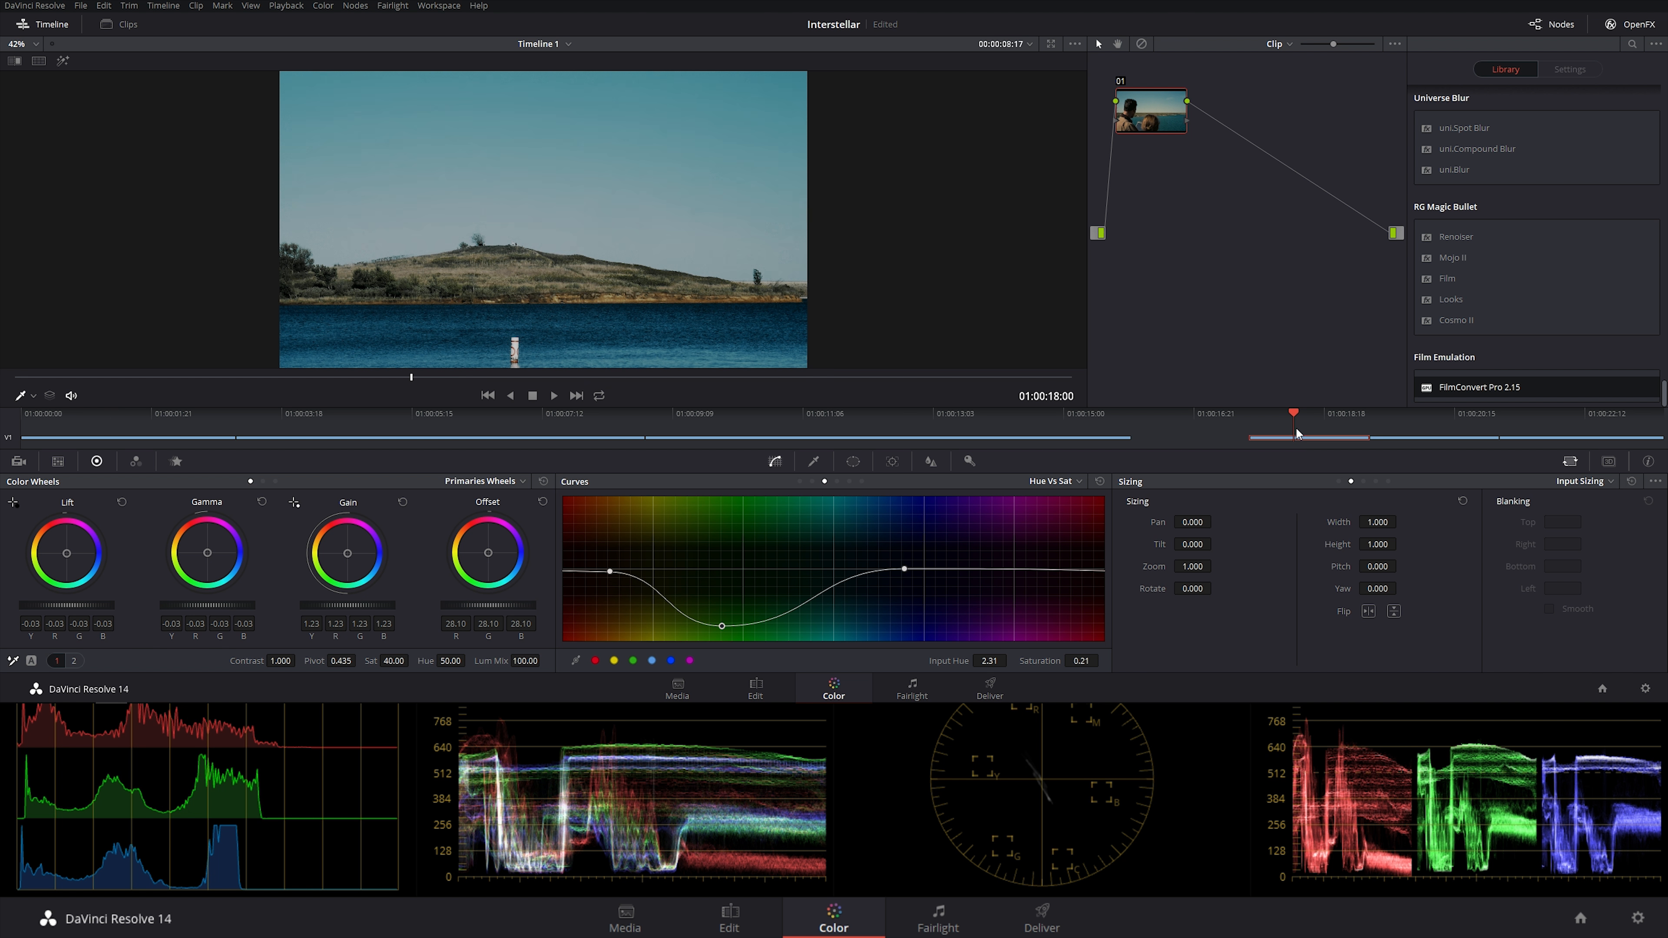
click(151, 415)
click(1294, 415)
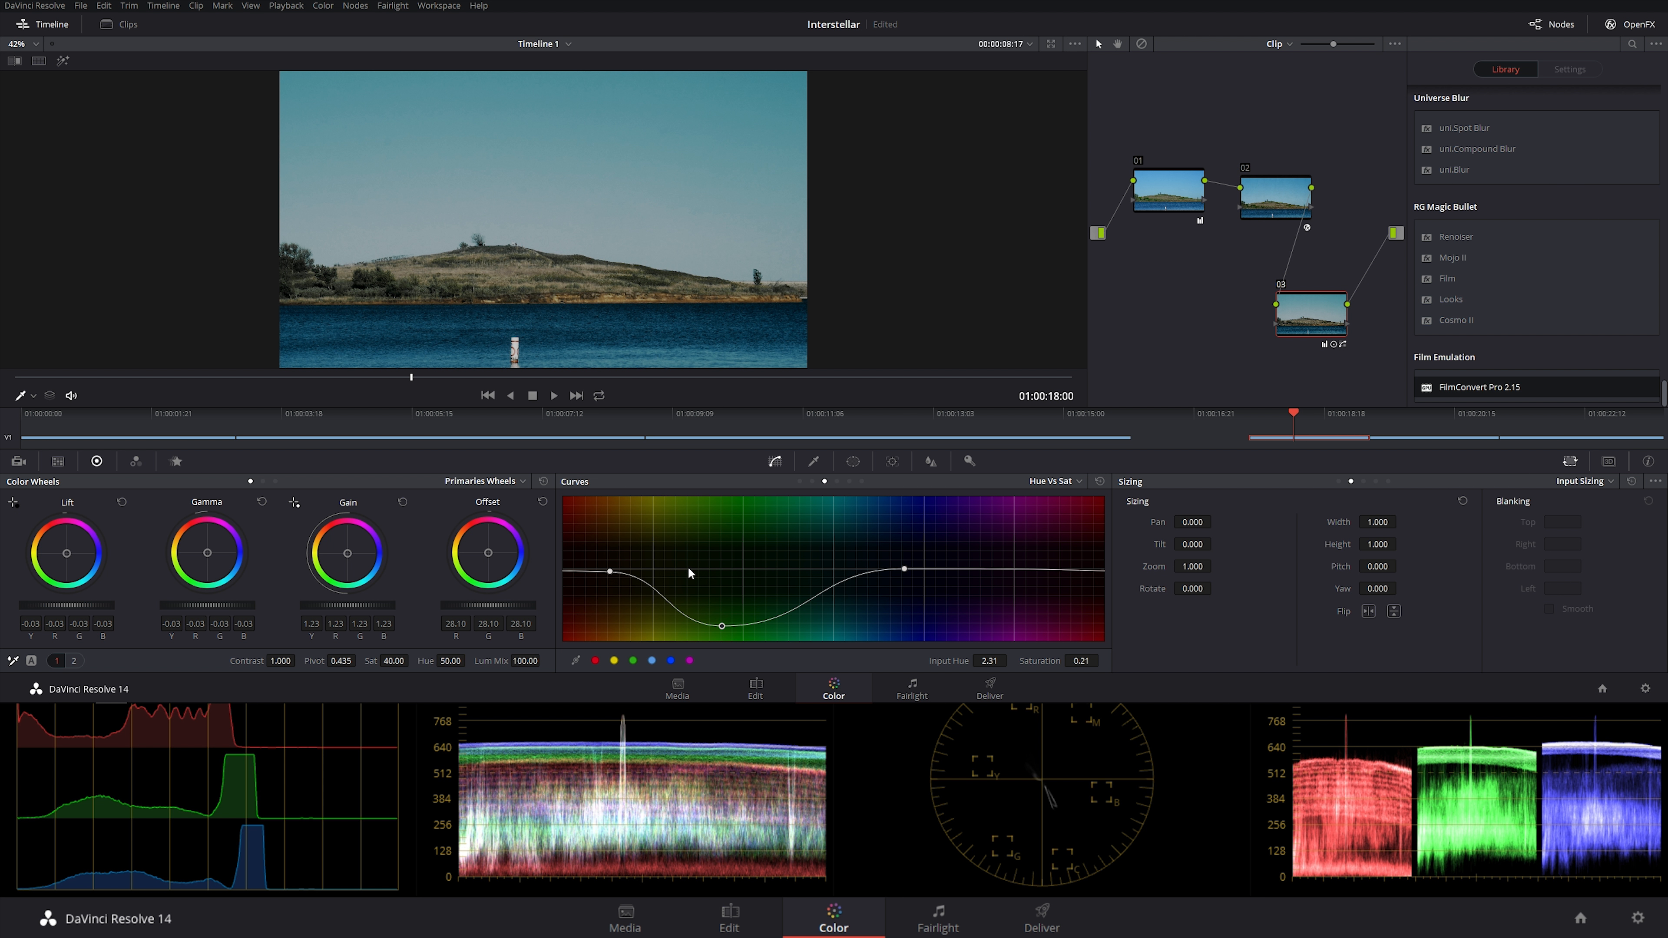
drag(601, 573, 577, 576)
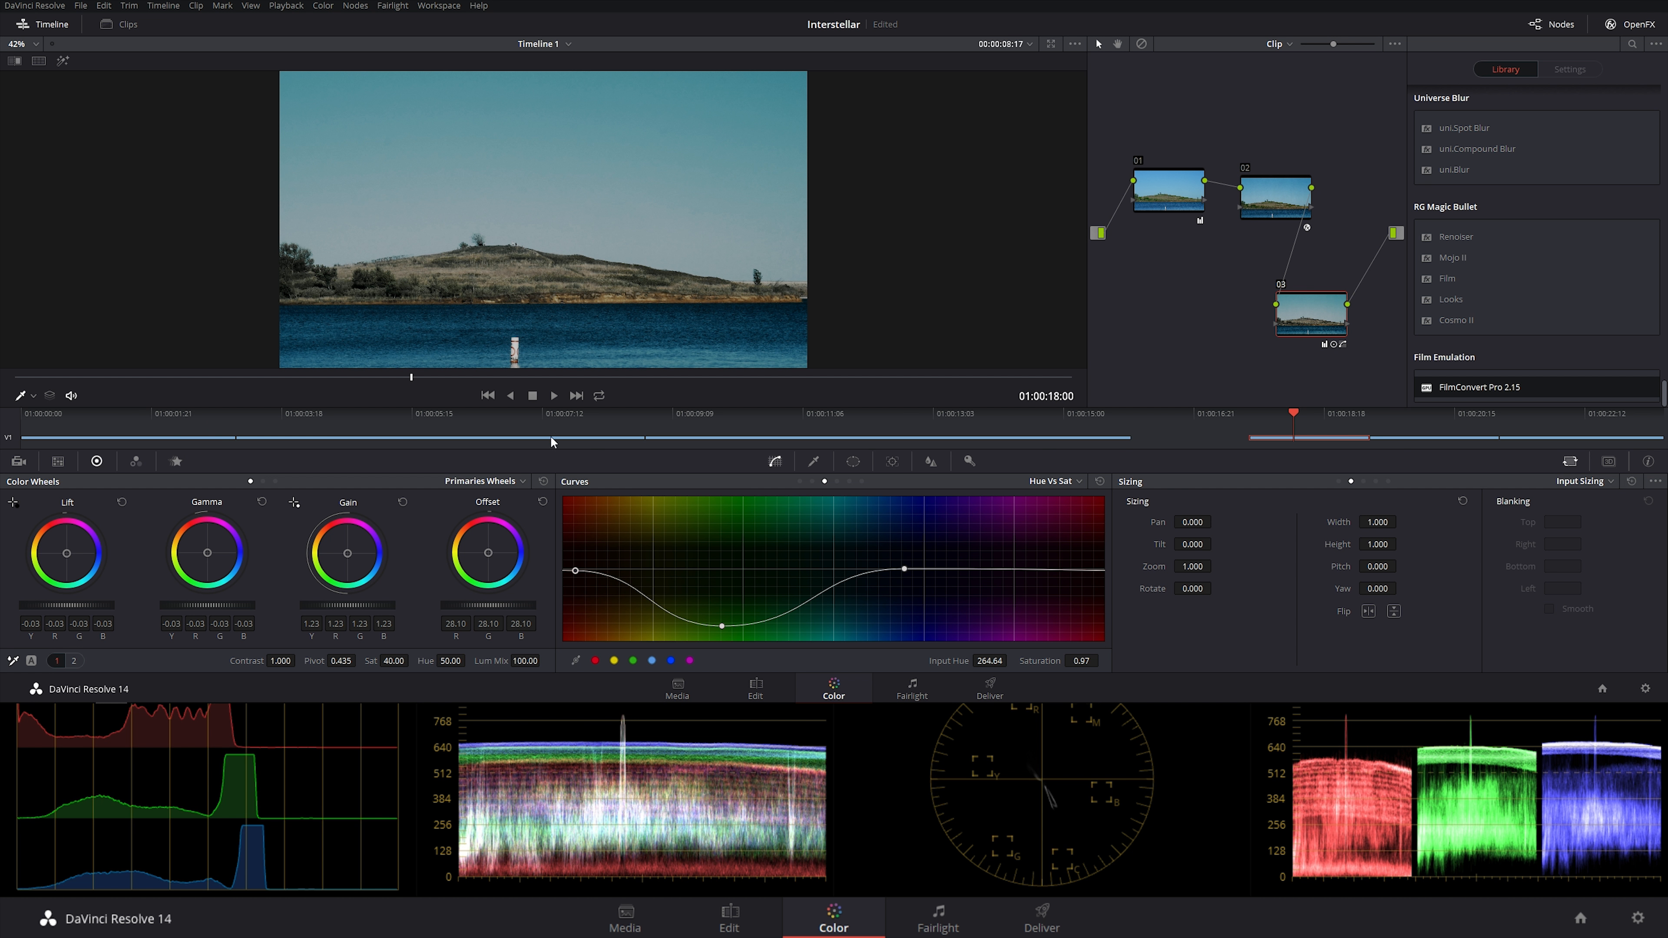
- Set the lake clip's overall Lift to -0.05, checking its shadows against the boat reference shot
click(153, 424)
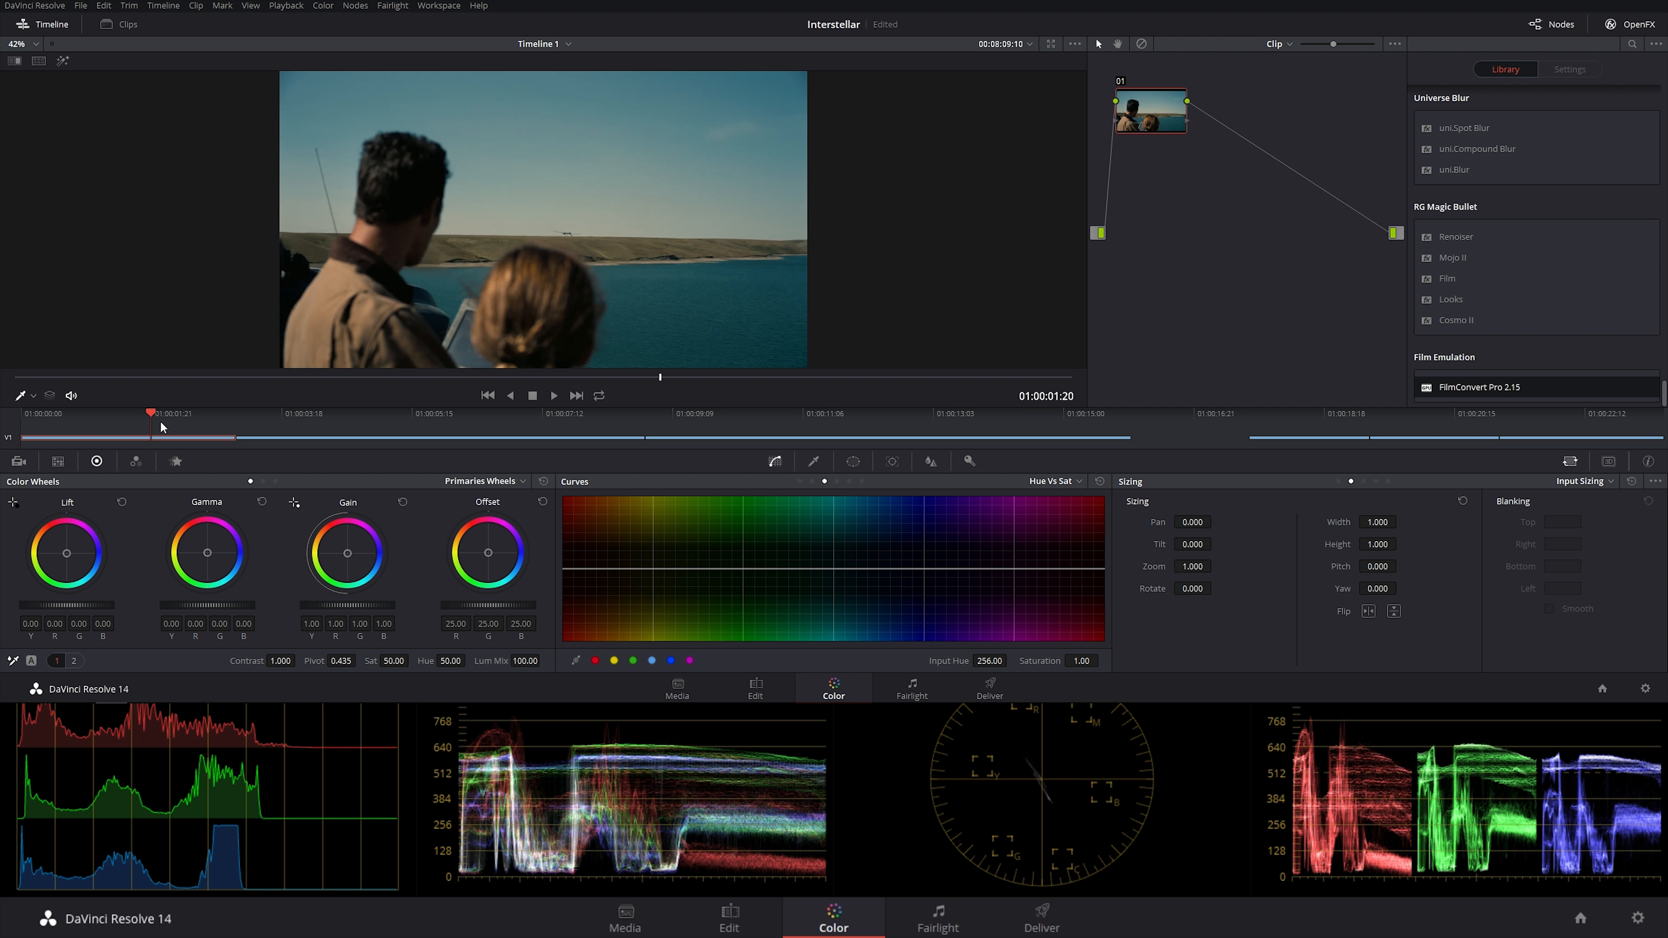
click(1314, 435)
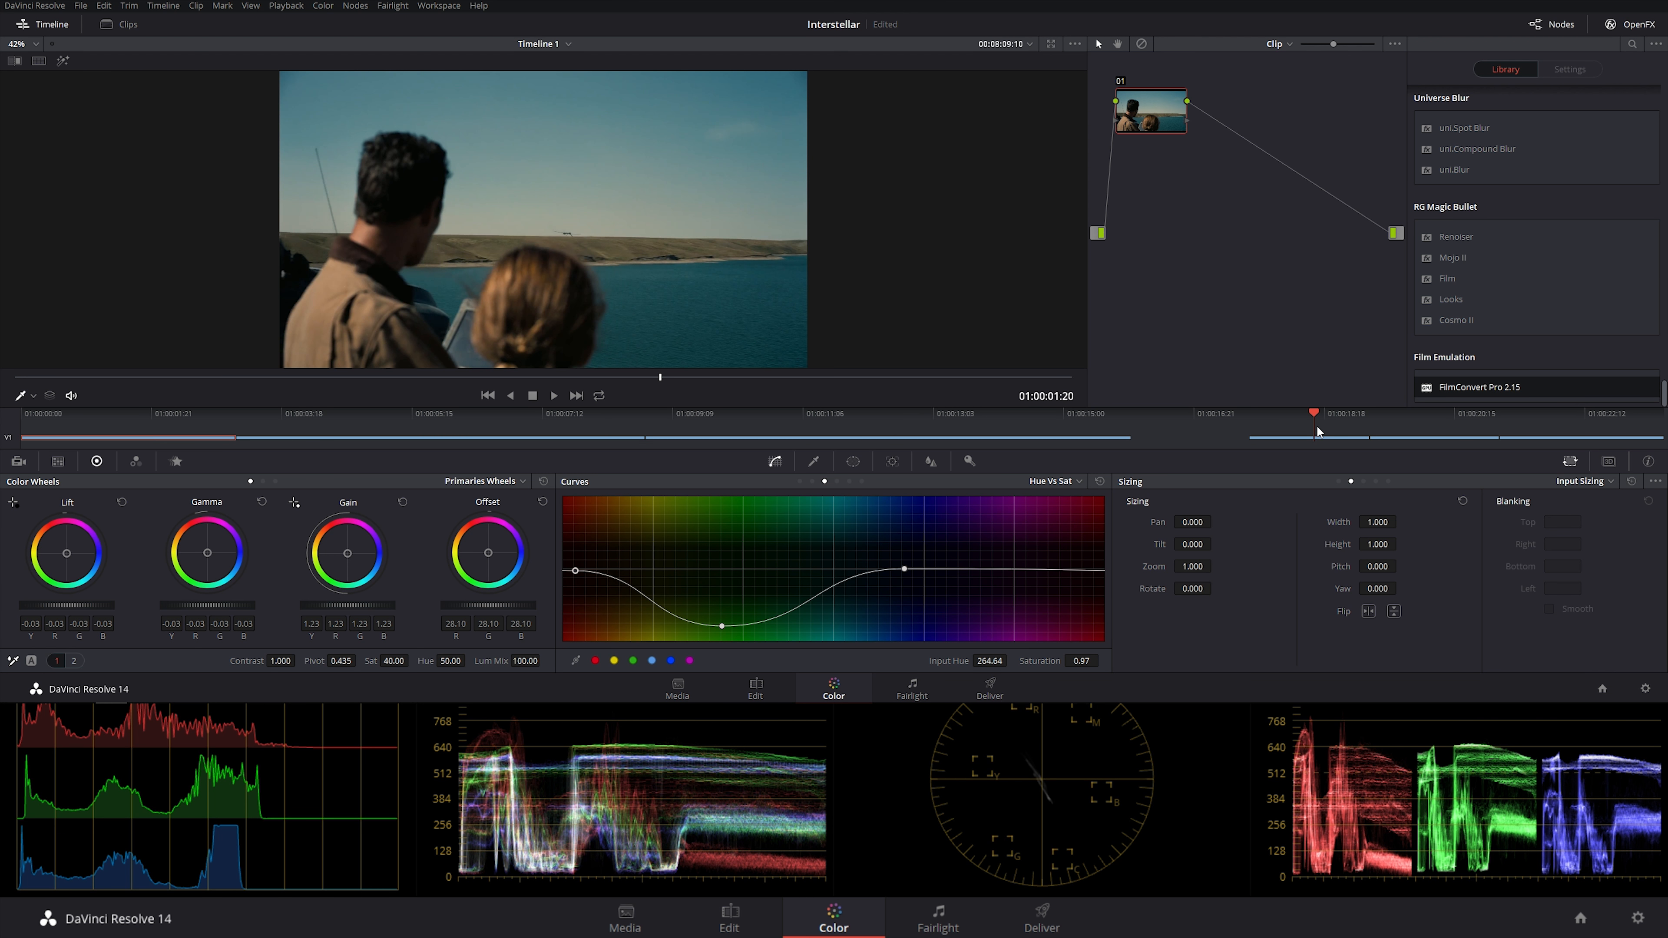
click(109, 427)
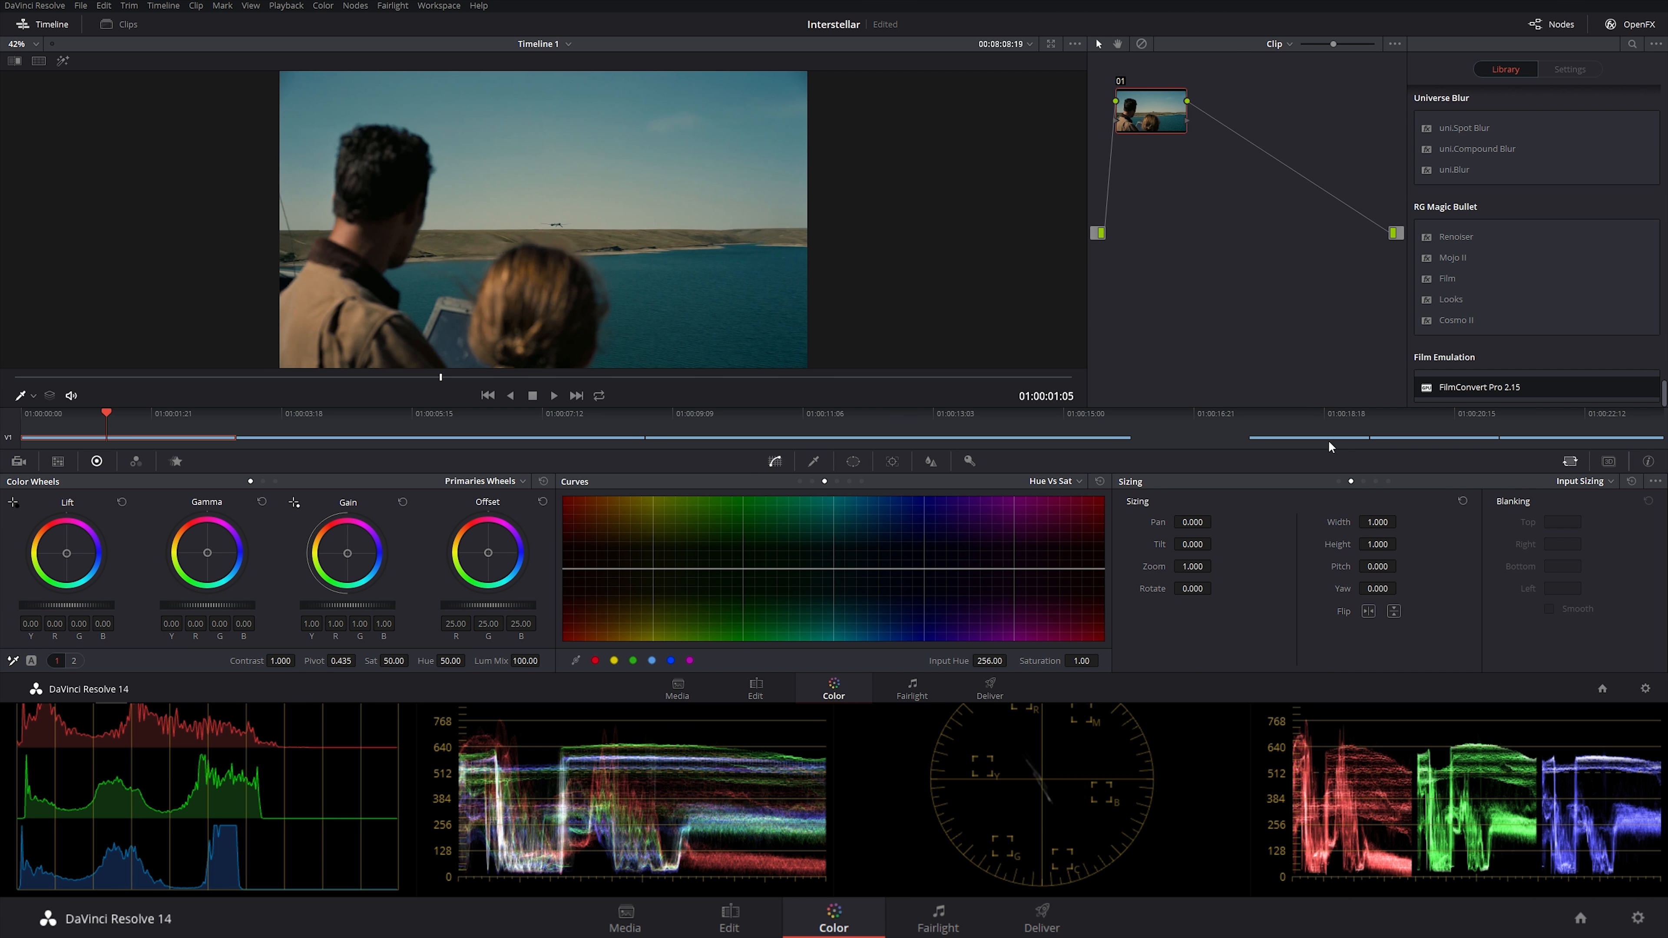
click(1311, 422)
drag(78, 610, 68, 610)
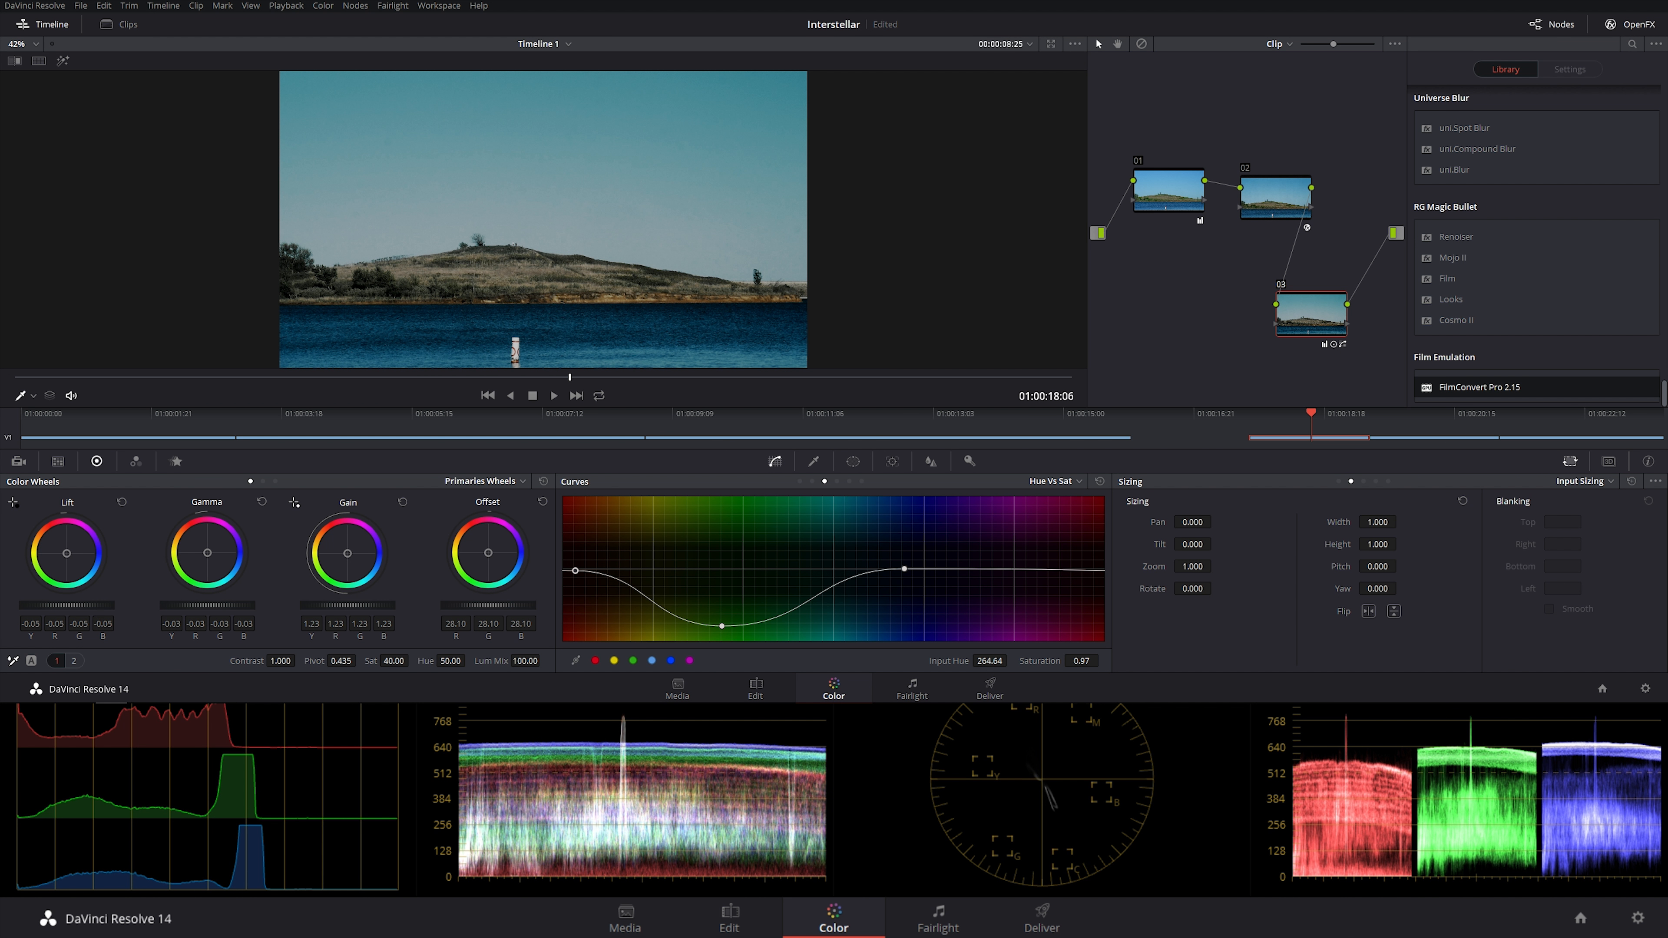
click(120, 433)
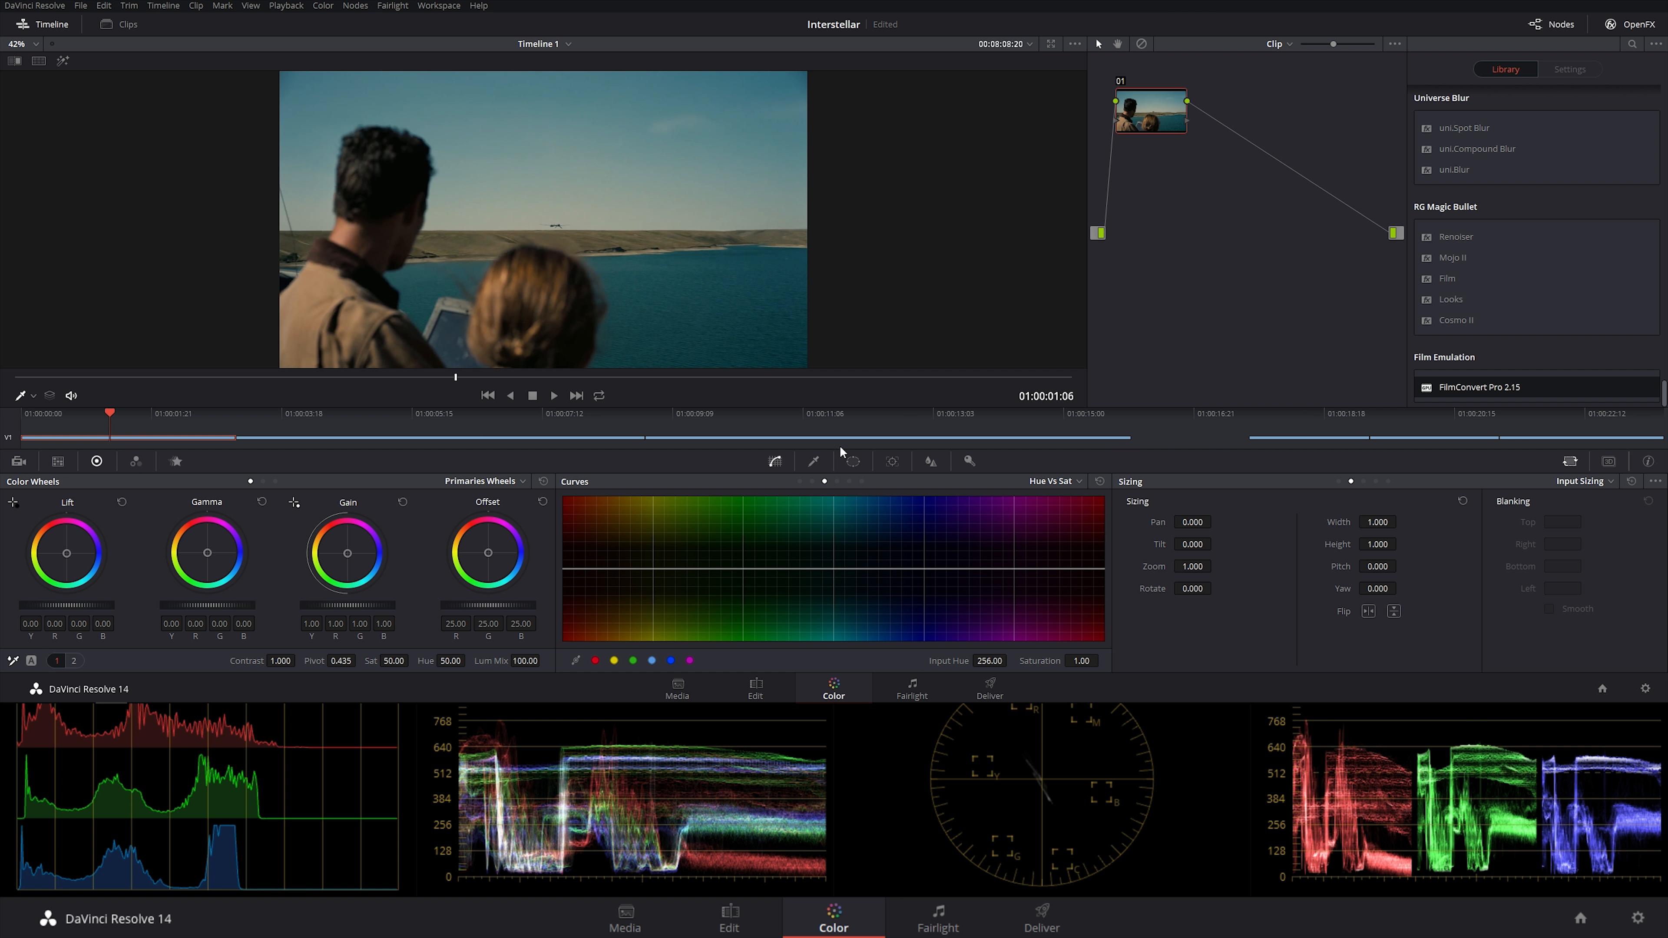
click(1280, 433)
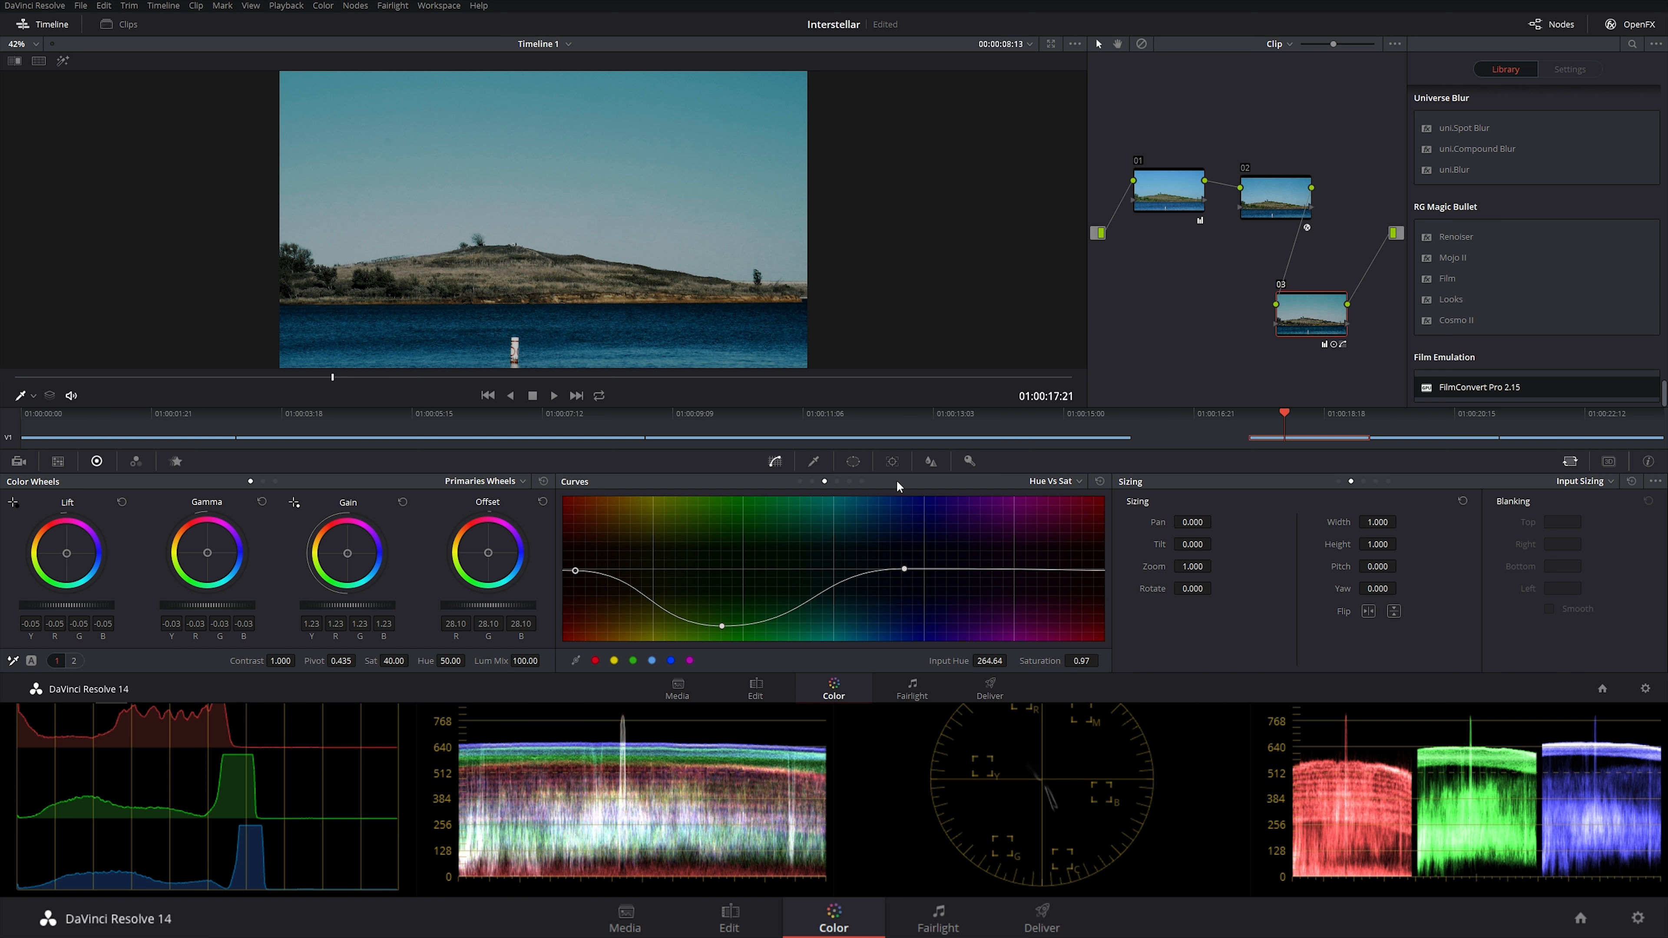
- Raise the lake clip's blues on the Hue Vs Lum curve to lum gain 1.33 at input hue 134.99 and compare with the reference
click(837, 482)
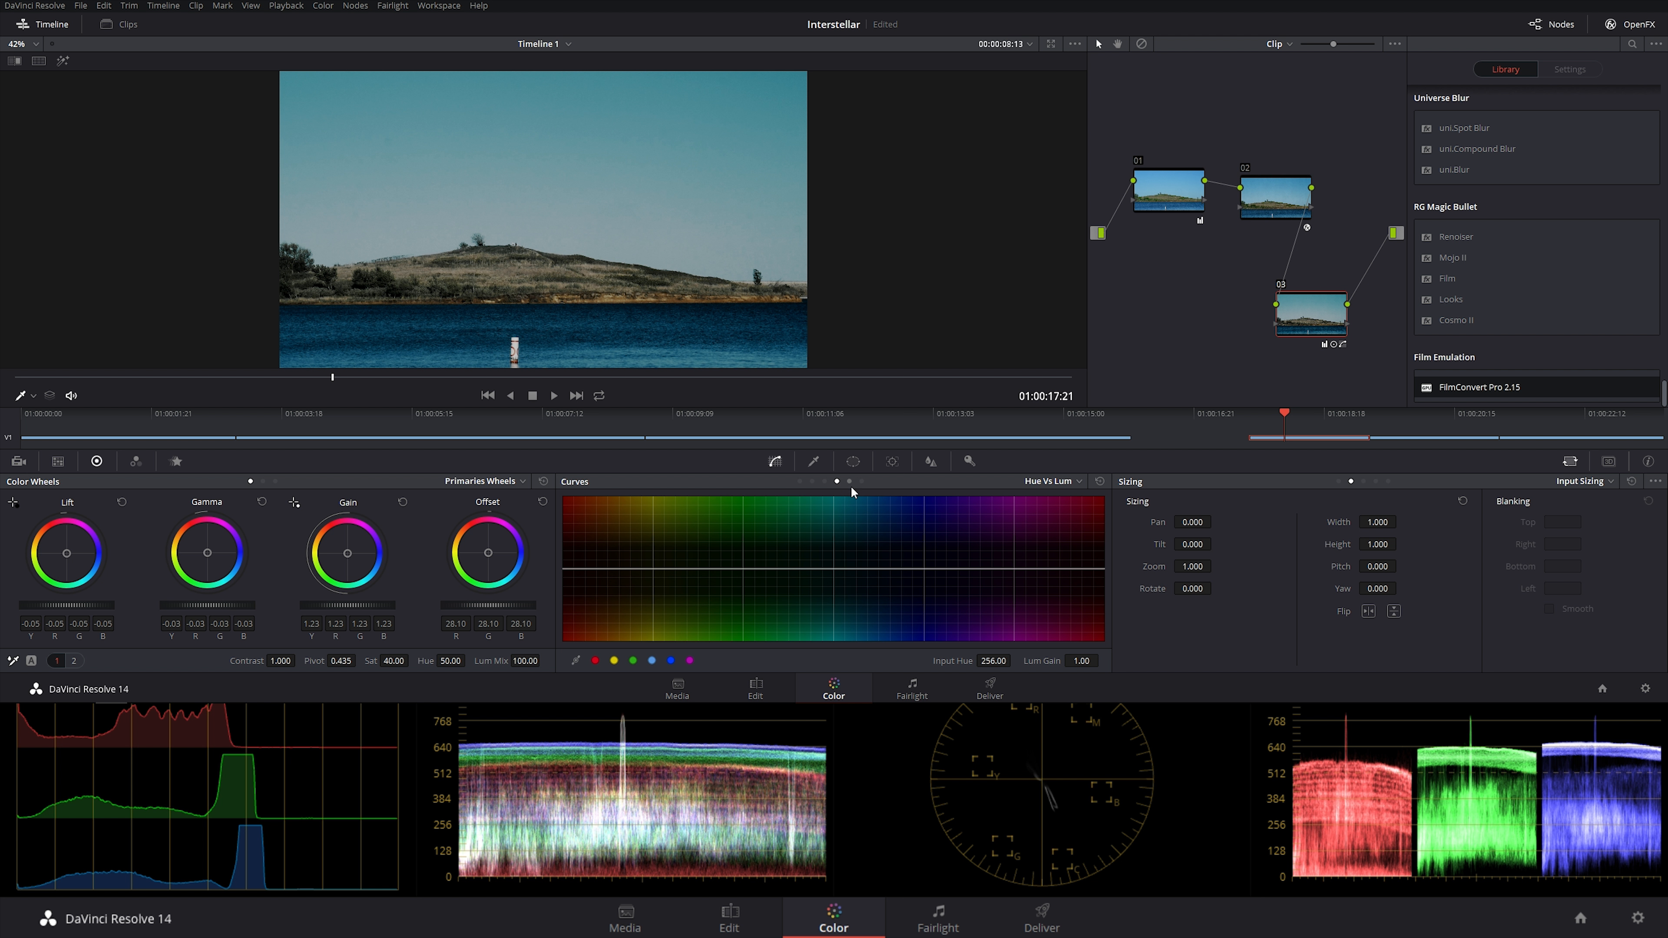
click(849, 482)
click(836, 482)
drag(923, 568, 923, 545)
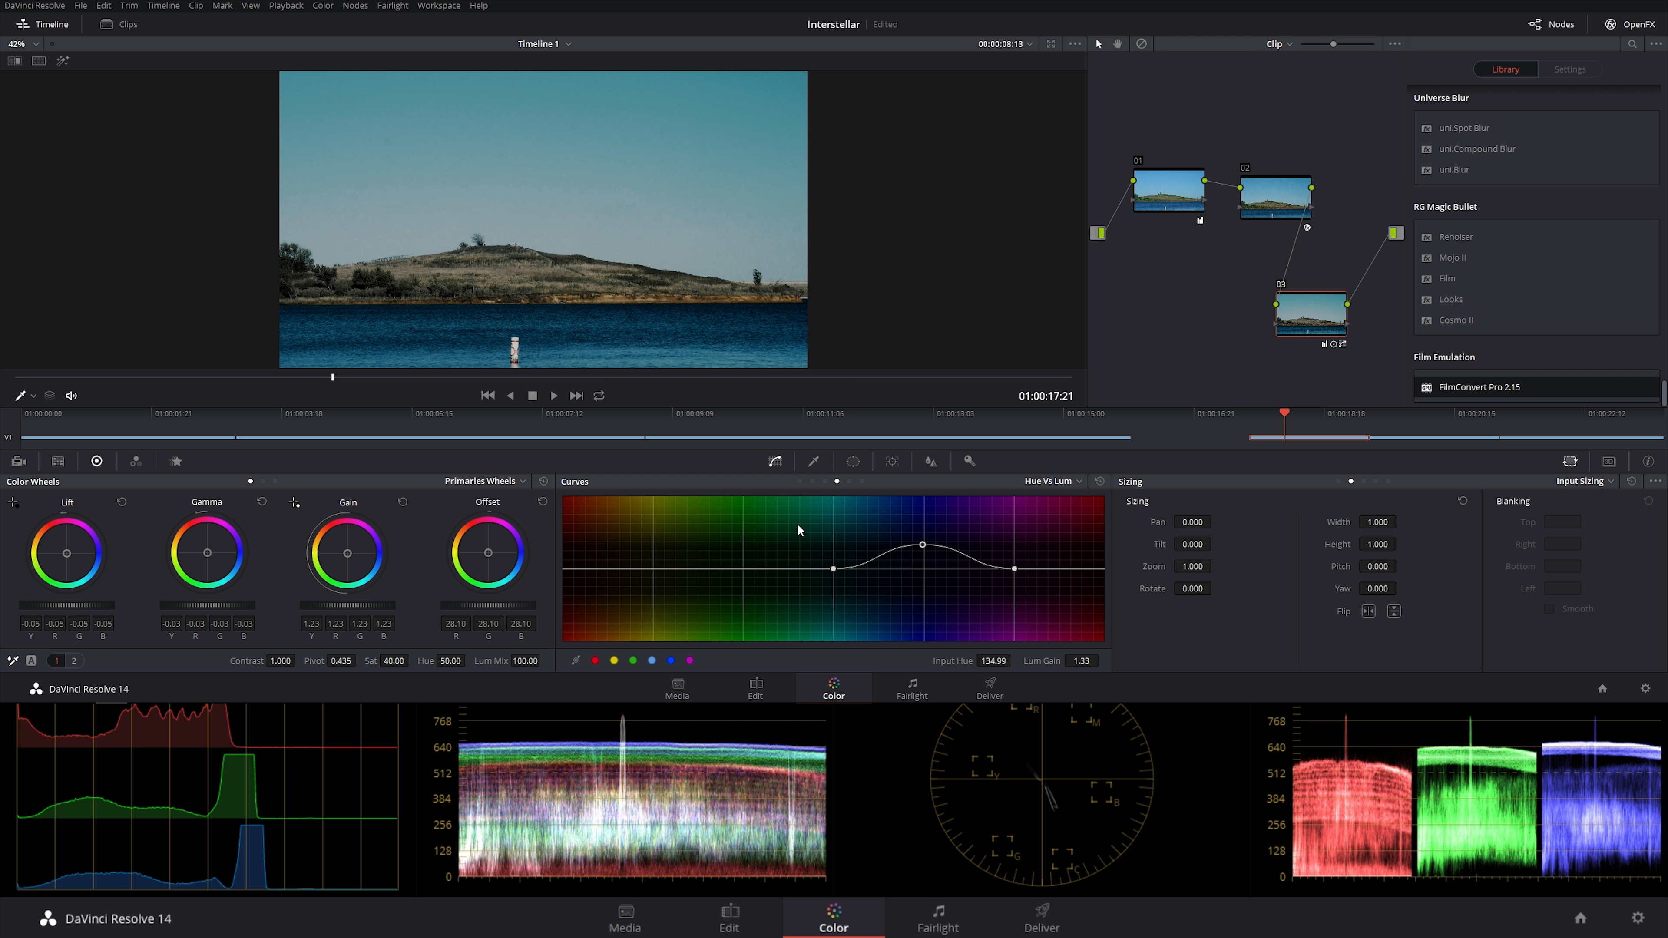
click(1099, 434)
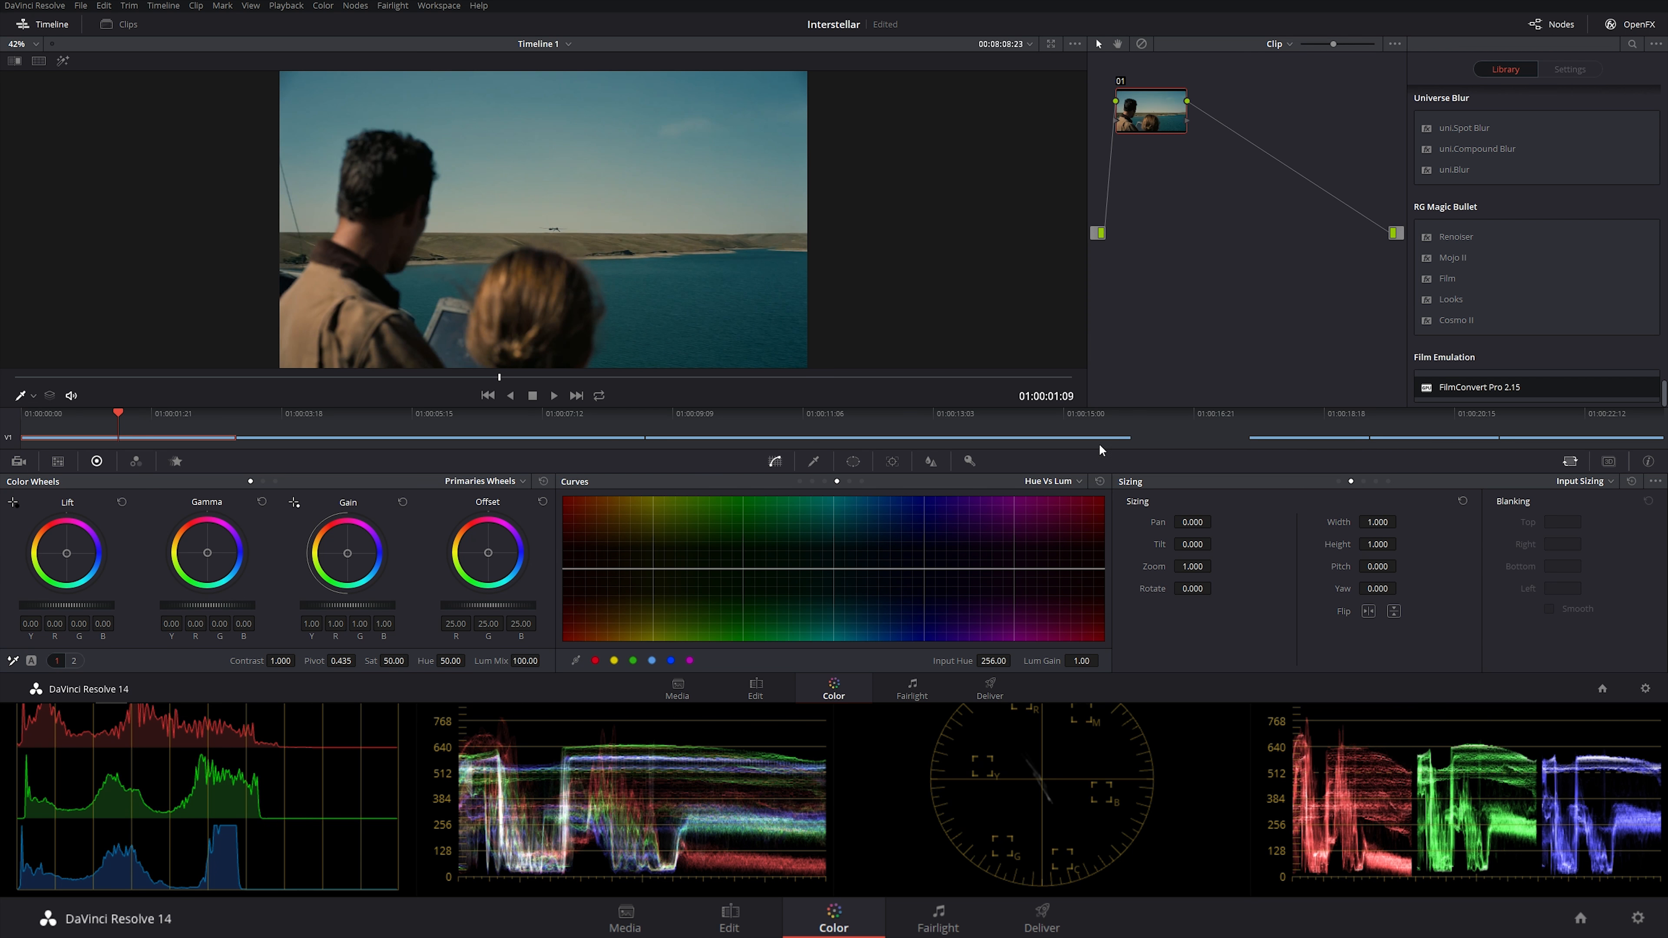
click(1303, 419)
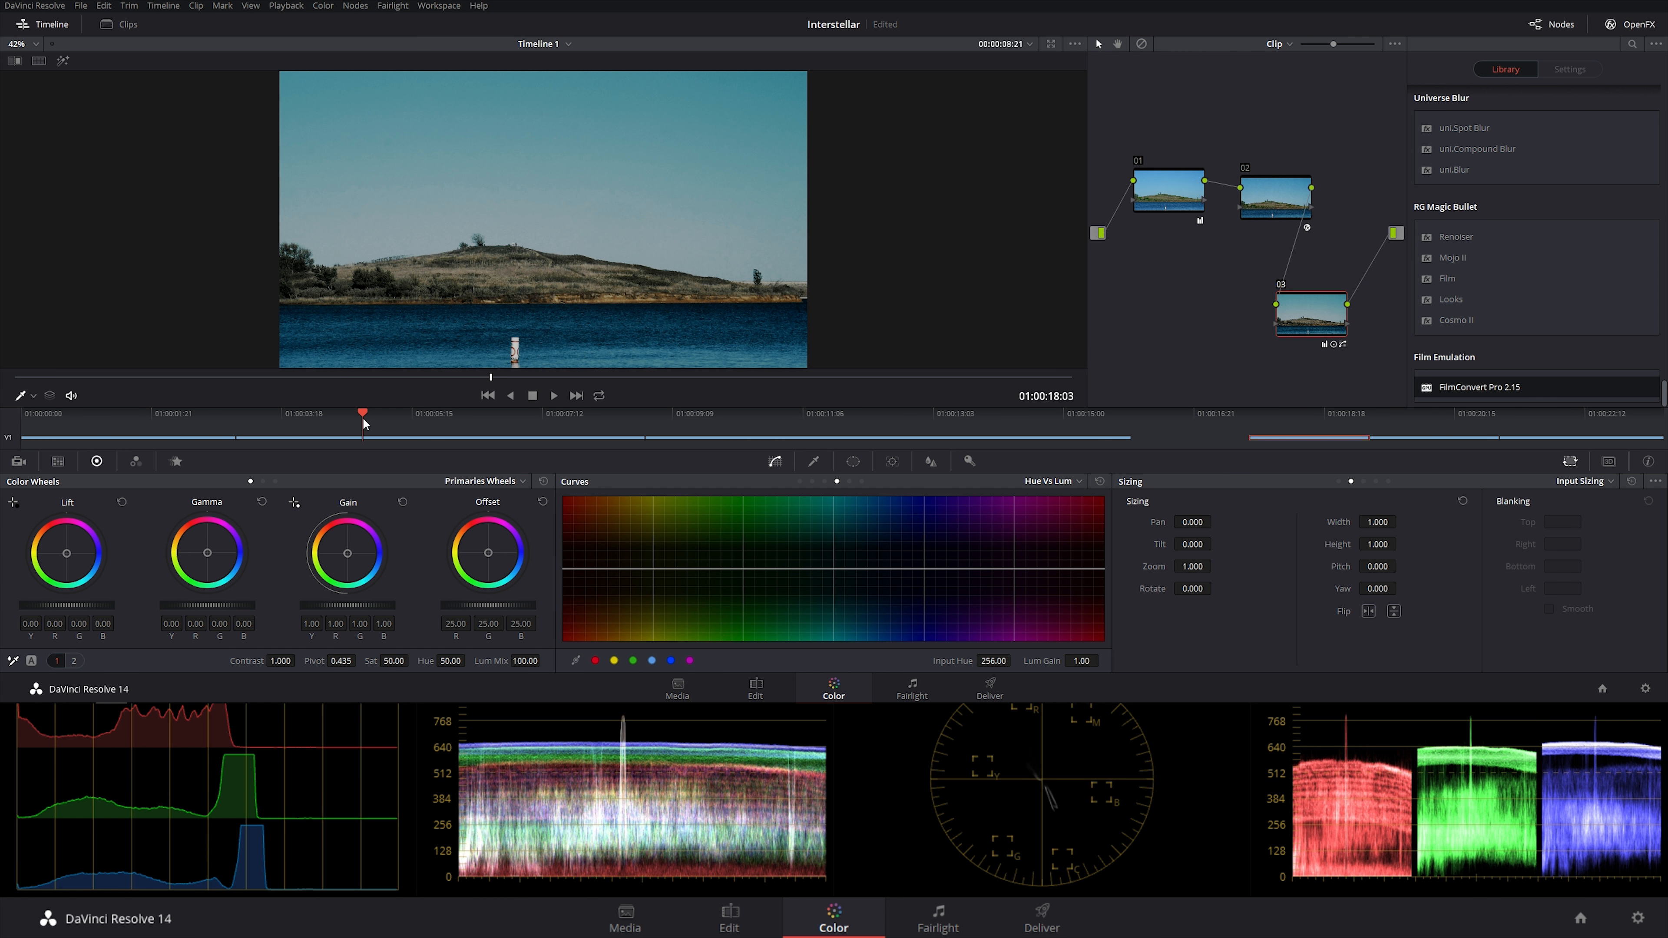
- Alternate between the astronaut ocean reference shot and the ungraded sunset clip to compare their tones and colours
click(362, 417)
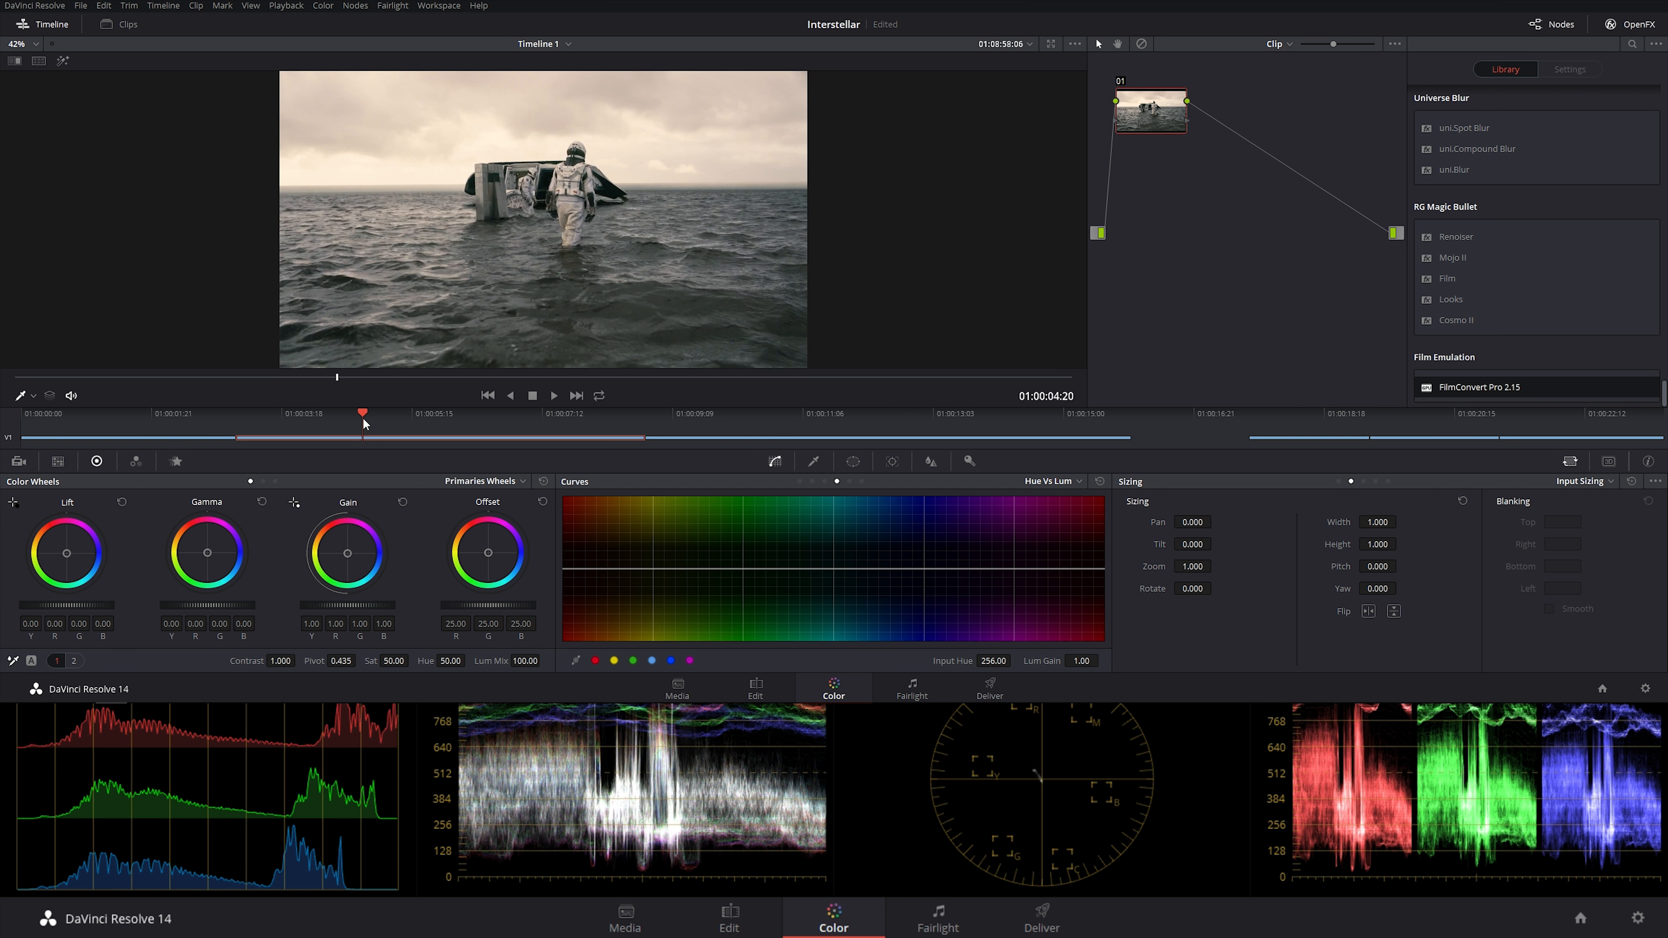
click(1406, 417)
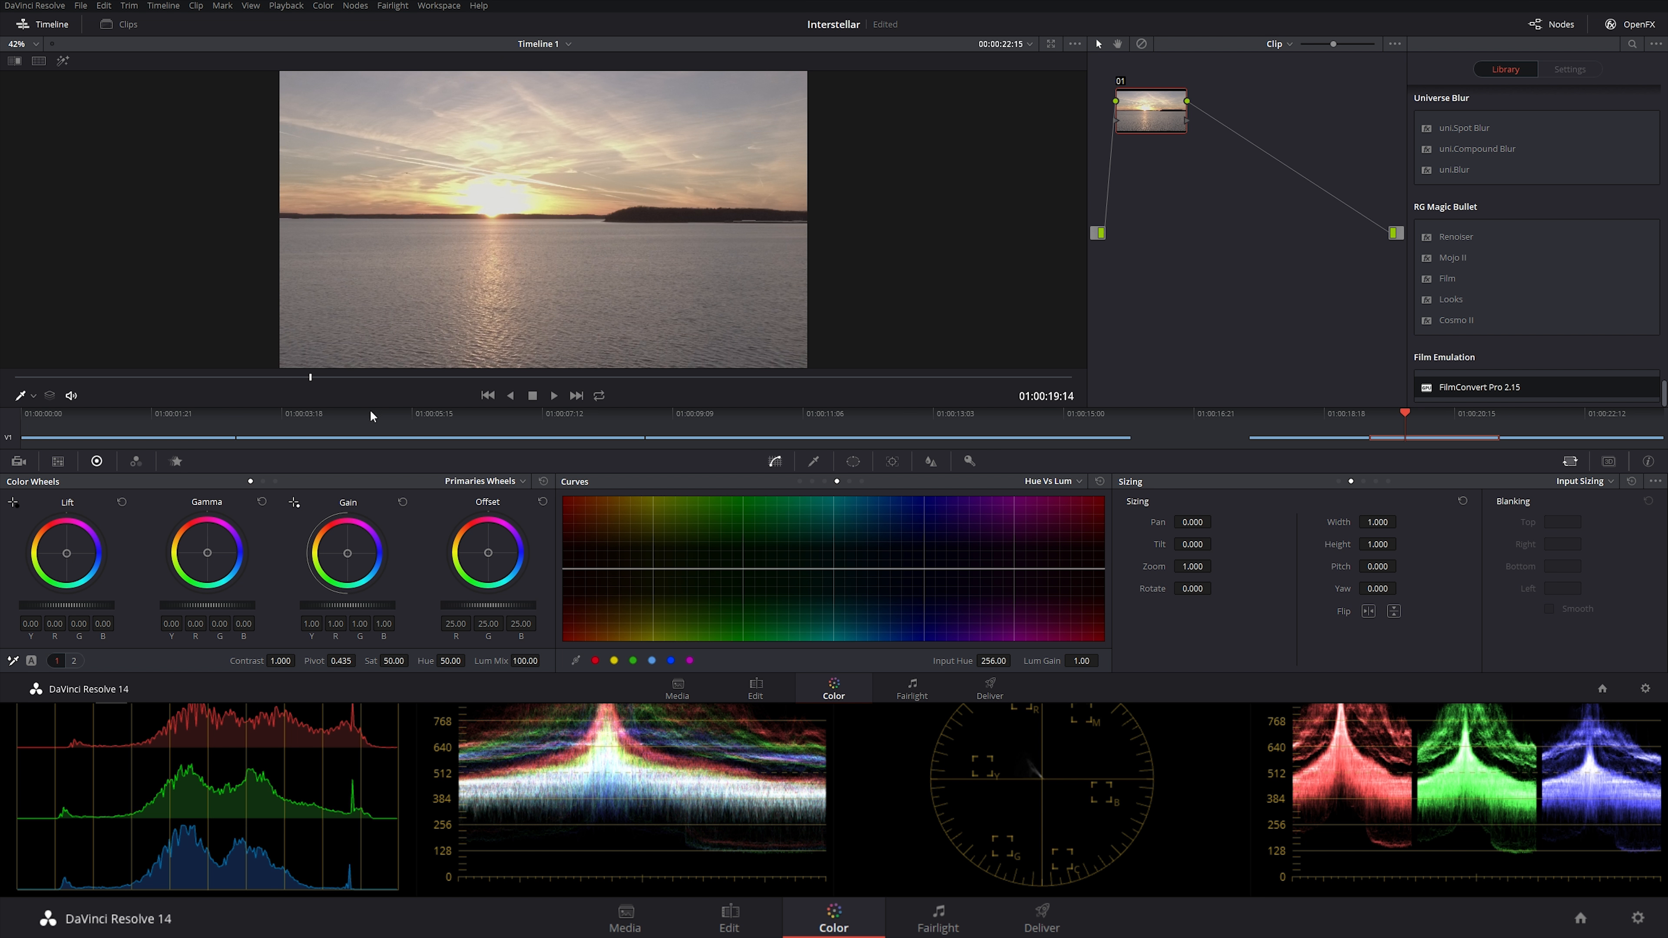
click(351, 413)
click(1462, 415)
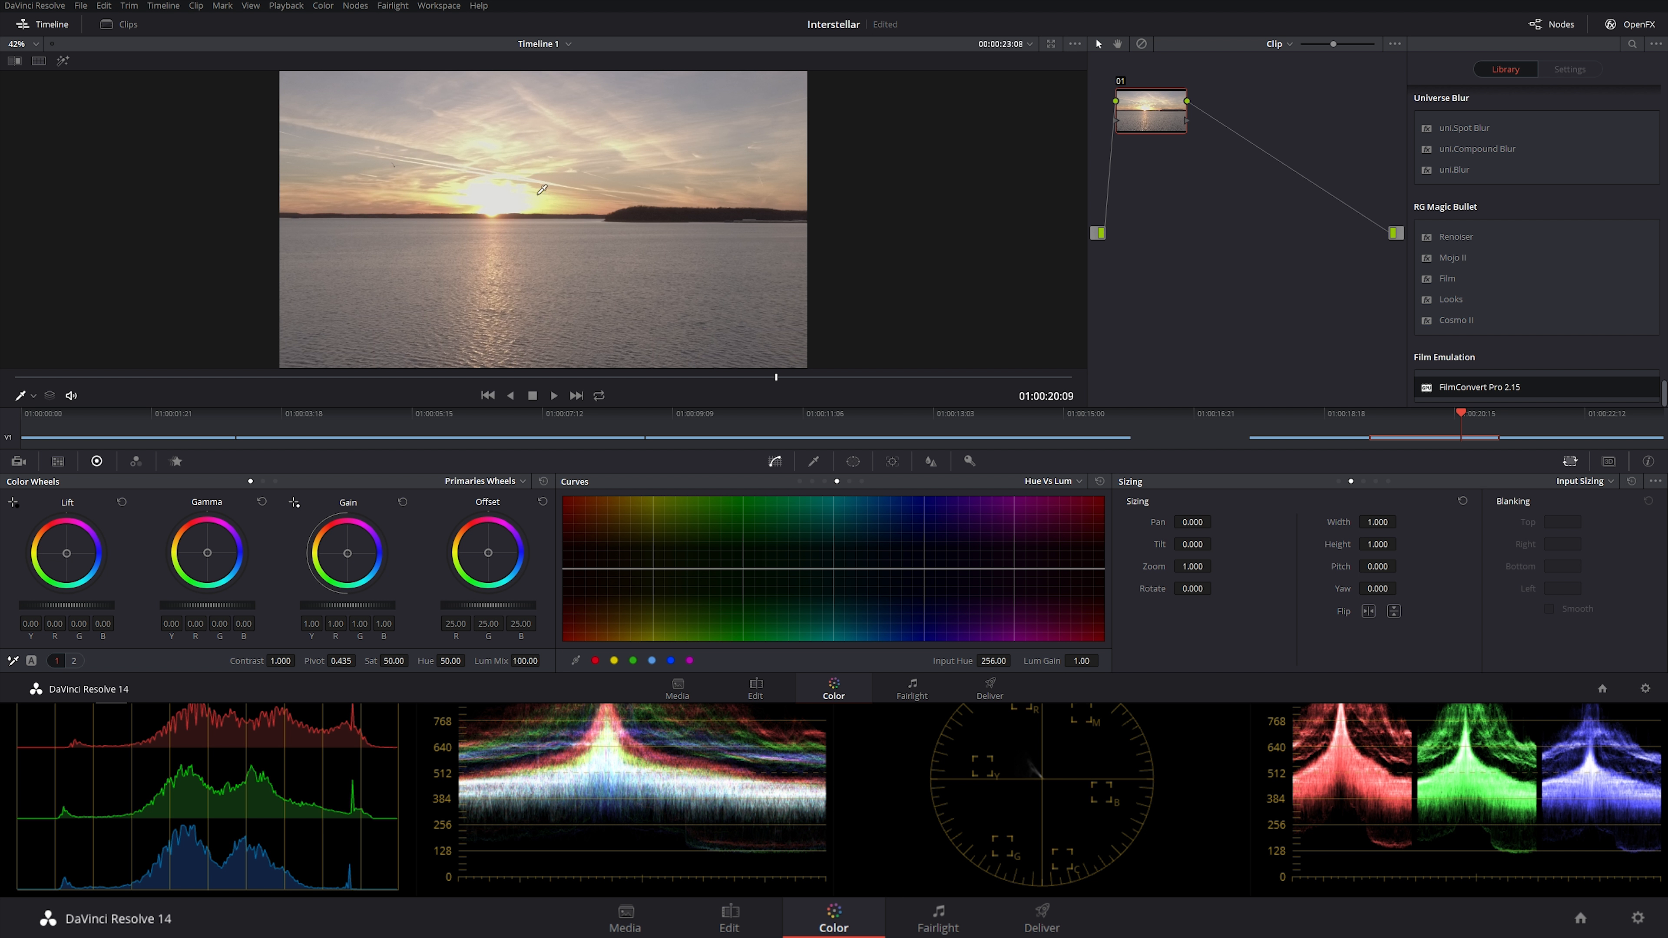
click(353, 425)
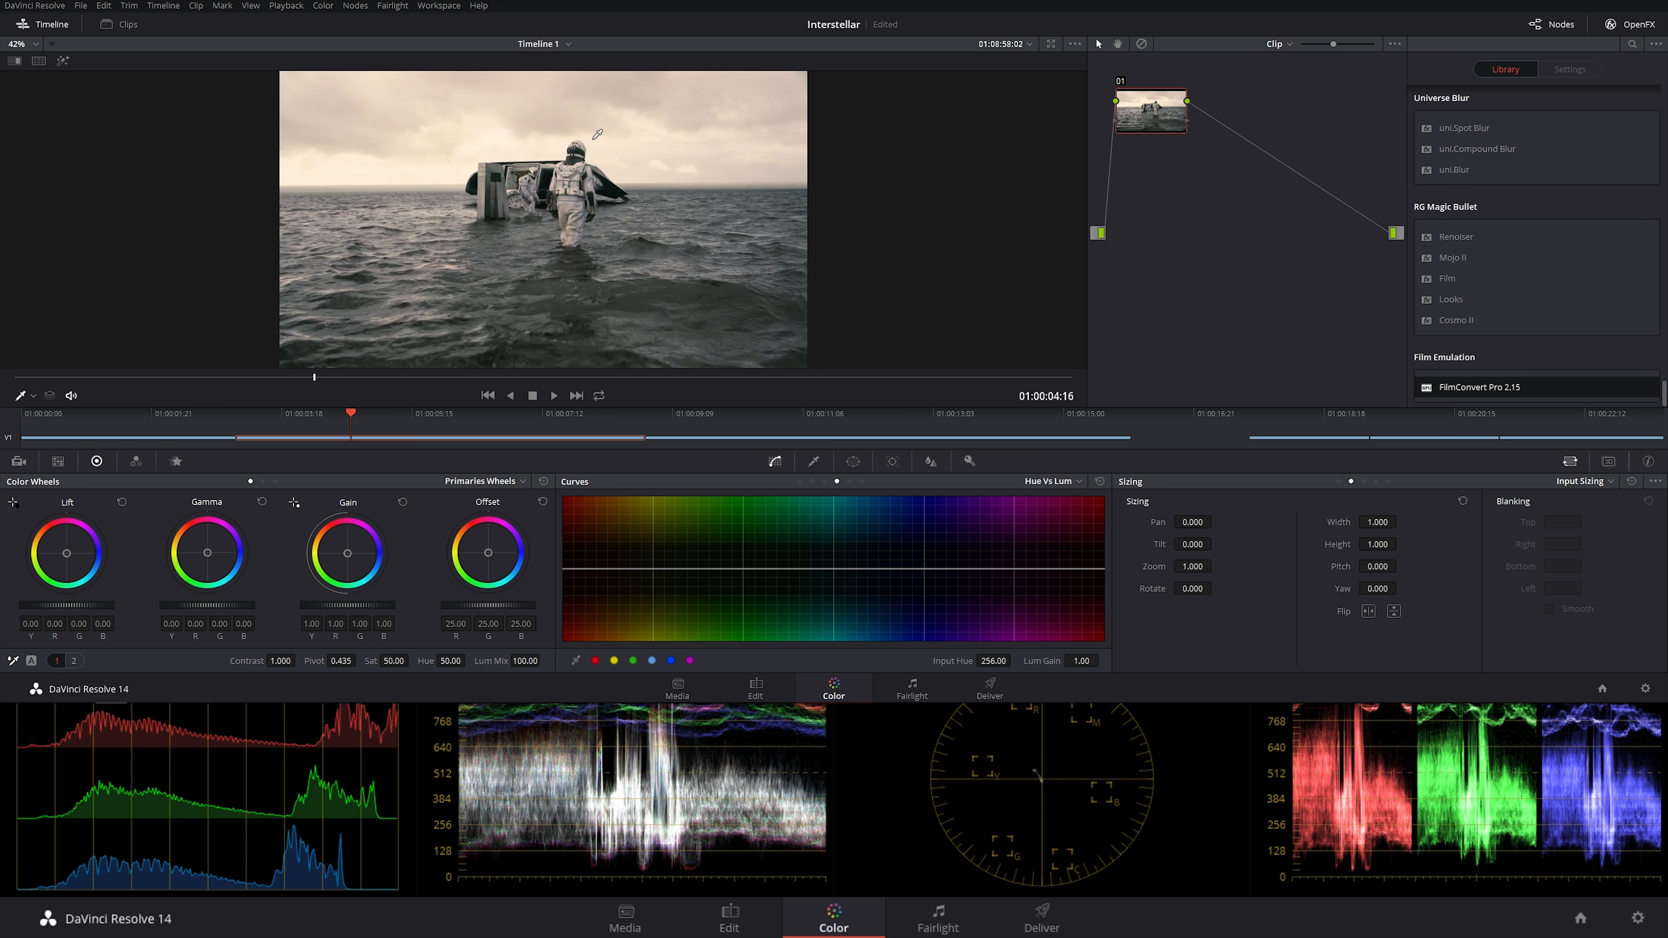
click(1405, 424)
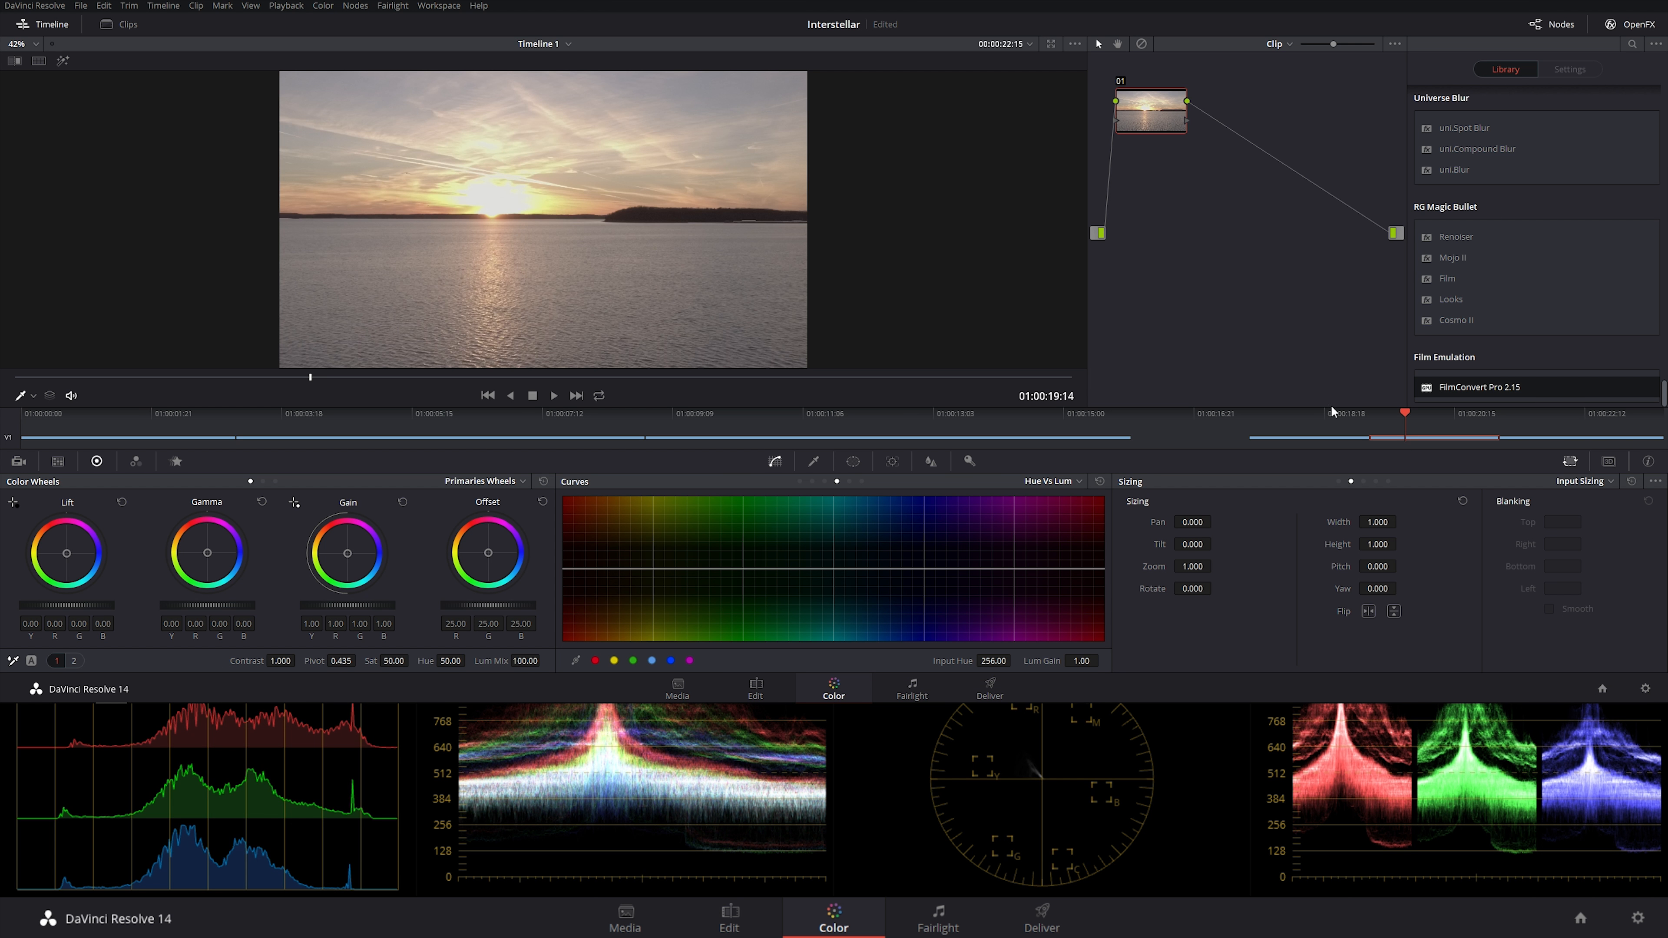
click(326, 427)
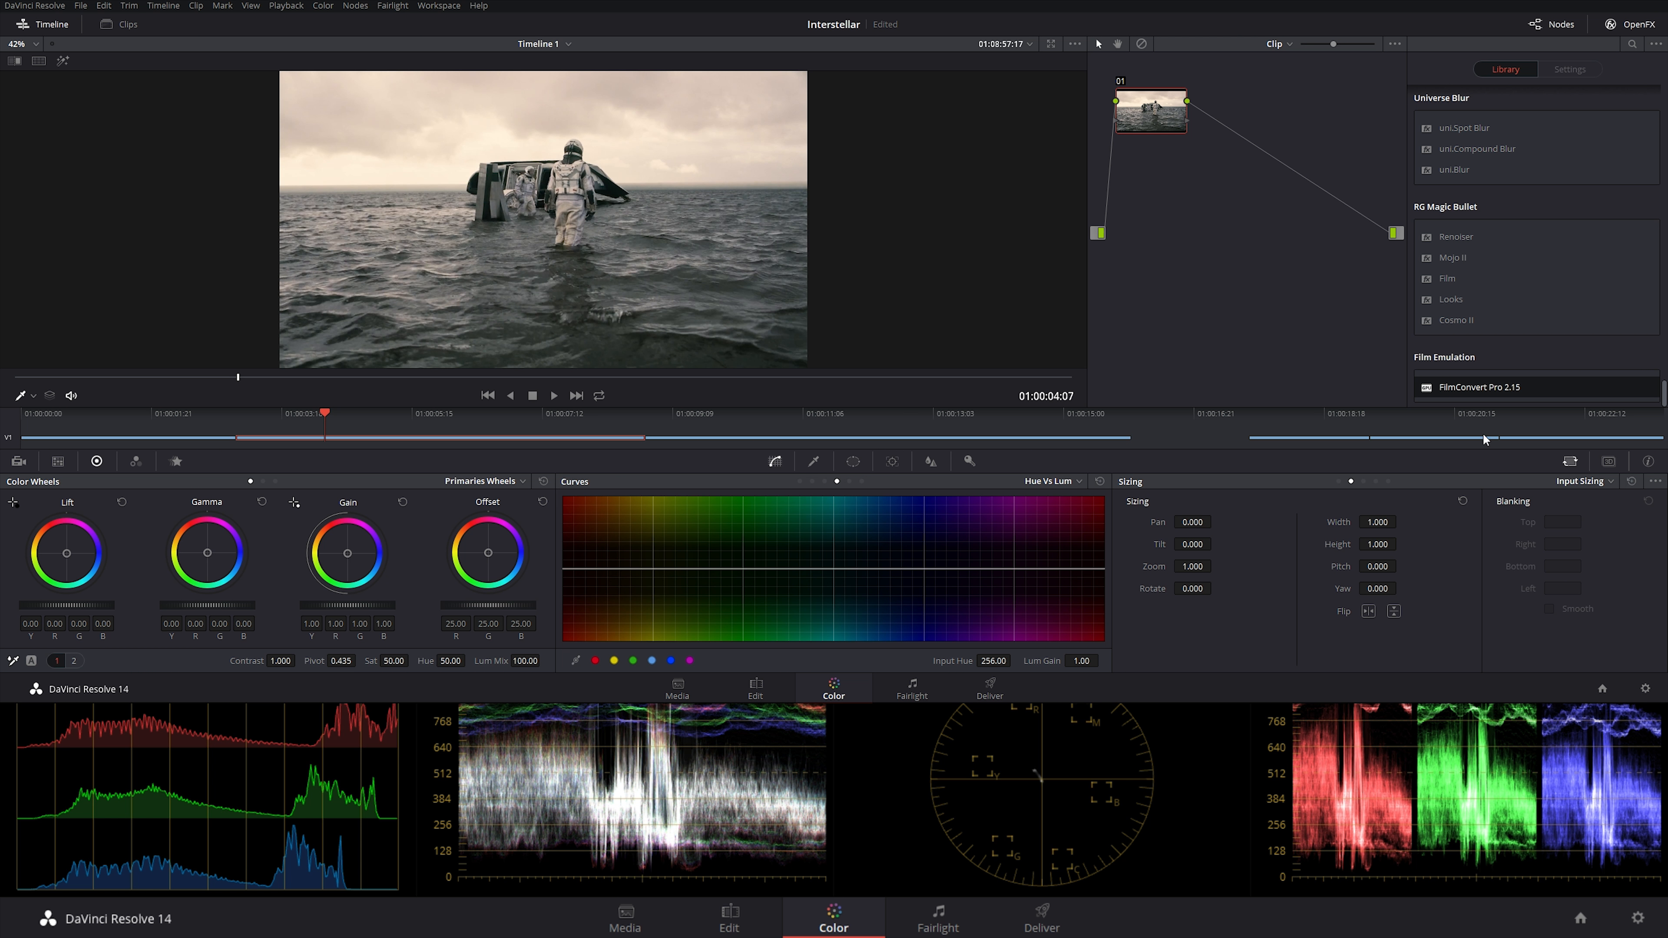
click(1484, 435)
- Adjust Gain and Lift on the sunset clip's node 01 to give the flat footage deeper shadows and more contrast
drag(1498, 387, 1451, 370)
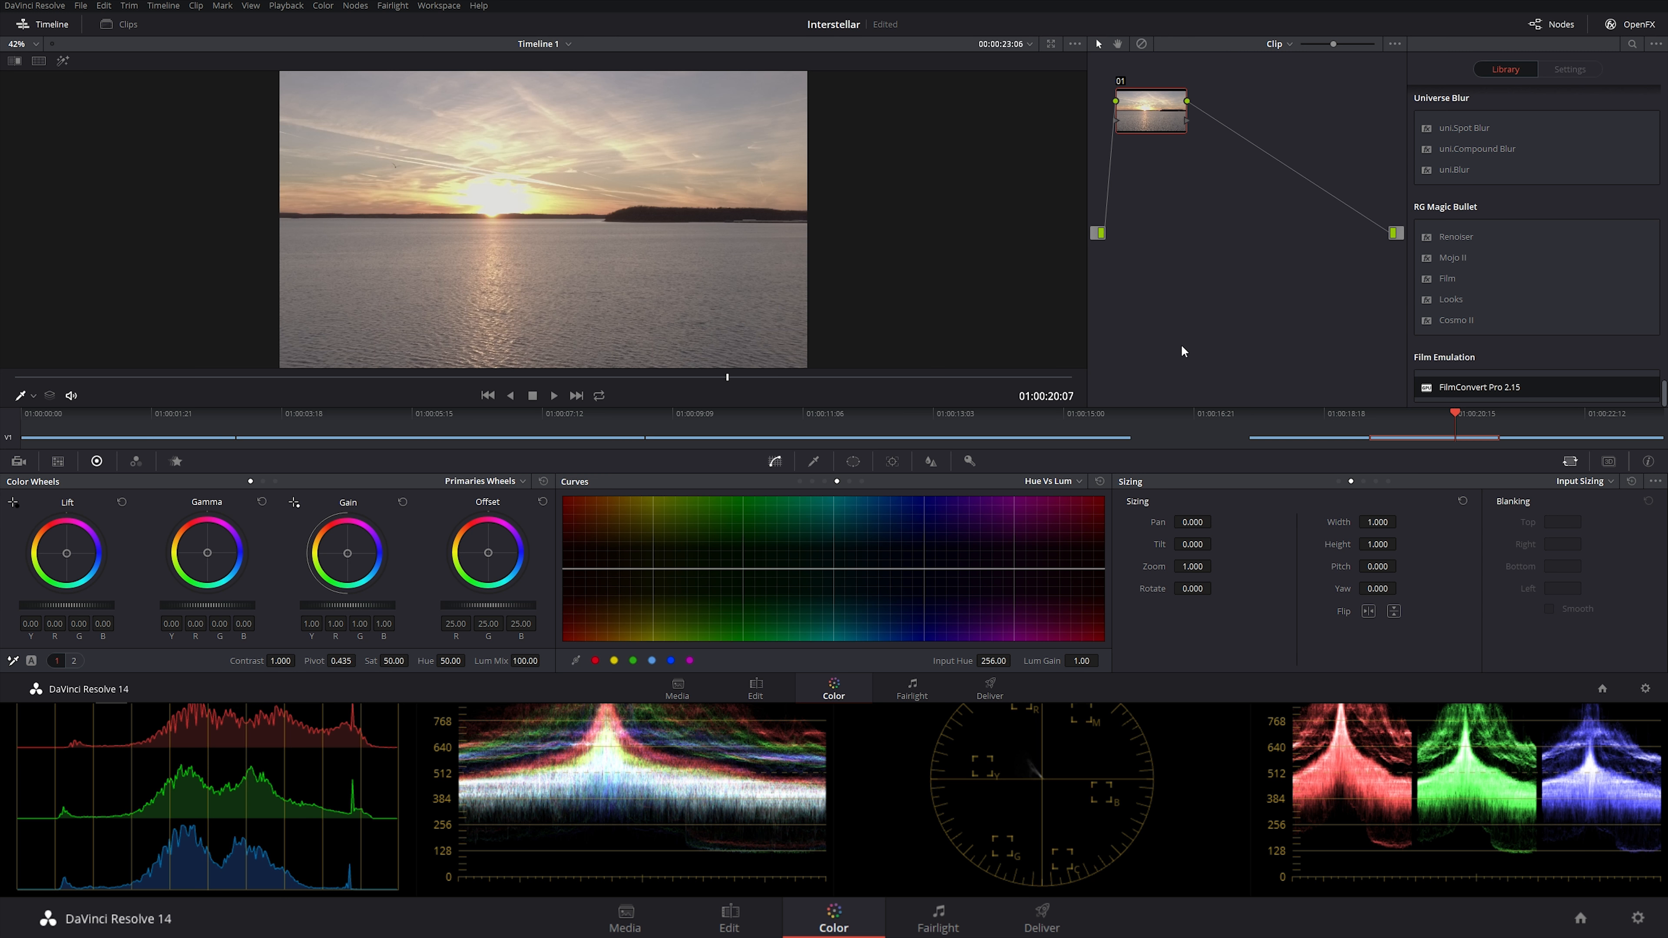
mouse_move(328, 565)
mouse_down()
mouse_move(347, 564)
mouse_move(361, 608)
mouse_move(349, 563)
mouse_up()
mouse_move(66, 605)
mouse_down()
mouse_move(53, 605)
mouse_move(76, 597)
mouse_up()
- Add node 02 after the sunset clip's first node and apply the FilmConvert Pro 2.15 effect to it
right_click(1235, 226)
click(1262, 231)
drag(1482, 387, 1227, 233)
scroll(1498, 197, up, 3)
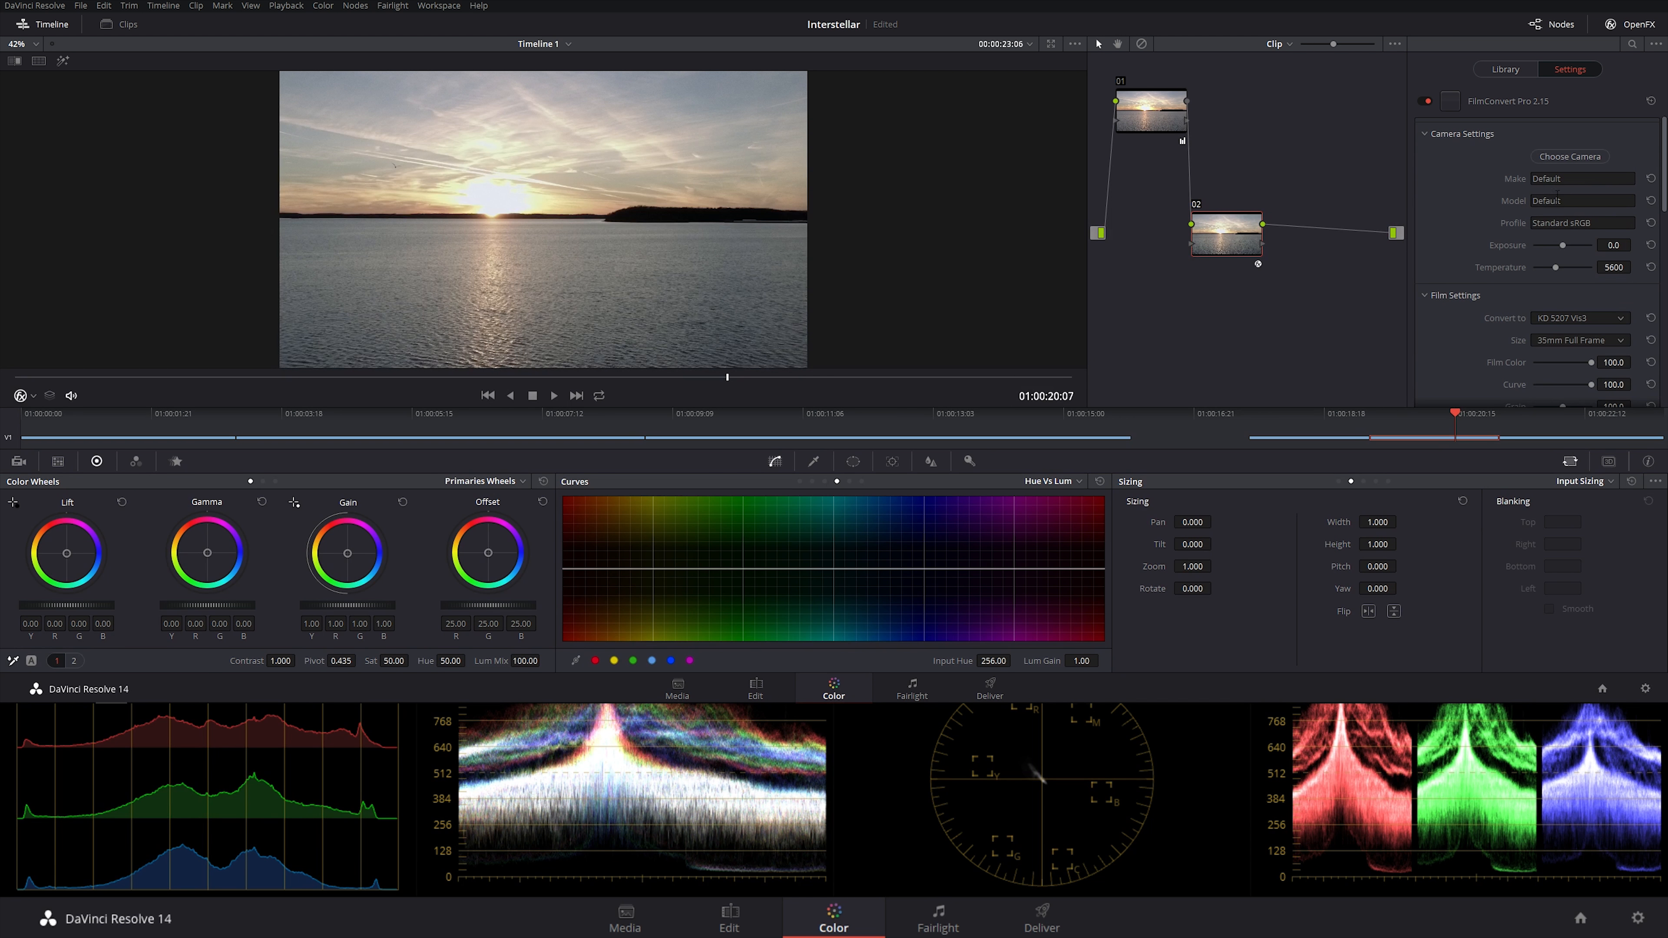
- Set the FilmConvert source camera to make DJI, model Osmo
click(1582, 178)
click(1510, 133)
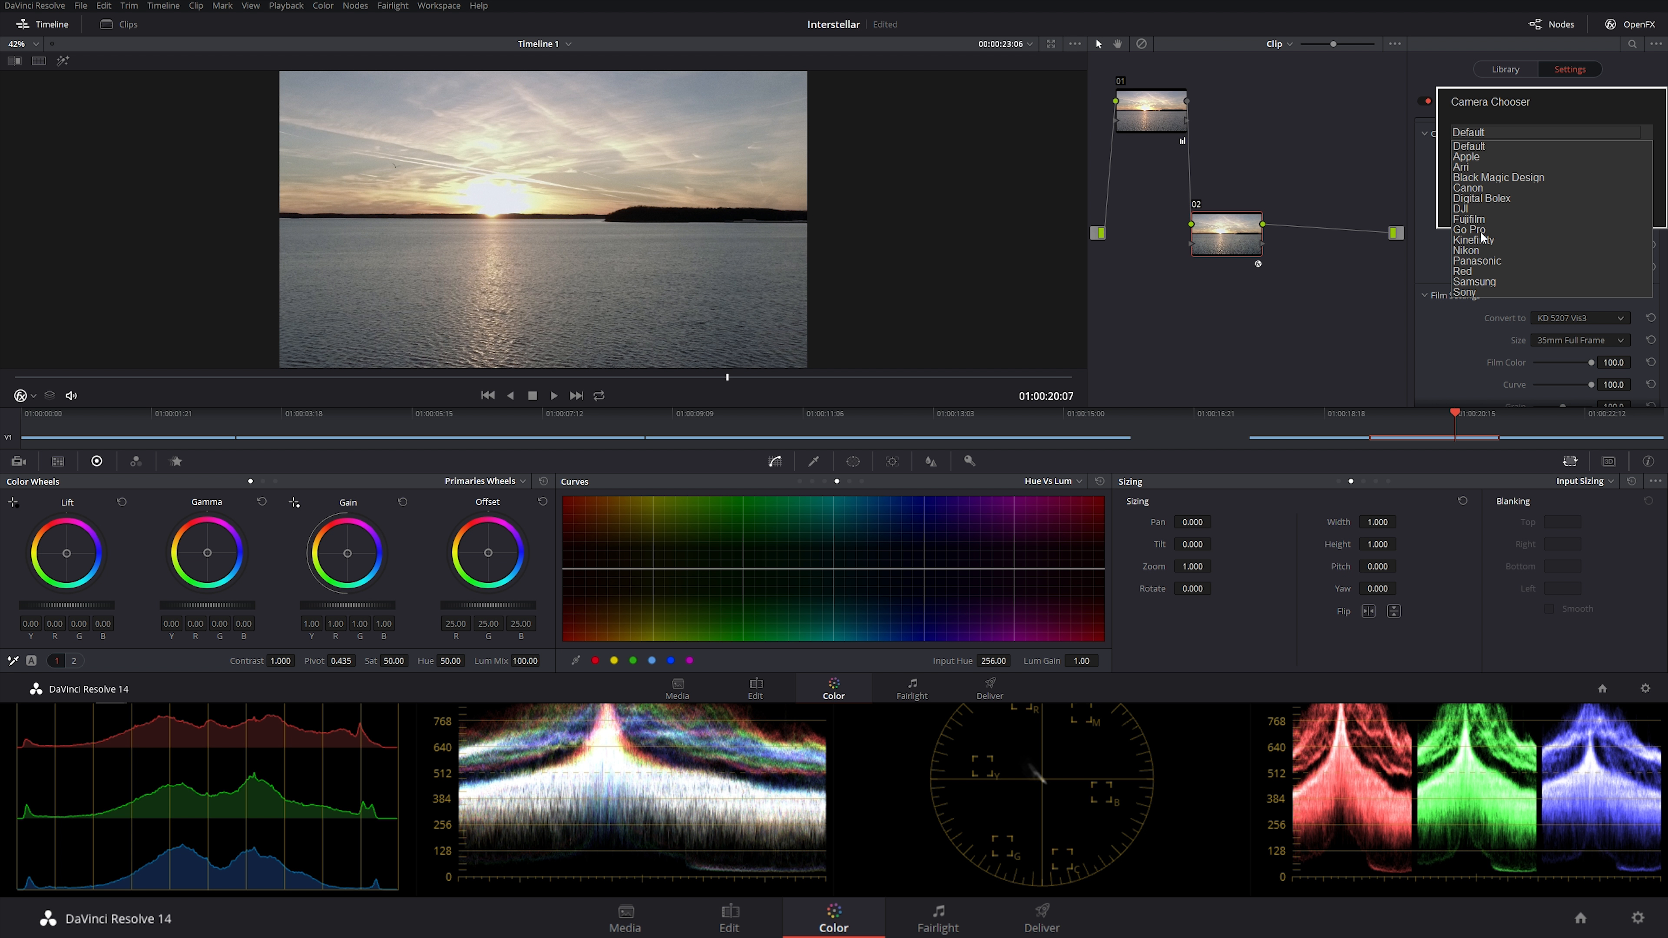
click(1471, 209)
click(1480, 158)
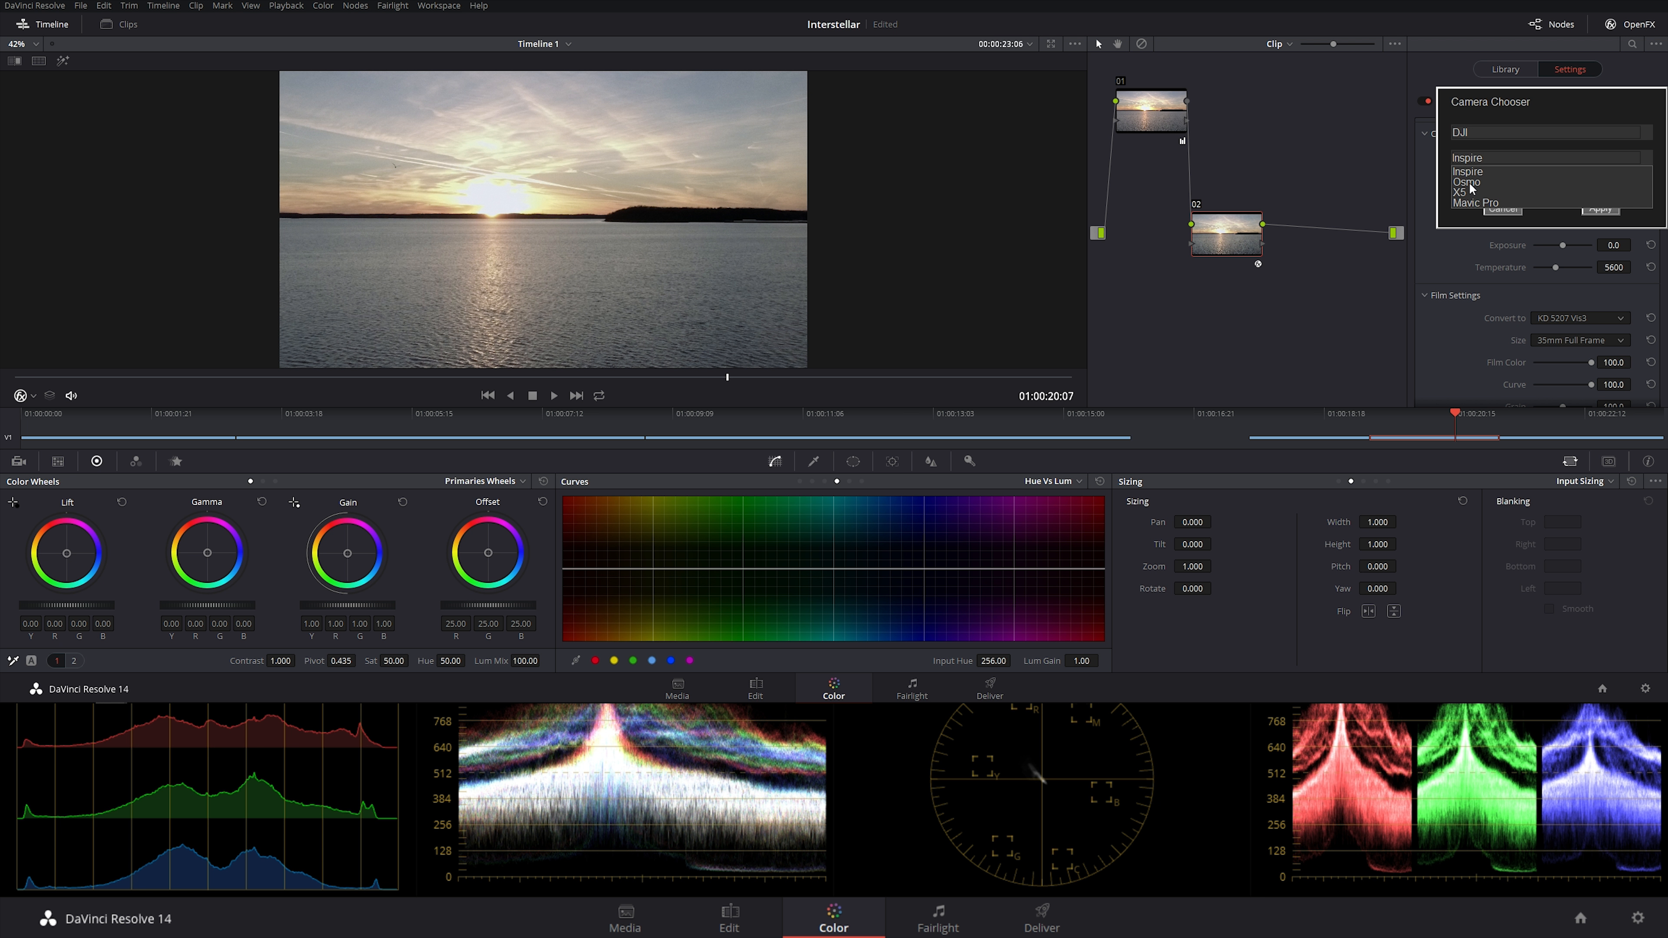
click(1469, 182)
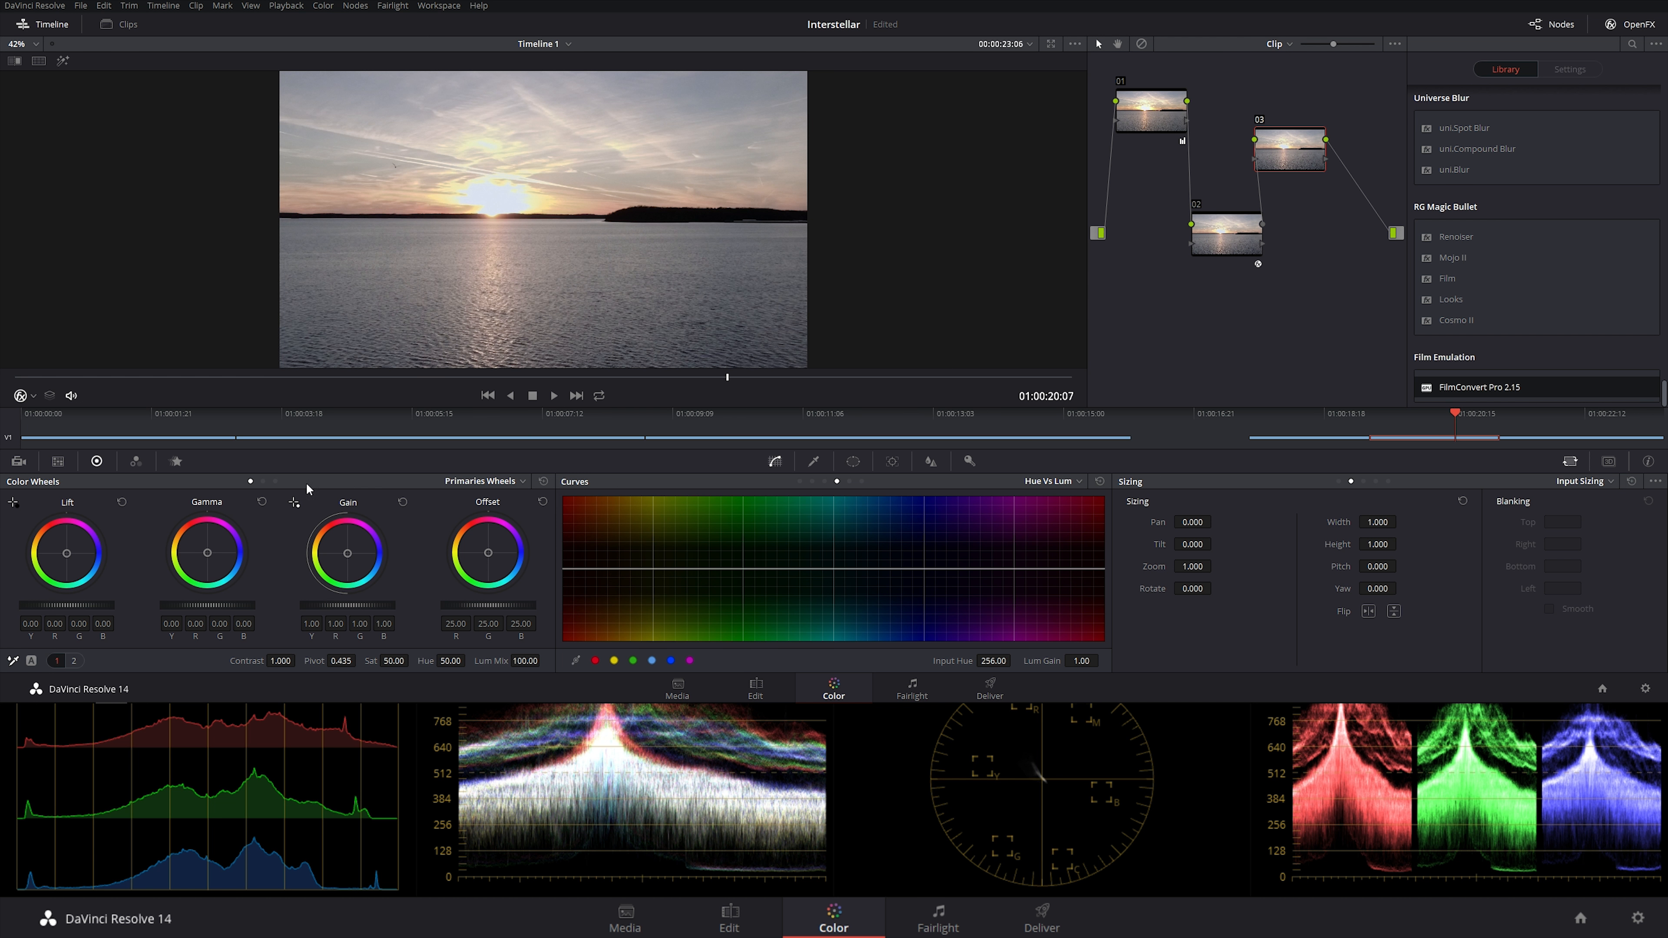
- On node 03, warm the Gain to 1.01, 1.01, 1.02, 0.94 and push the Lift toward teal at 0.02, 0.01, 0.03, 0.03
click(322, 426)
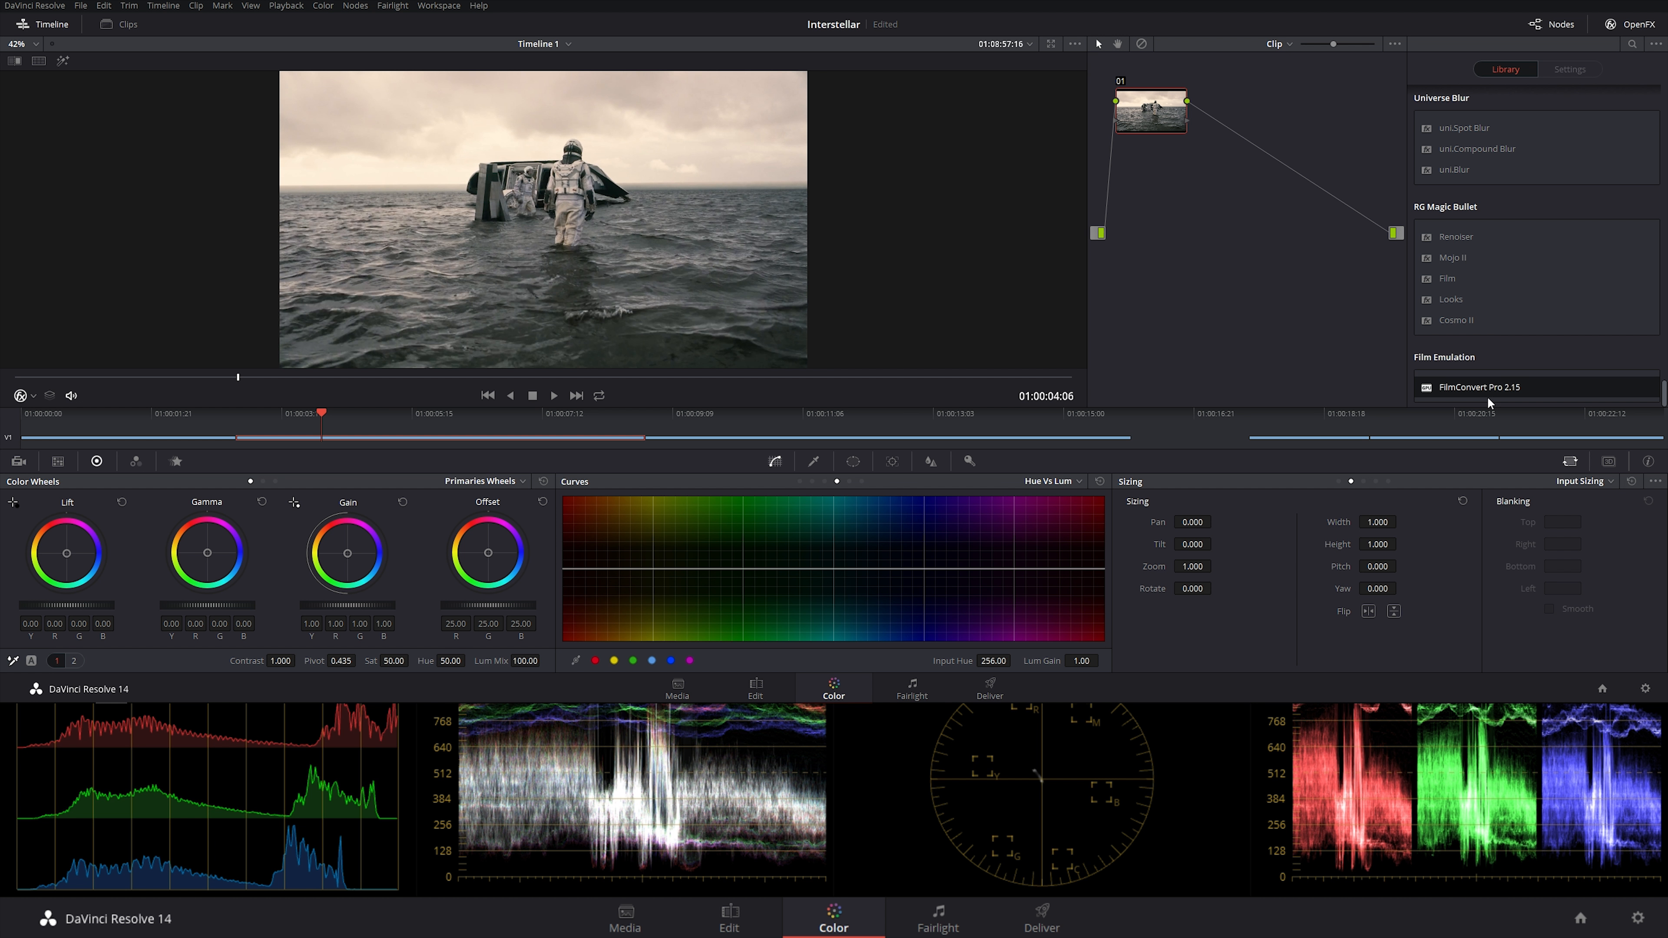
click(1444, 422)
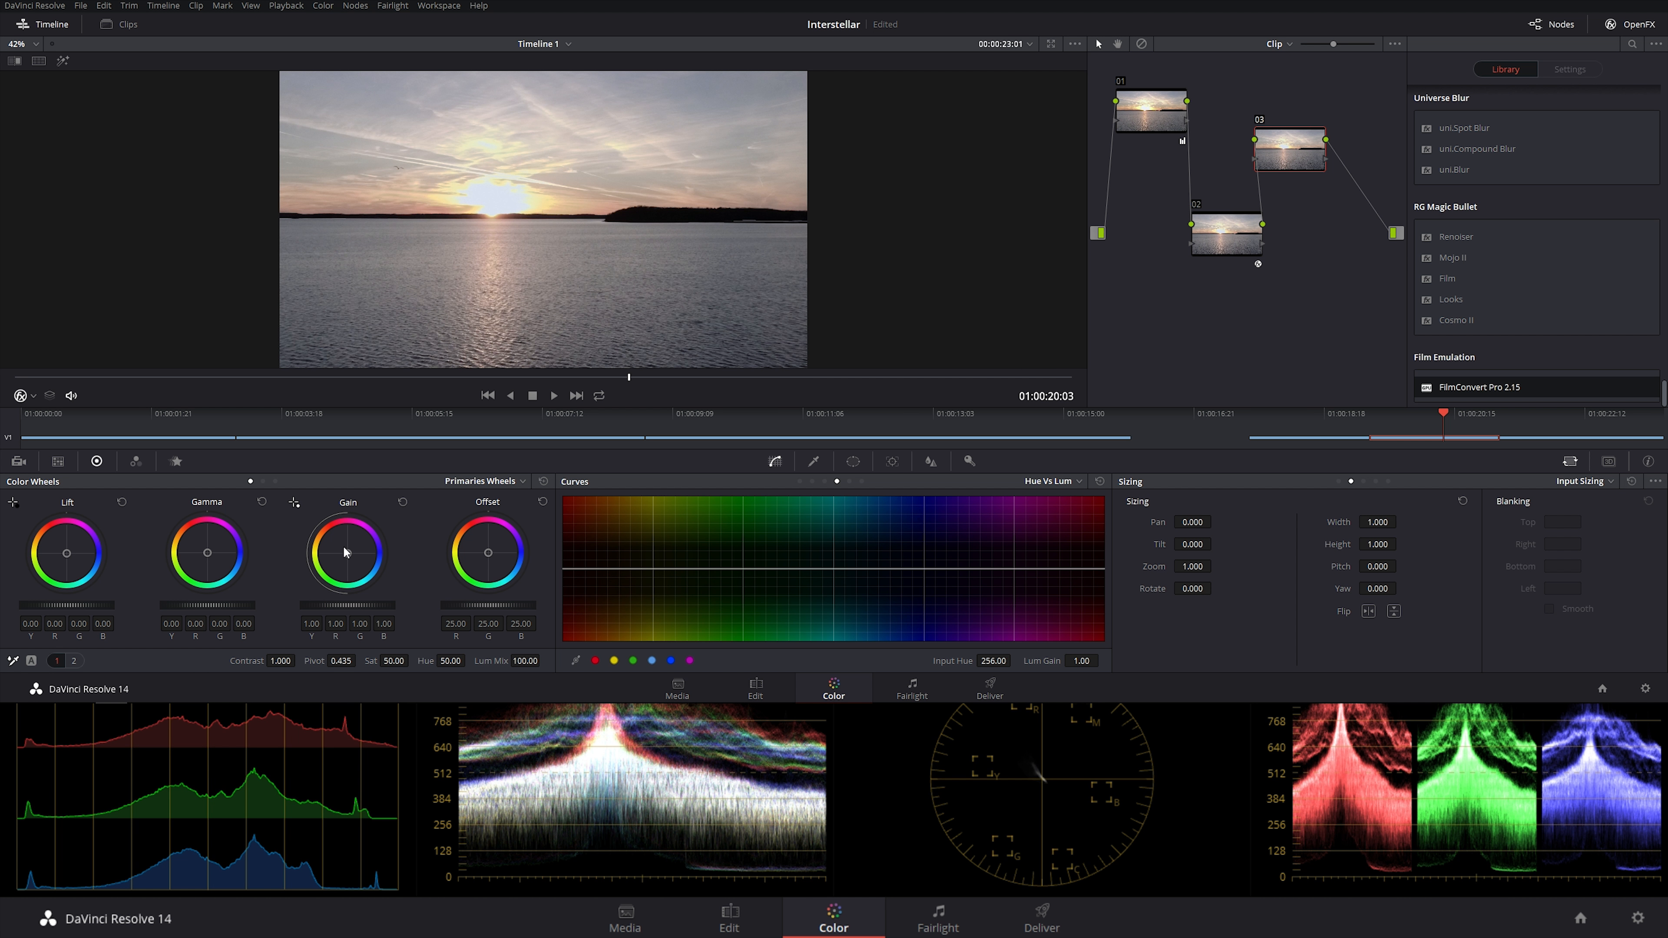
drag(347, 556, 350, 606)
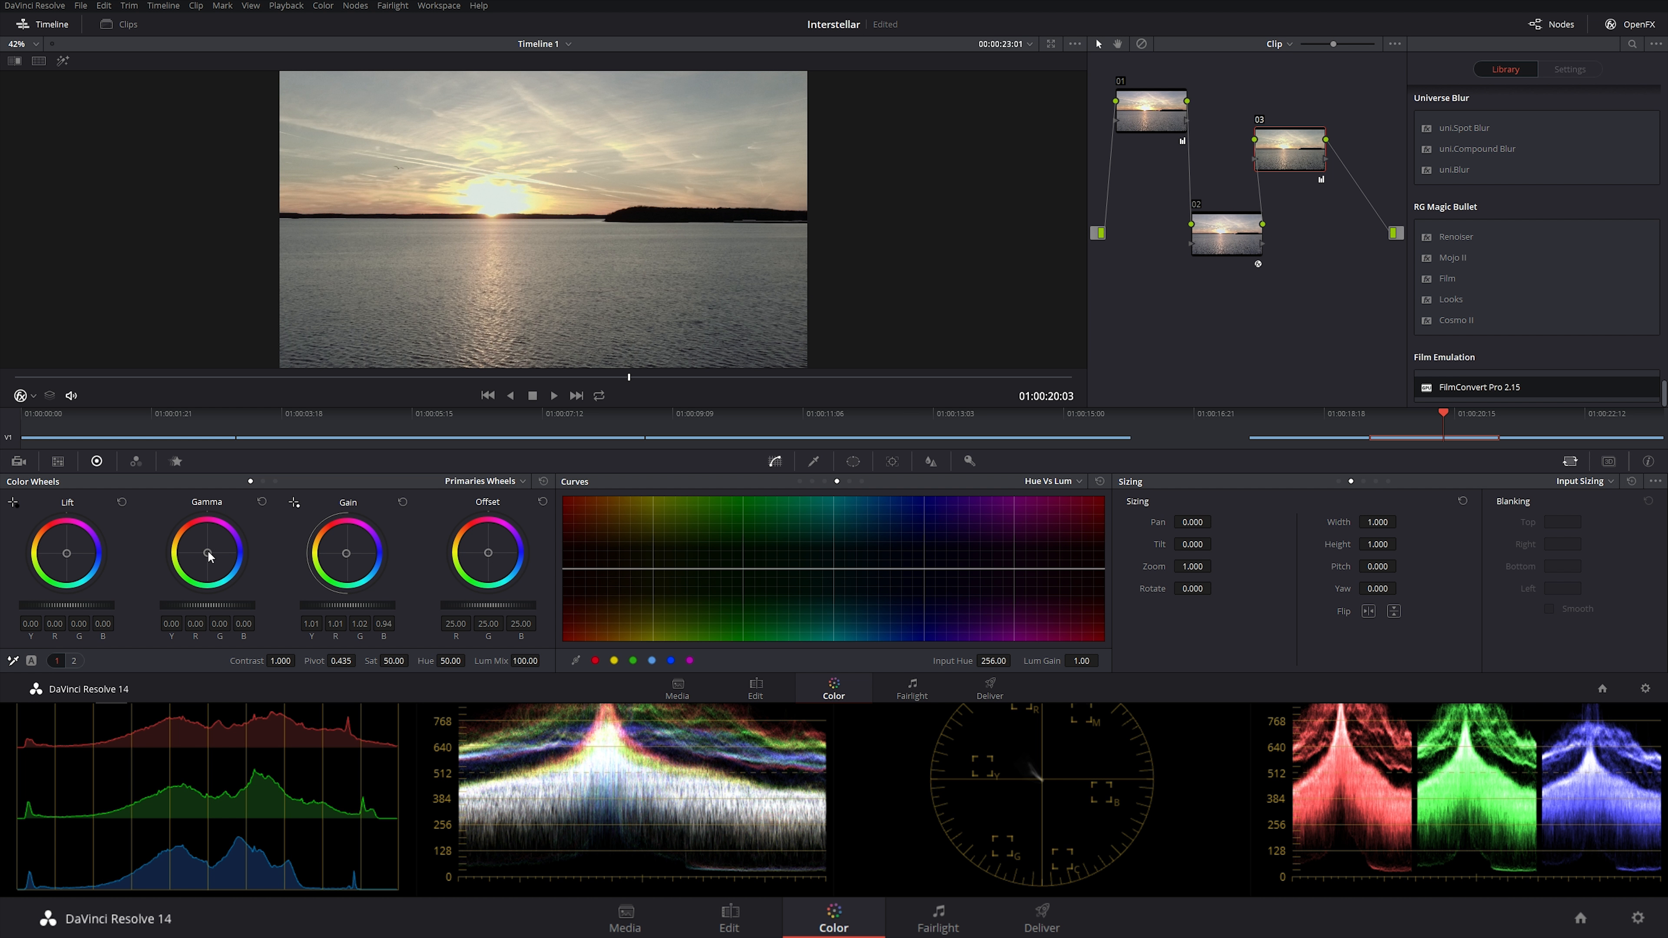
drag(68, 558, 70, 607)
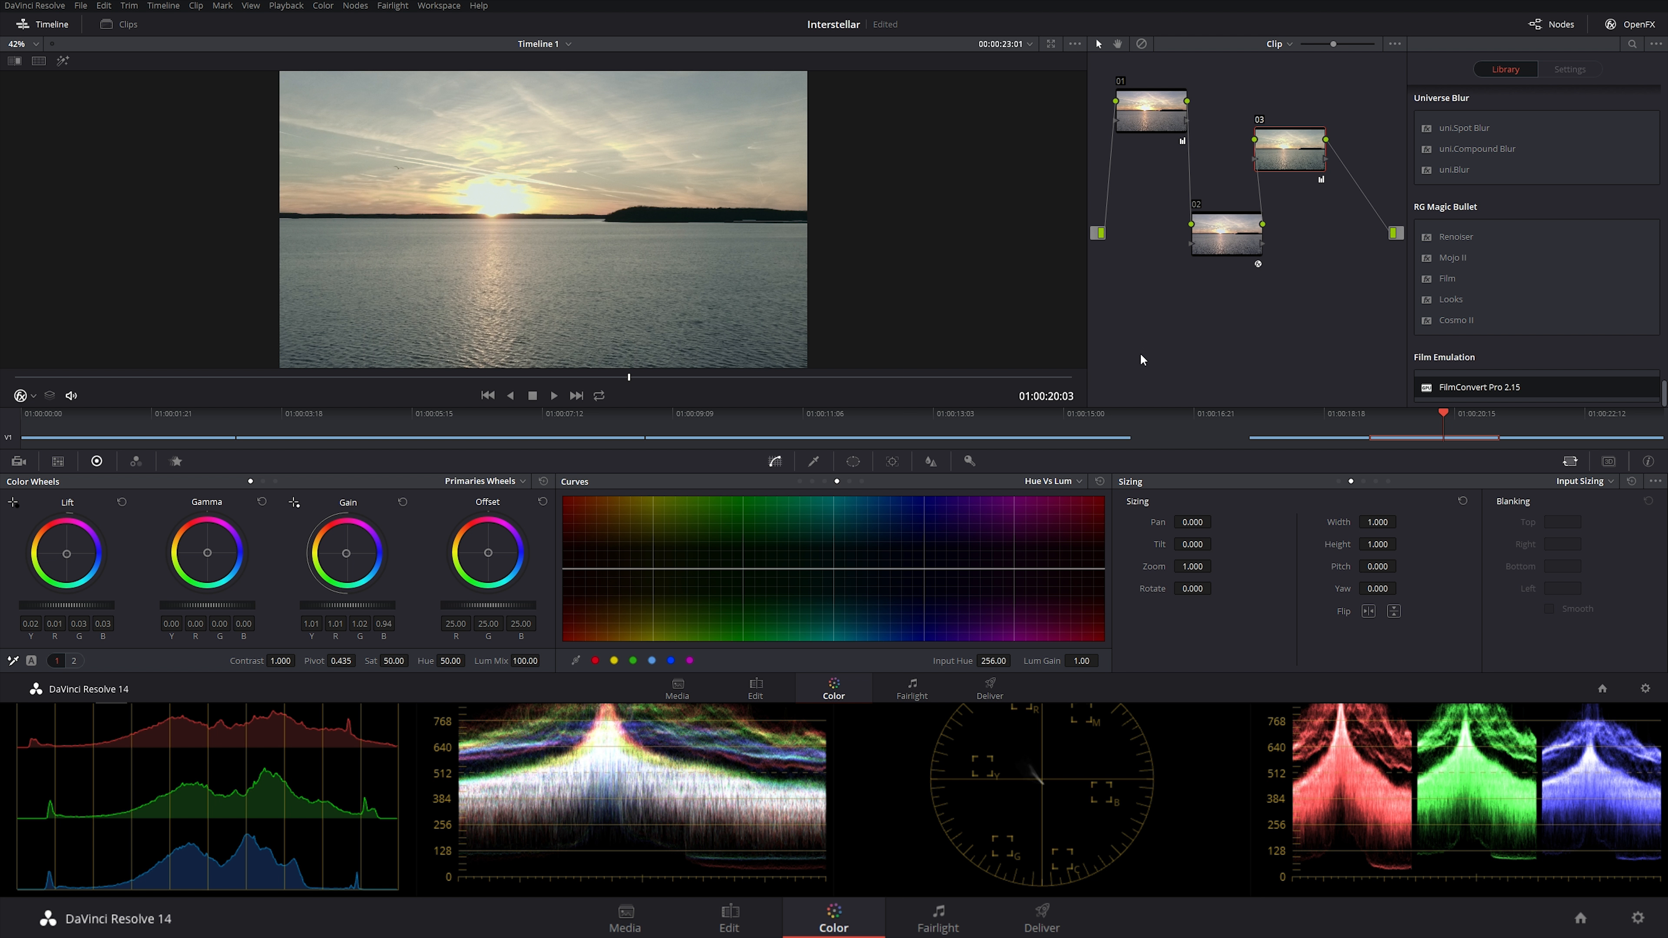
- Toggle node 03 off and on to check its effect, and rearrange the nodes with 02 beside 01 and 03 below
click(1260, 120)
click(1260, 121)
drag(1281, 141, 1338, 190)
drag(1251, 226, 1246, 110)
drag(1339, 197, 1253, 249)
- Compare the sunset clip with the astronaut reference and shift node 03's Lift to 0.02, -0.00, 0.03, 0.02
click(352, 416)
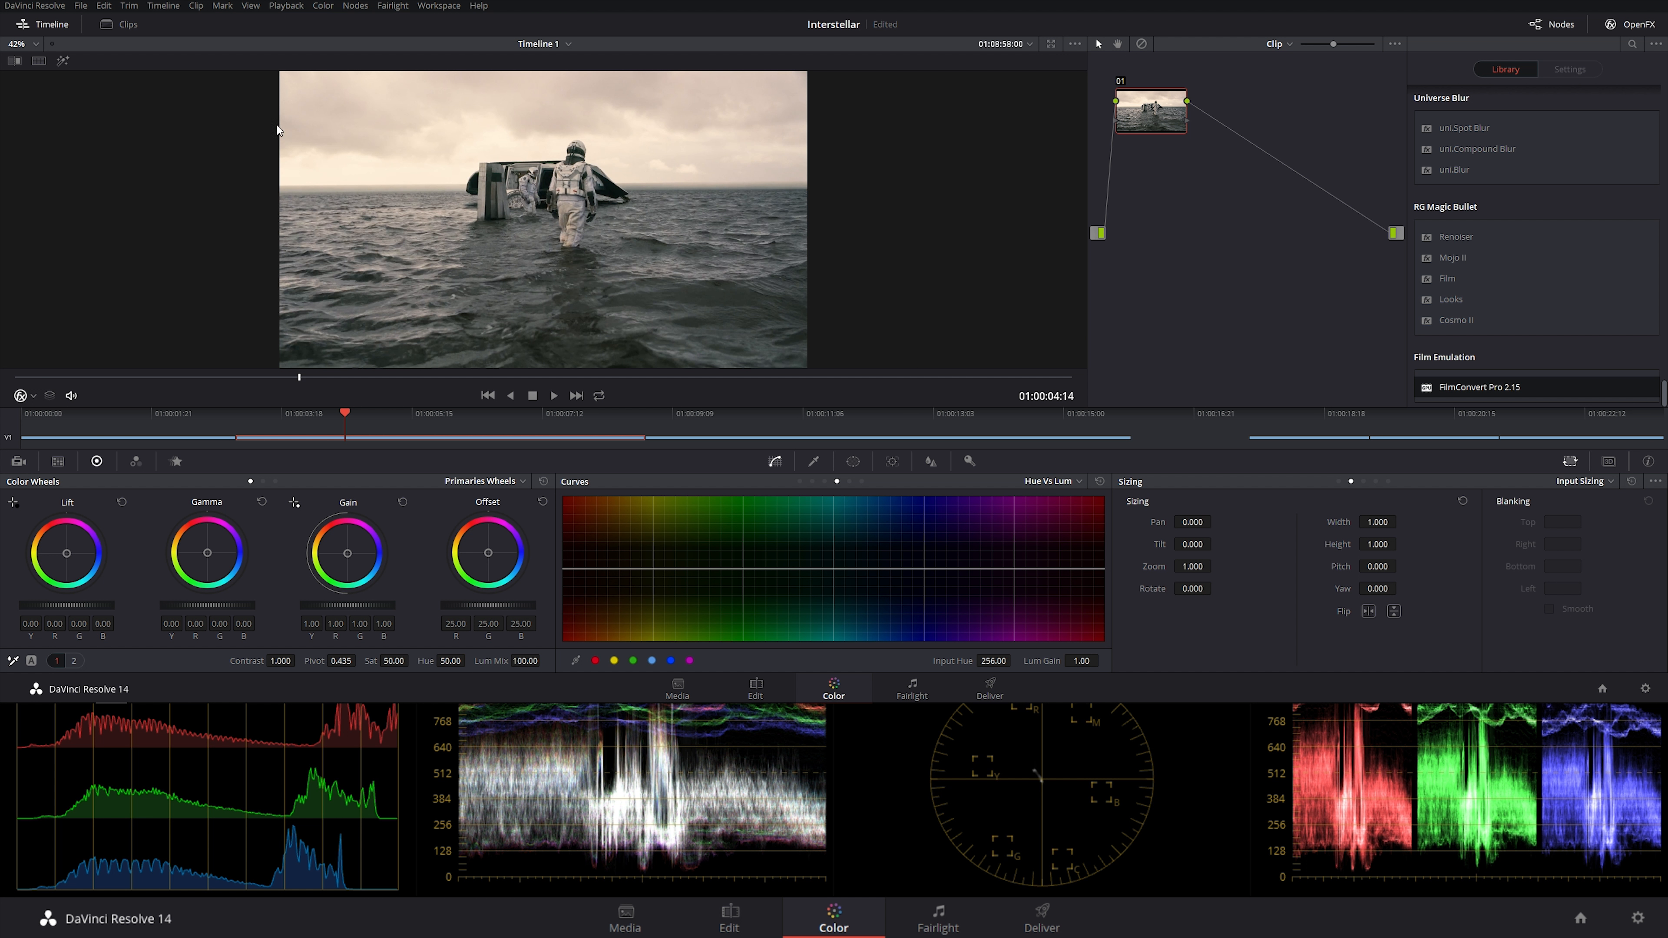
click(1432, 436)
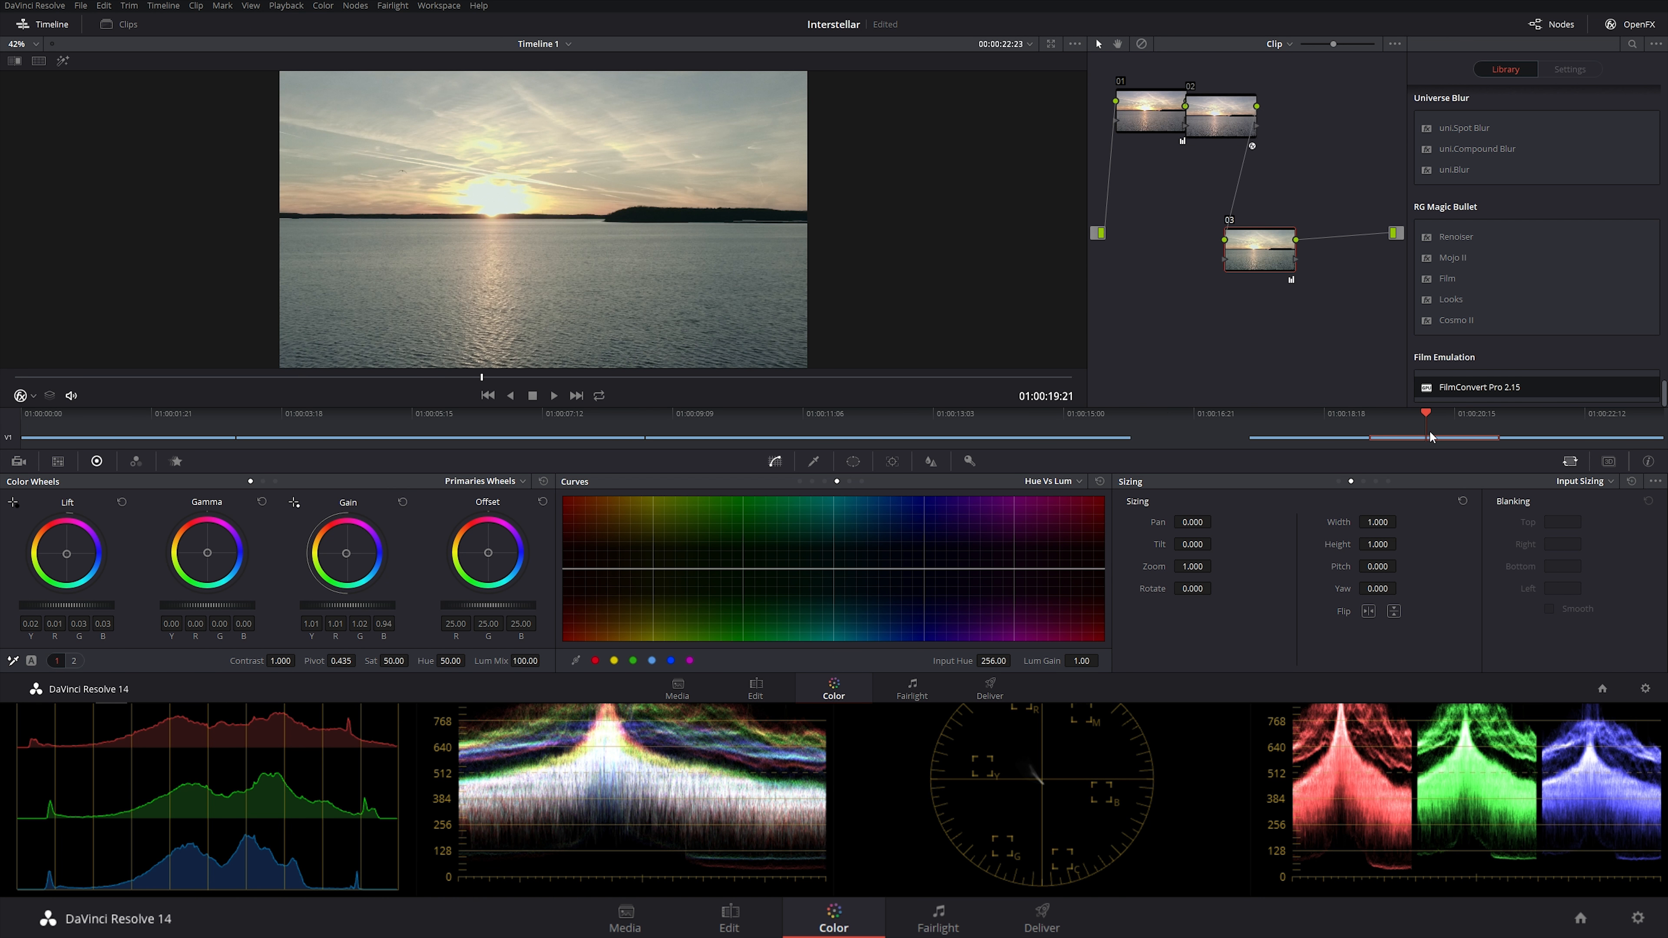
click(442, 427)
click(1437, 427)
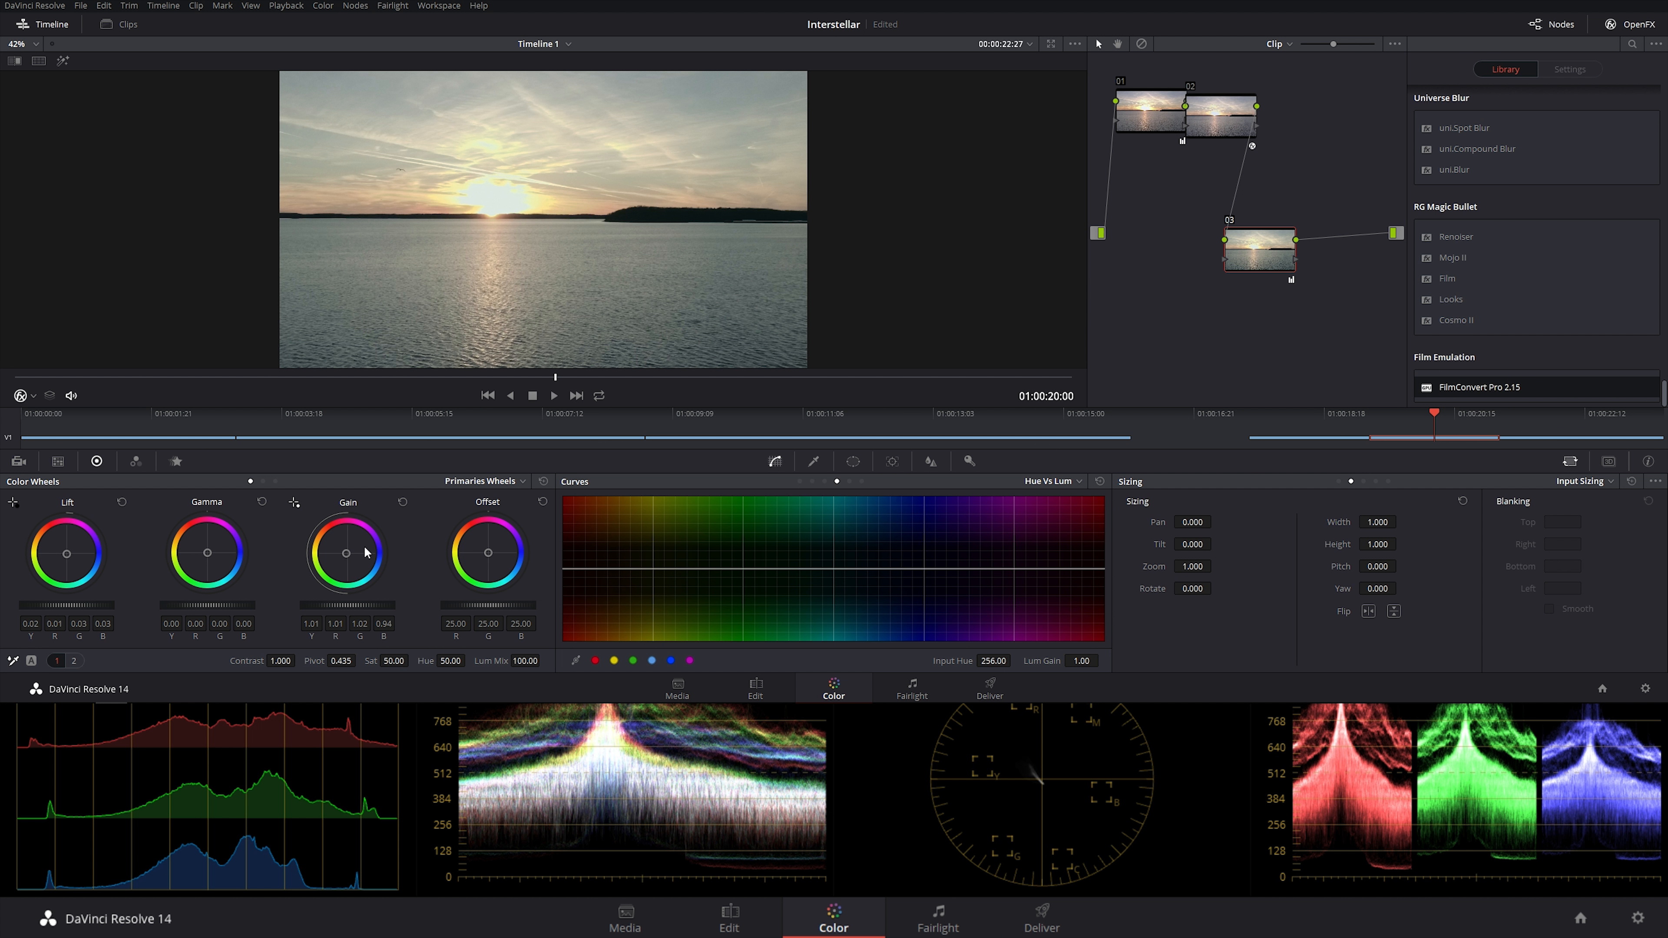
drag(68, 555, 65, 554)
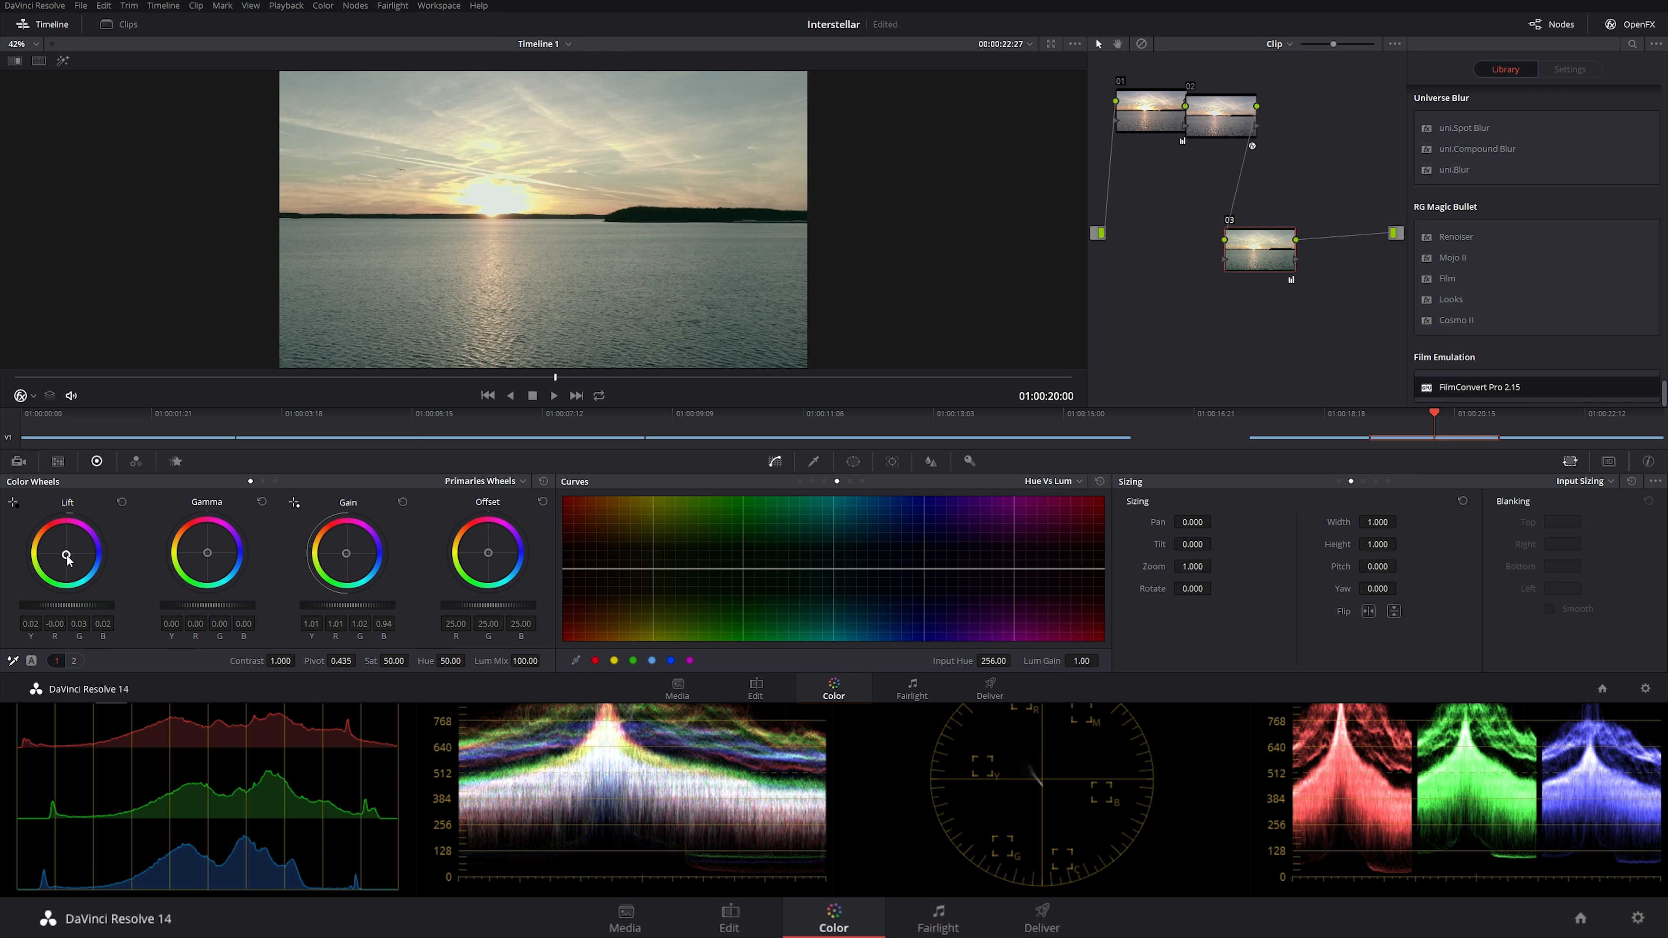
- Compare the sunset clip with the astronaut reference and set node 03's saturation to 30
click(354, 428)
click(1432, 435)
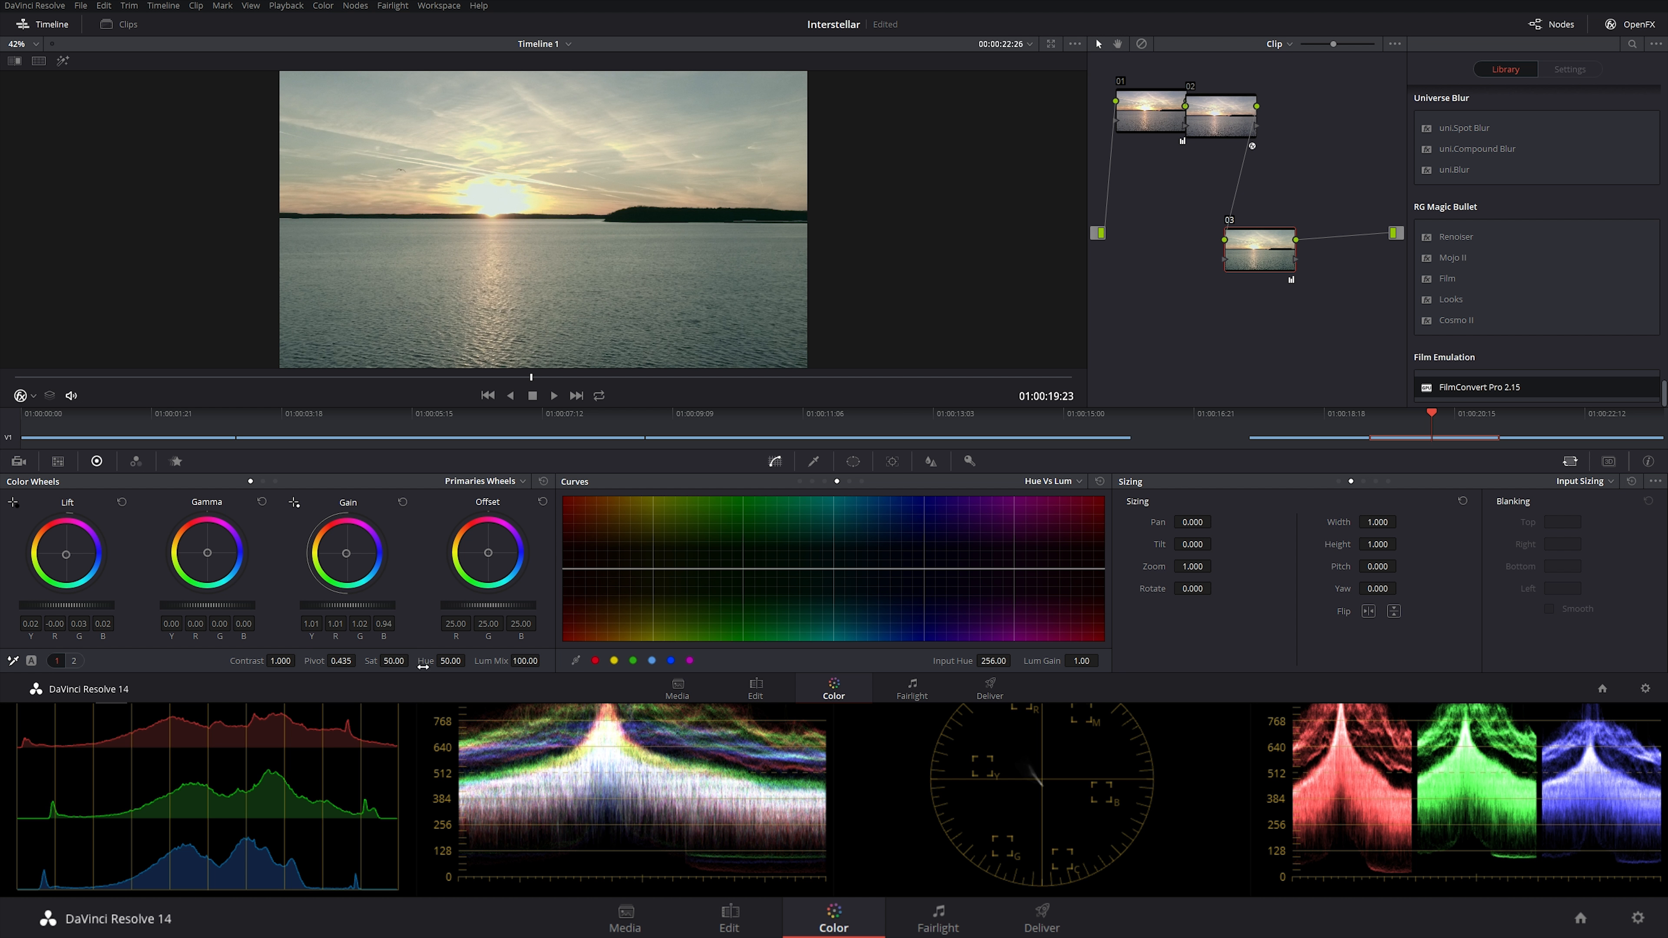
click(394, 661)
text(30)
key(Return)
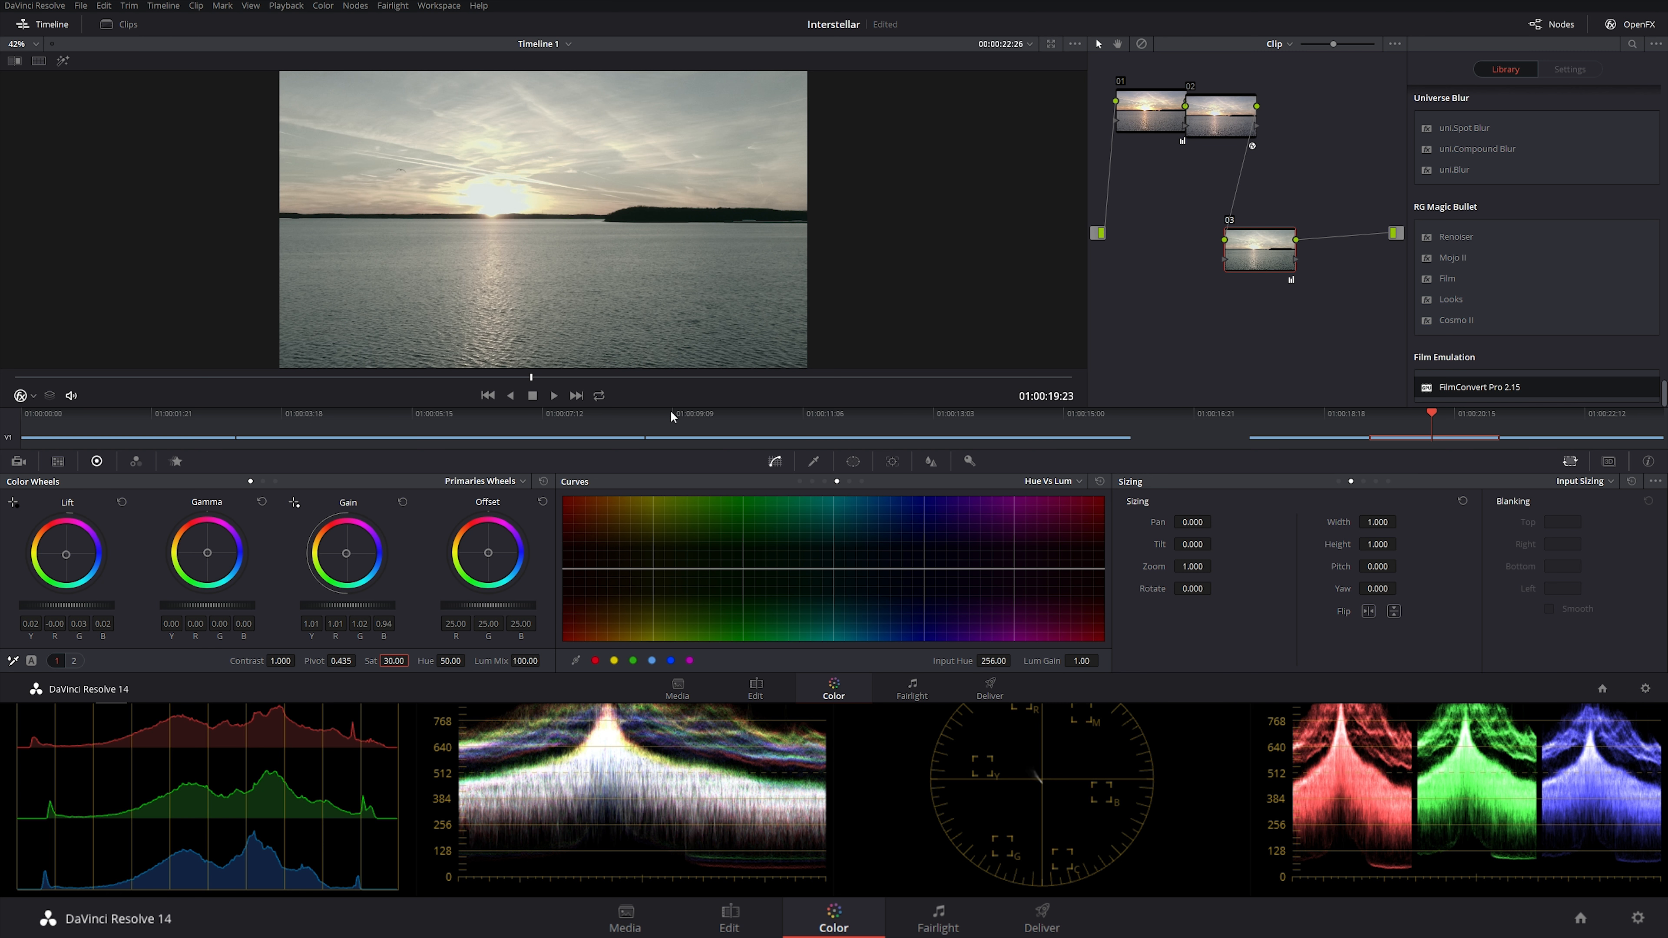
- Compare the desaturated sunset clip with several frames of the astronaut reference shot
click(357, 416)
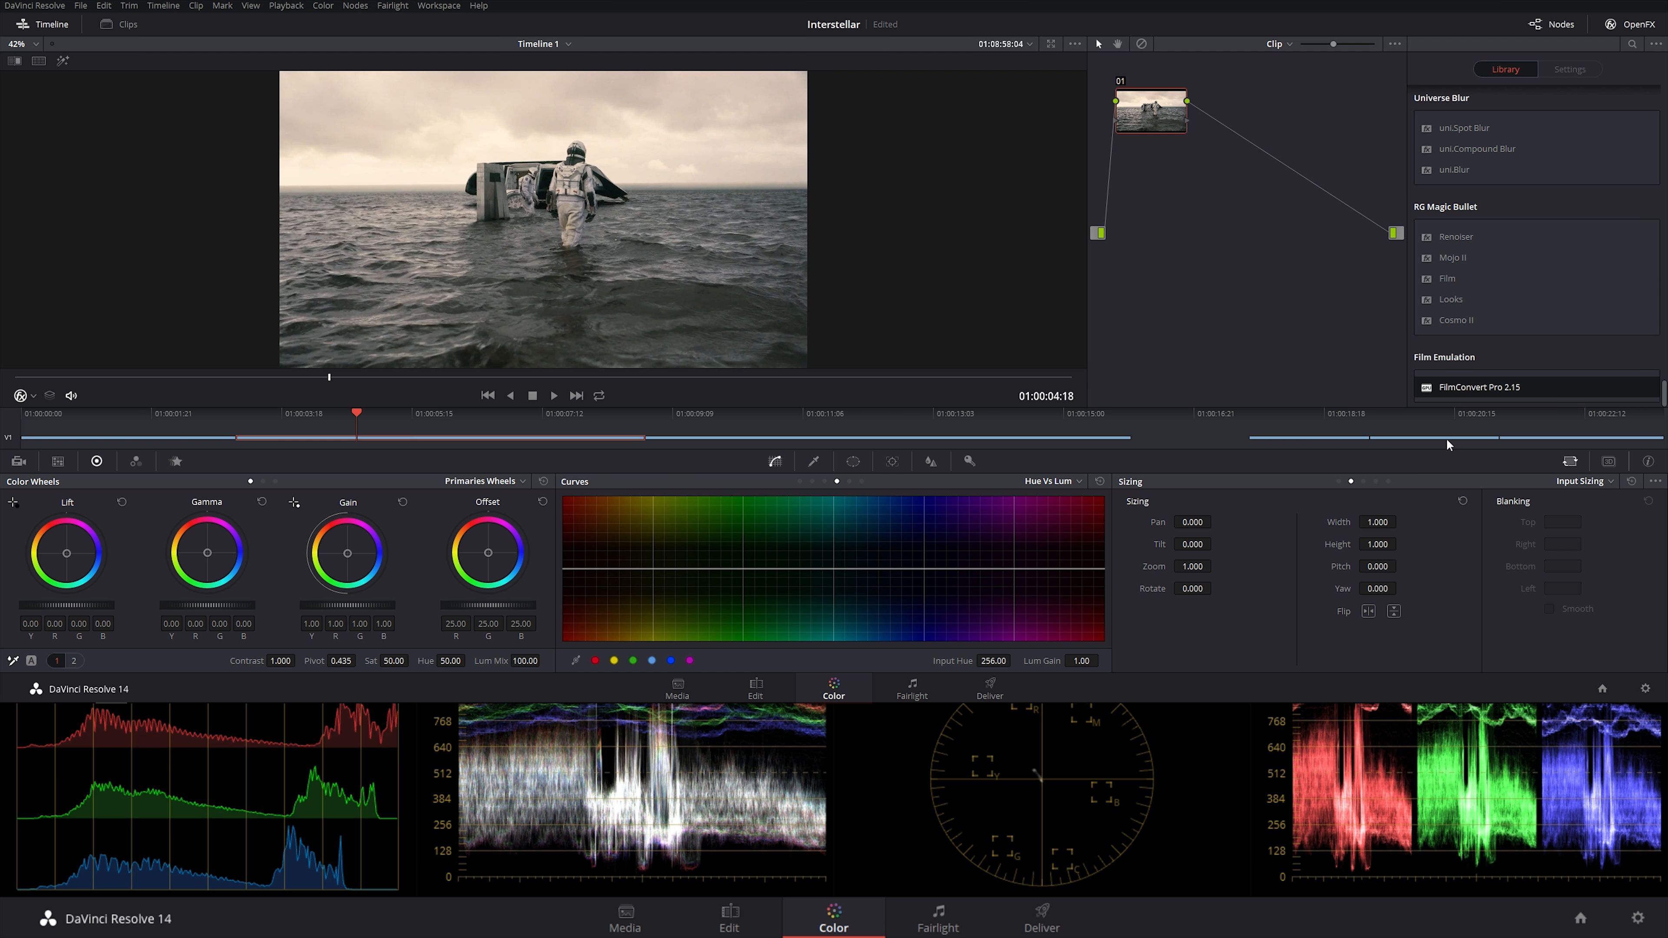
click(1434, 416)
click(384, 421)
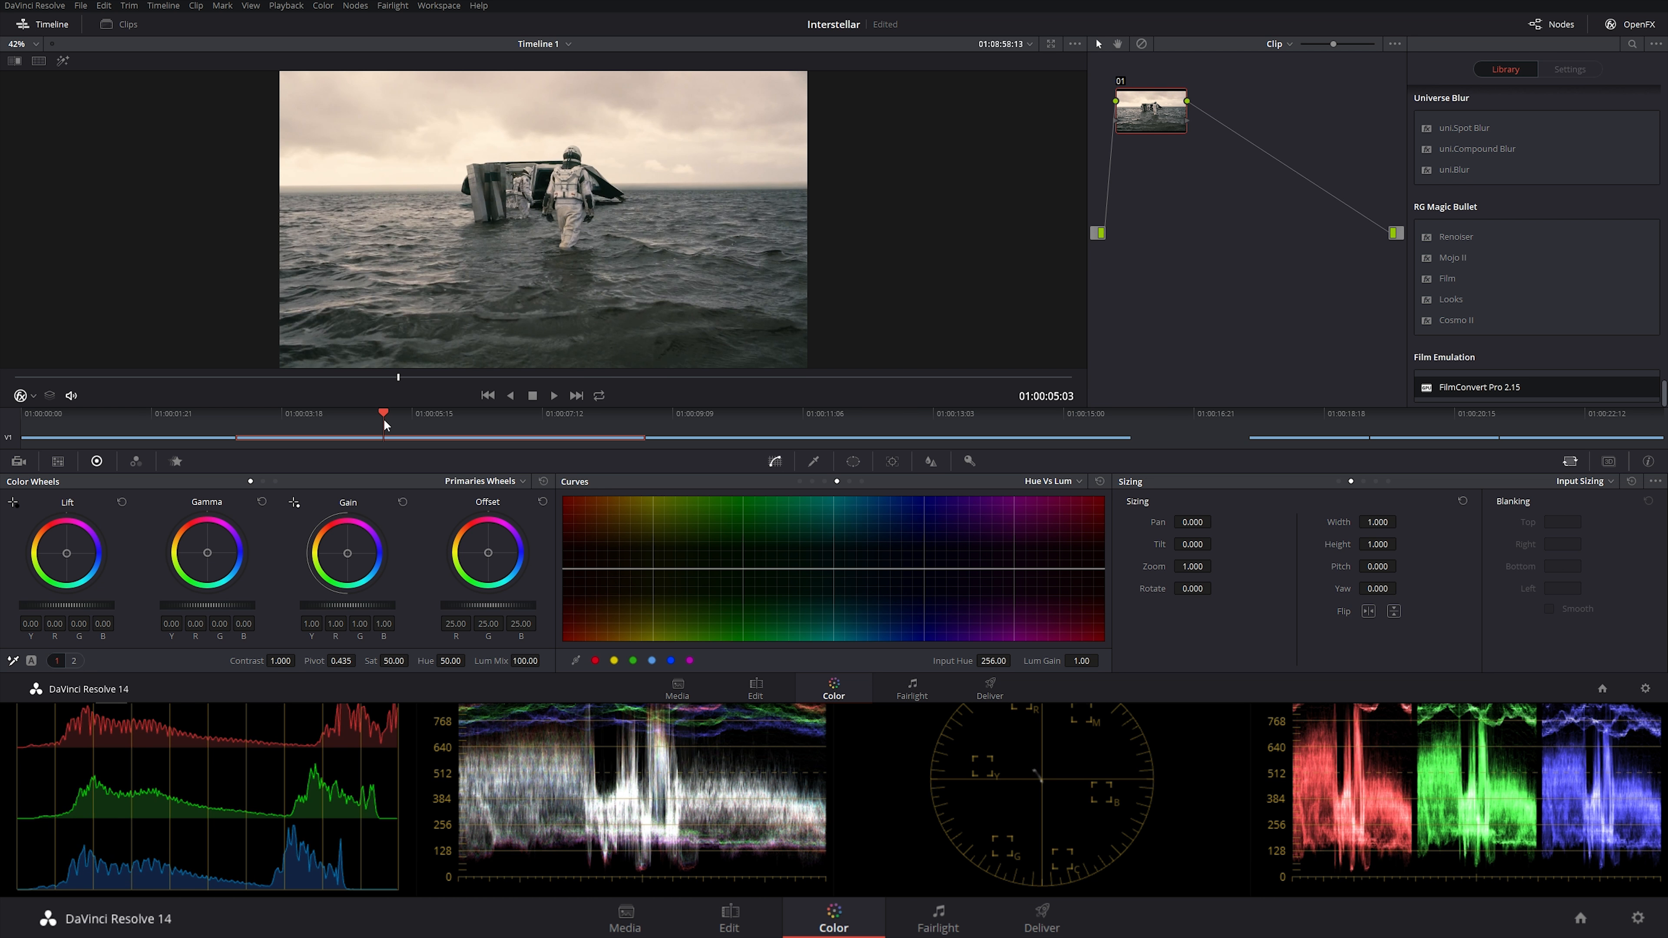
click(1443, 435)
click(499, 437)
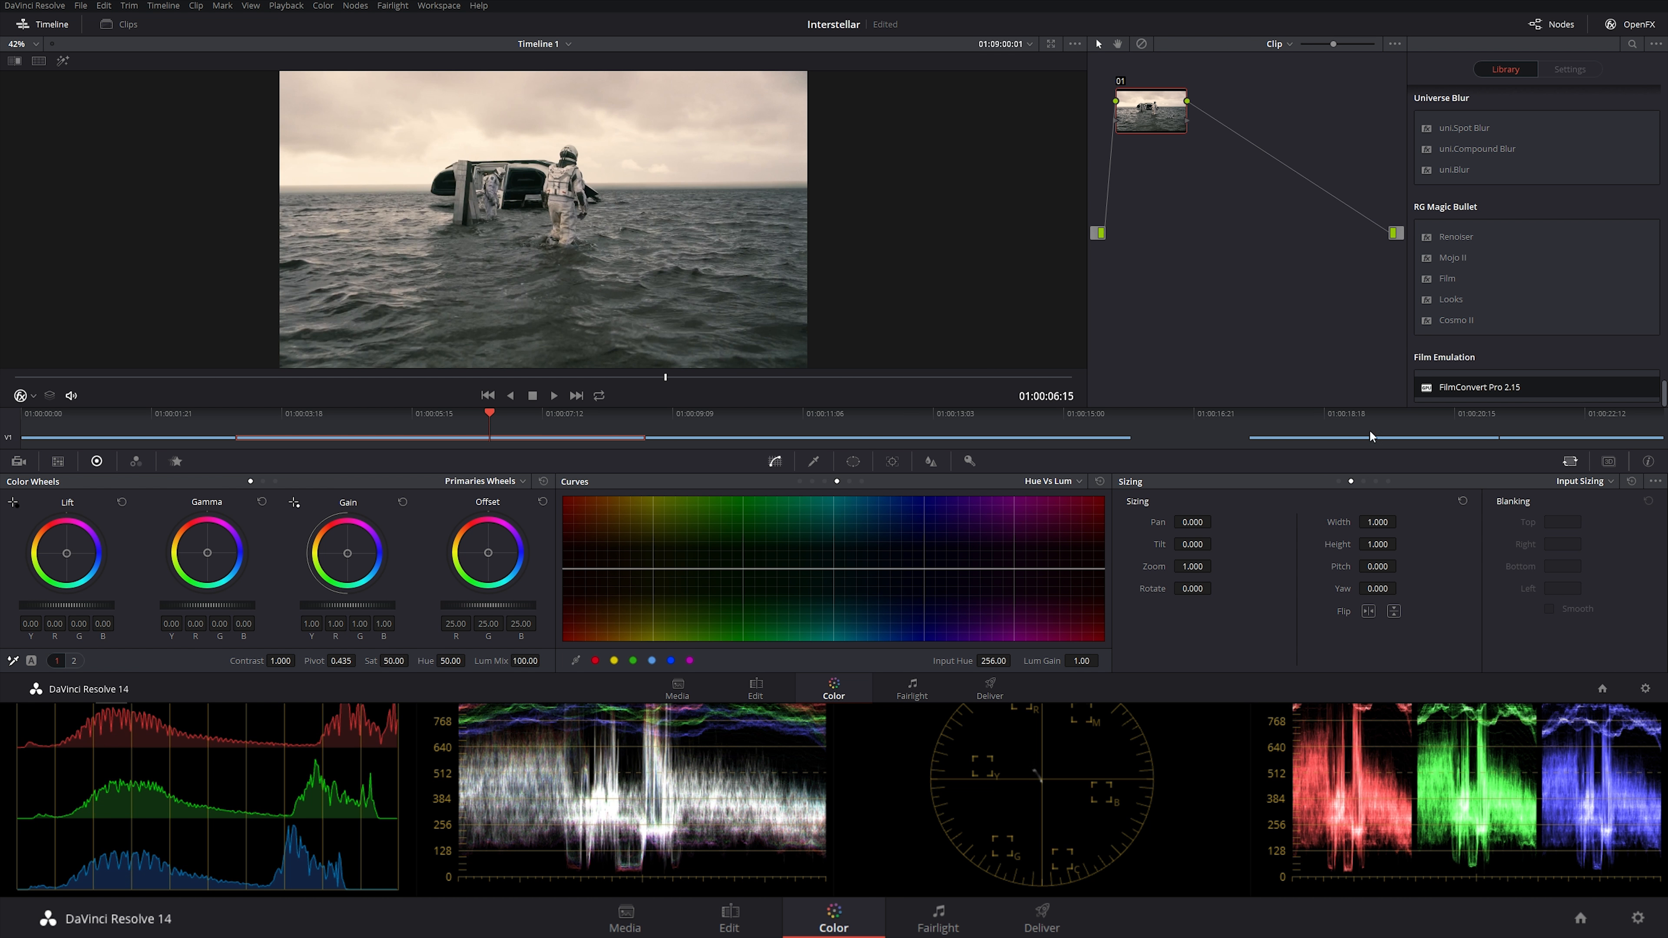
click(1441, 427)
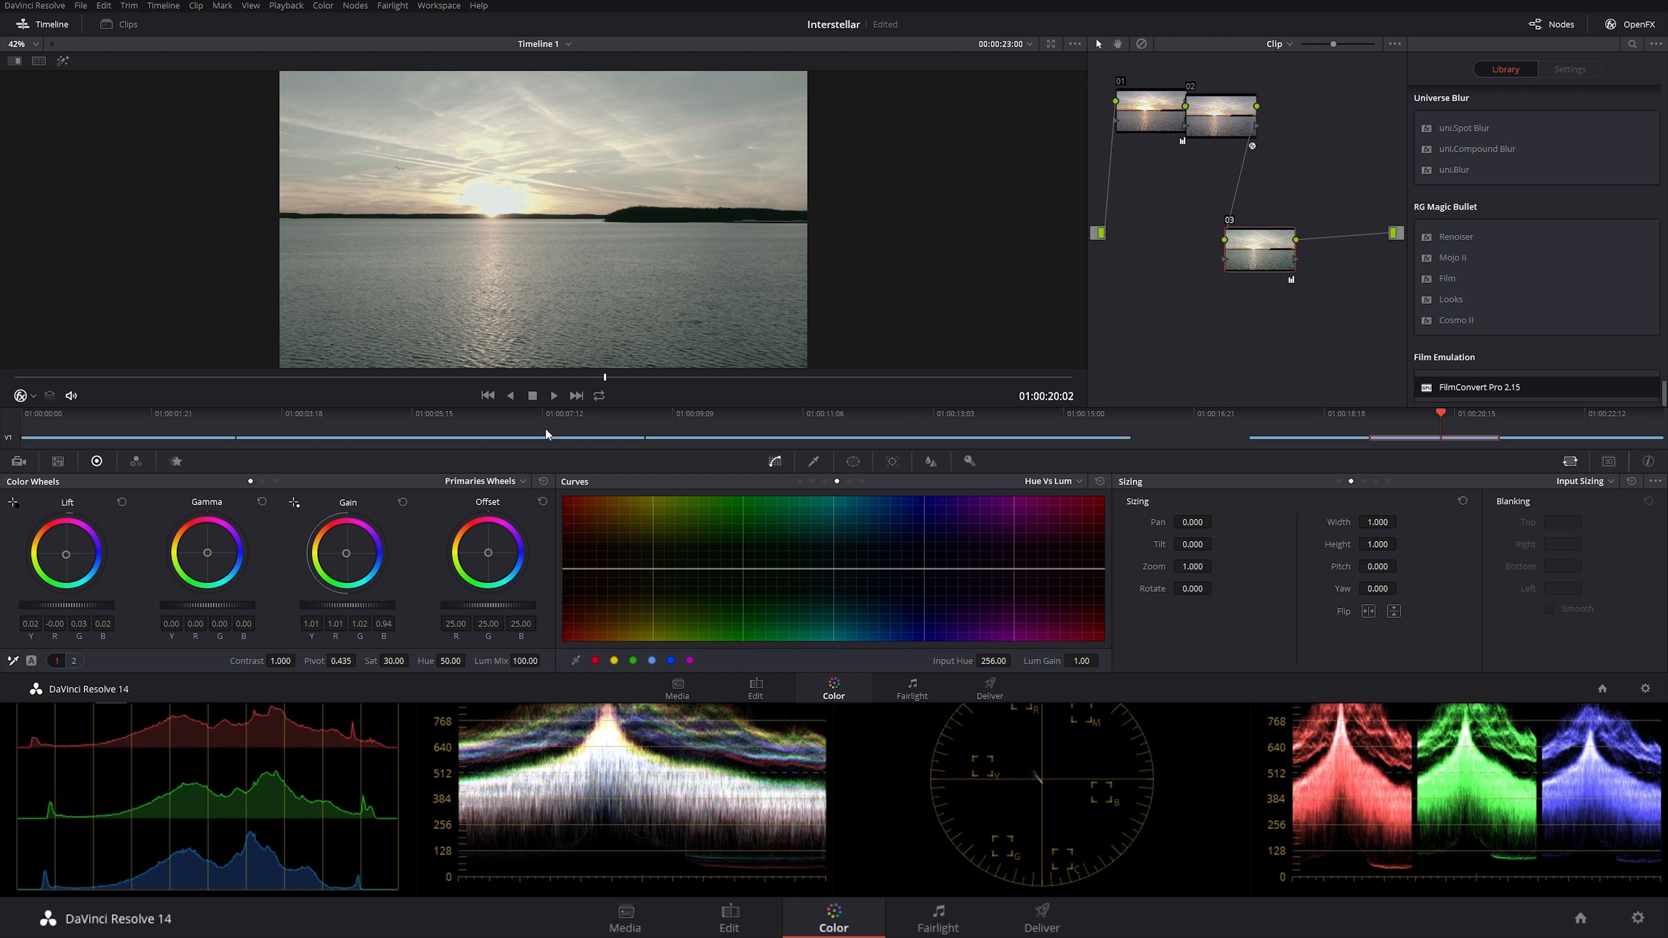
- Isolate the water in the astronaut reference with two rectangular windows side by side in the lower frame and highlight the selection
click(544, 428)
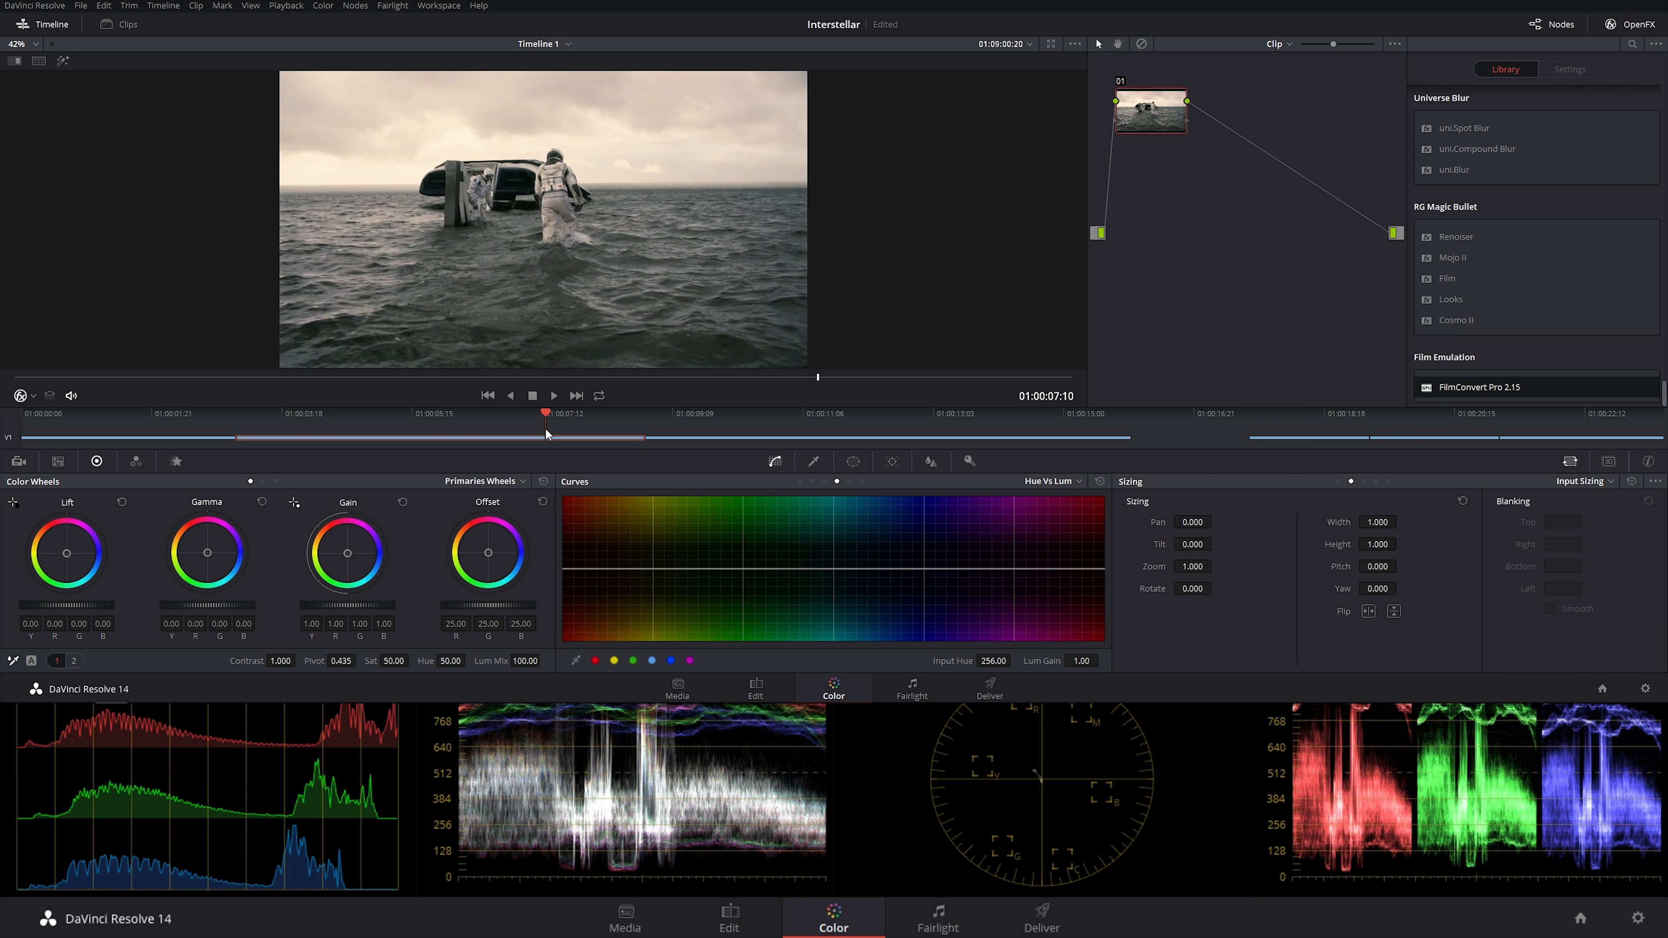
click(853, 462)
click(585, 530)
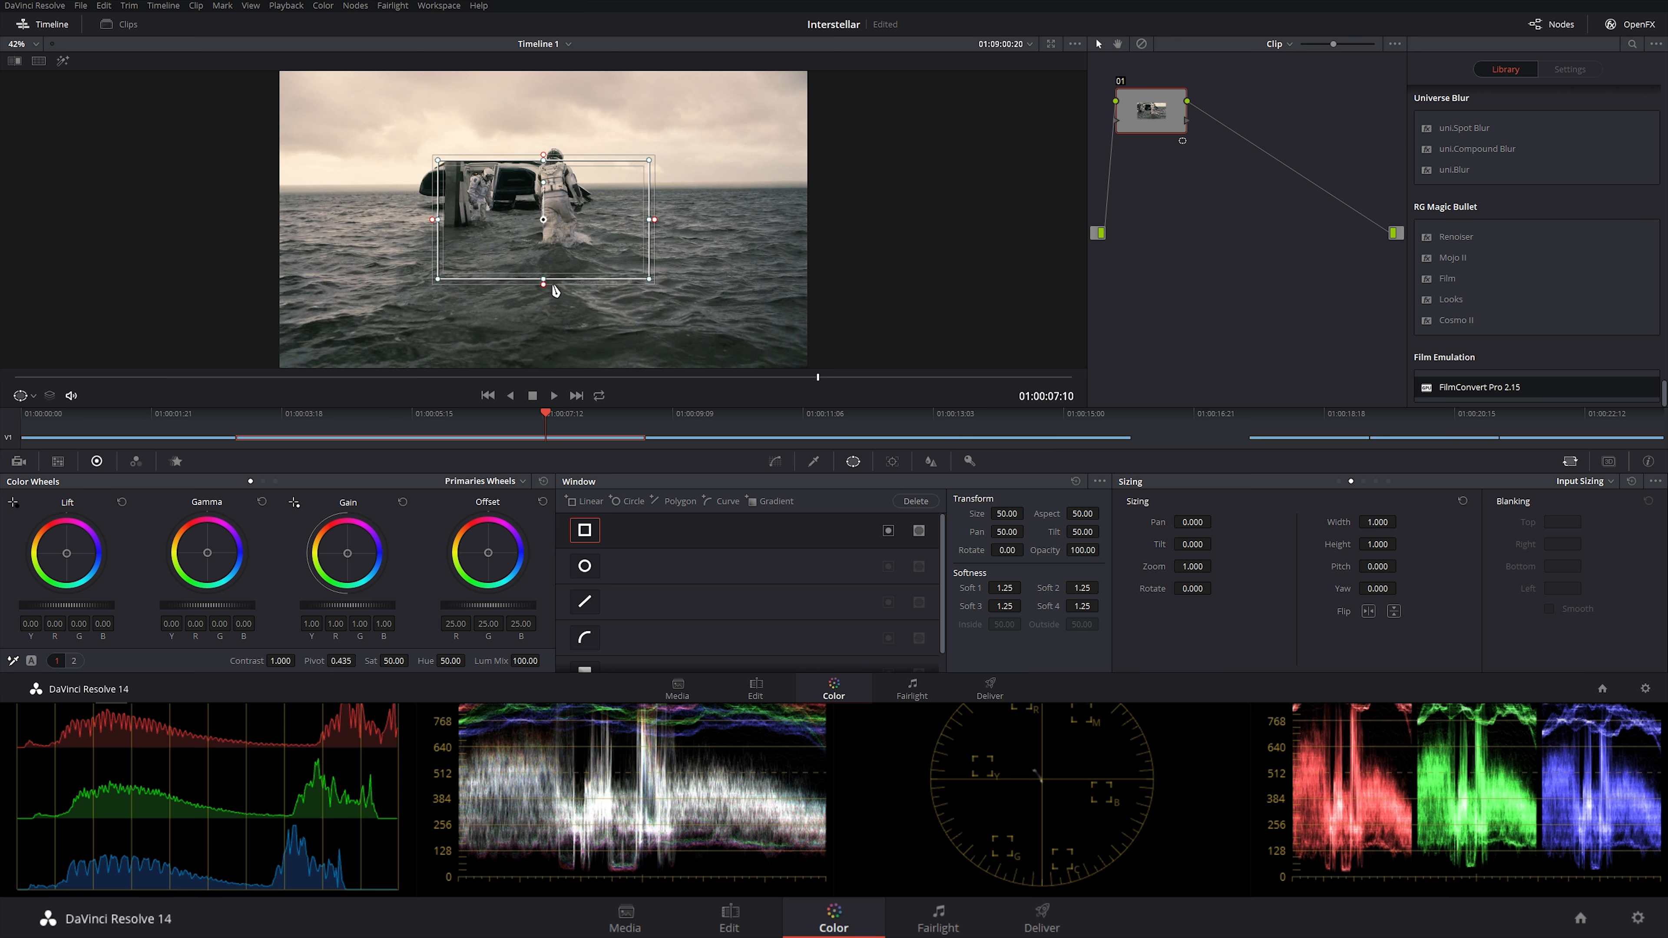
drag(551, 289, 428, 328)
key(shift+h)
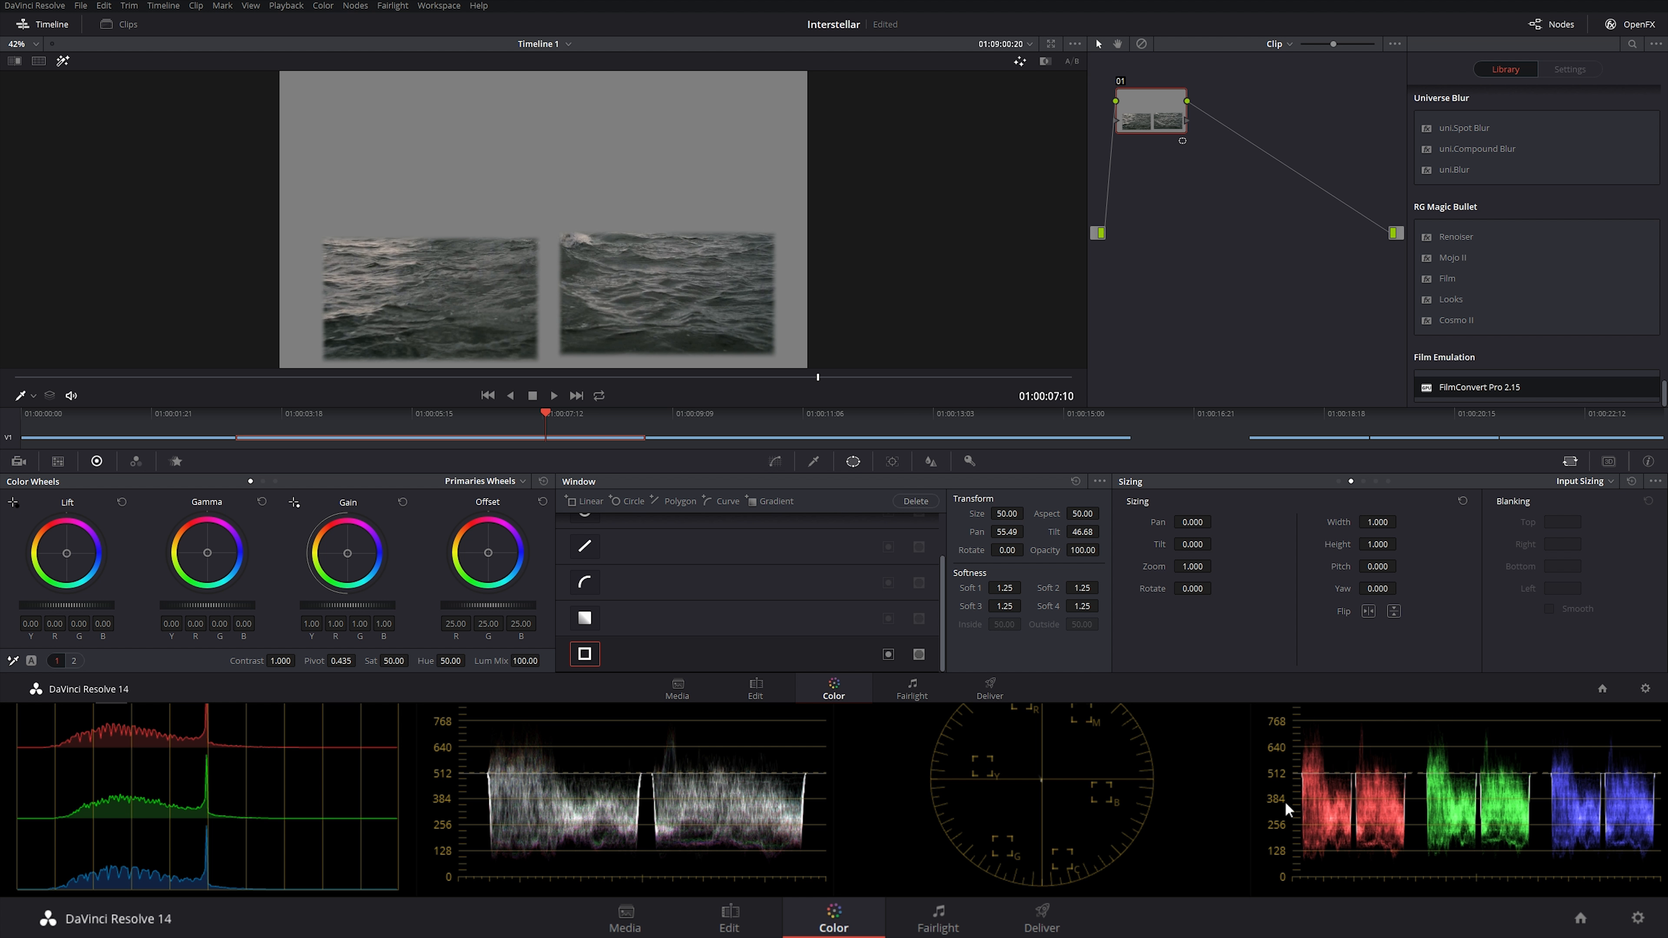
- On the sunset clip's node 03, add a linear window and place it over the water at Pan 56.74, Tilt 46.27
click(1461, 414)
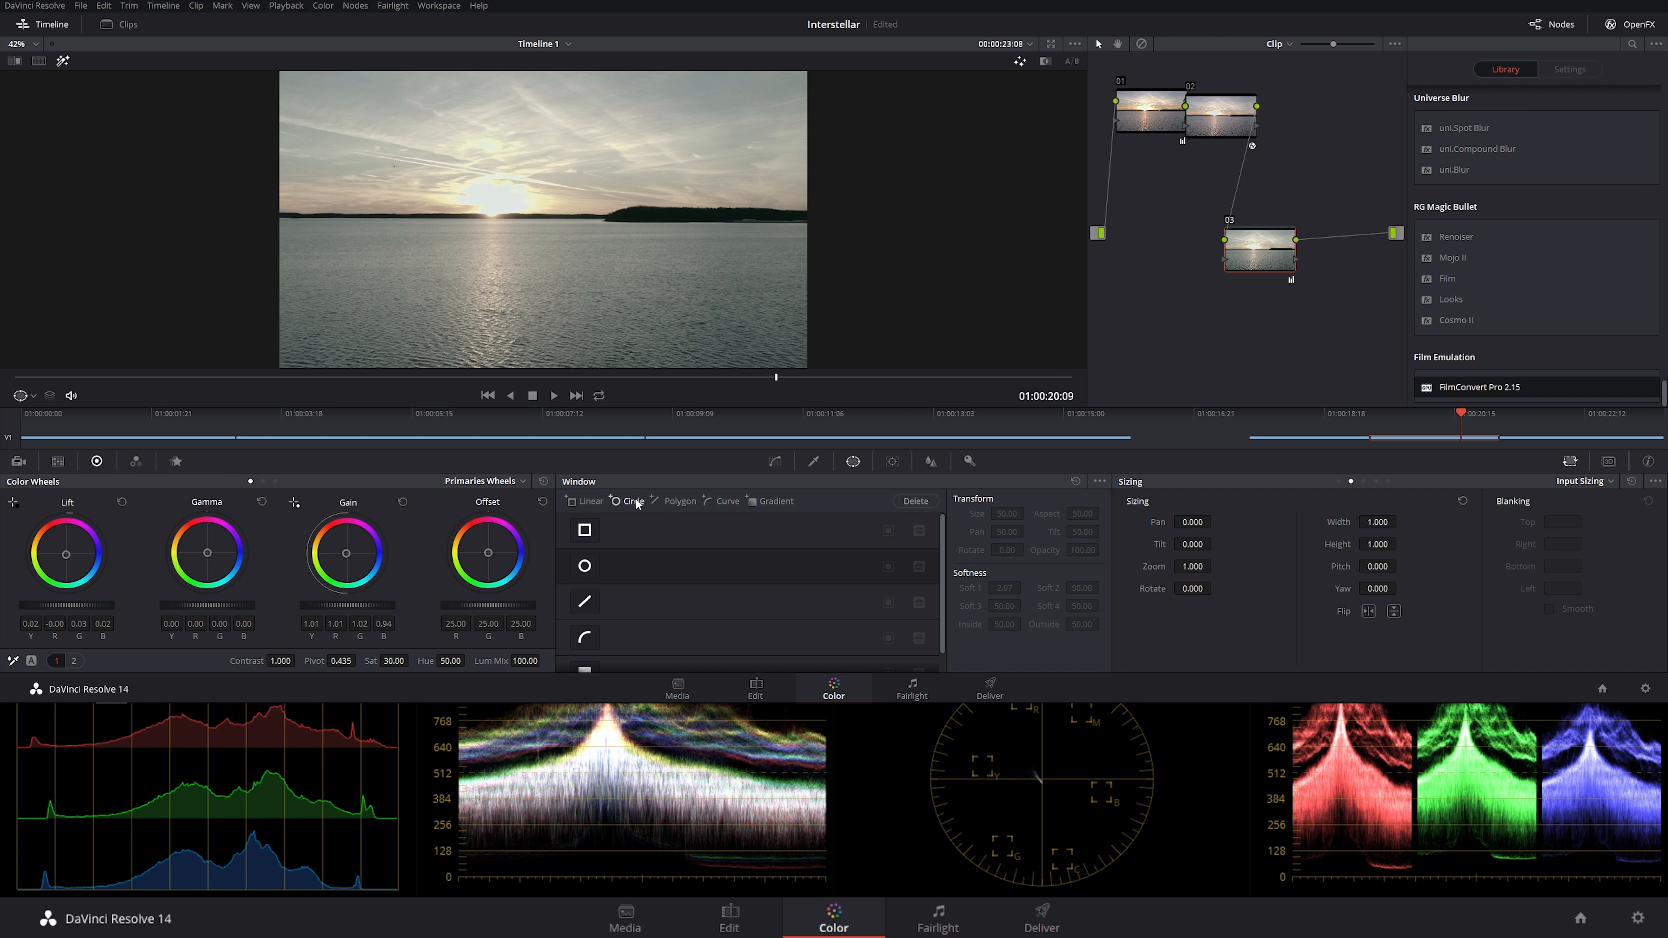
click(601, 502)
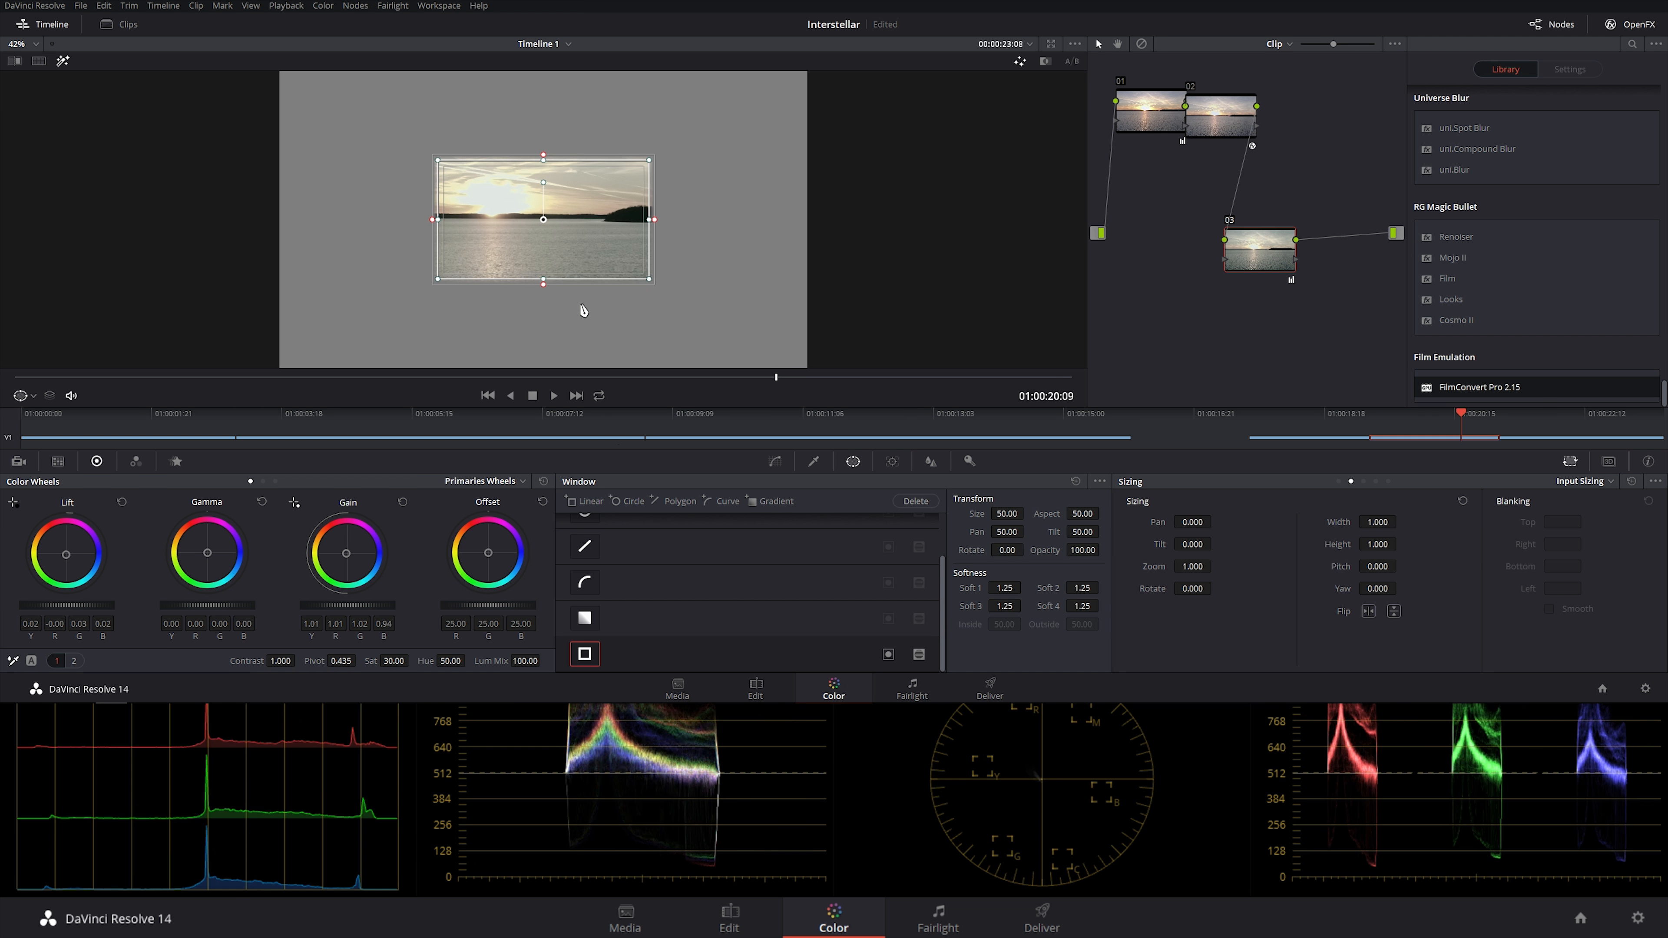
drag(571, 256, 724, 341)
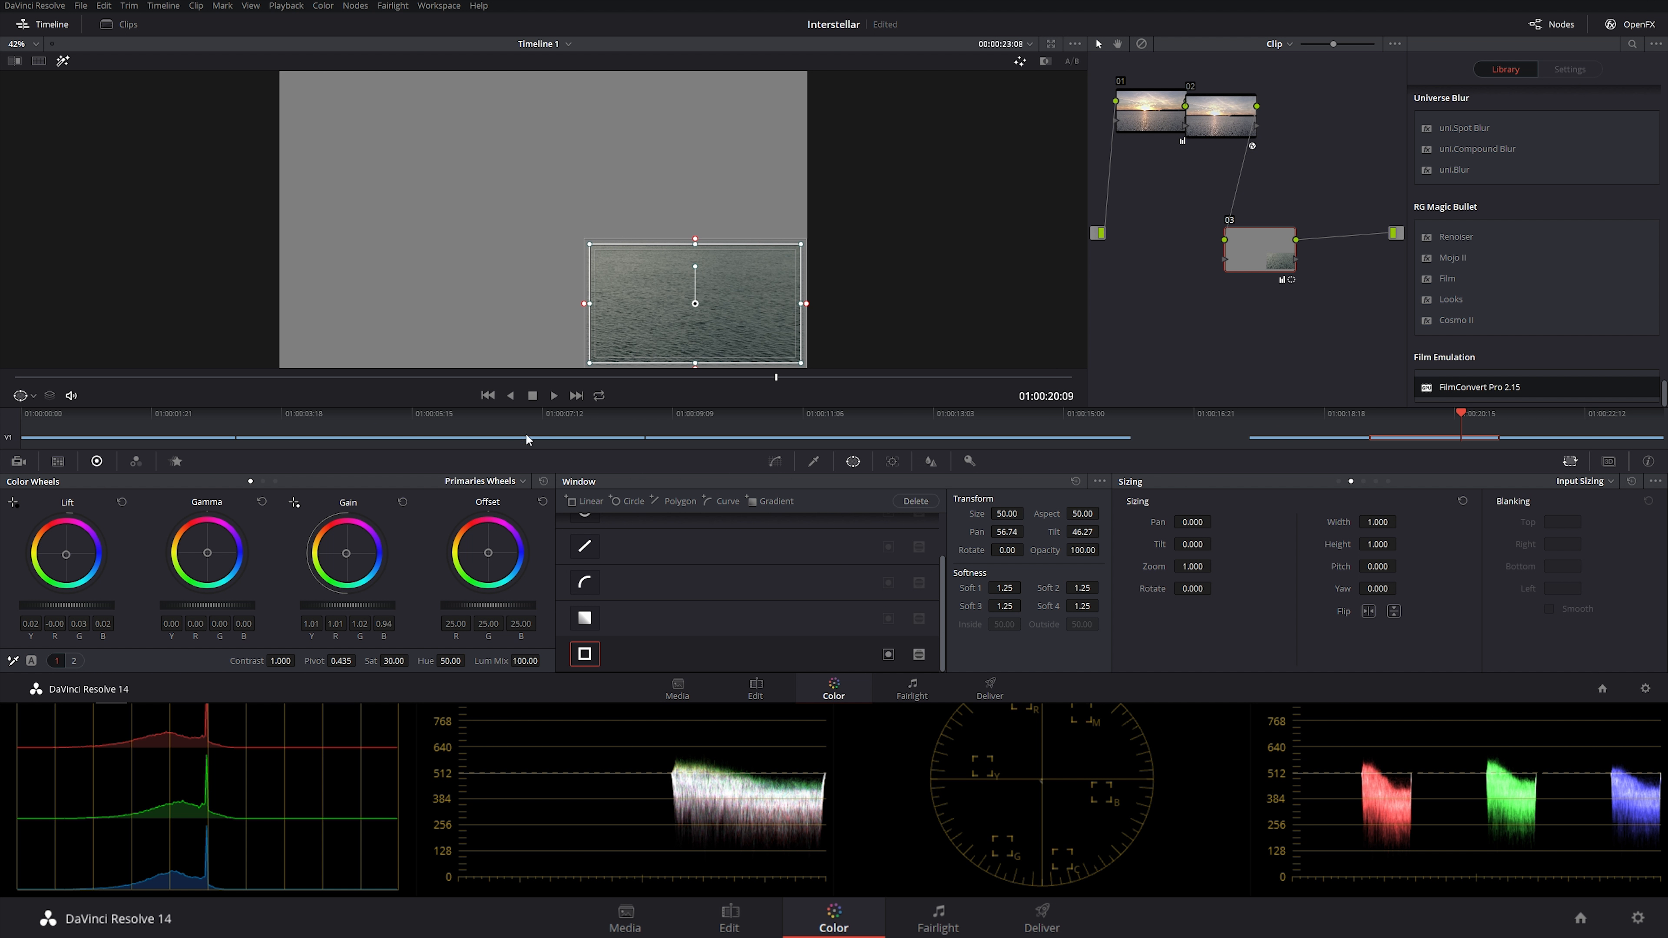
- Compare the isolated water areas of the sunset clip and the astronaut reference in the viewer and scopes
click(510, 437)
click(1425, 436)
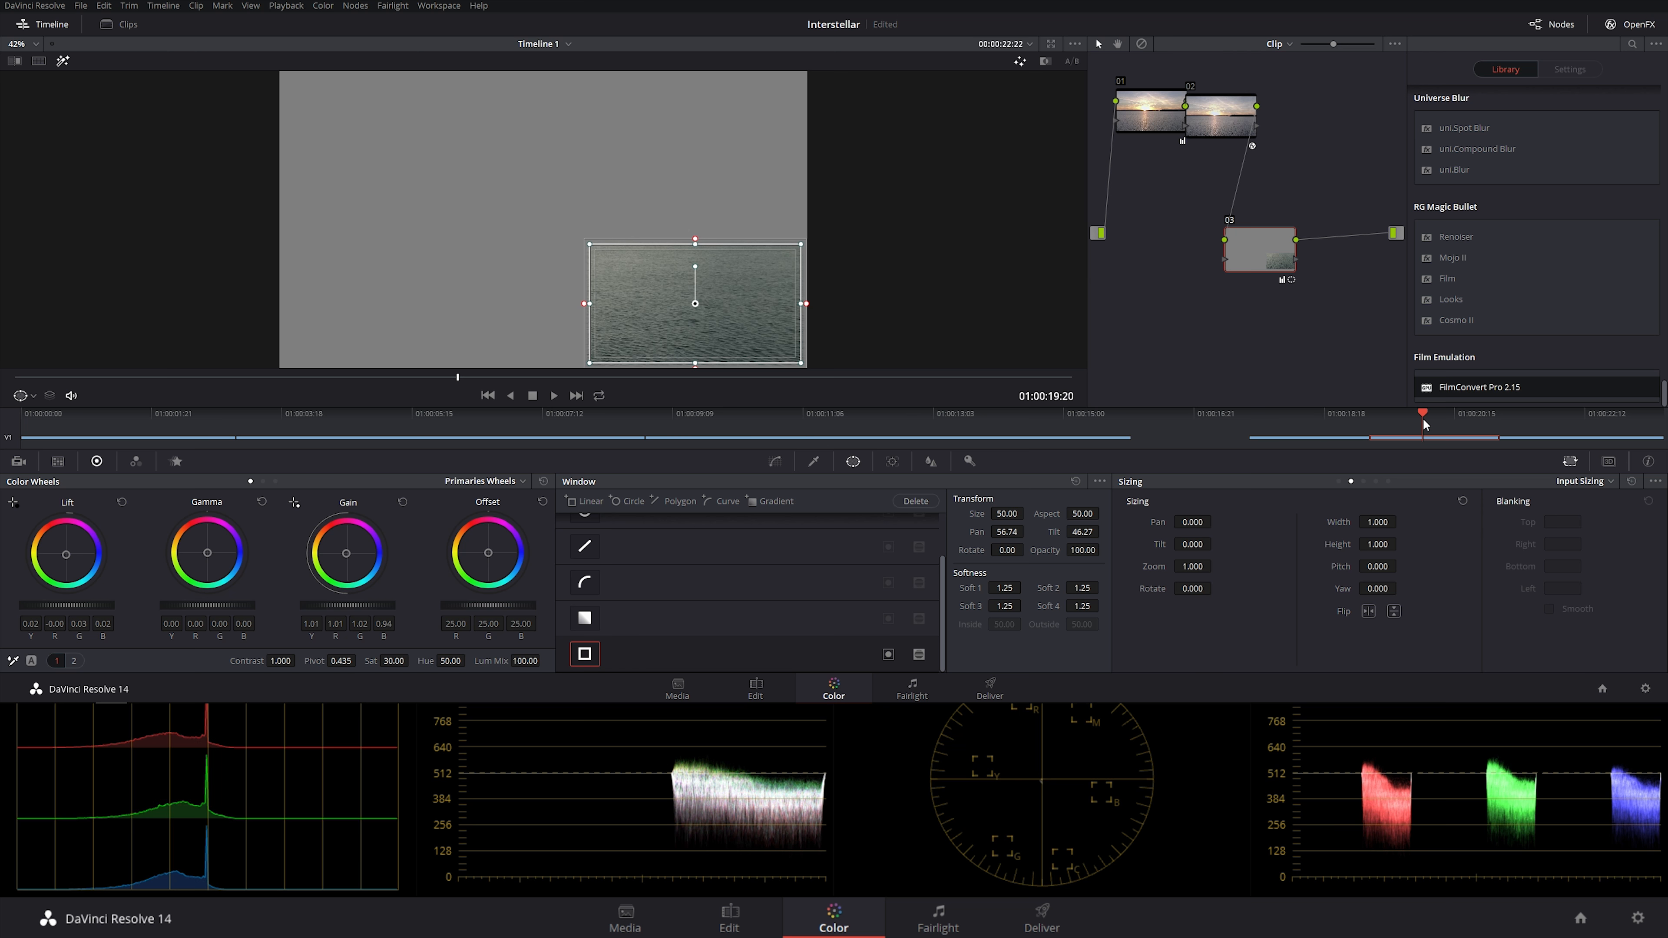
click(422, 417)
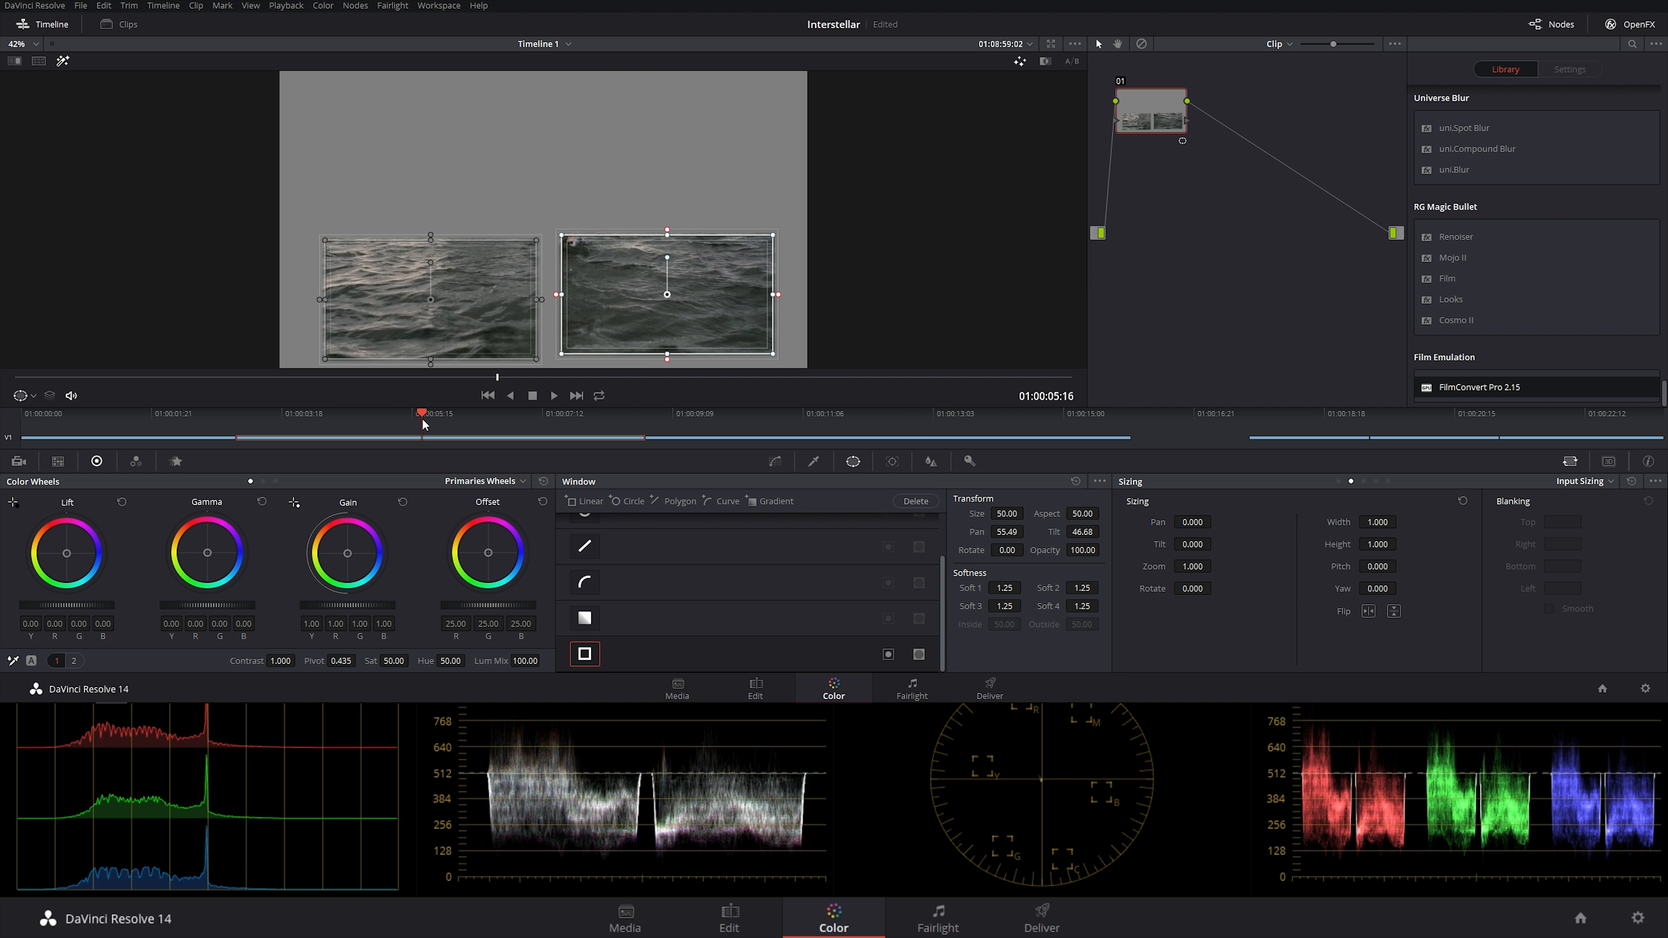
click(1464, 428)
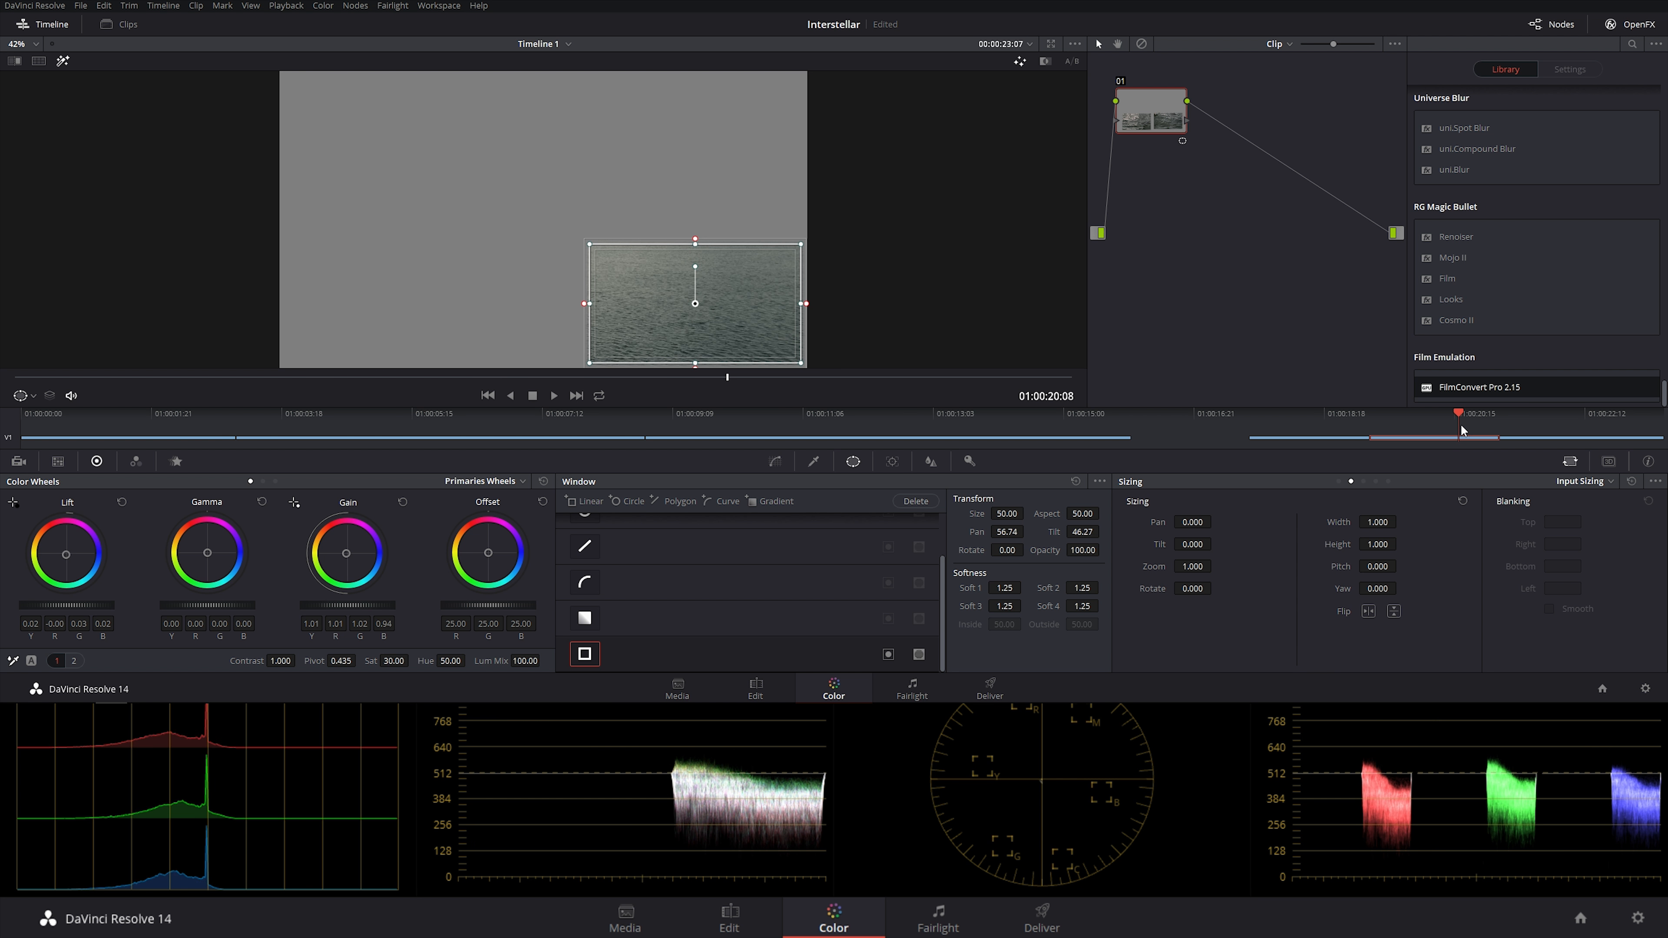
click(476, 424)
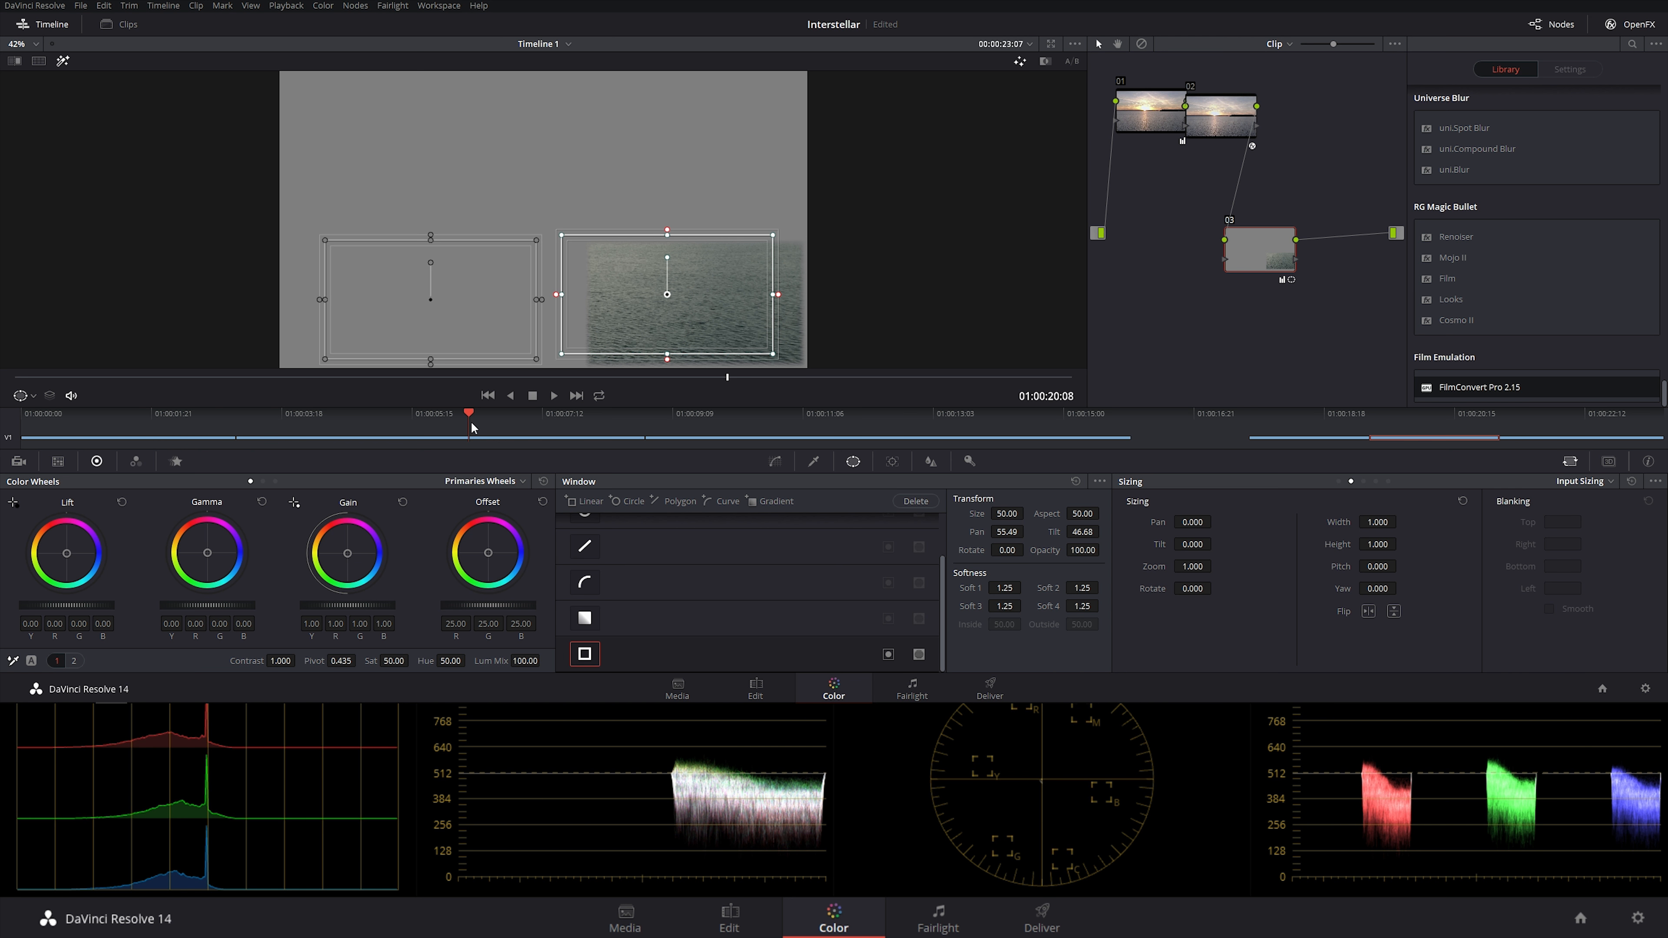
click(1416, 432)
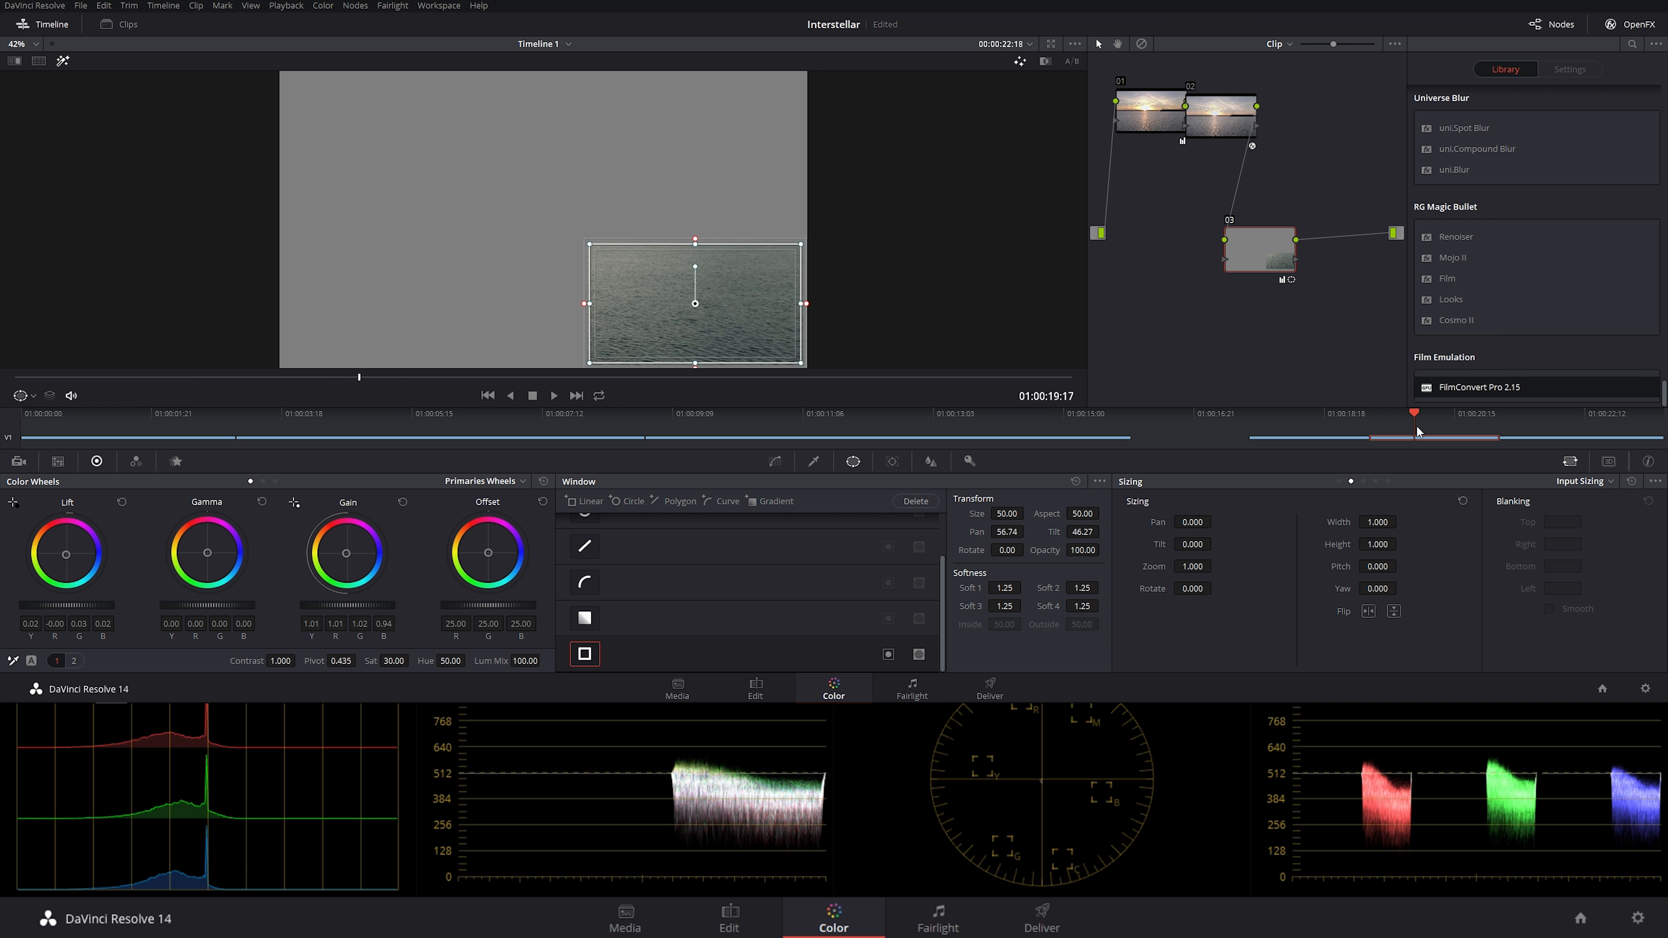
click(519, 426)
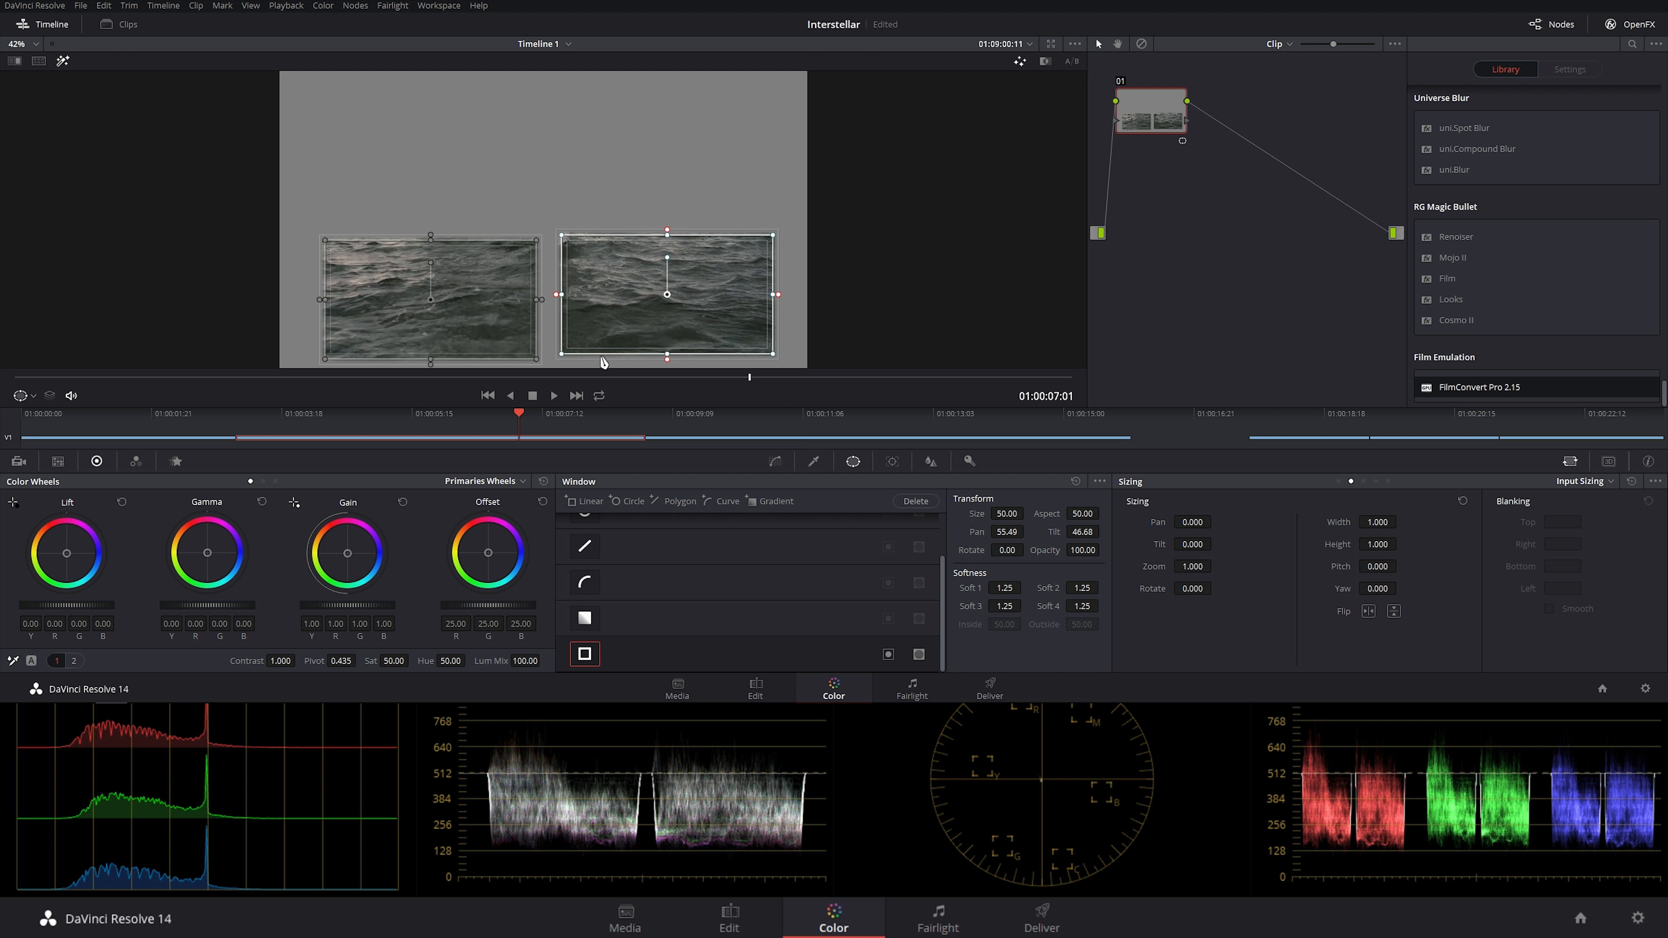
- Turn off the highlight view, bring back the Hue Vs Lum curves, and show the sunset clip
click(64, 61)
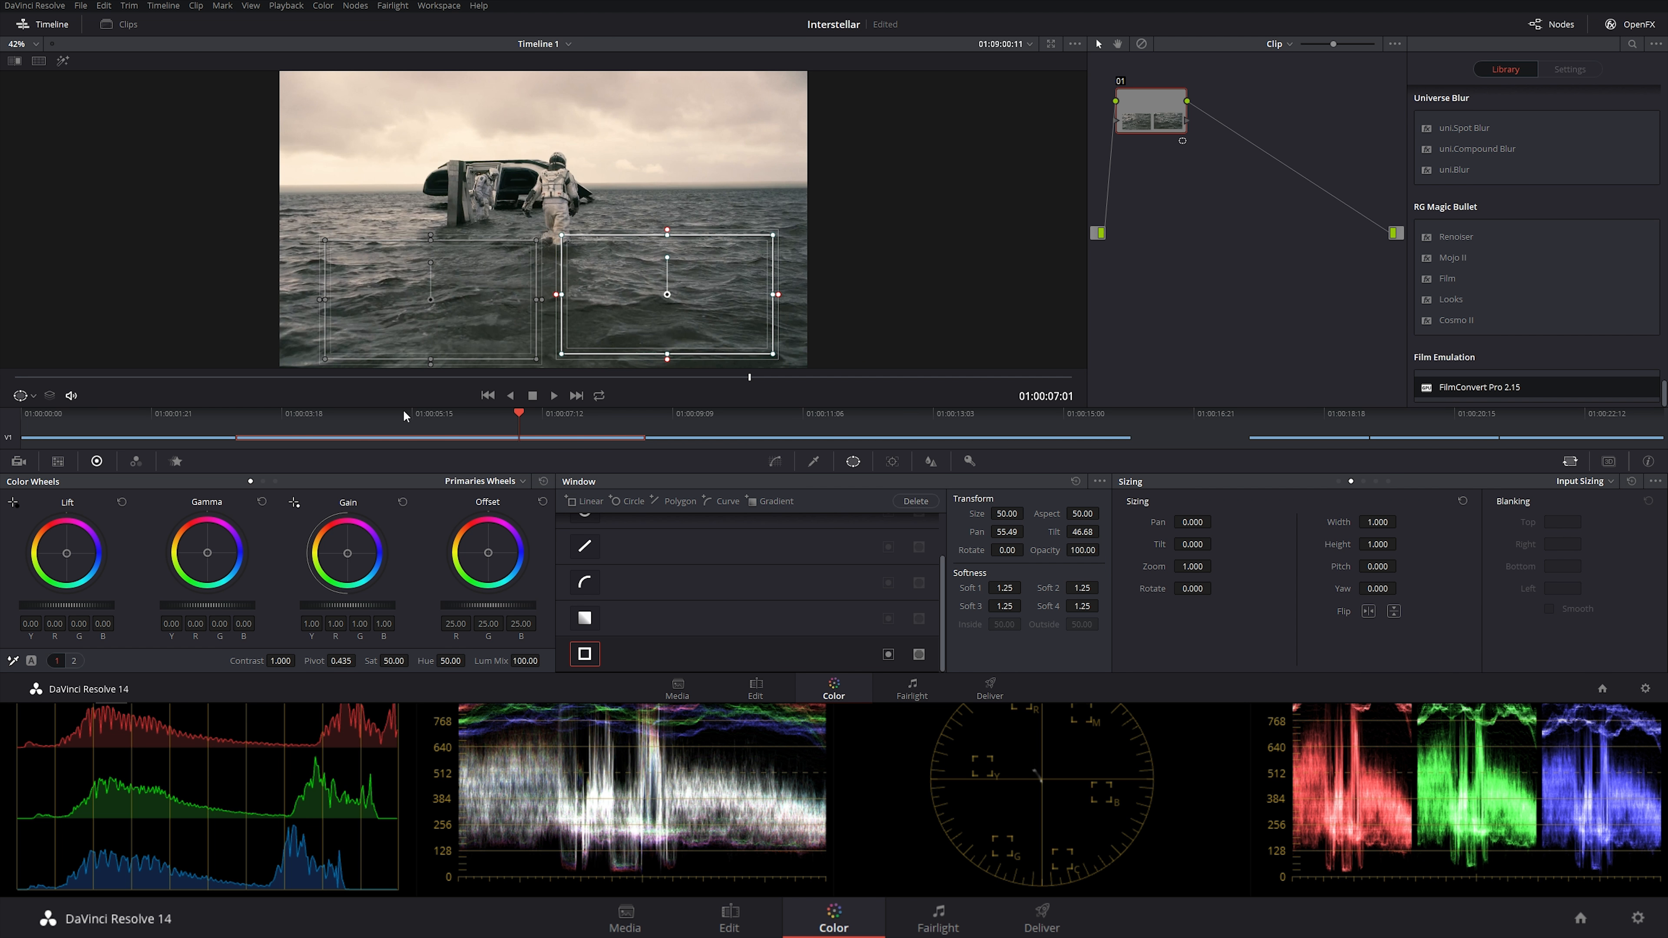
click(776, 463)
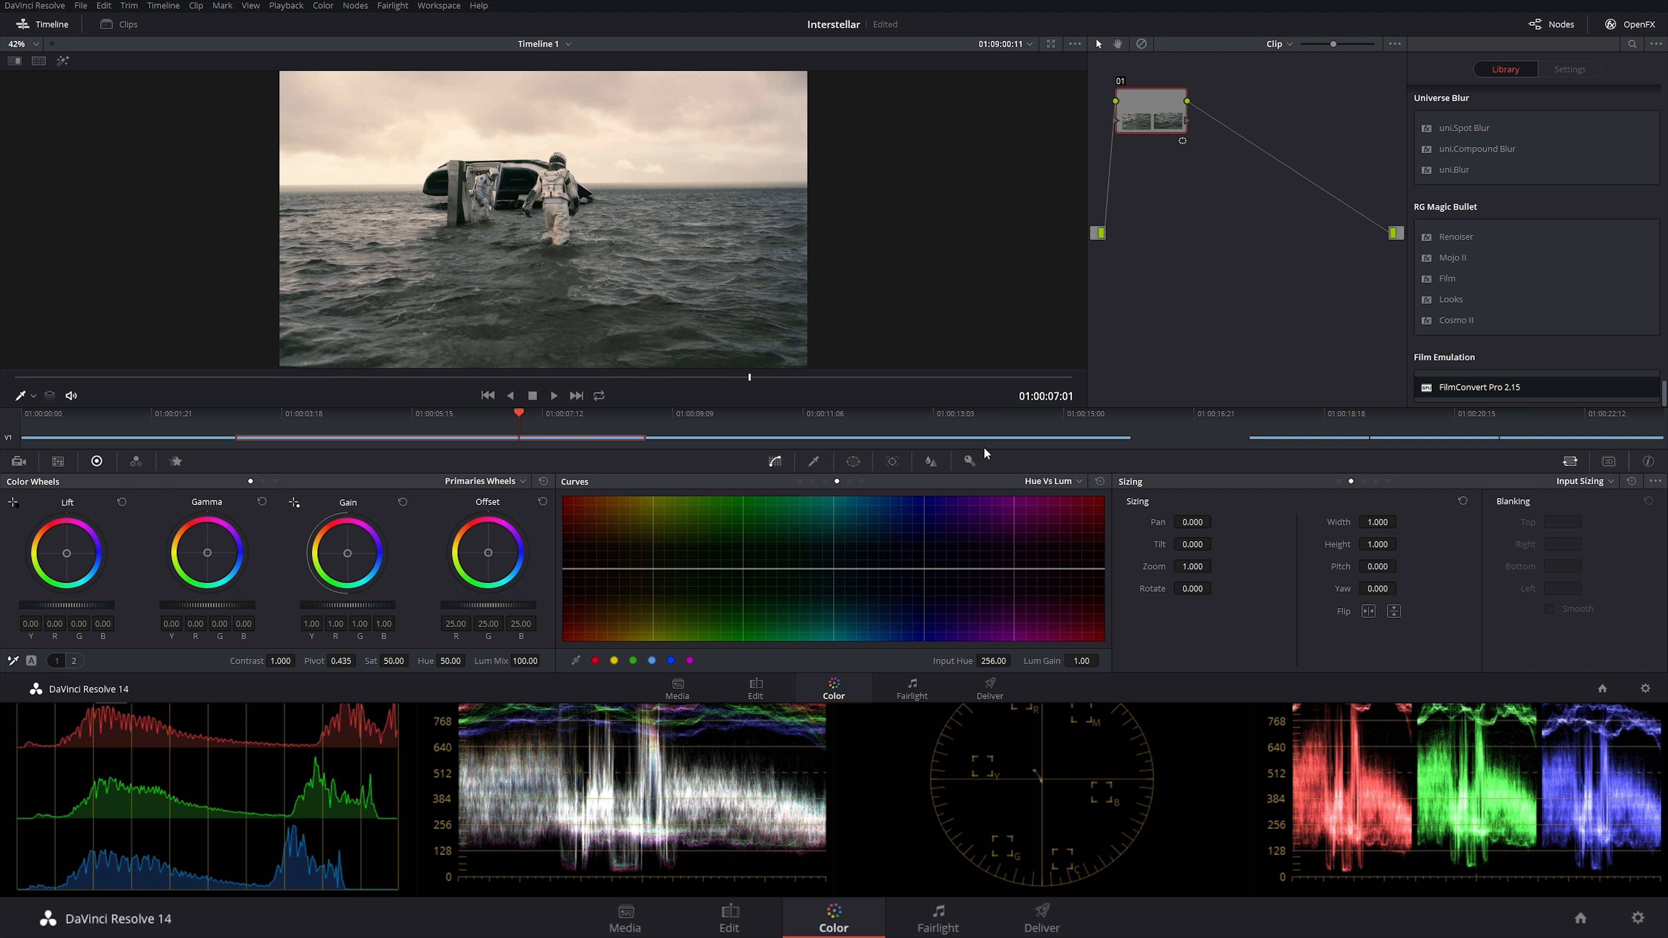
click(1440, 431)
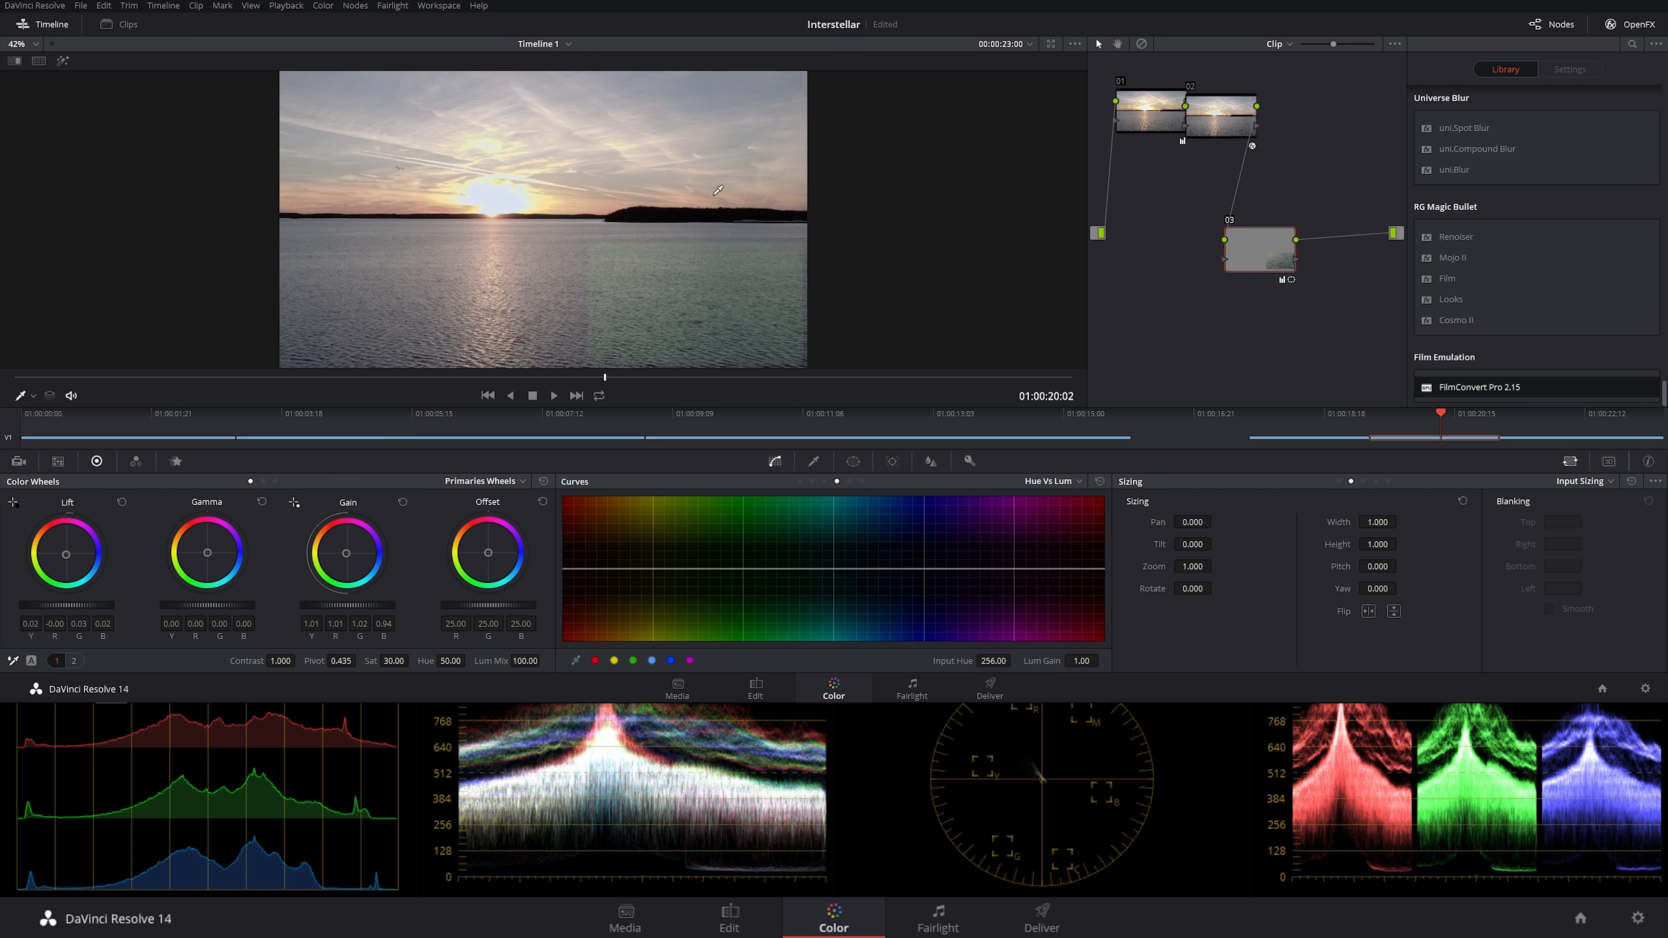
- Compare the icy mountain reference shot with the snowy car clip
click(893, 427)
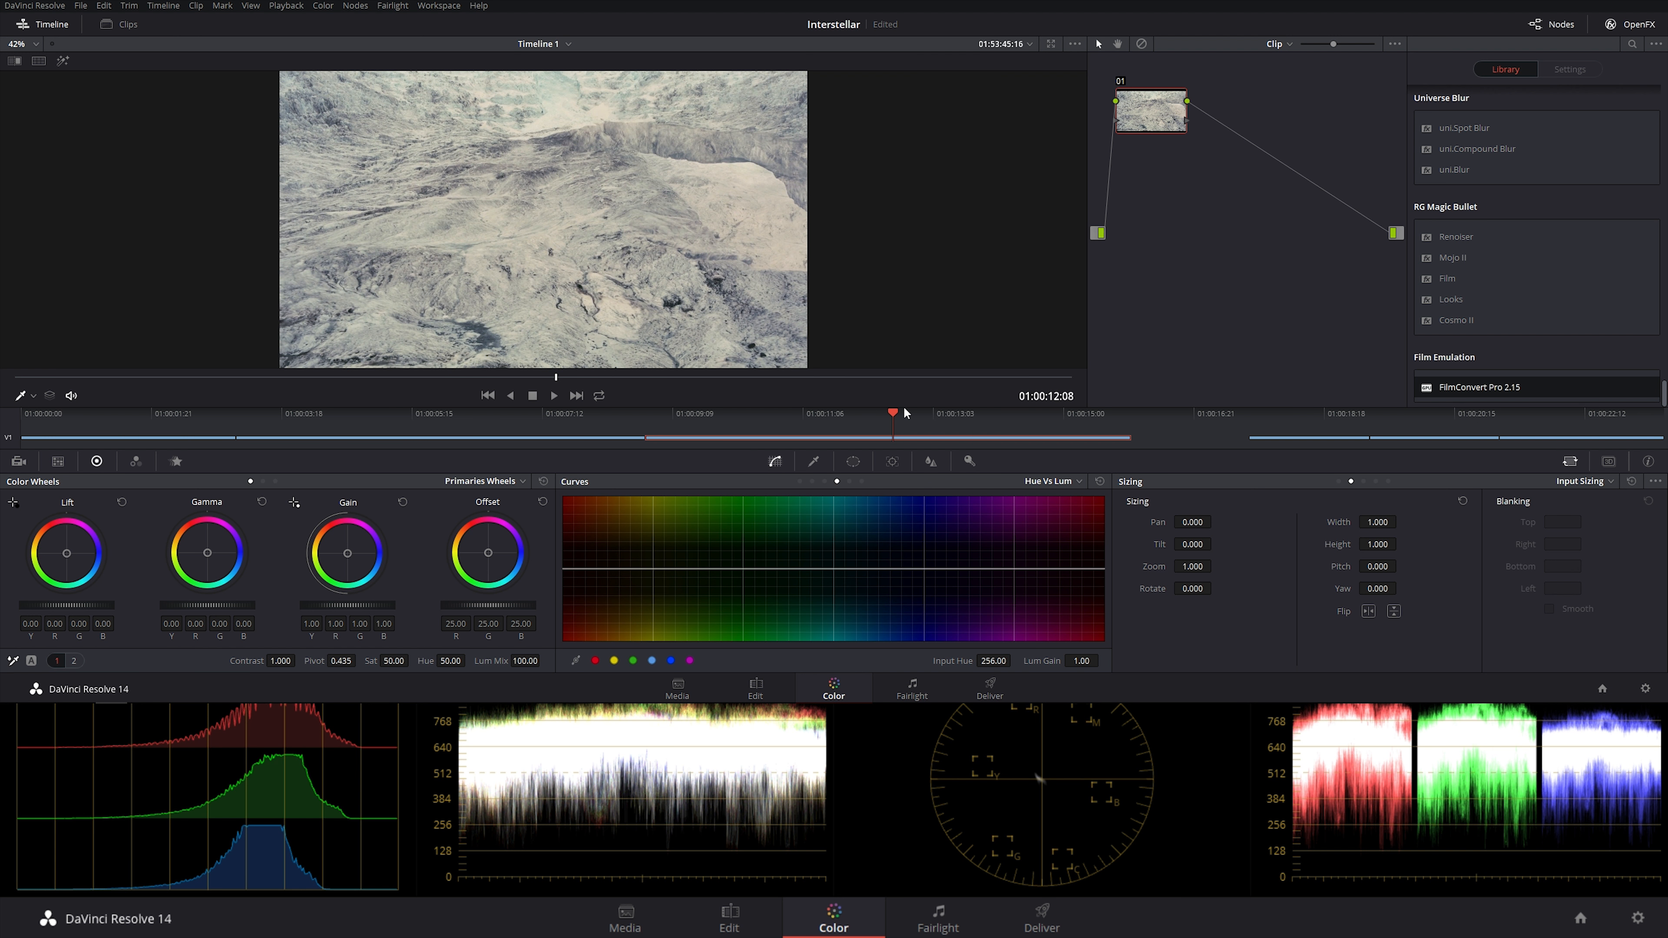
click(1617, 431)
click(979, 426)
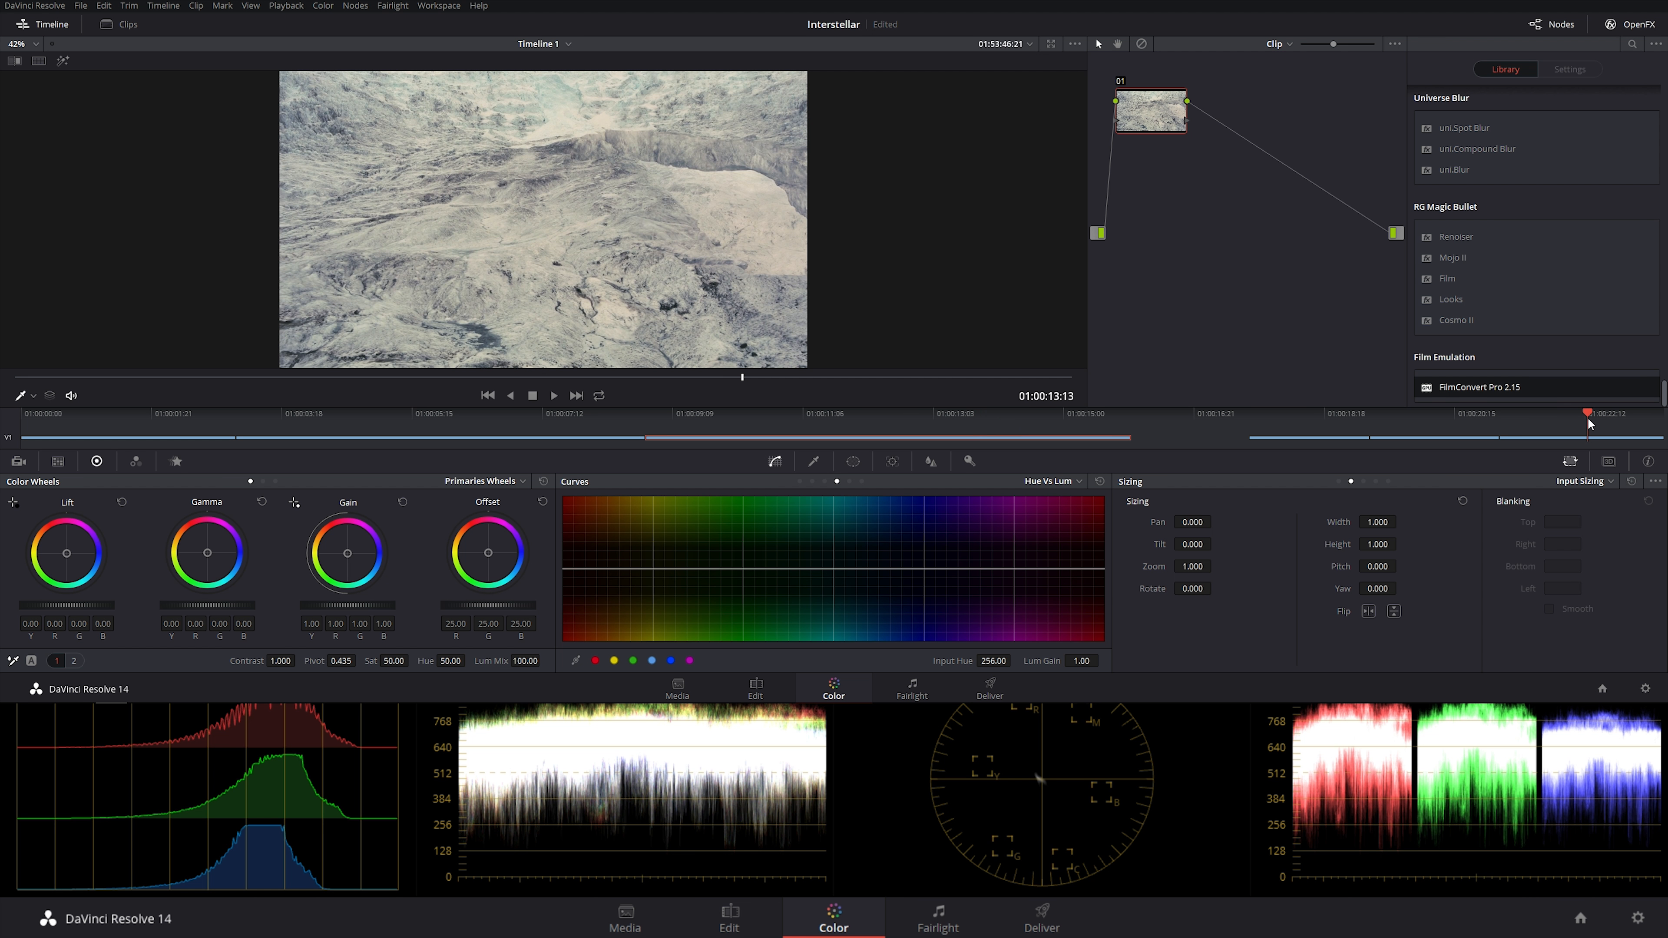
click(1582, 440)
click(1000, 417)
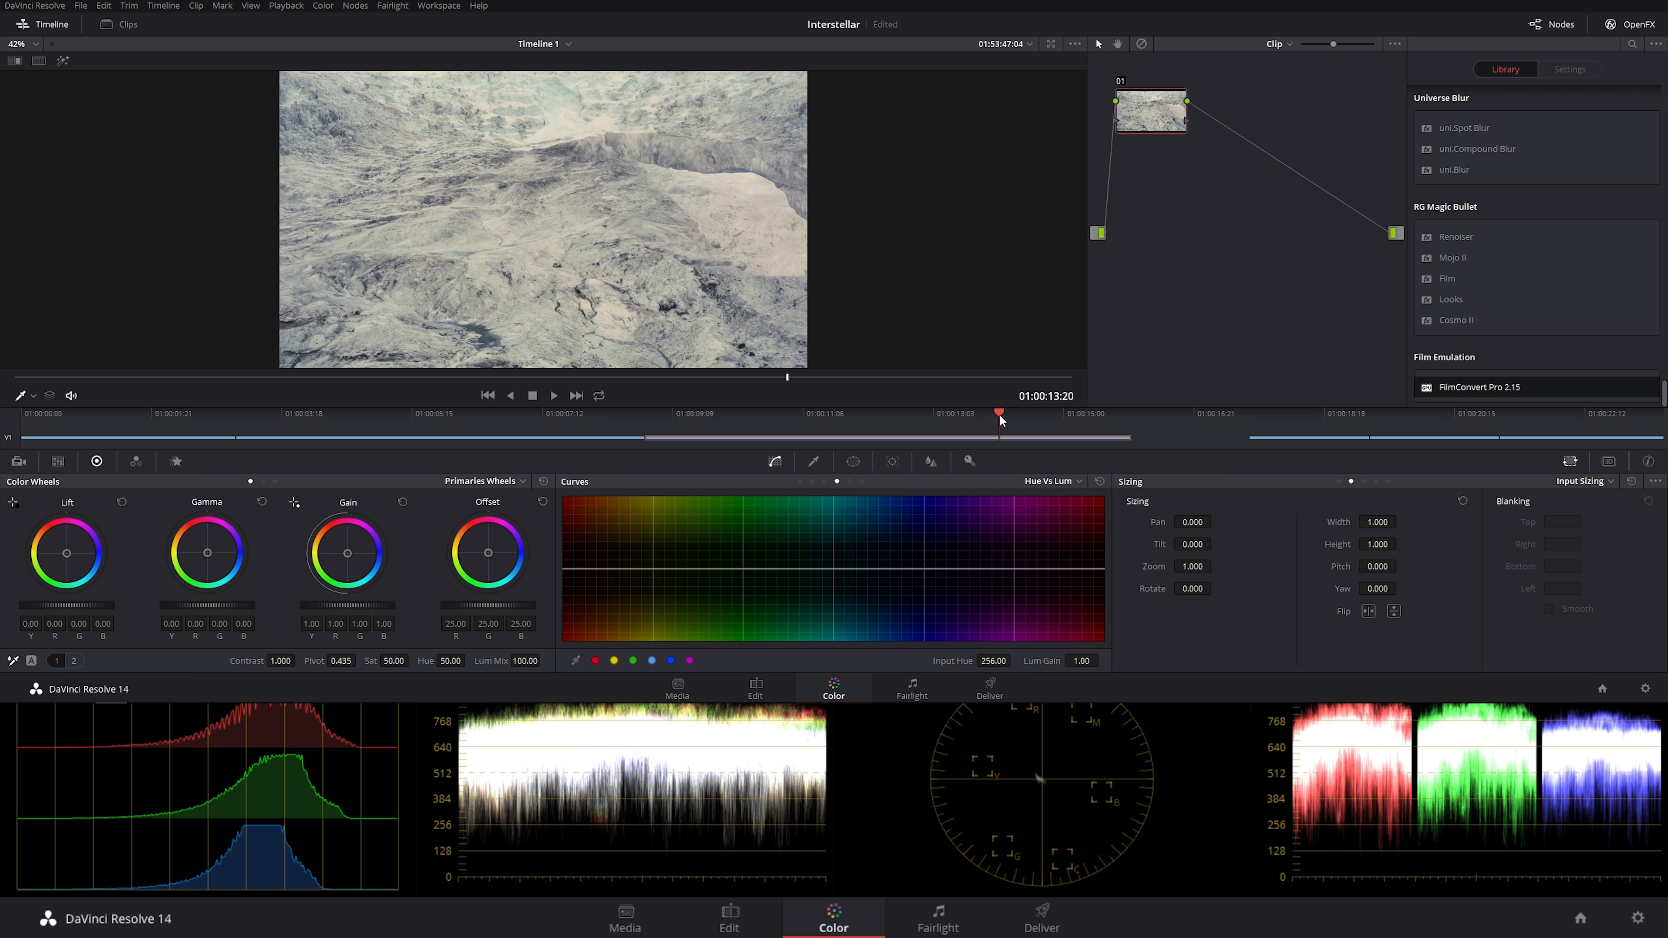
- On the snowy car clip, warm the Gain to 1.16, 1.17, 1.16, 1.12 and lower the Lift to -0.30, -0.27, -0.30, -0.33
click(1621, 433)
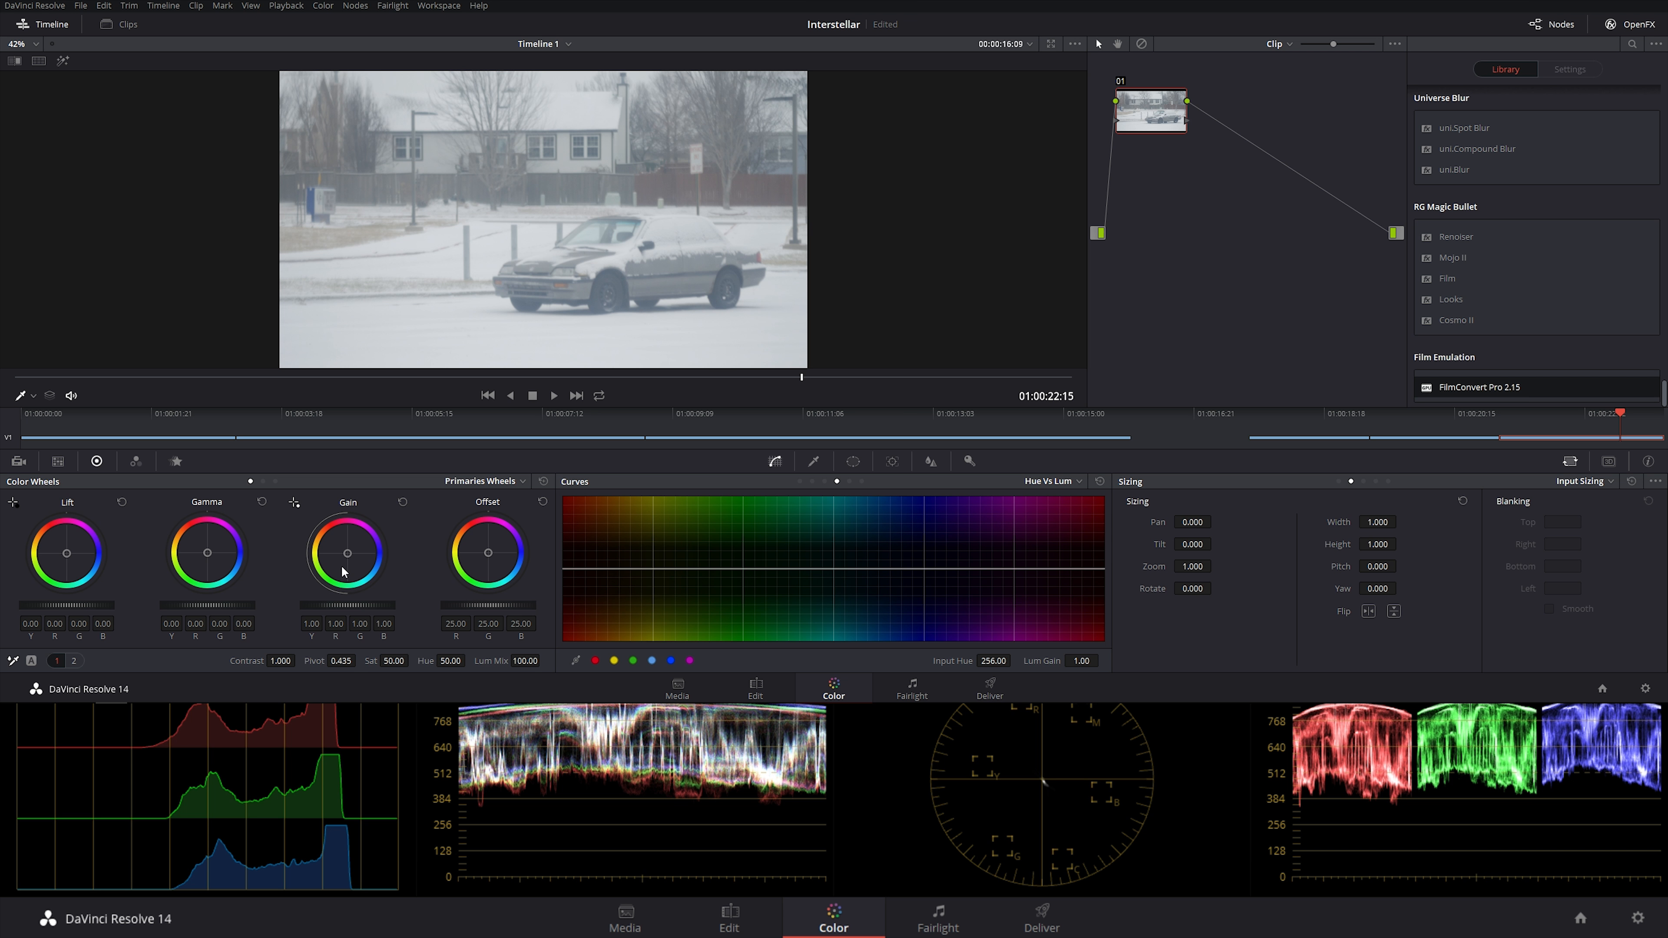
drag(348, 549, 360, 582)
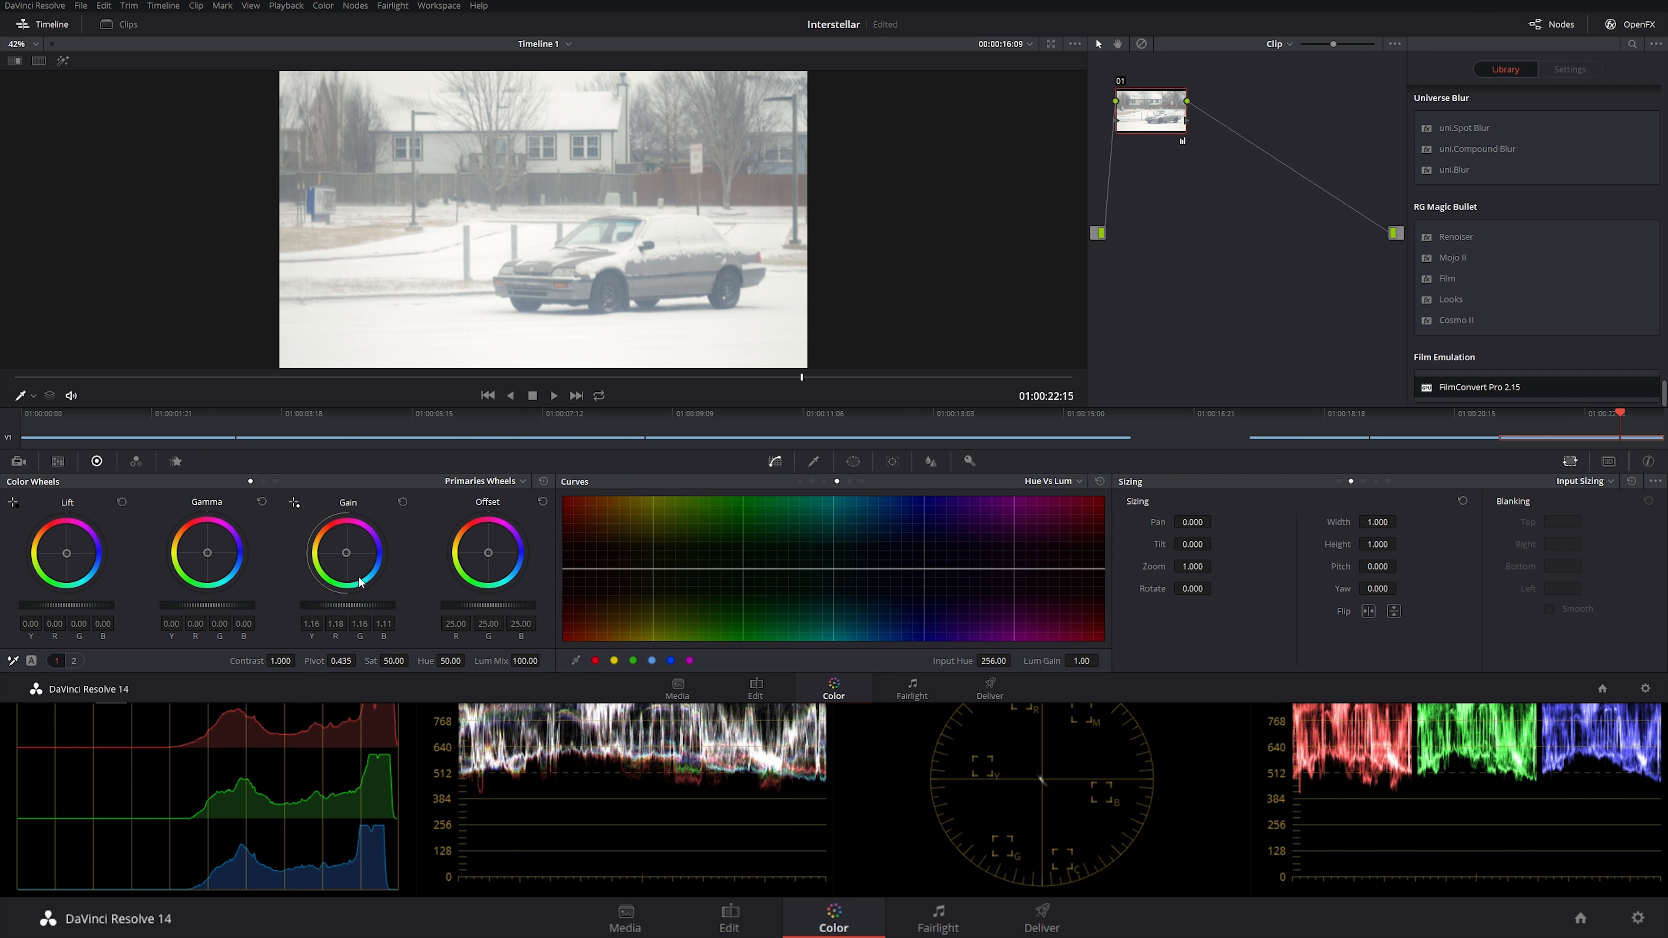
drag(72, 606, 41, 605)
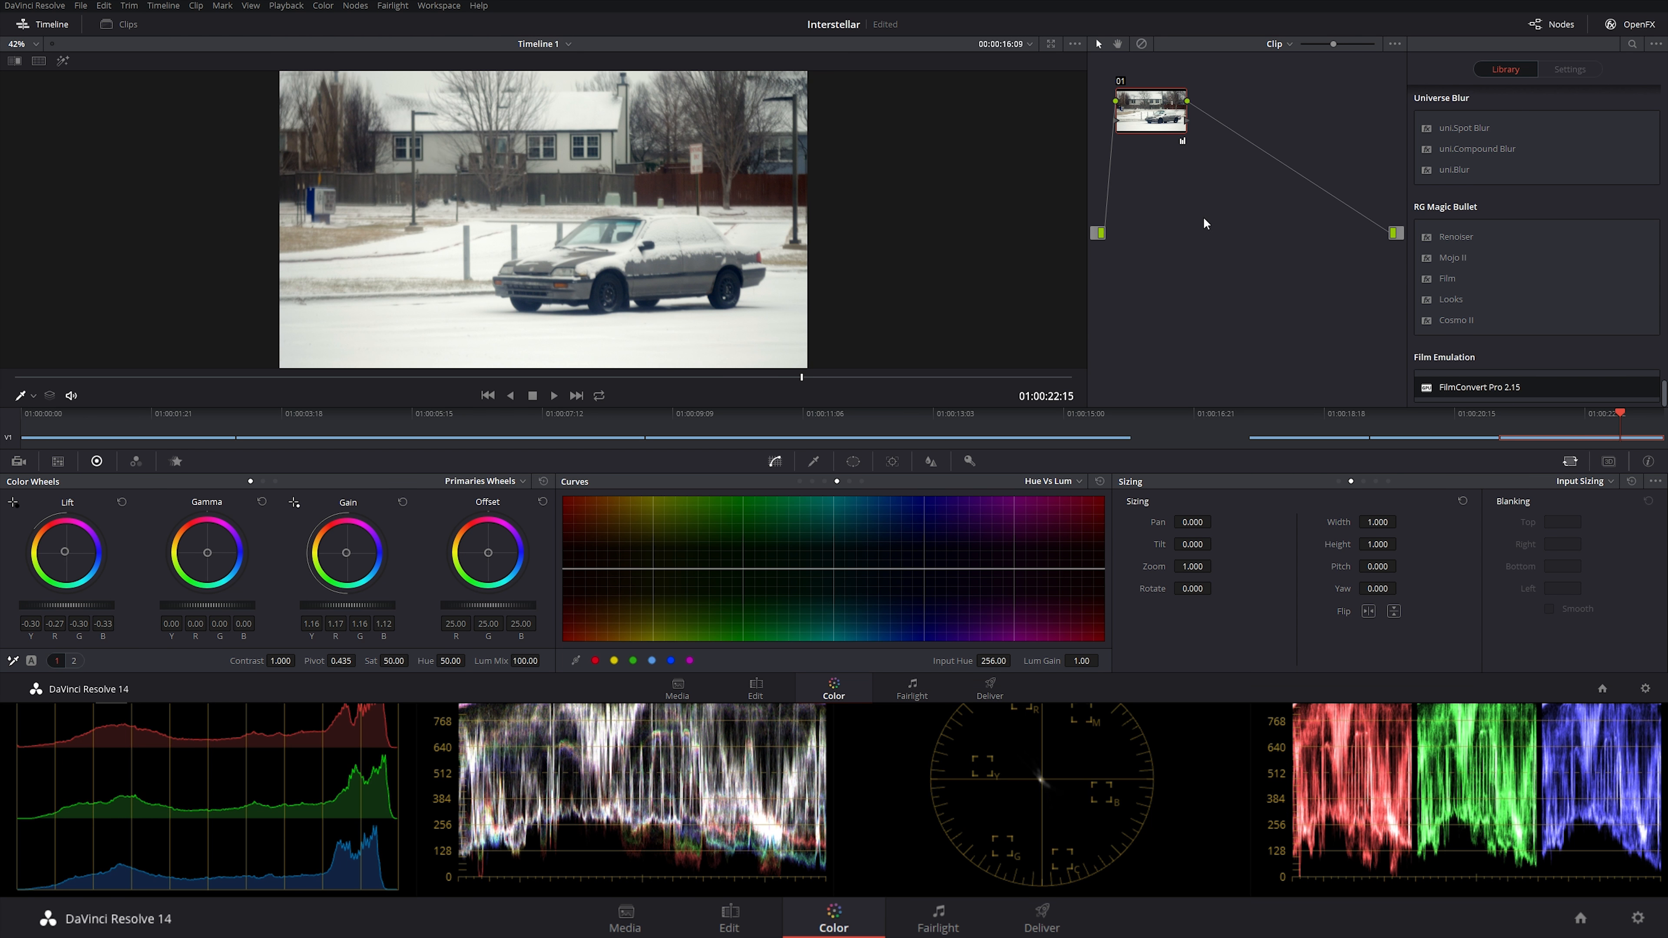
- Add corrector node 02 after node 01 on the car clip and apply FilmConvert Pro 2.15 to it
right_click(1240, 242)
click(1455, 252)
drag(1187, 101, 1391, 232)
drag(1480, 388, 1237, 244)
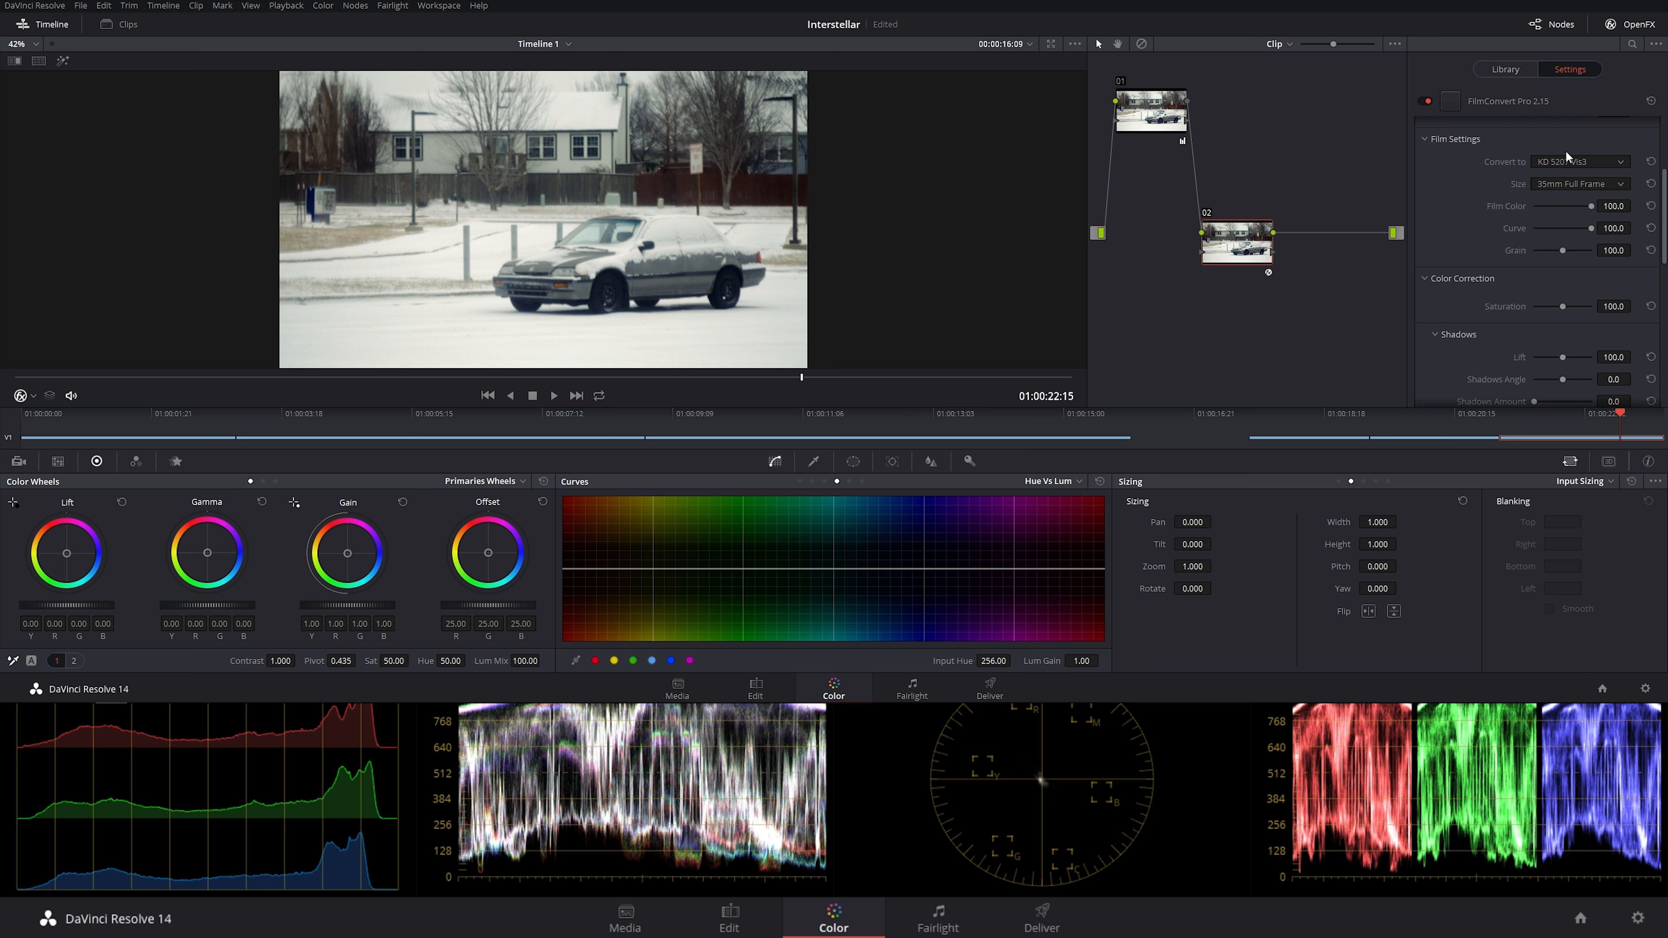
- Adjust the FilmConvert settings on node 02 and add corrector node 03 after it
click(1564, 152)
click(1564, 156)
click(1479, 158)
click(1600, 207)
scroll(1615, 304, down, 2)
right_click(1317, 277)
click(1541, 341)
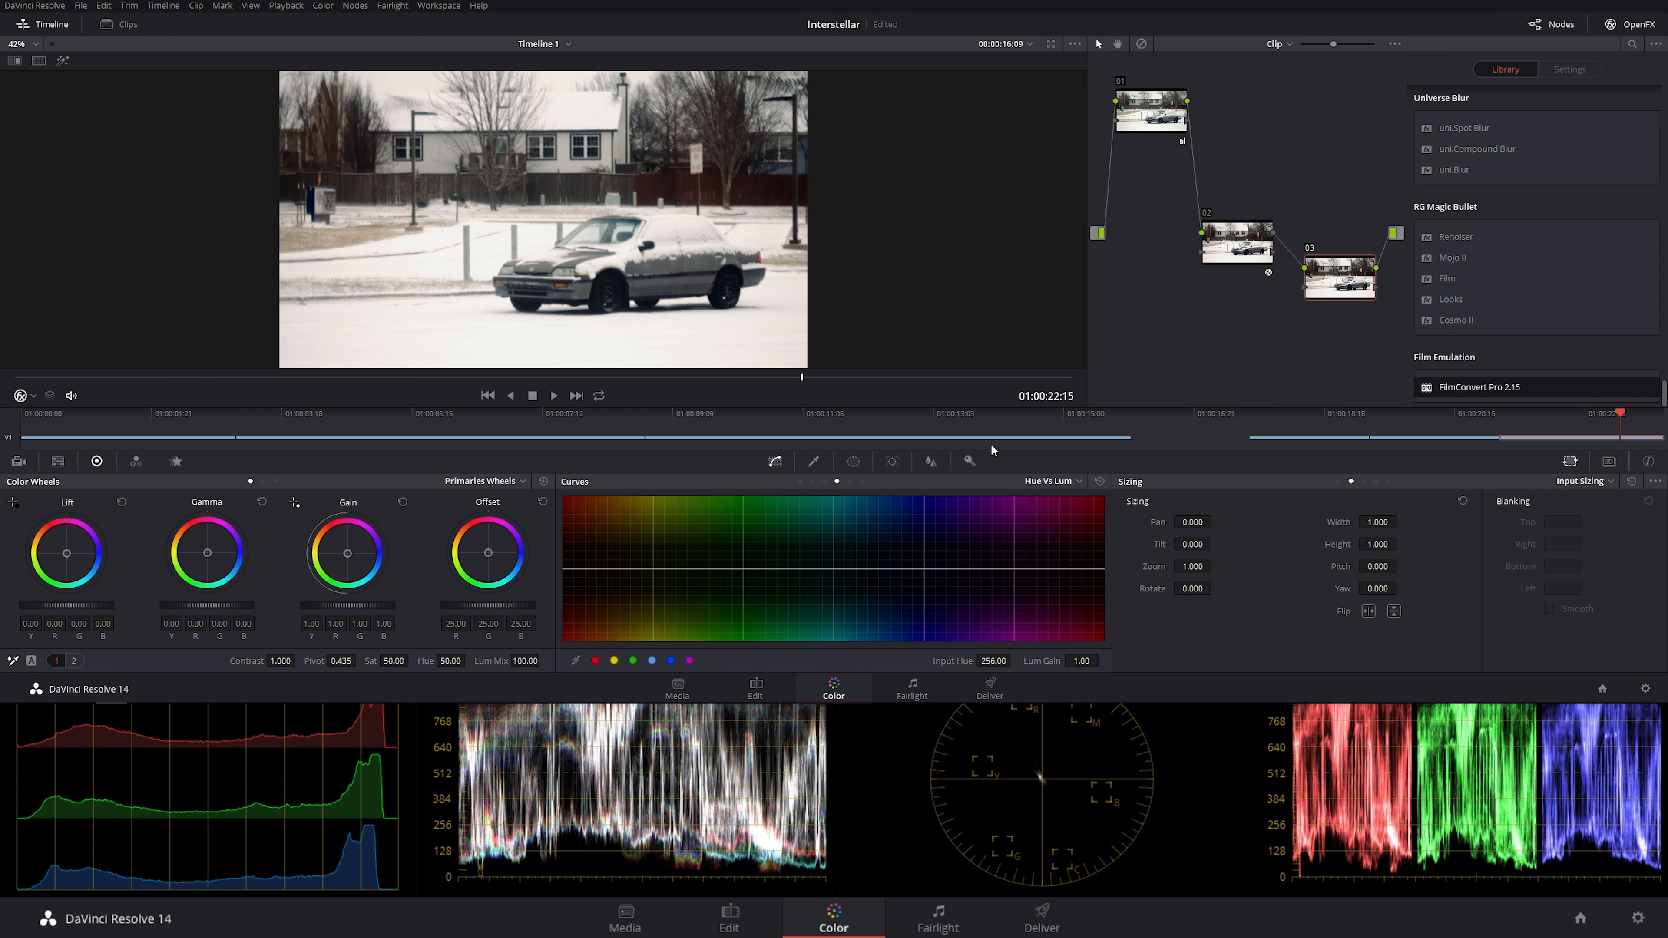
- Compare the car clip with the icy mountain reference and set node 03's Lift to 0.04, Gain to 0.90 and Gamma to 0.07
click(953, 428)
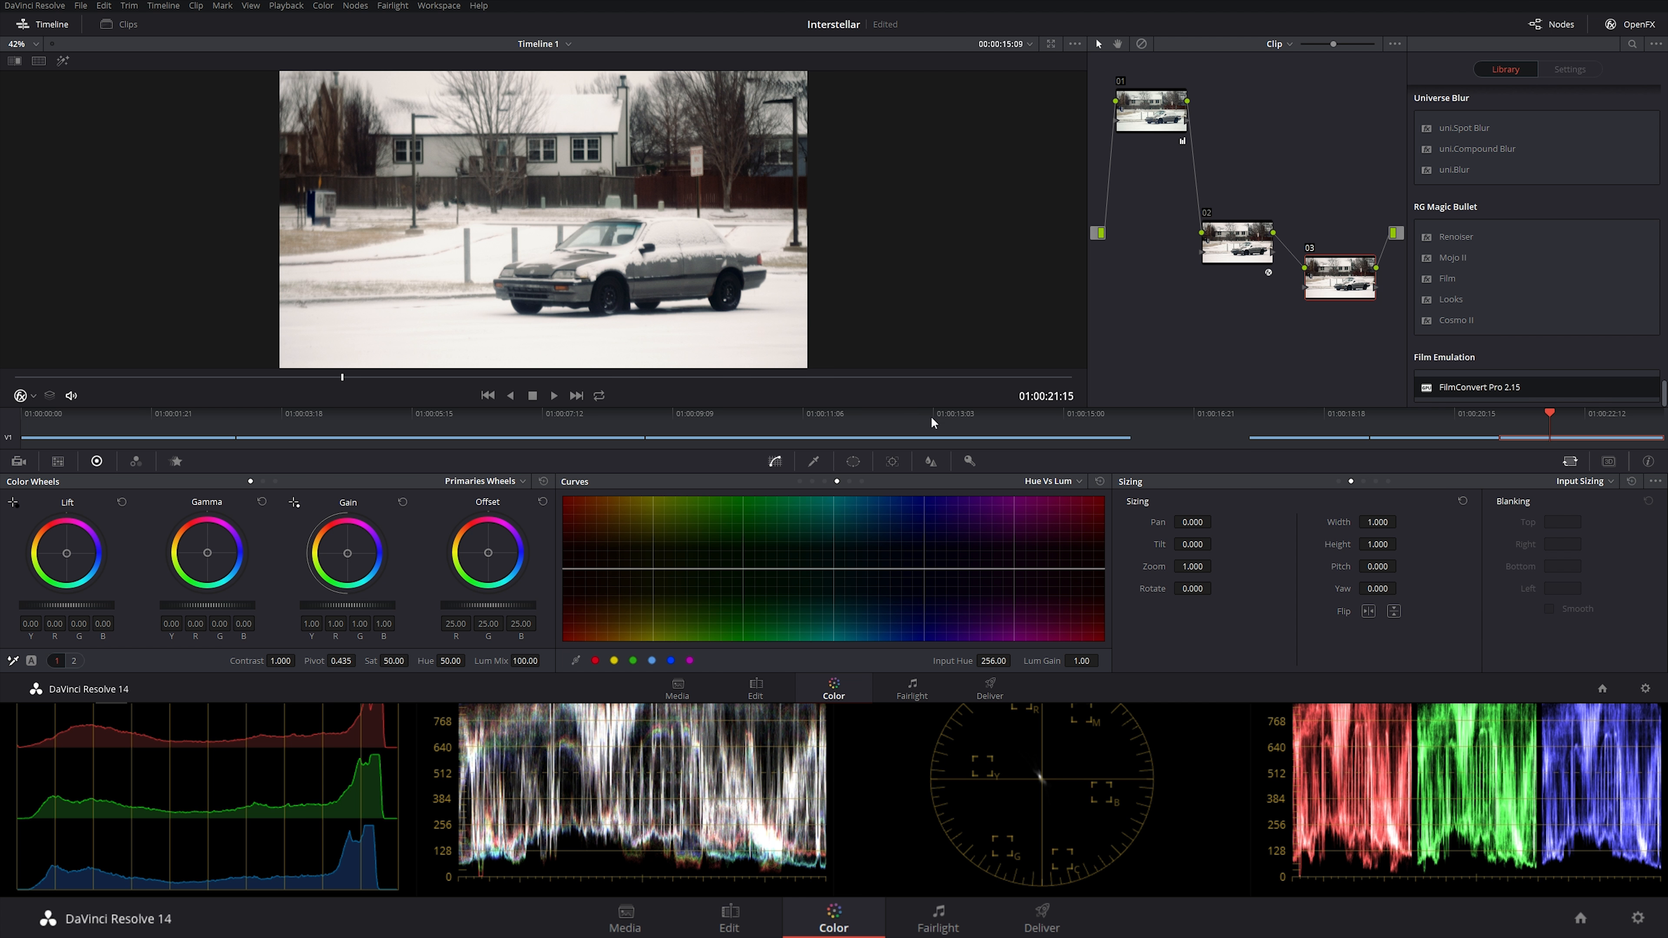
click(960, 415)
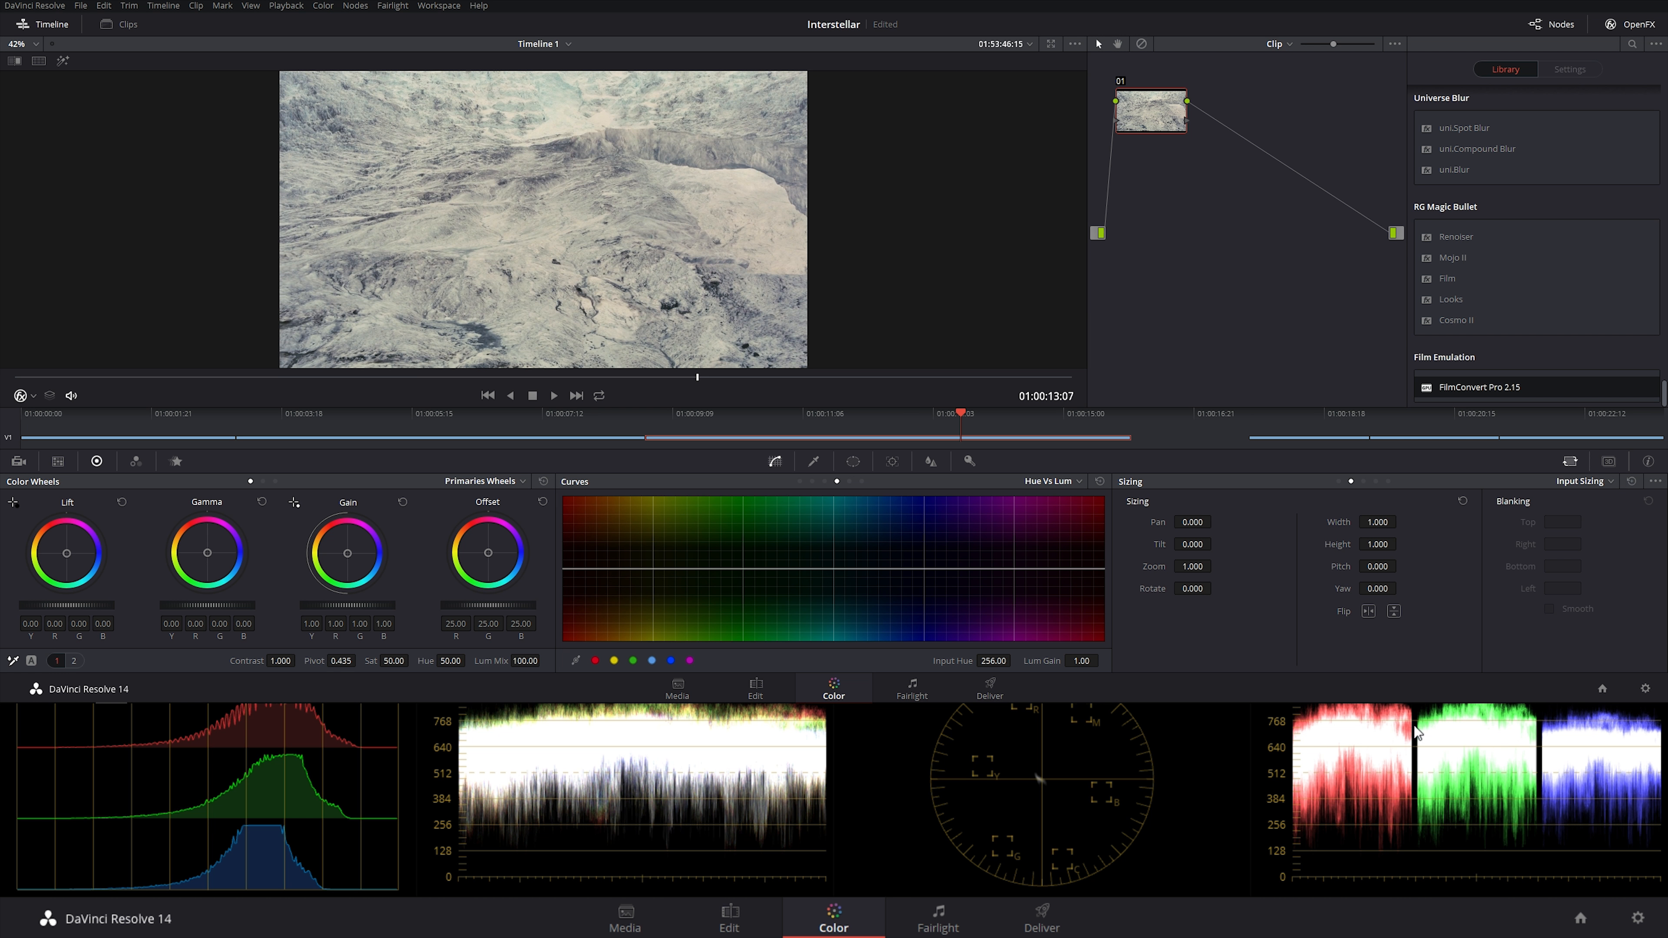
click(1575, 415)
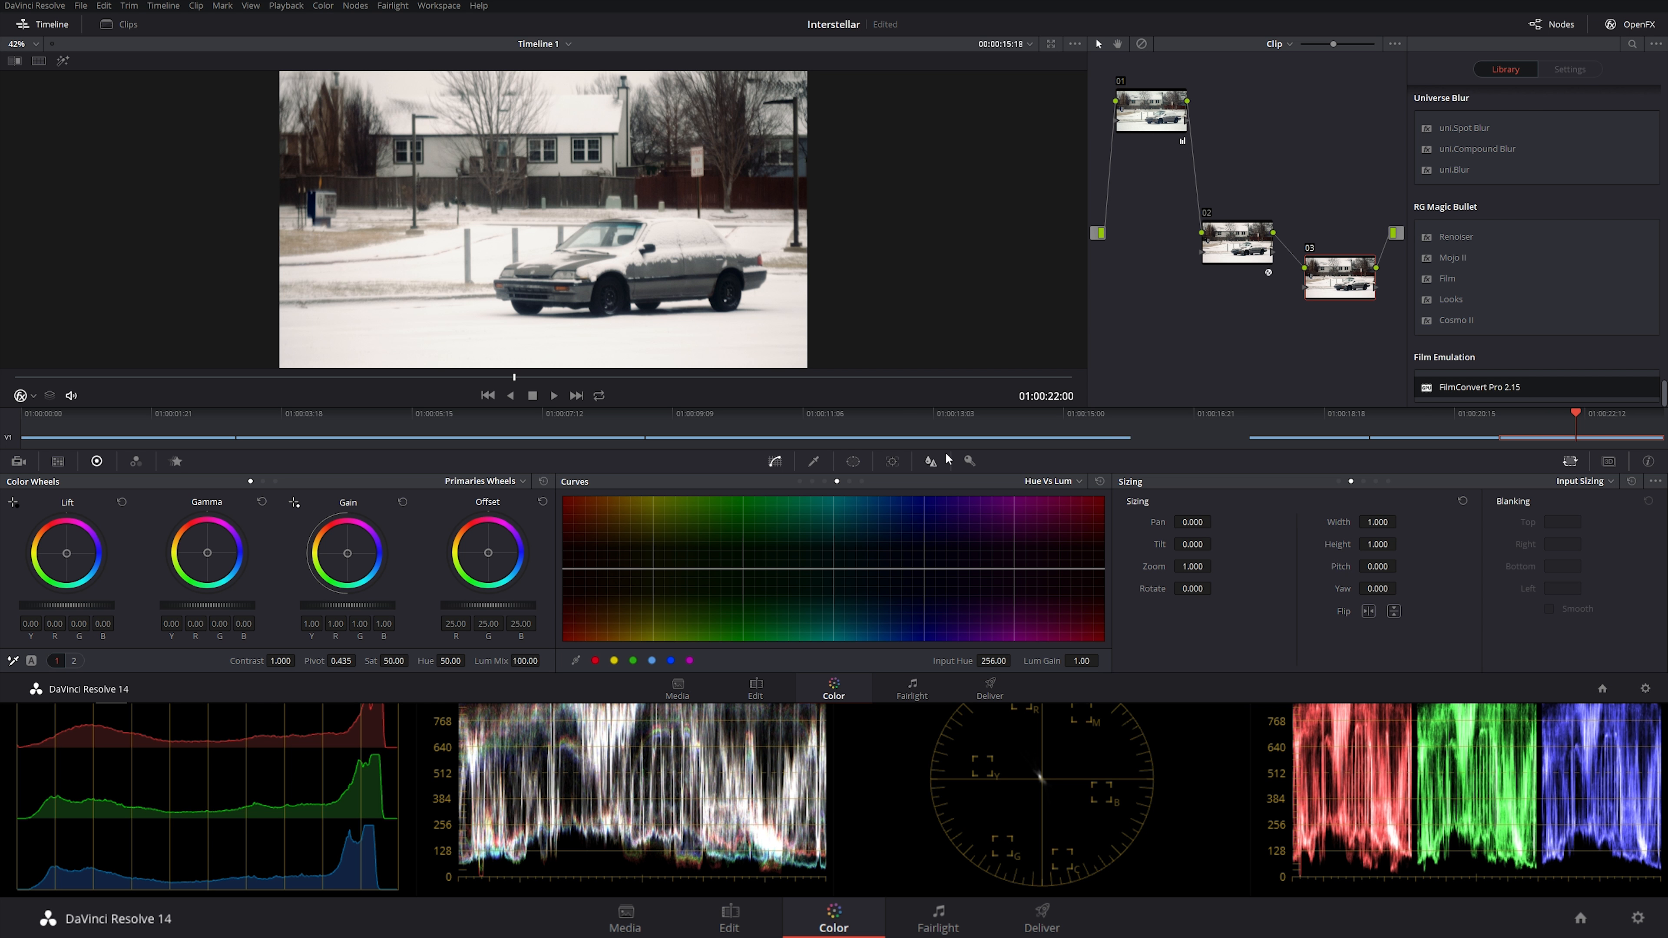
drag(66, 606, 80, 605)
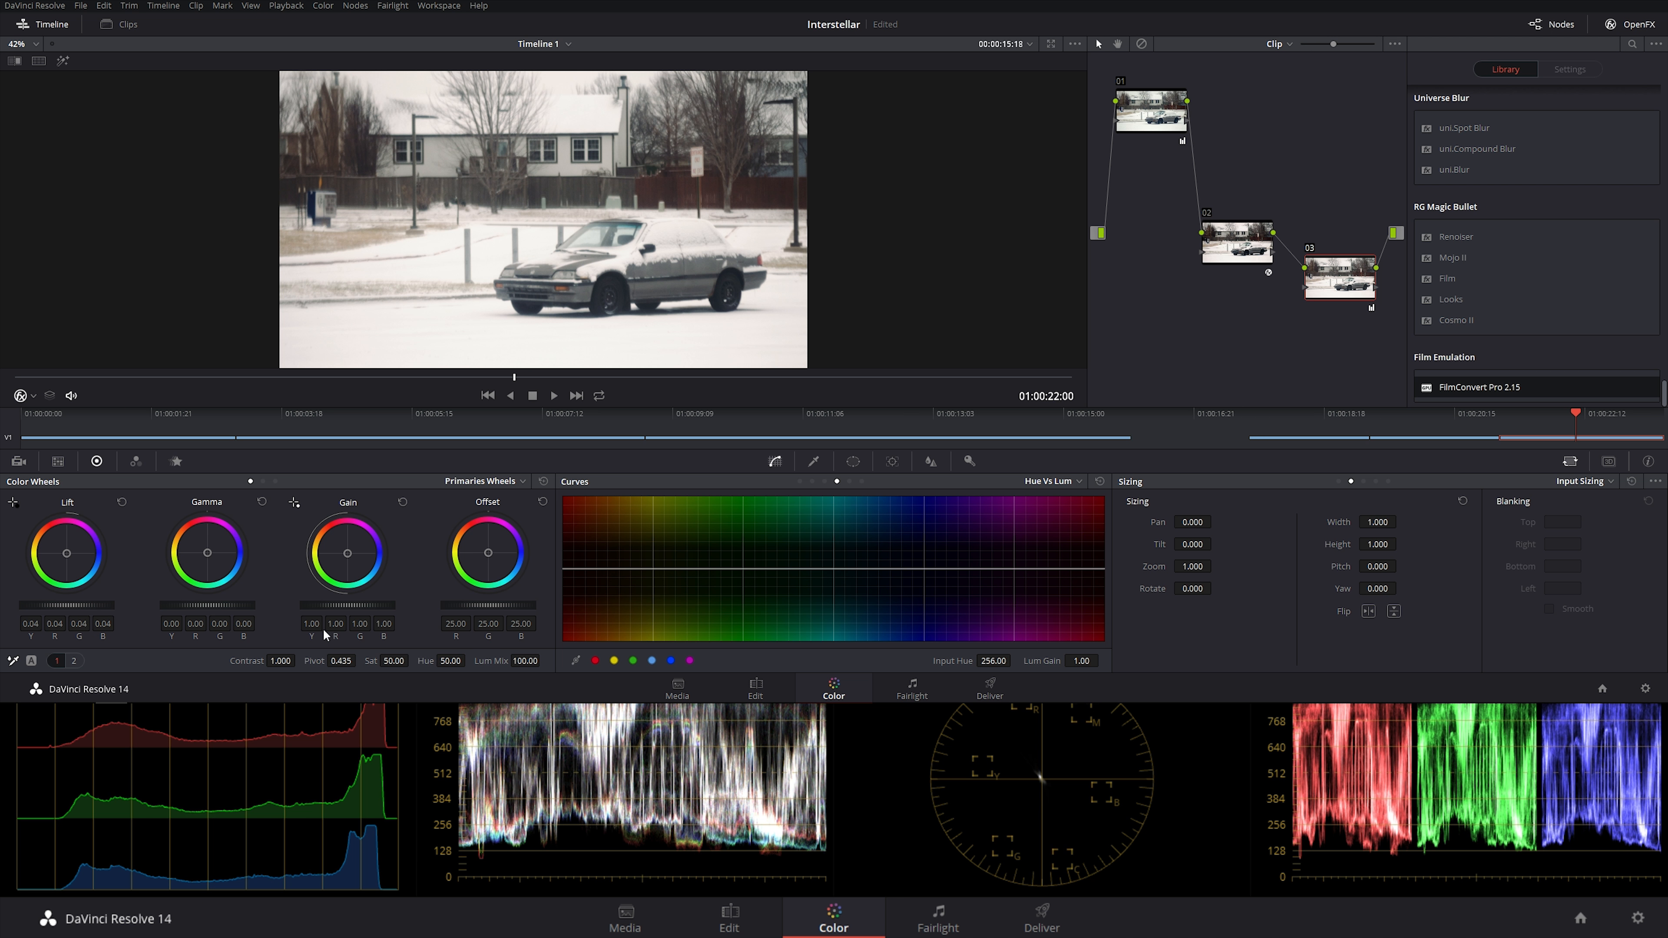
drag(359, 604, 332, 604)
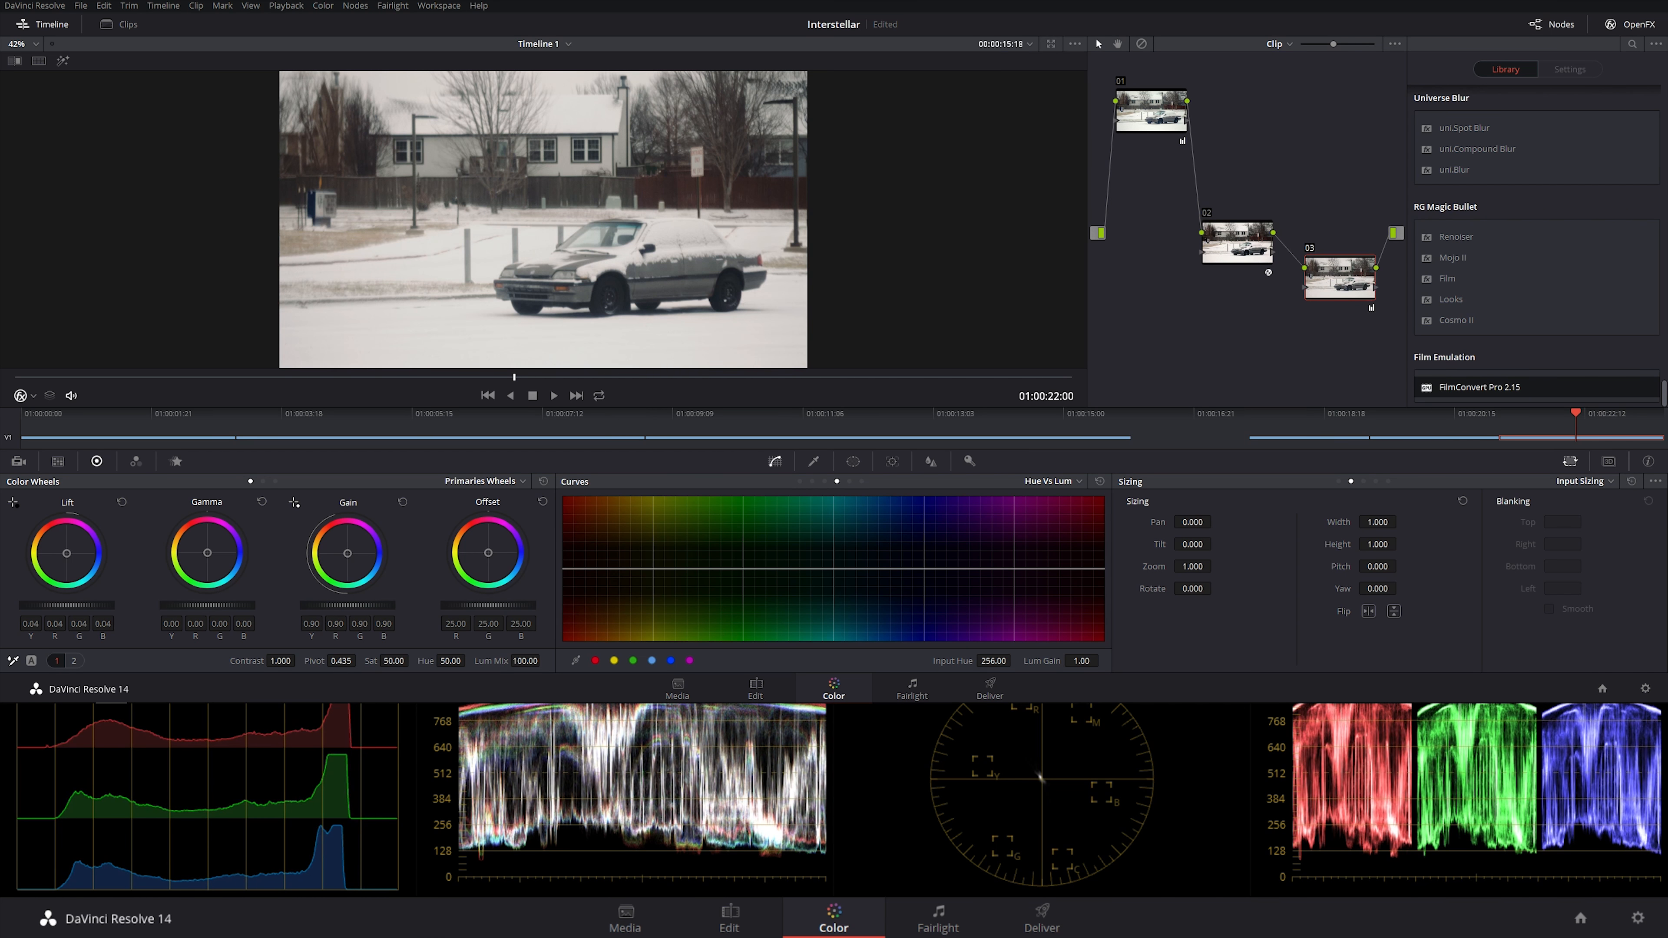
drag(210, 602, 229, 603)
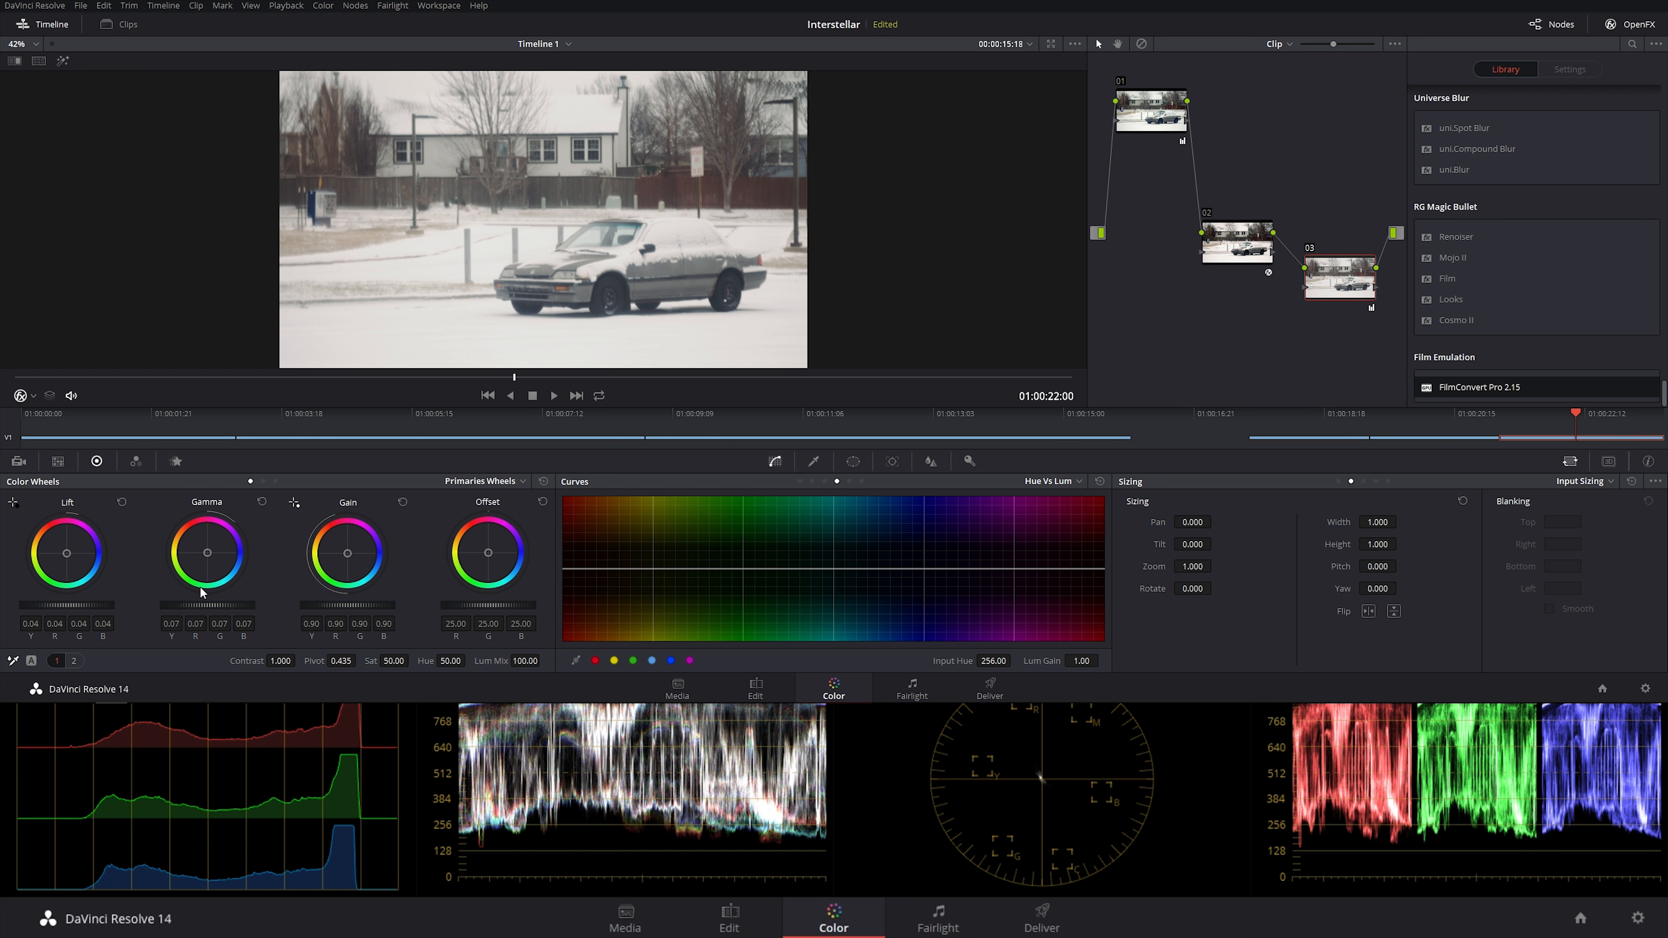
- Warm node 03's Gain to 0.86, 0.87, 0.86, 0.80, shift its Lift to 0.04, 0.03, 0.05, 0.05 and compare with the mountain reference
drag(348, 554, 347, 553)
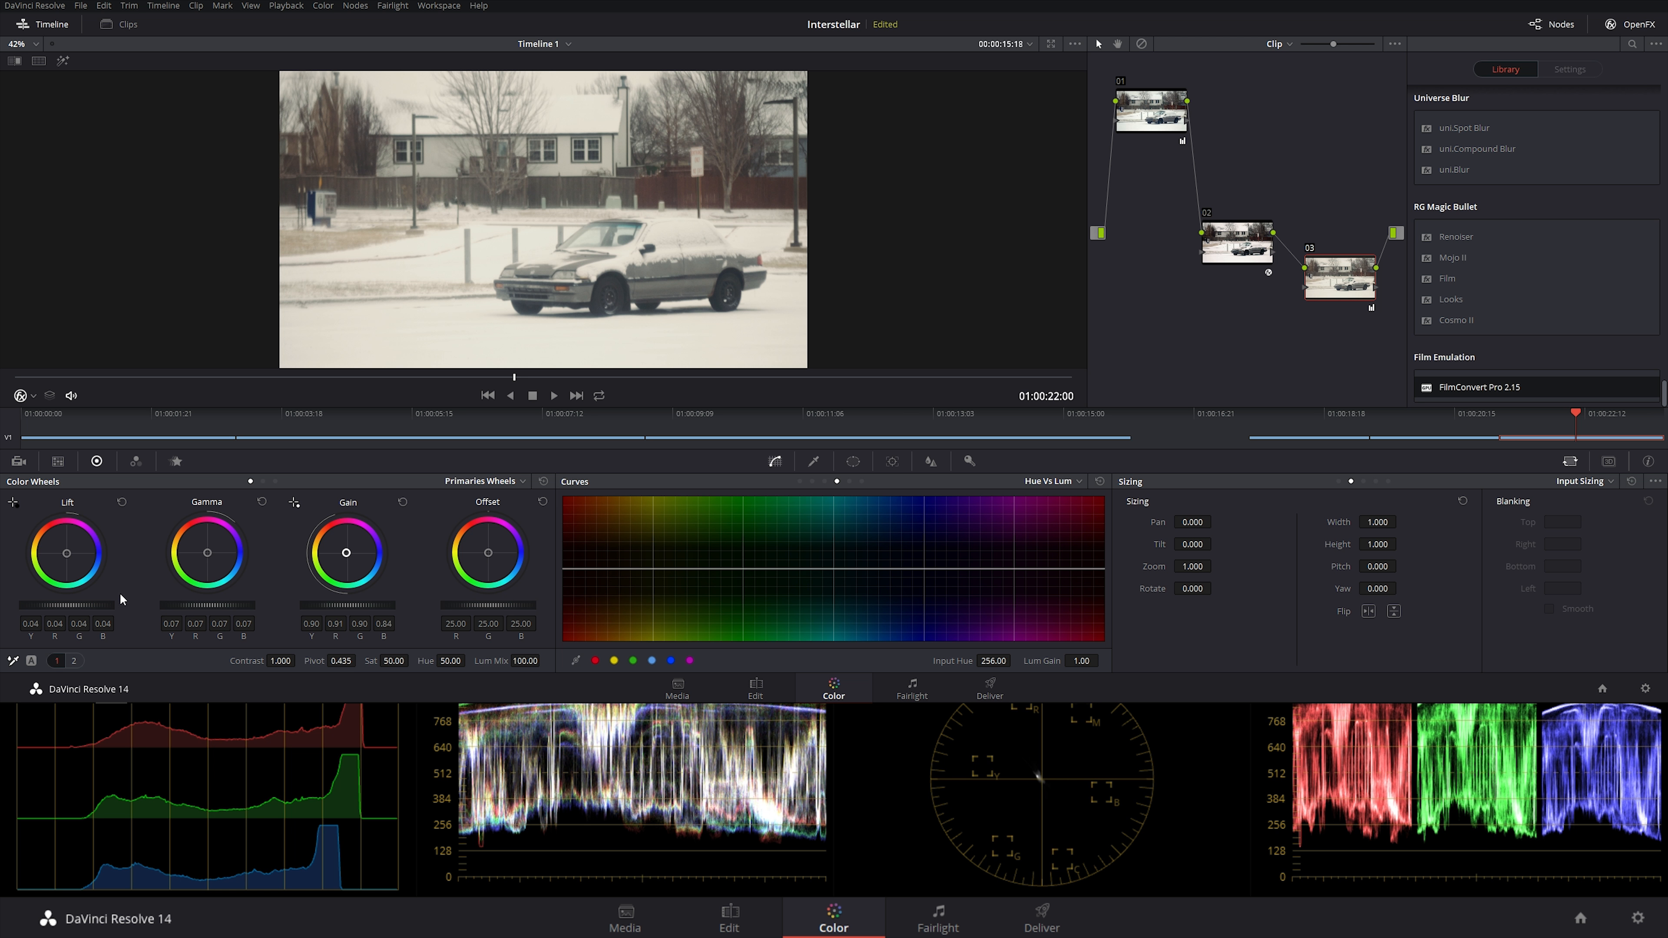
drag(66, 554, 66, 554)
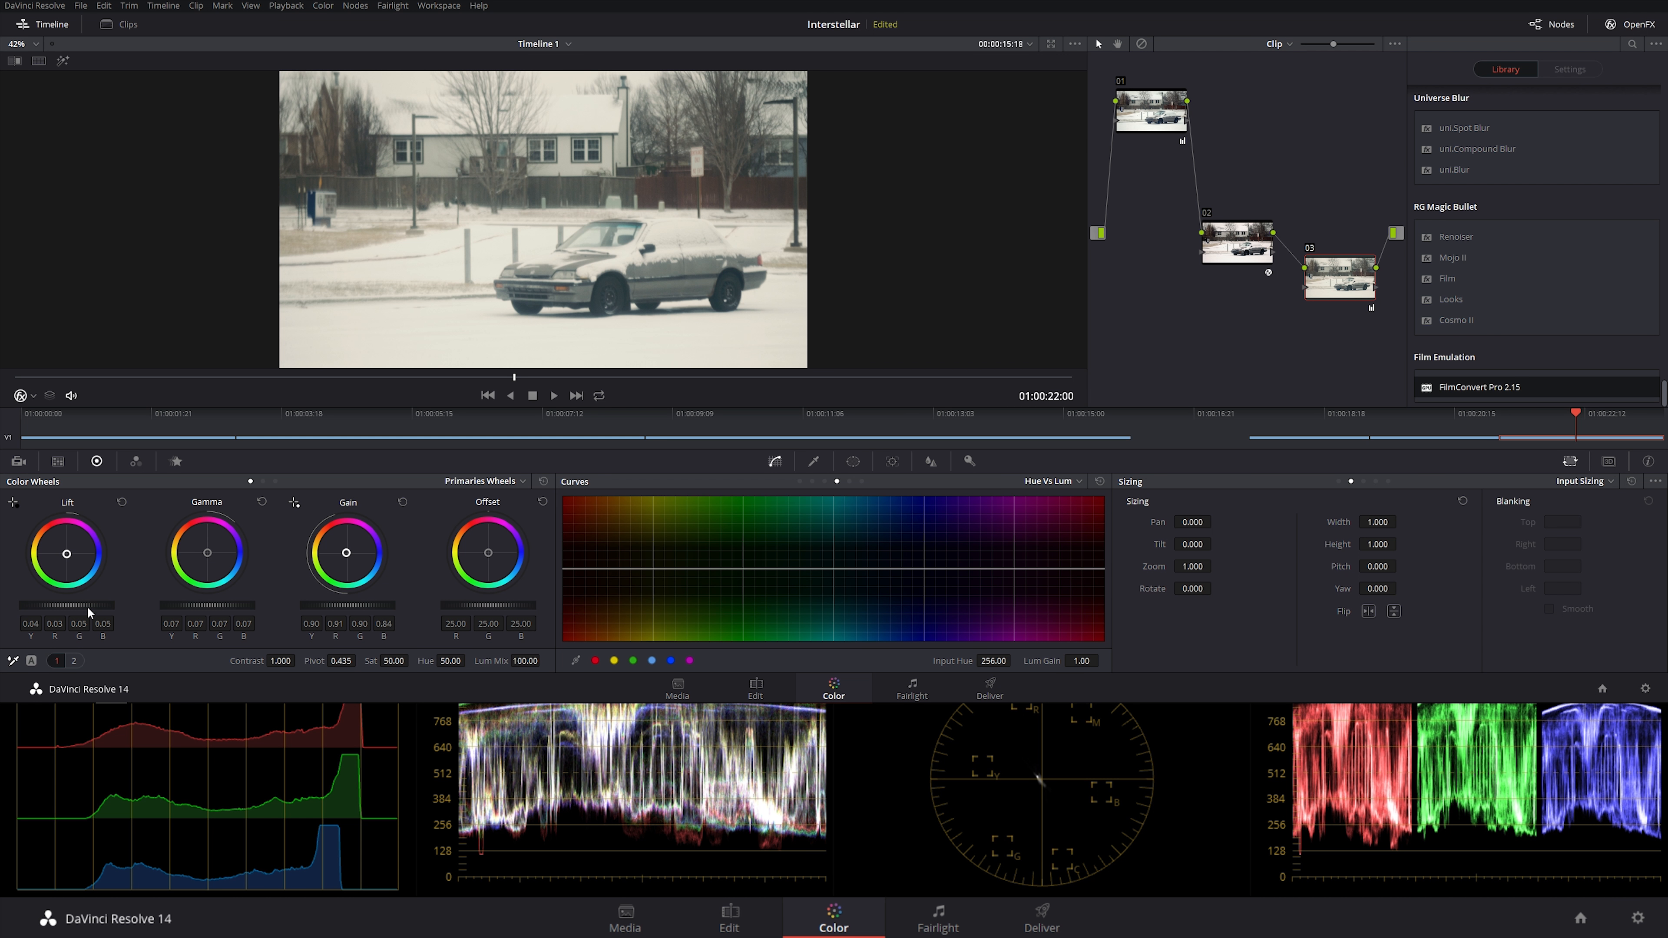
drag(360, 604, 335, 605)
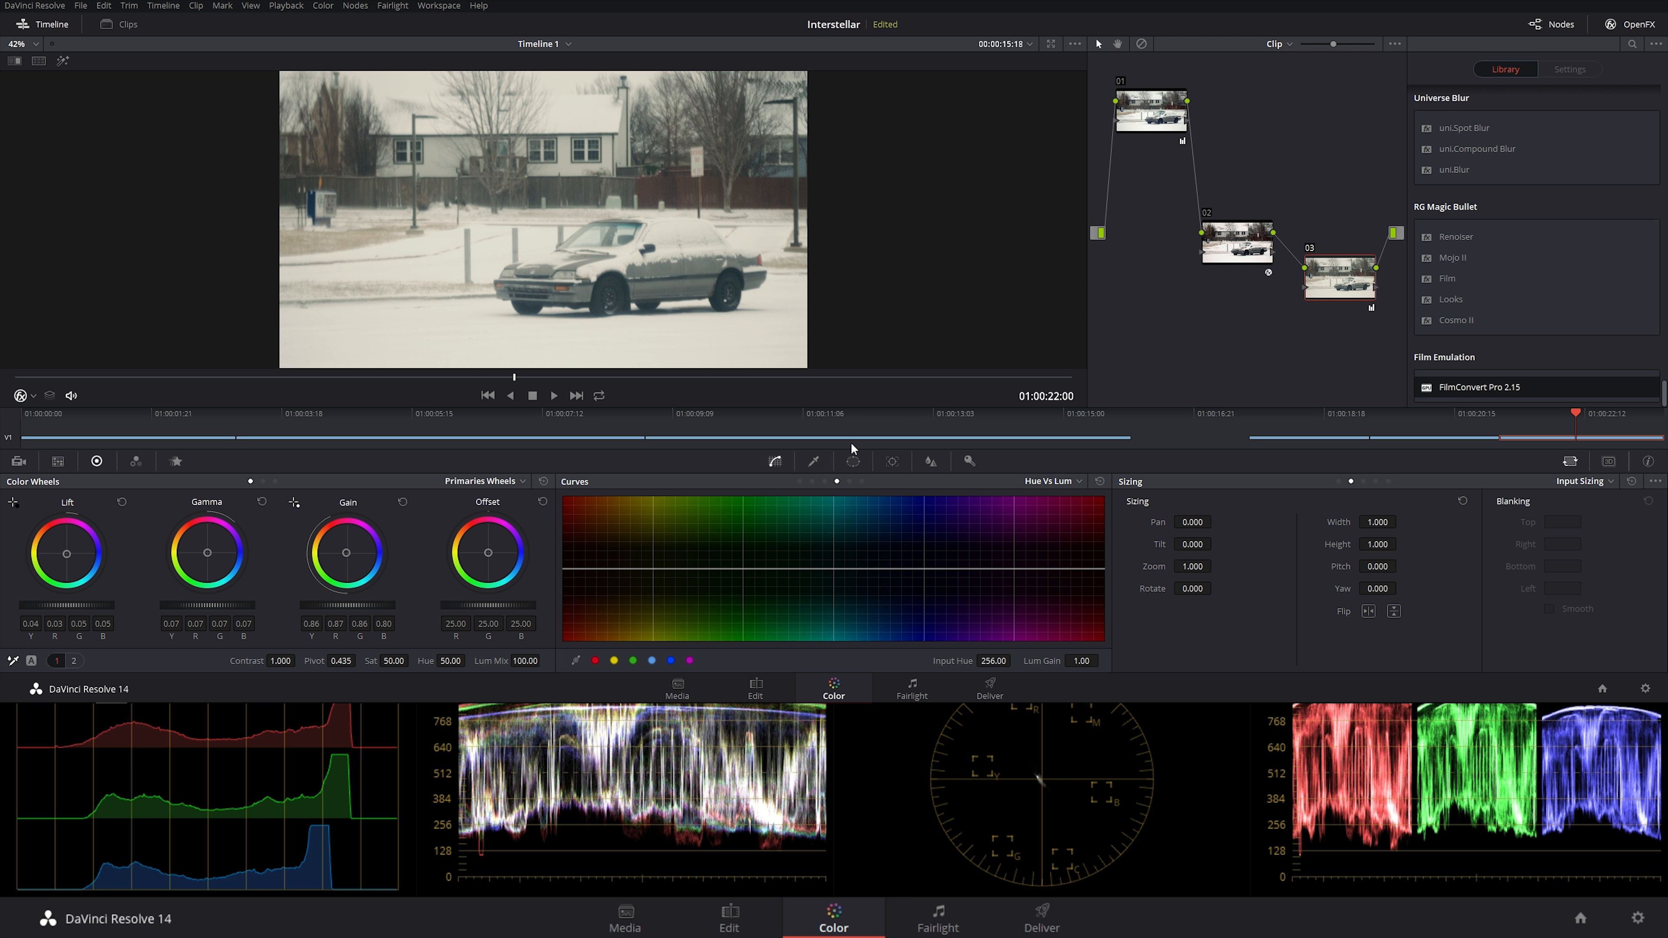
click(954, 420)
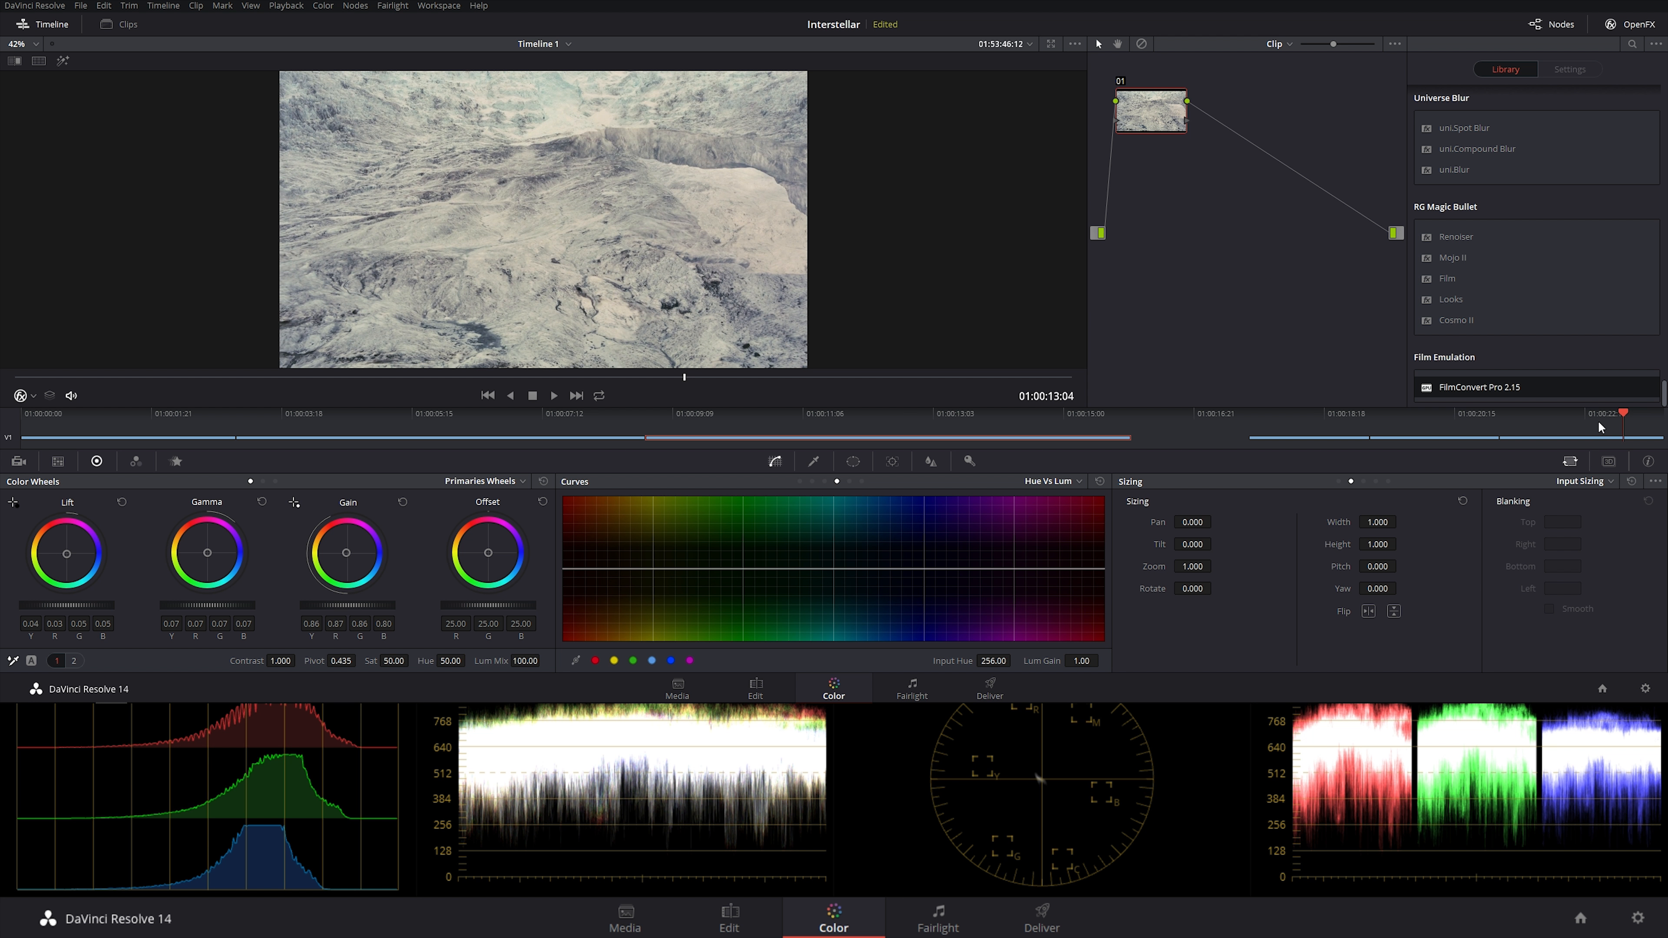
click(1592, 430)
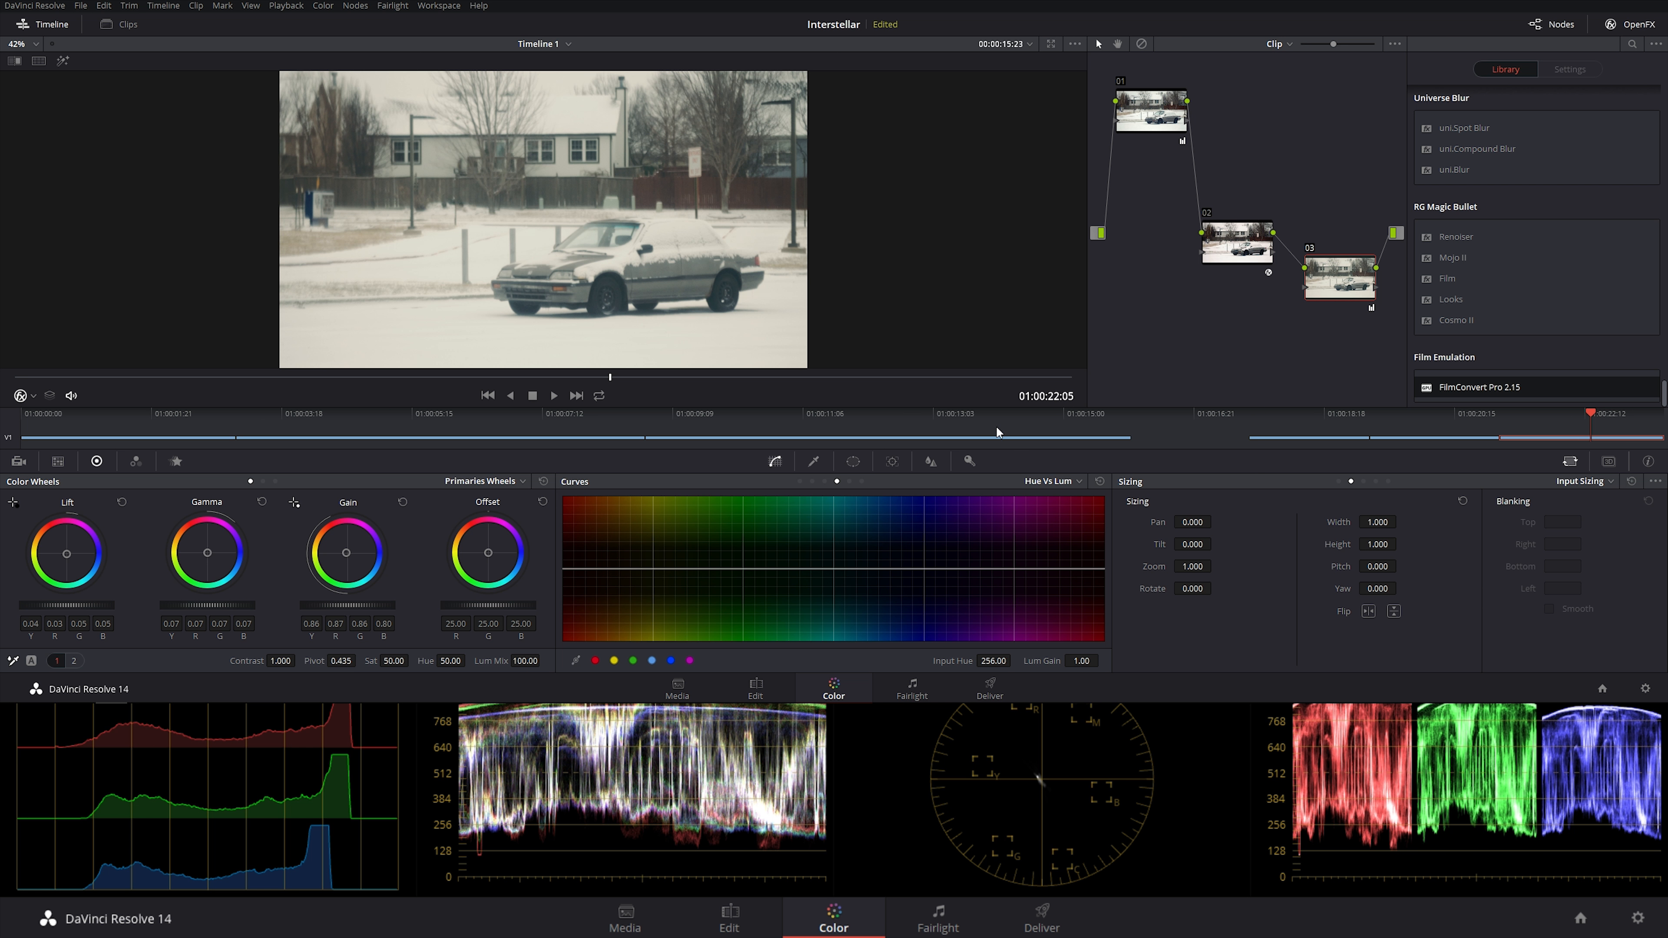
click(995, 425)
click(1578, 427)
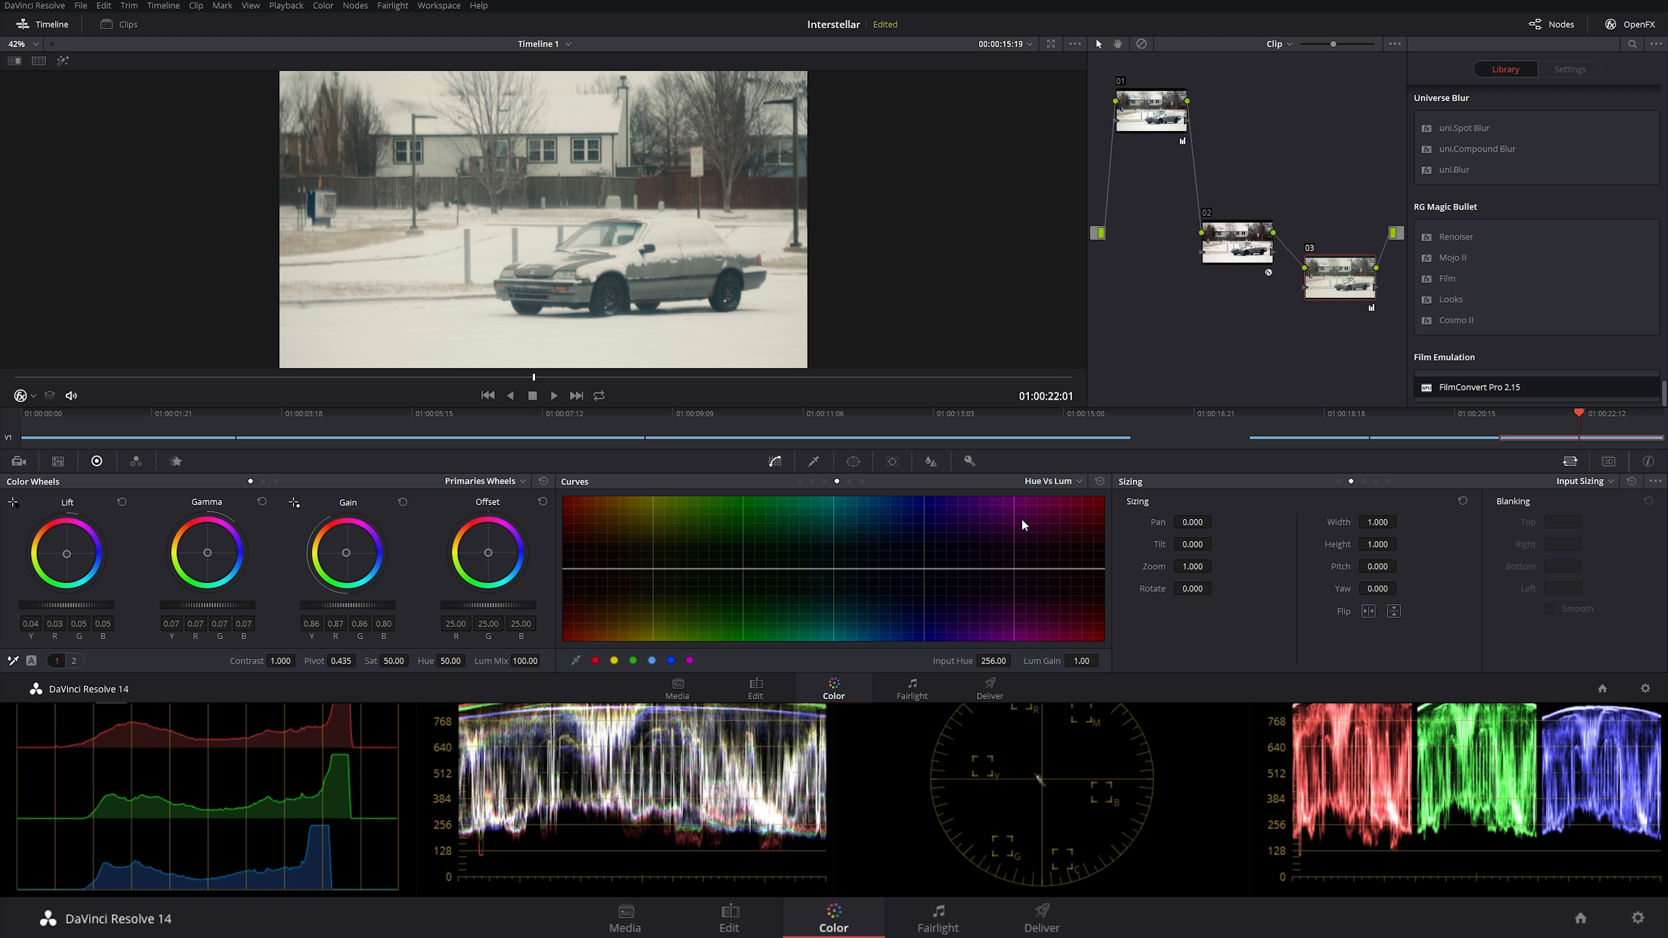
- Set the saturation of node 03 on the snowy car clip to 35
click(394, 660)
text(35)
key(Return)
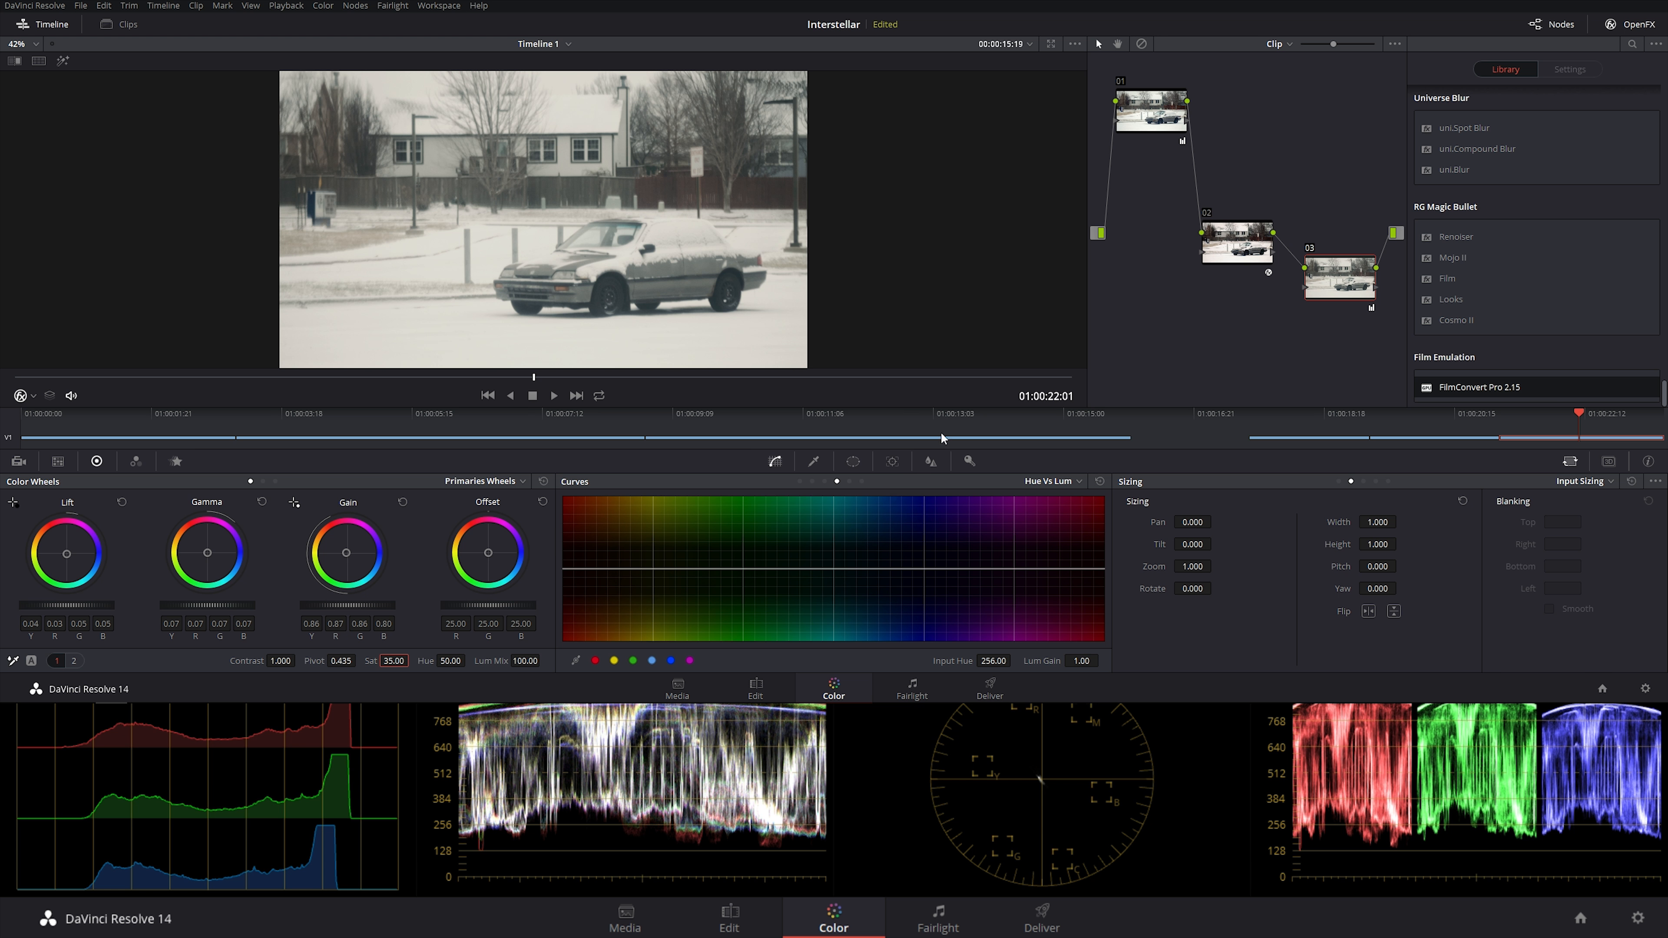
- Switch repeatedly between the snowy car clip and the icy mountain reference to compare their color and contrast
click(963, 427)
click(1569, 425)
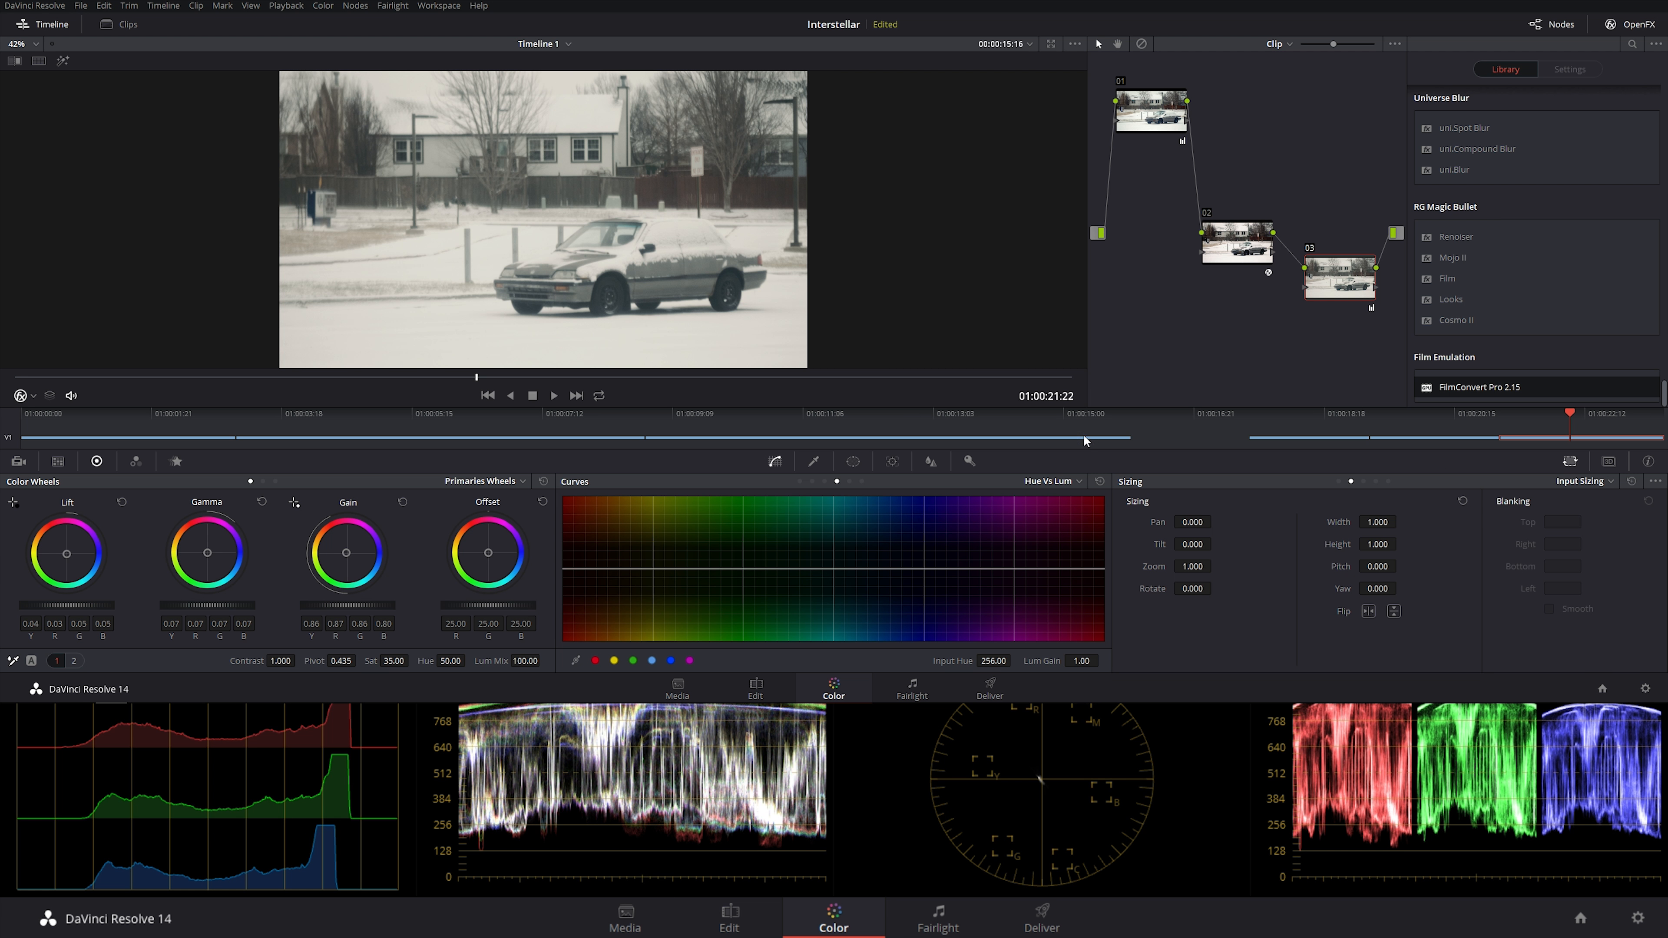
click(1075, 429)
click(1571, 418)
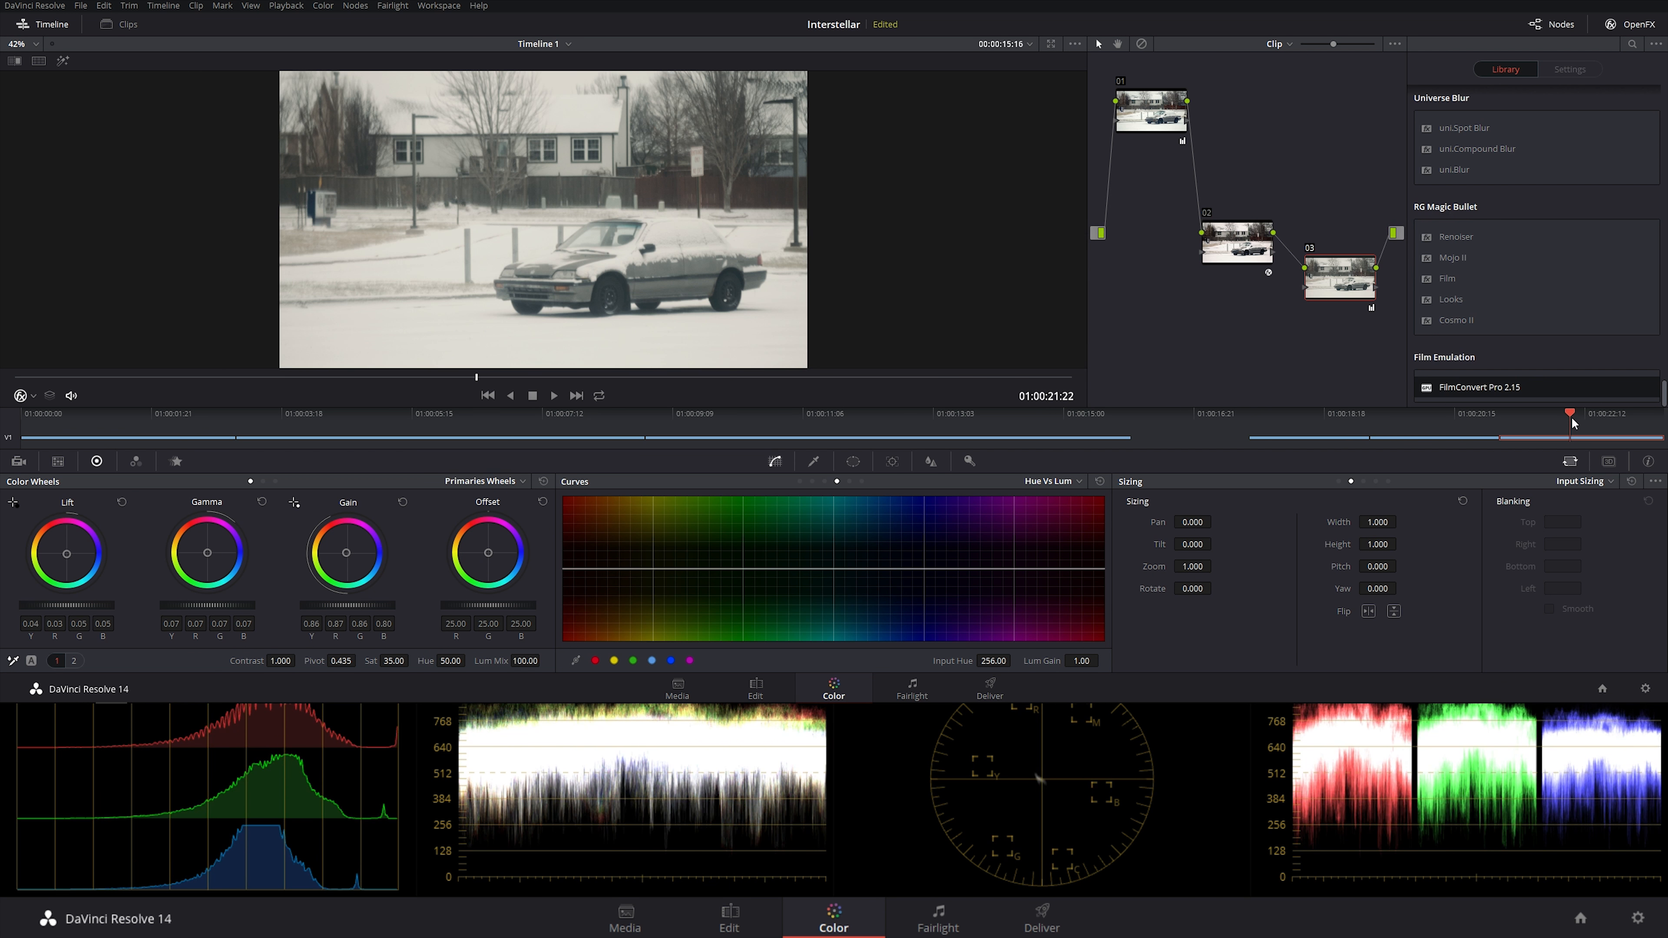
click(1050, 424)
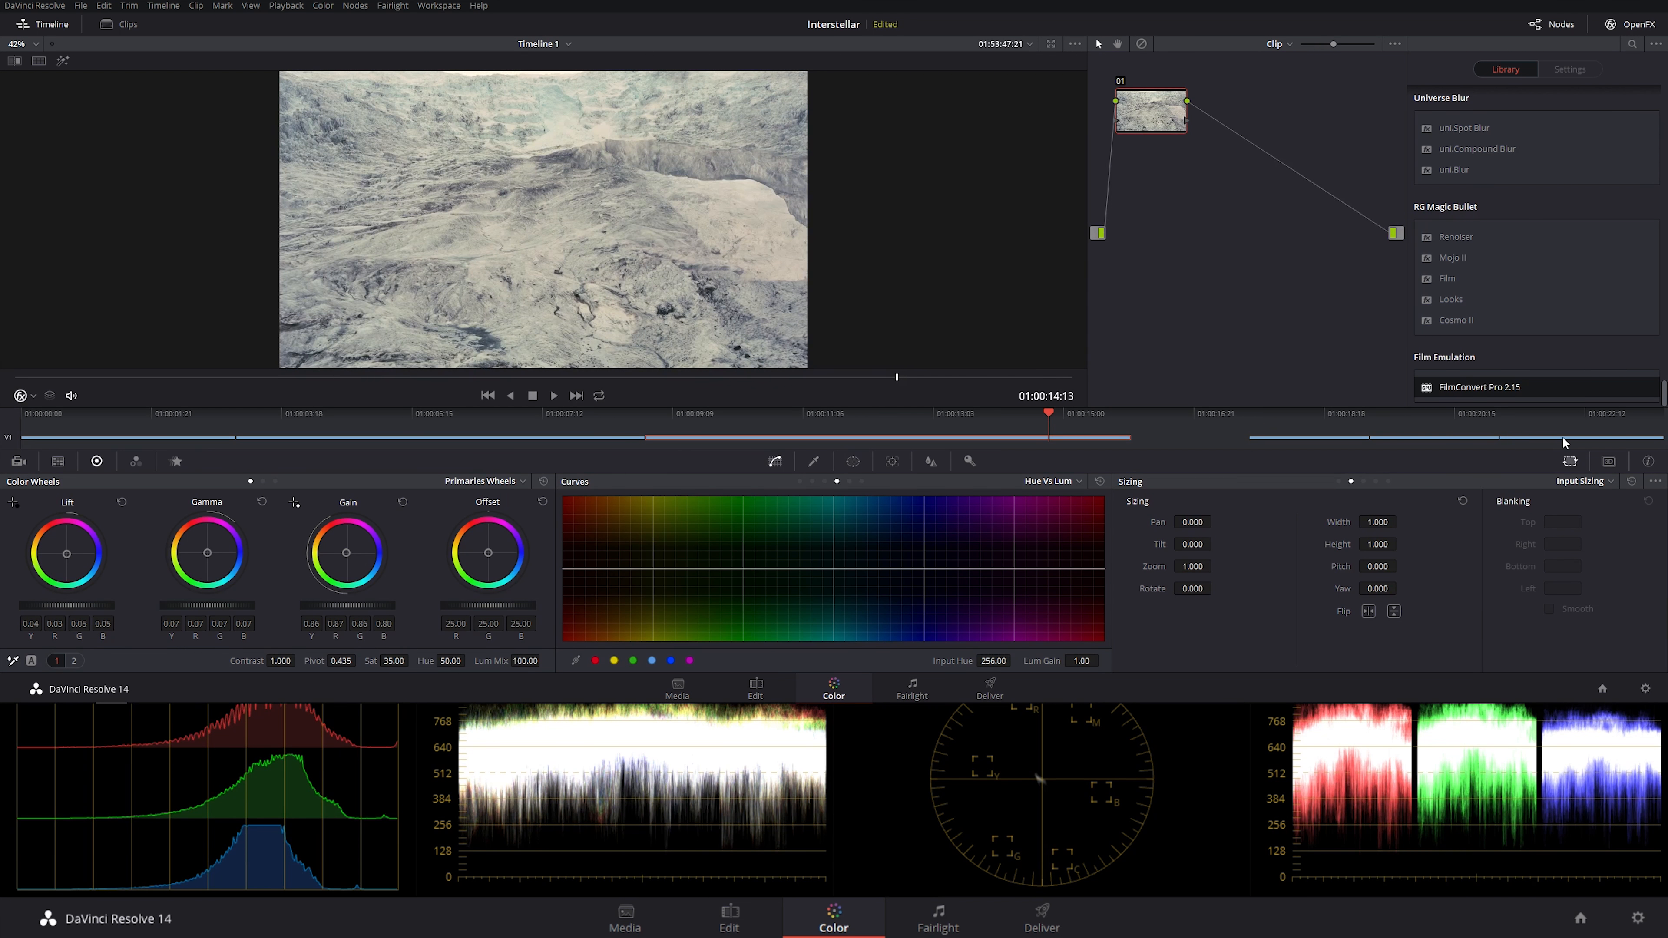
click(1500, 435)
click(1093, 431)
click(1561, 434)
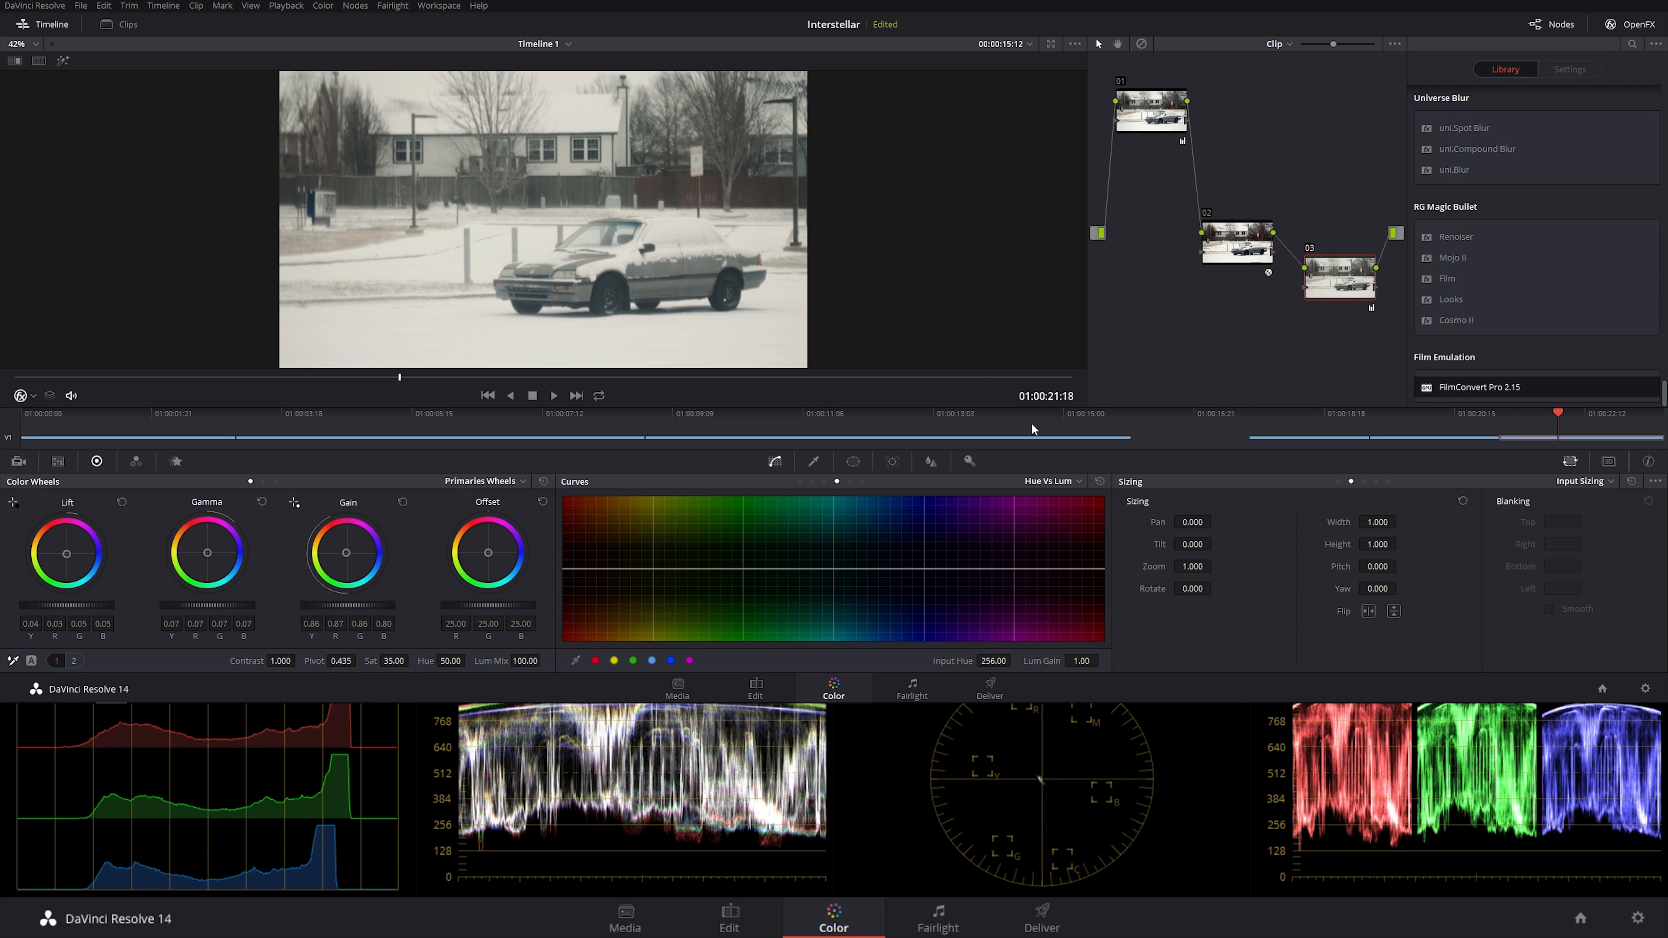
click(1032, 425)
click(1553, 418)
- Set node 03's Contrast to 1.410, Gain to 0.75, 0.76, 0.75, 0.70 and Lift to 0.08, 0.07, 0.08, 0.08, checking against the mountain reference
drag(299, 660, 308, 661)
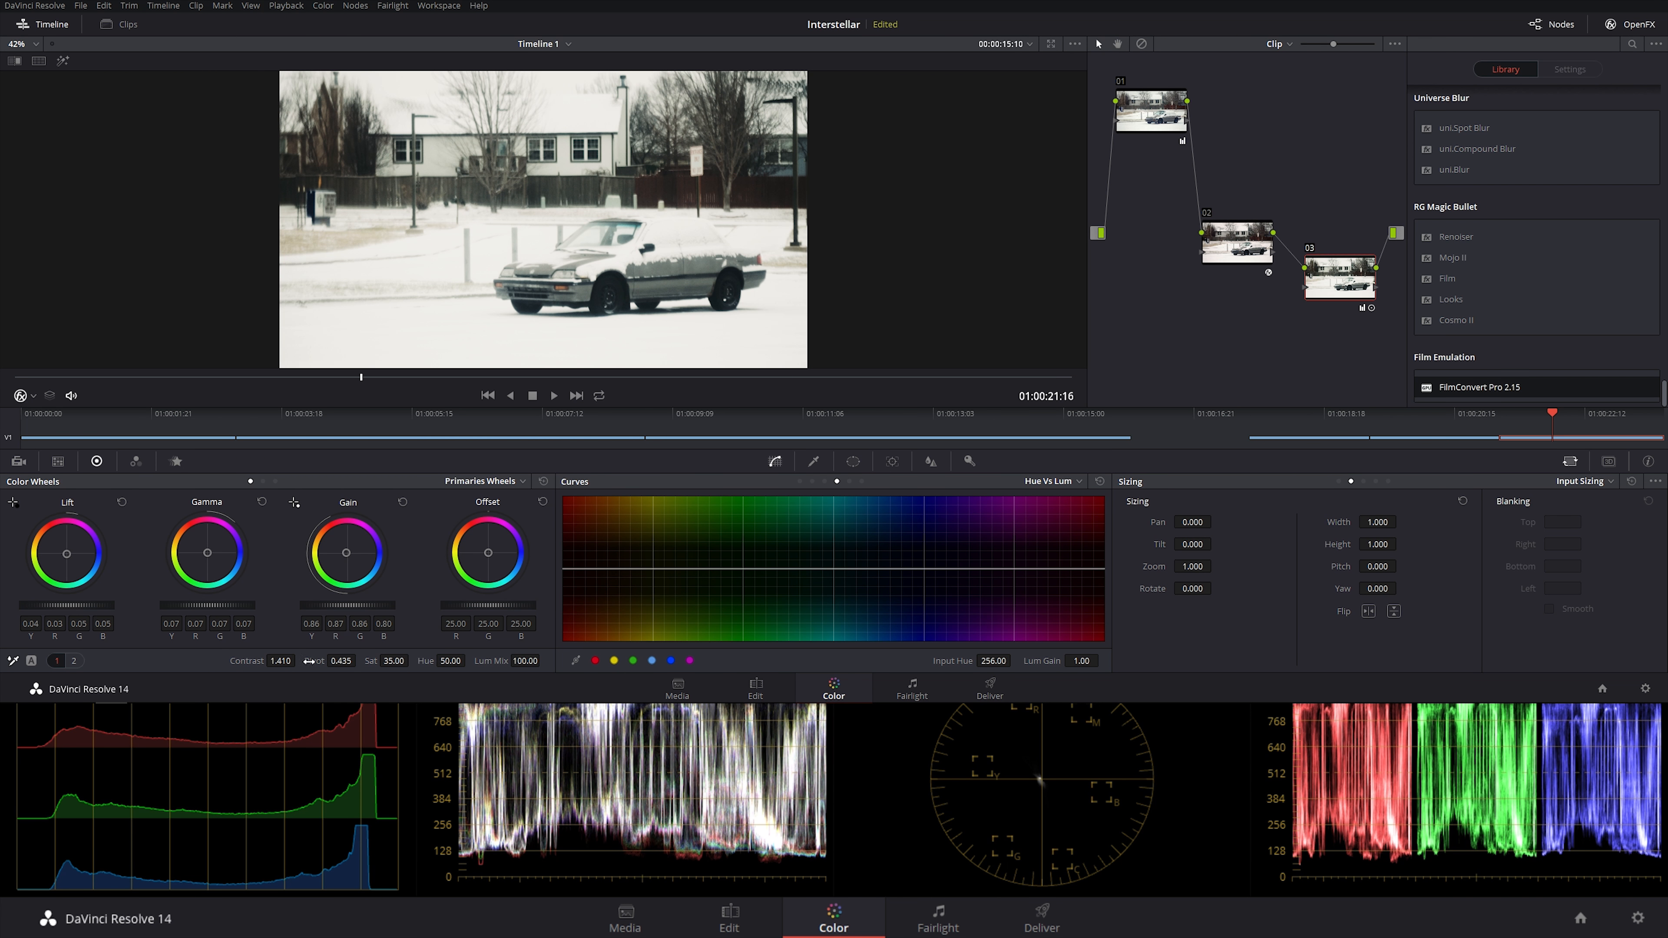
drag(347, 605, 302, 613)
drag(72, 613, 85, 613)
drag(66, 604, 63, 605)
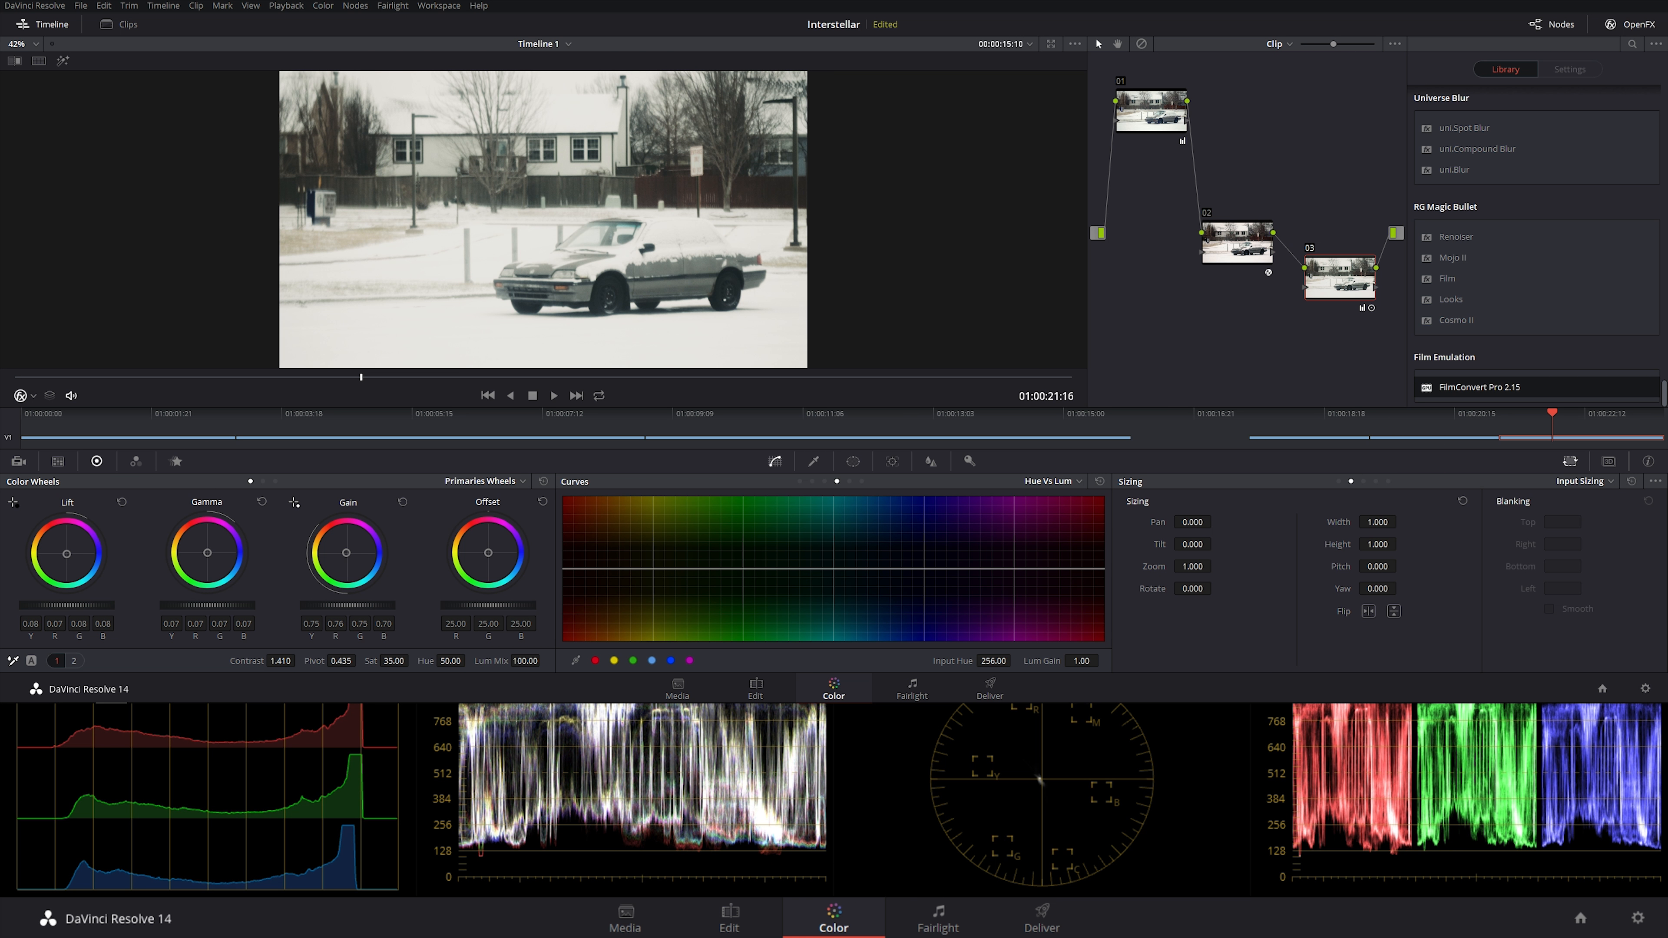
click(1027, 414)
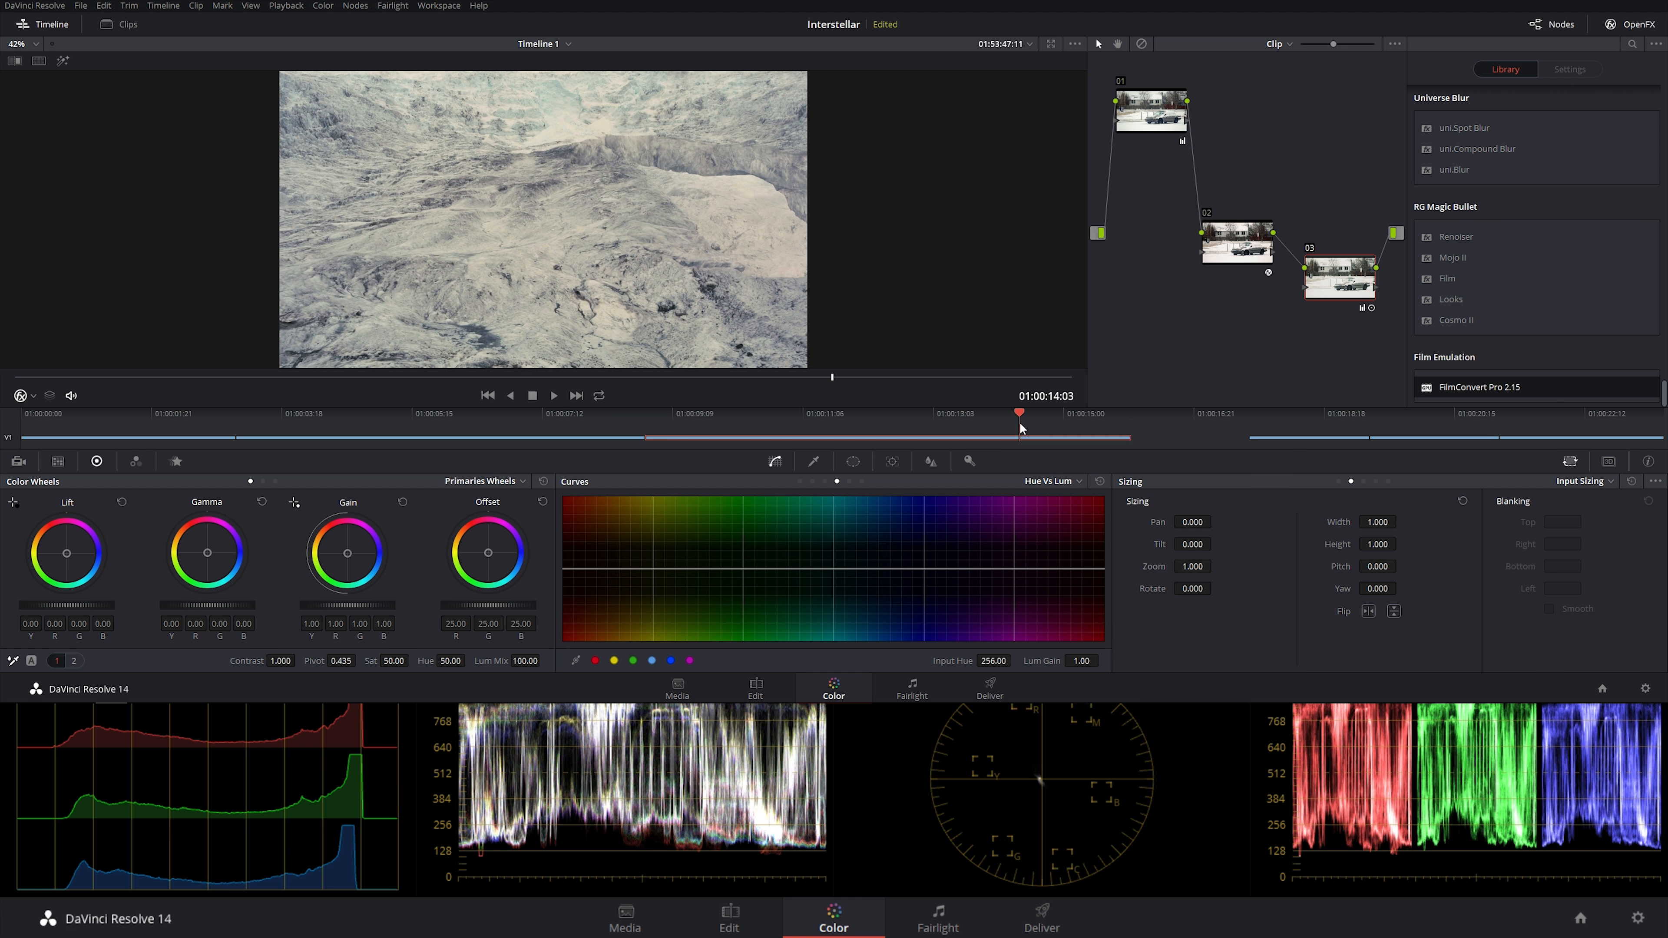
click(1560, 424)
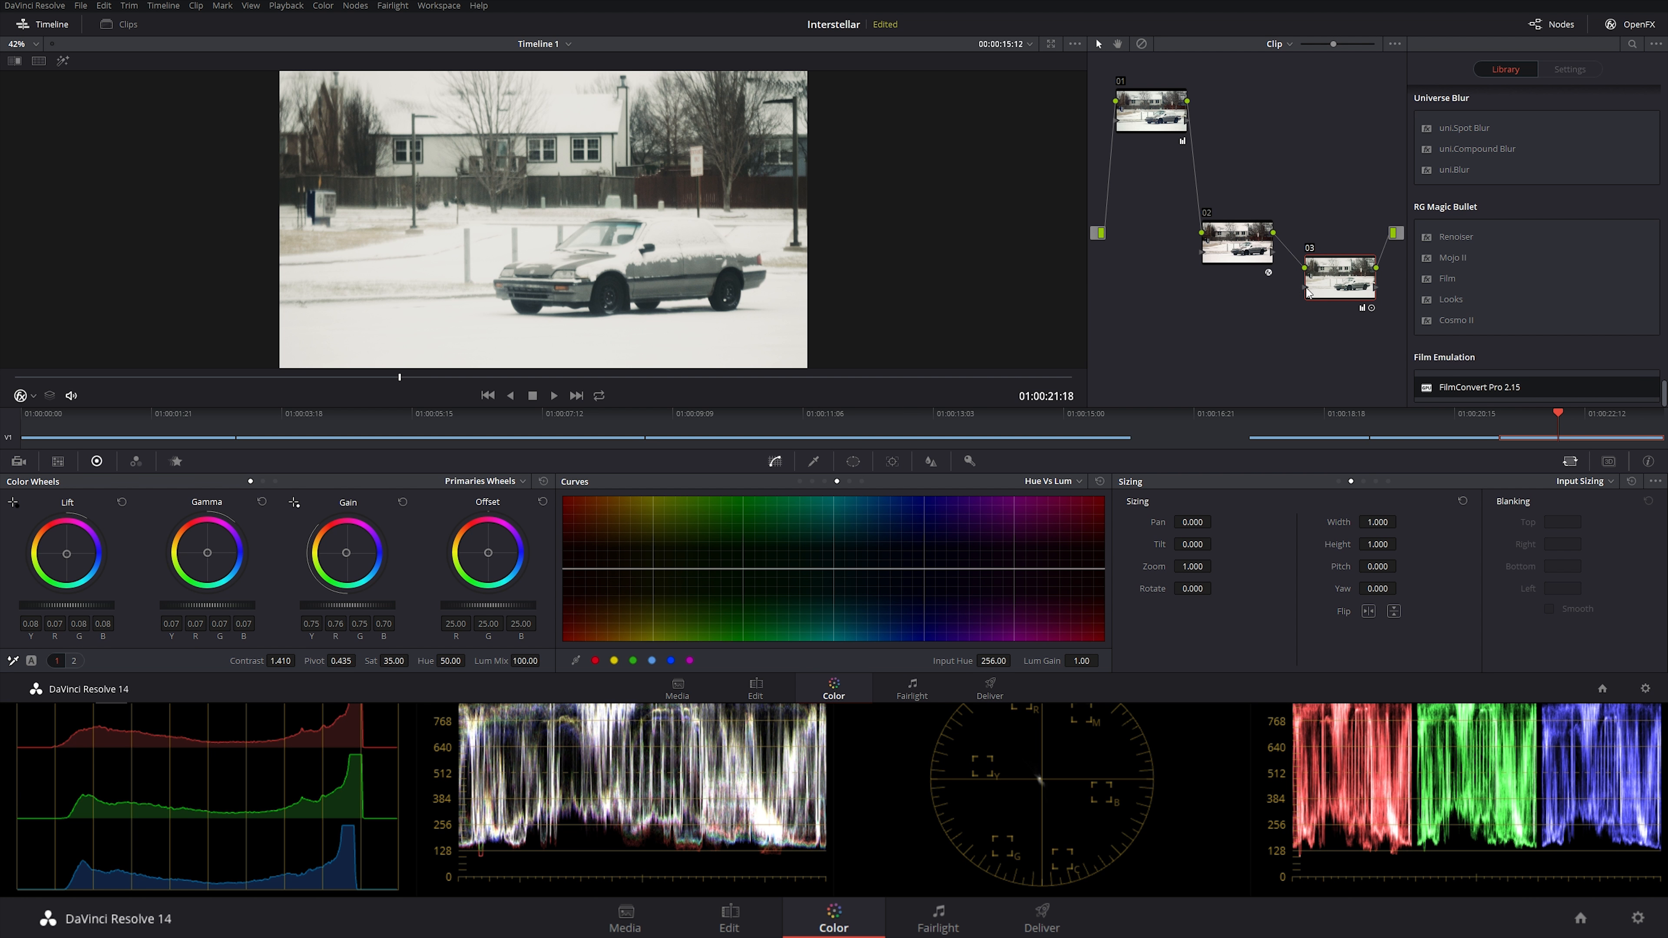
click(1009, 425)
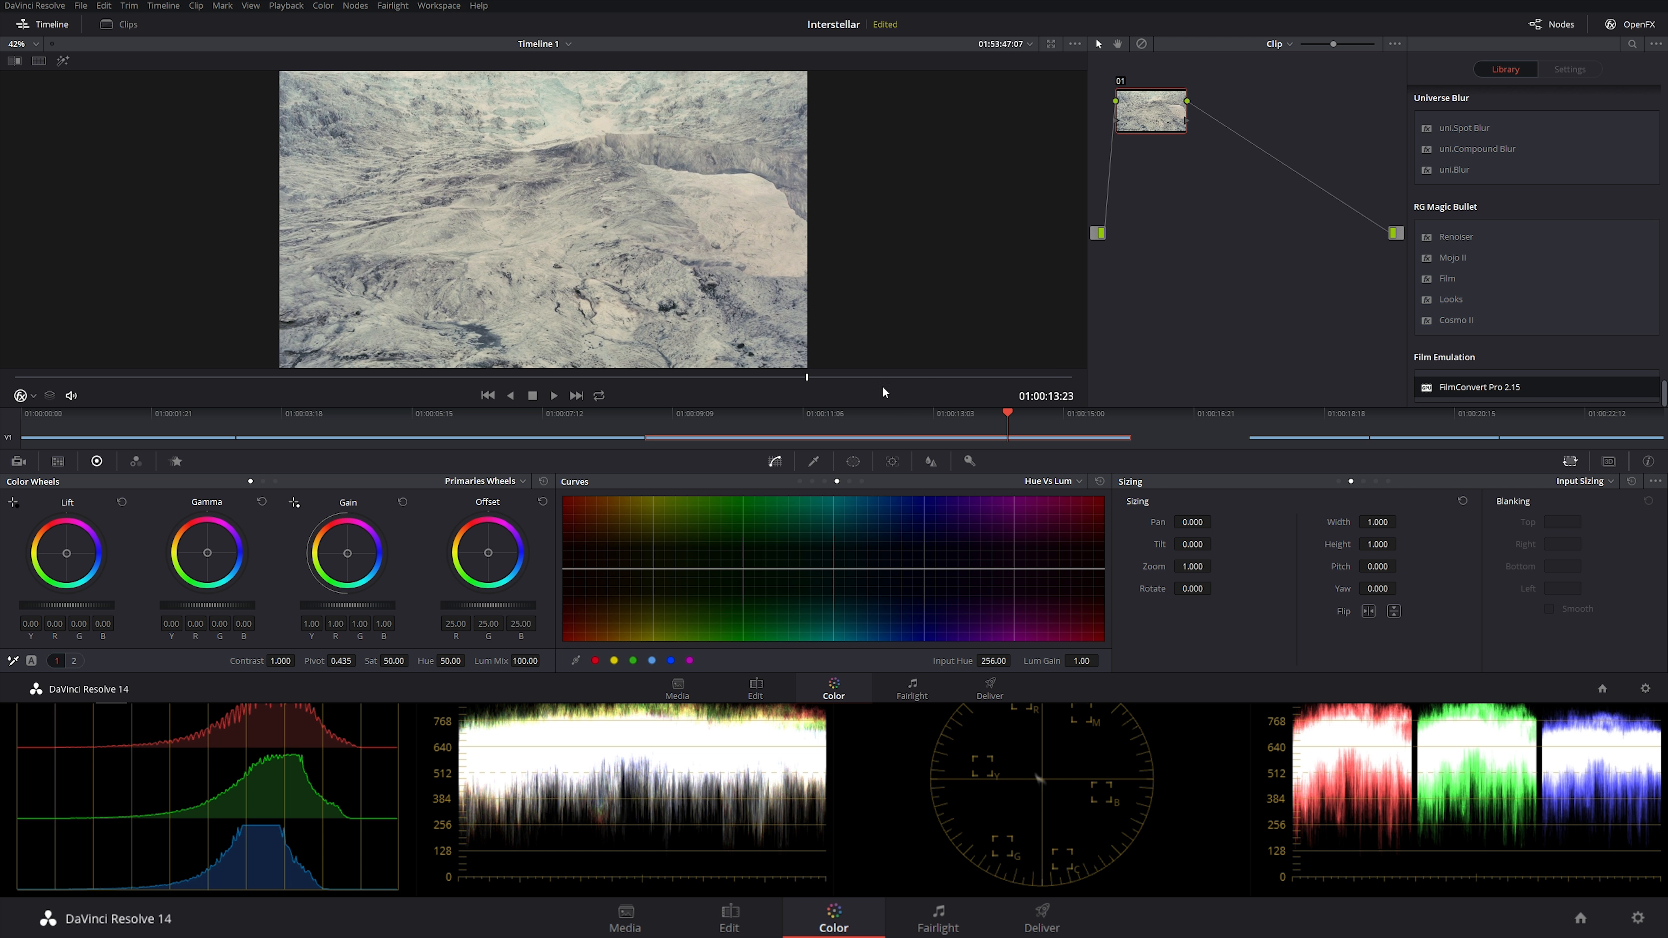
click(1578, 419)
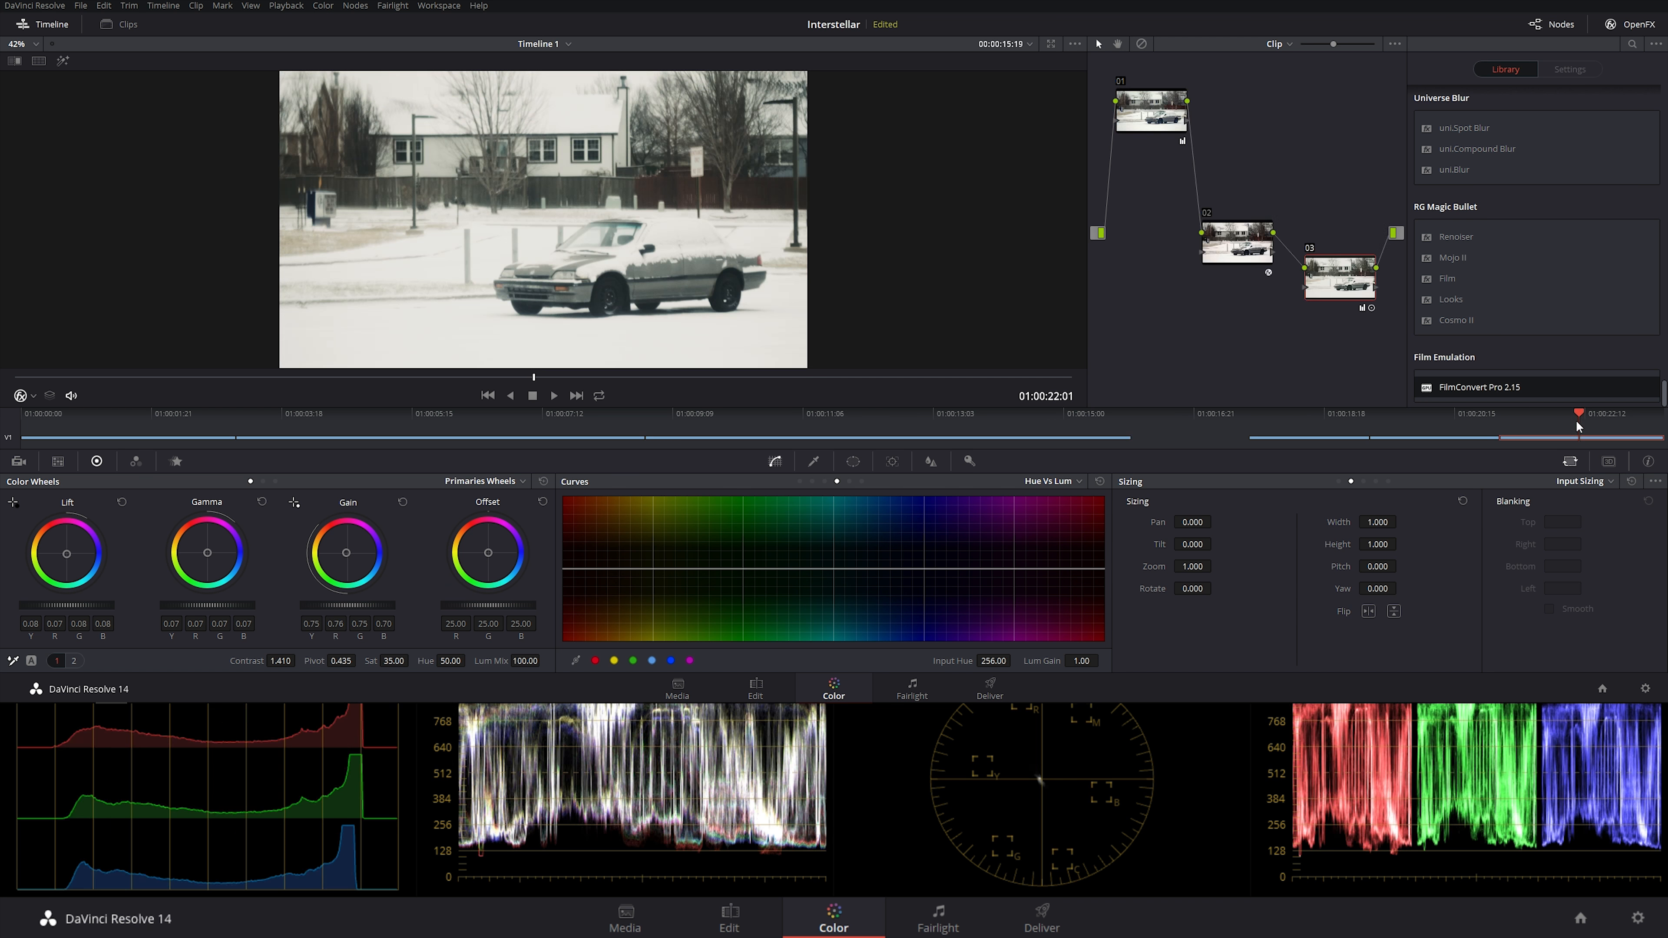
- Try a bluer Gamma of 0.07, 0.08, 0.07, 0.12 on node 03, comparing with the node disabled and with the mountain reference
drag(217, 554, 212, 553)
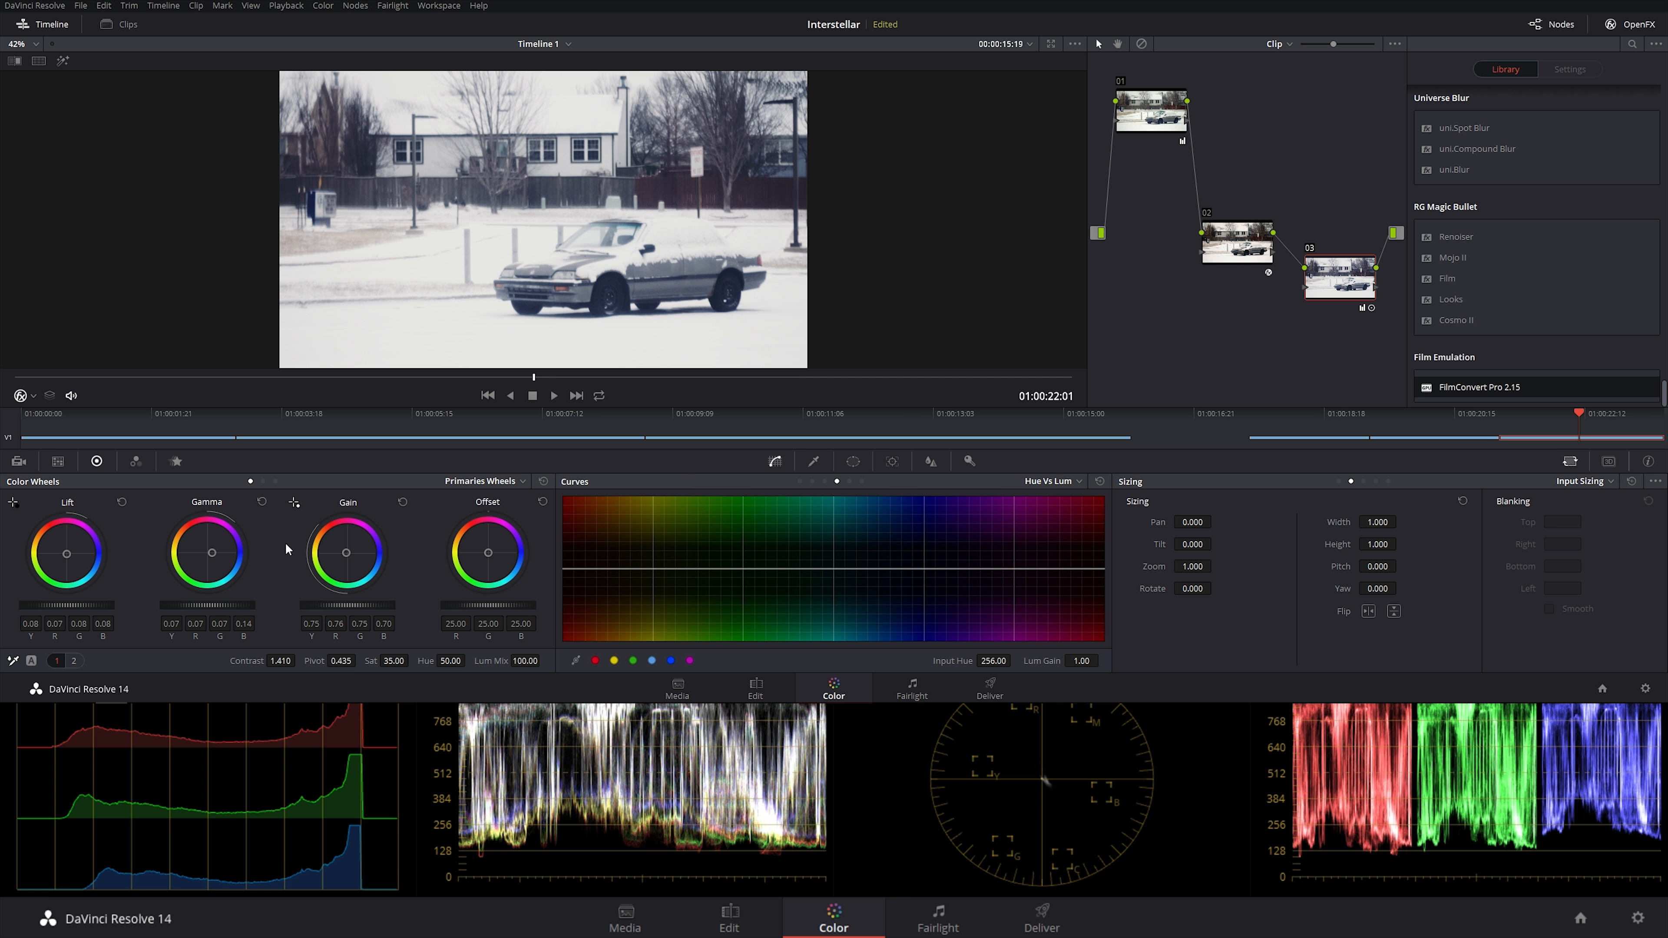
drag(215, 554, 211, 552)
click(1311, 250)
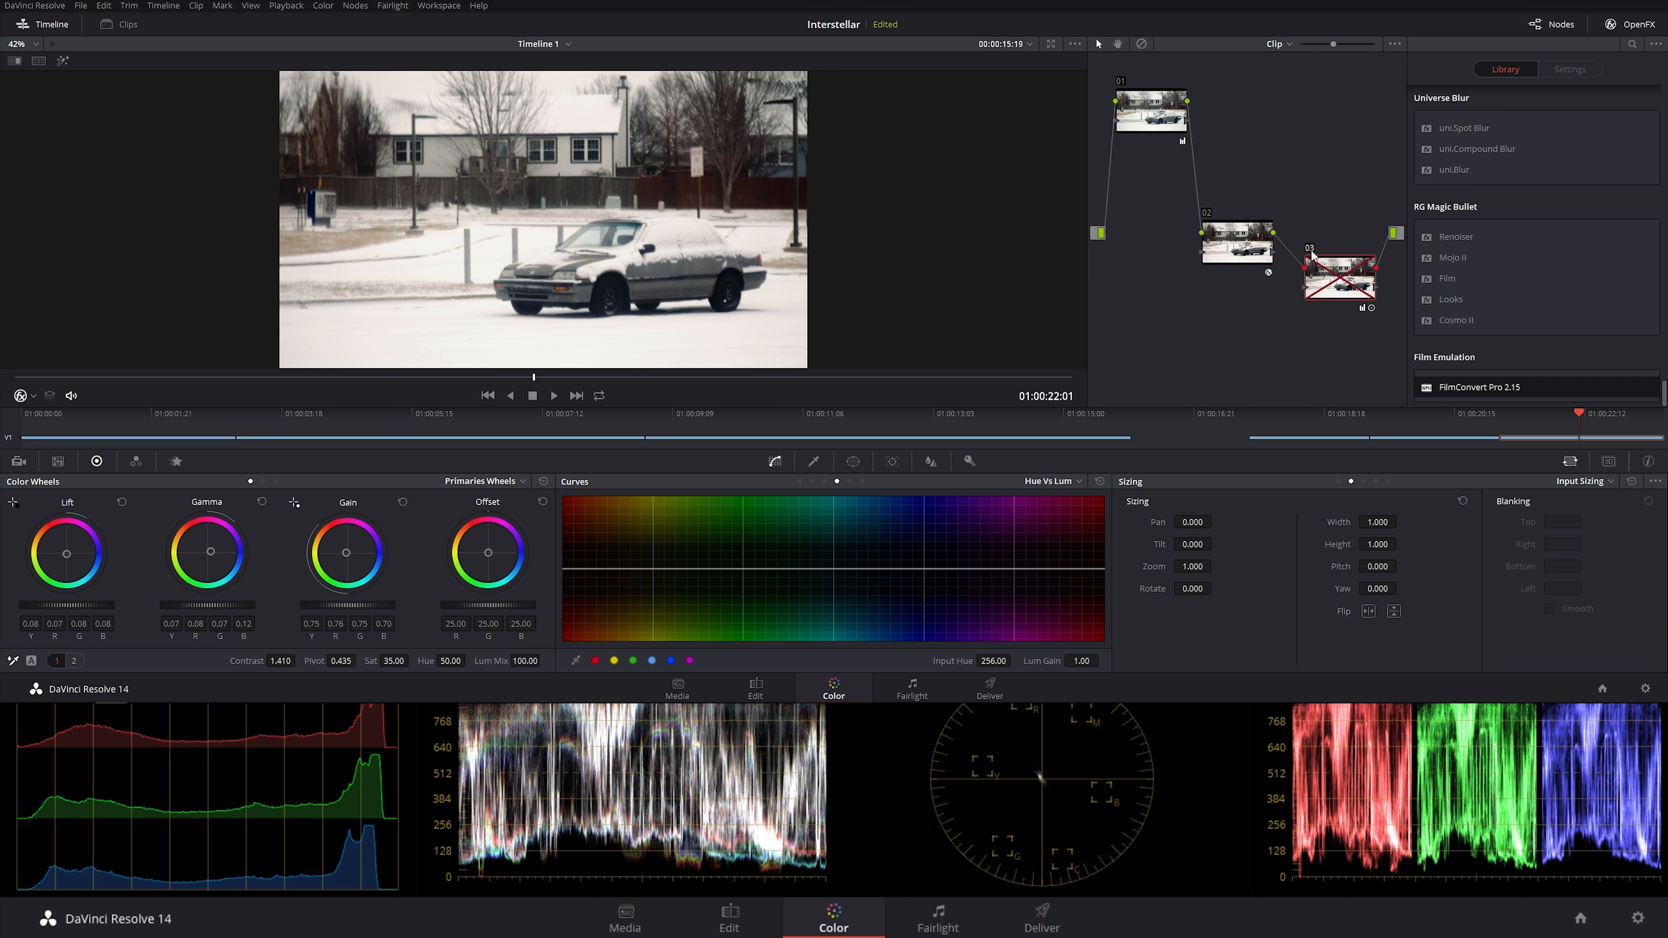
click(1313, 252)
click(1044, 433)
click(1610, 414)
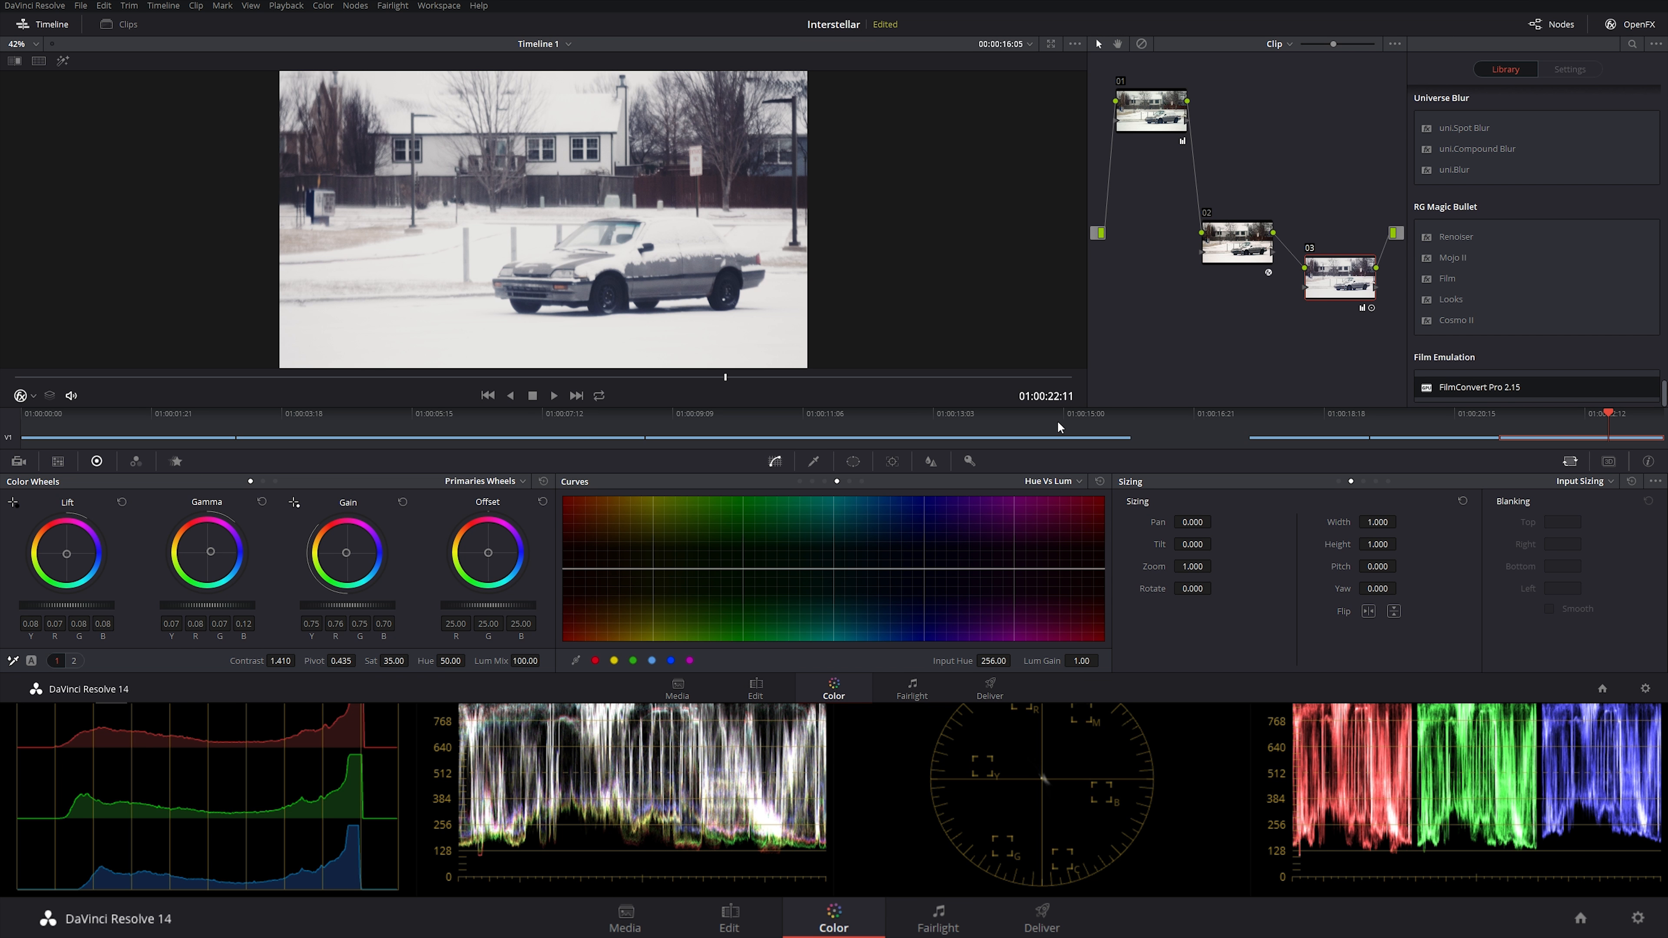
click(1057, 423)
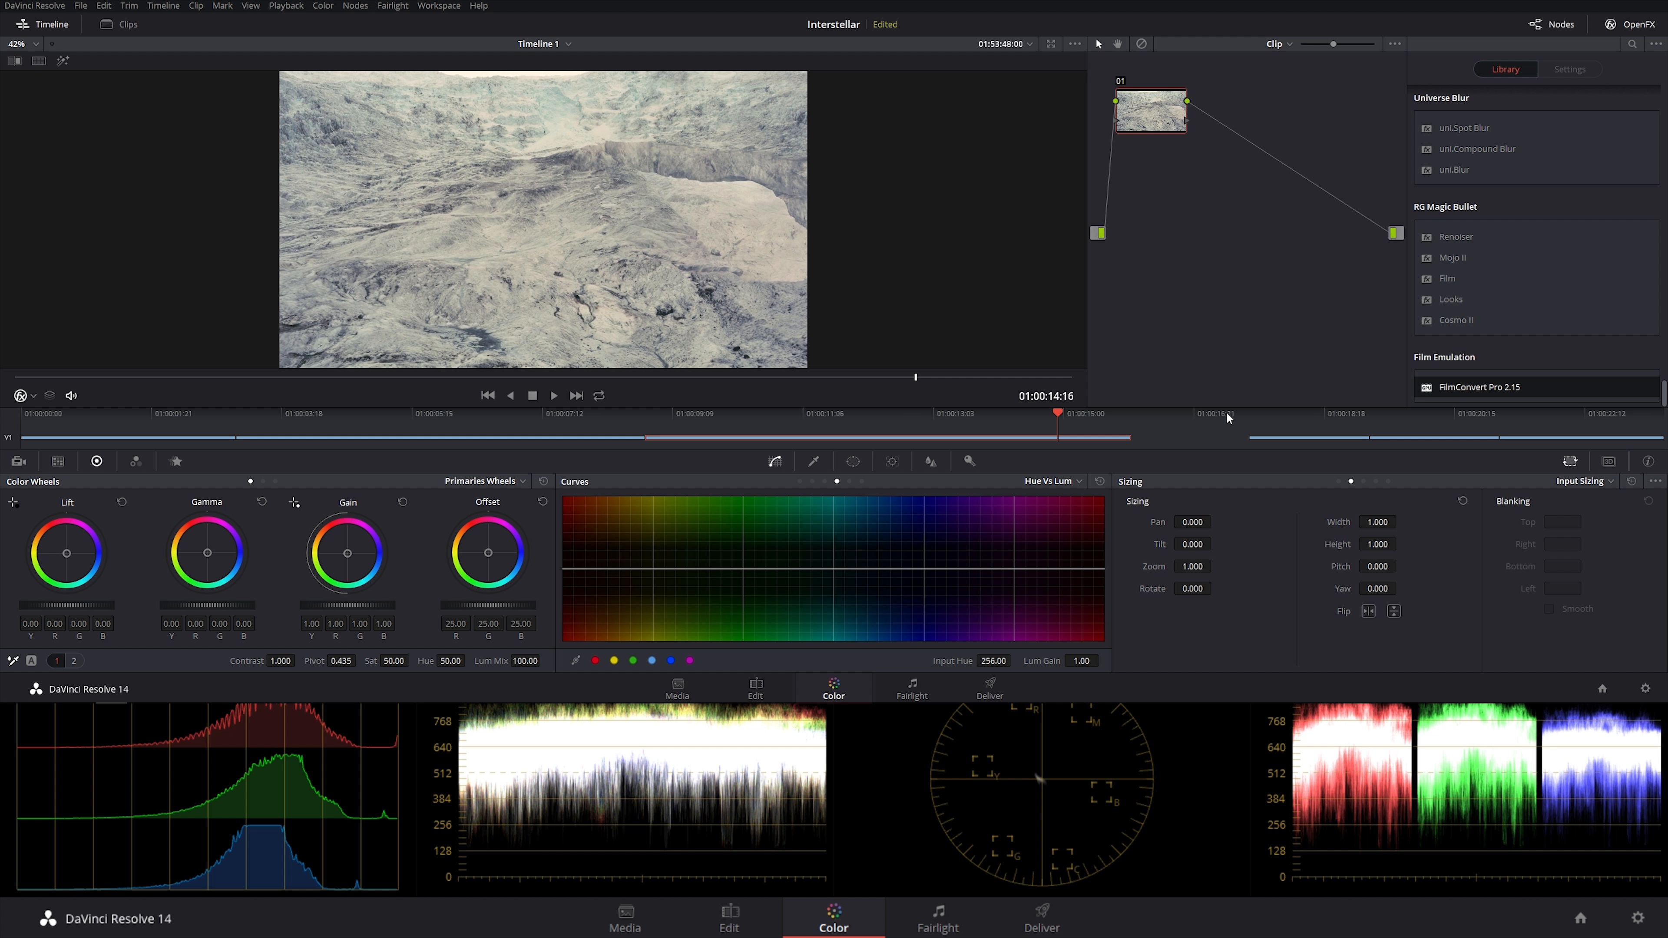
click(1593, 421)
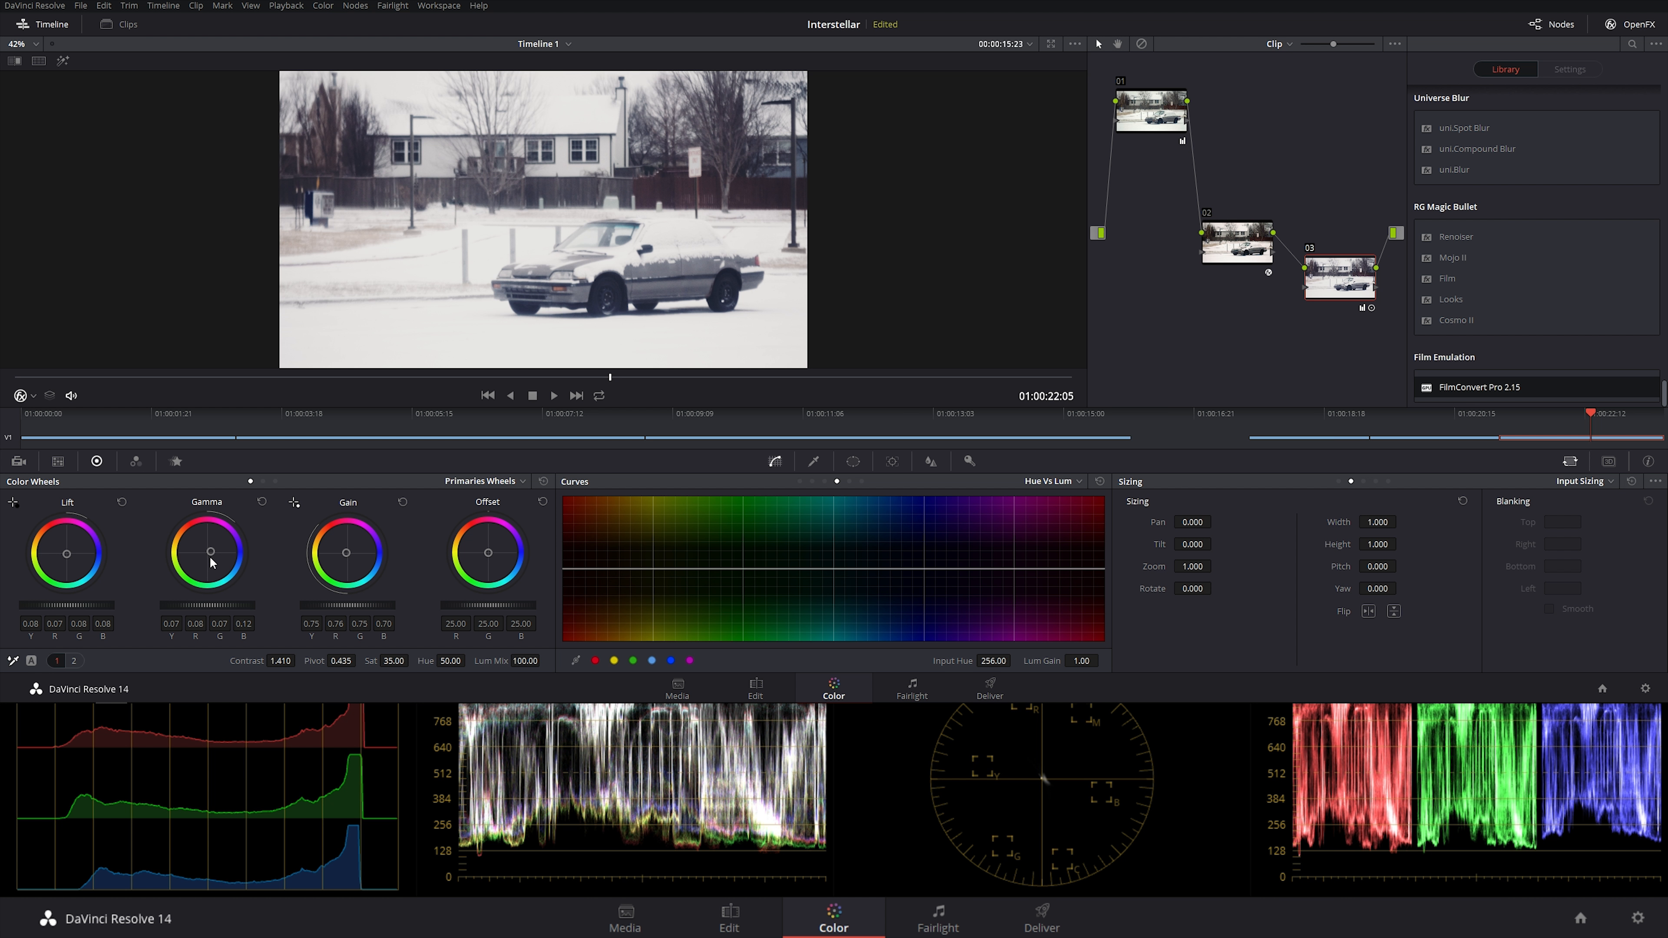
- Try a Gamma of 0.07, 0.06, 0.08, 0.07 on node 03, compare with the reference, and restore Gamma to 0.07 on all channels
drag(210, 551, 207, 554)
click(1041, 414)
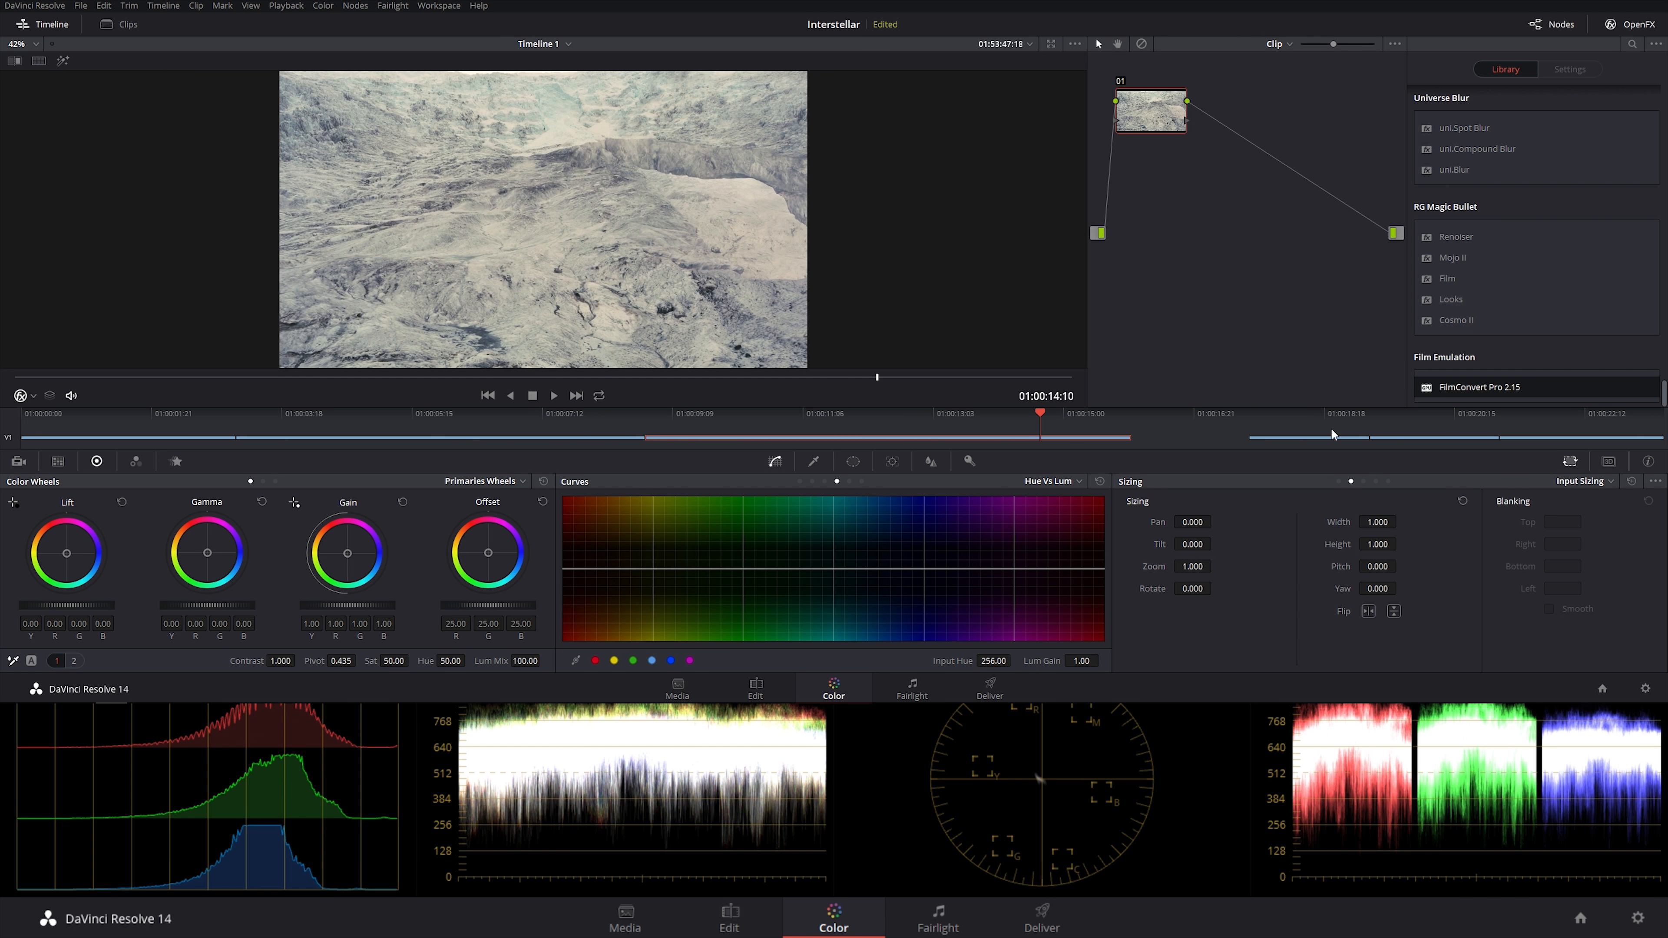
click(1553, 413)
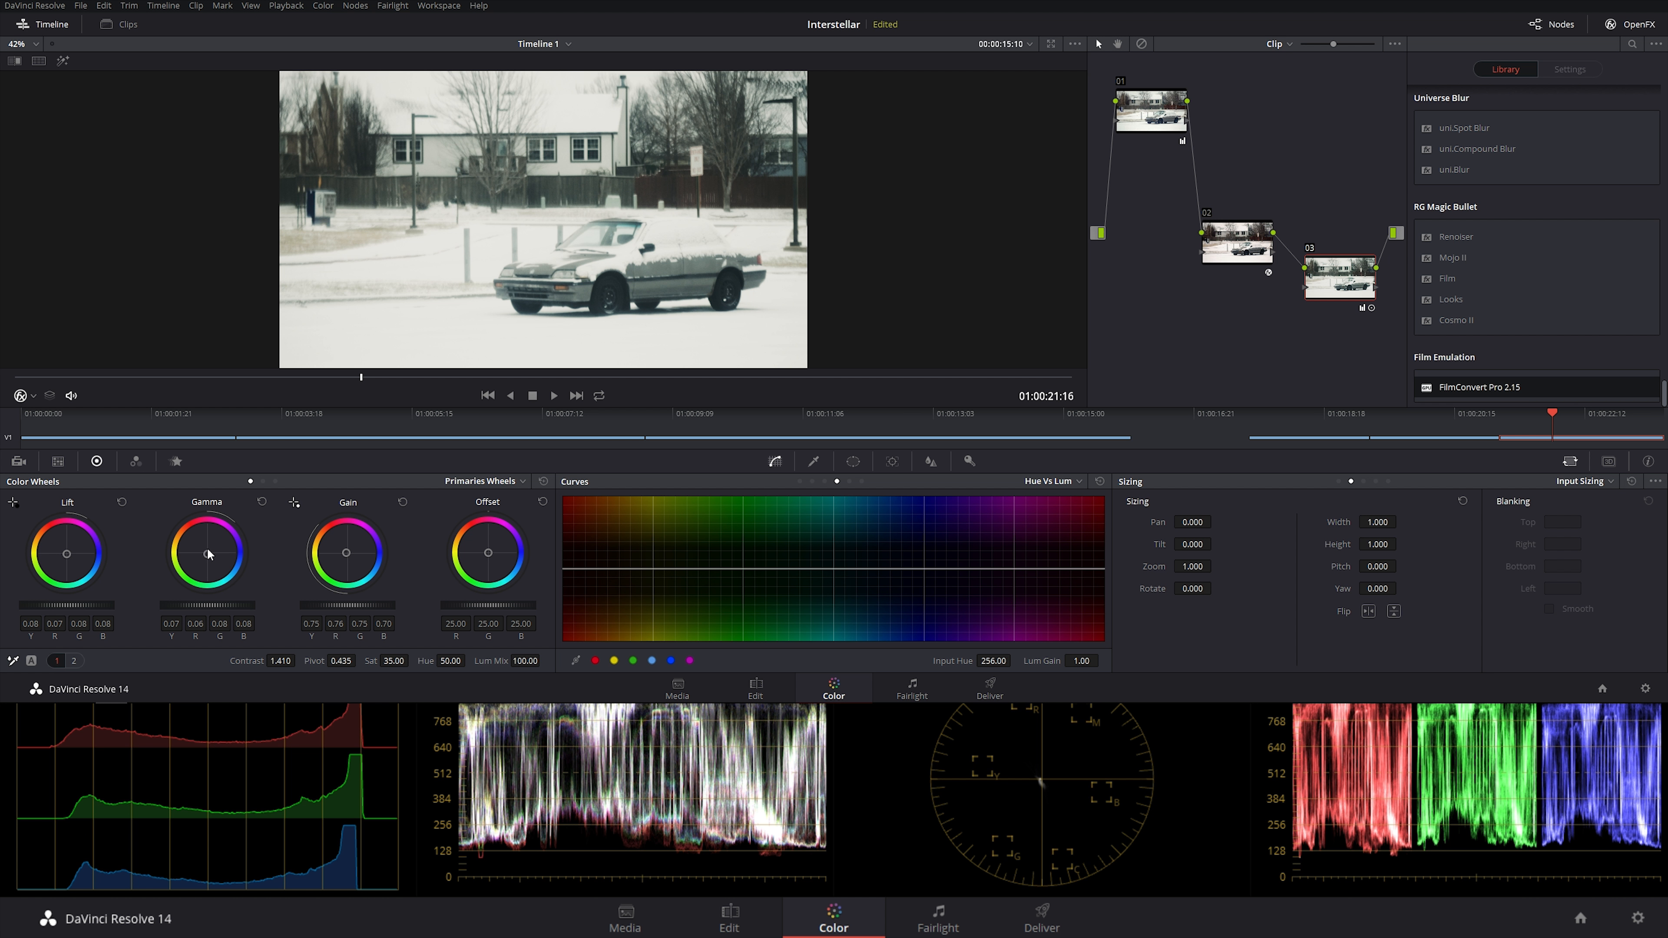
drag(282, 492, 275, 495)
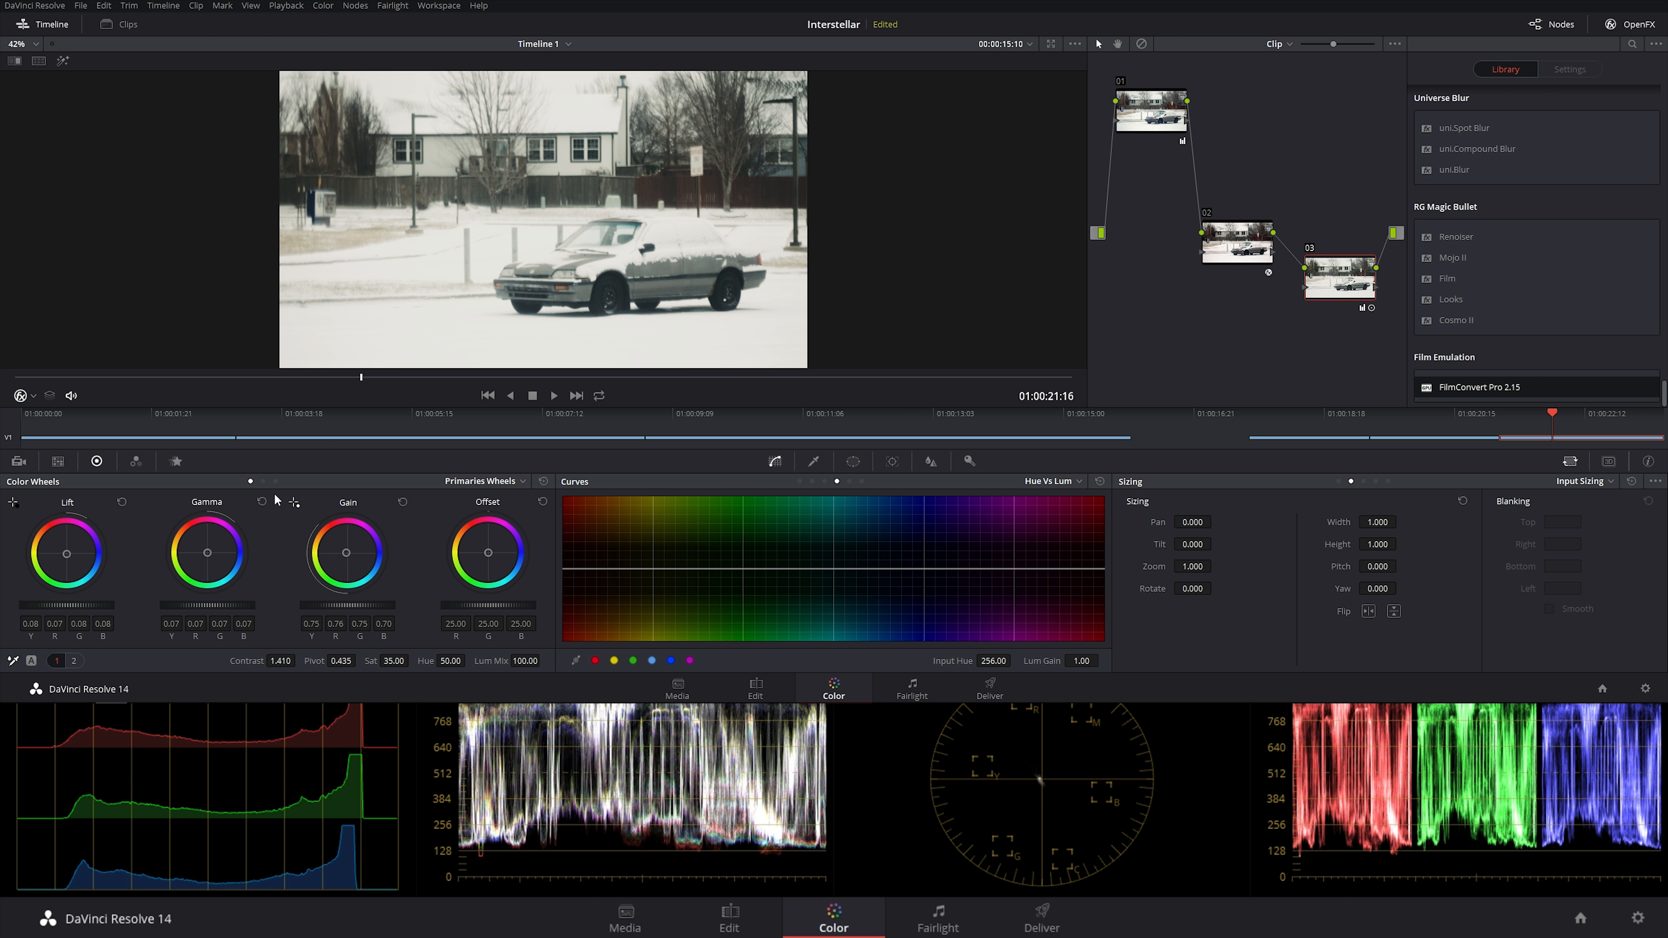
- Compare the graded snowy car, lake and sunset clips with their matching film reference shots
click(1054, 413)
click(1576, 413)
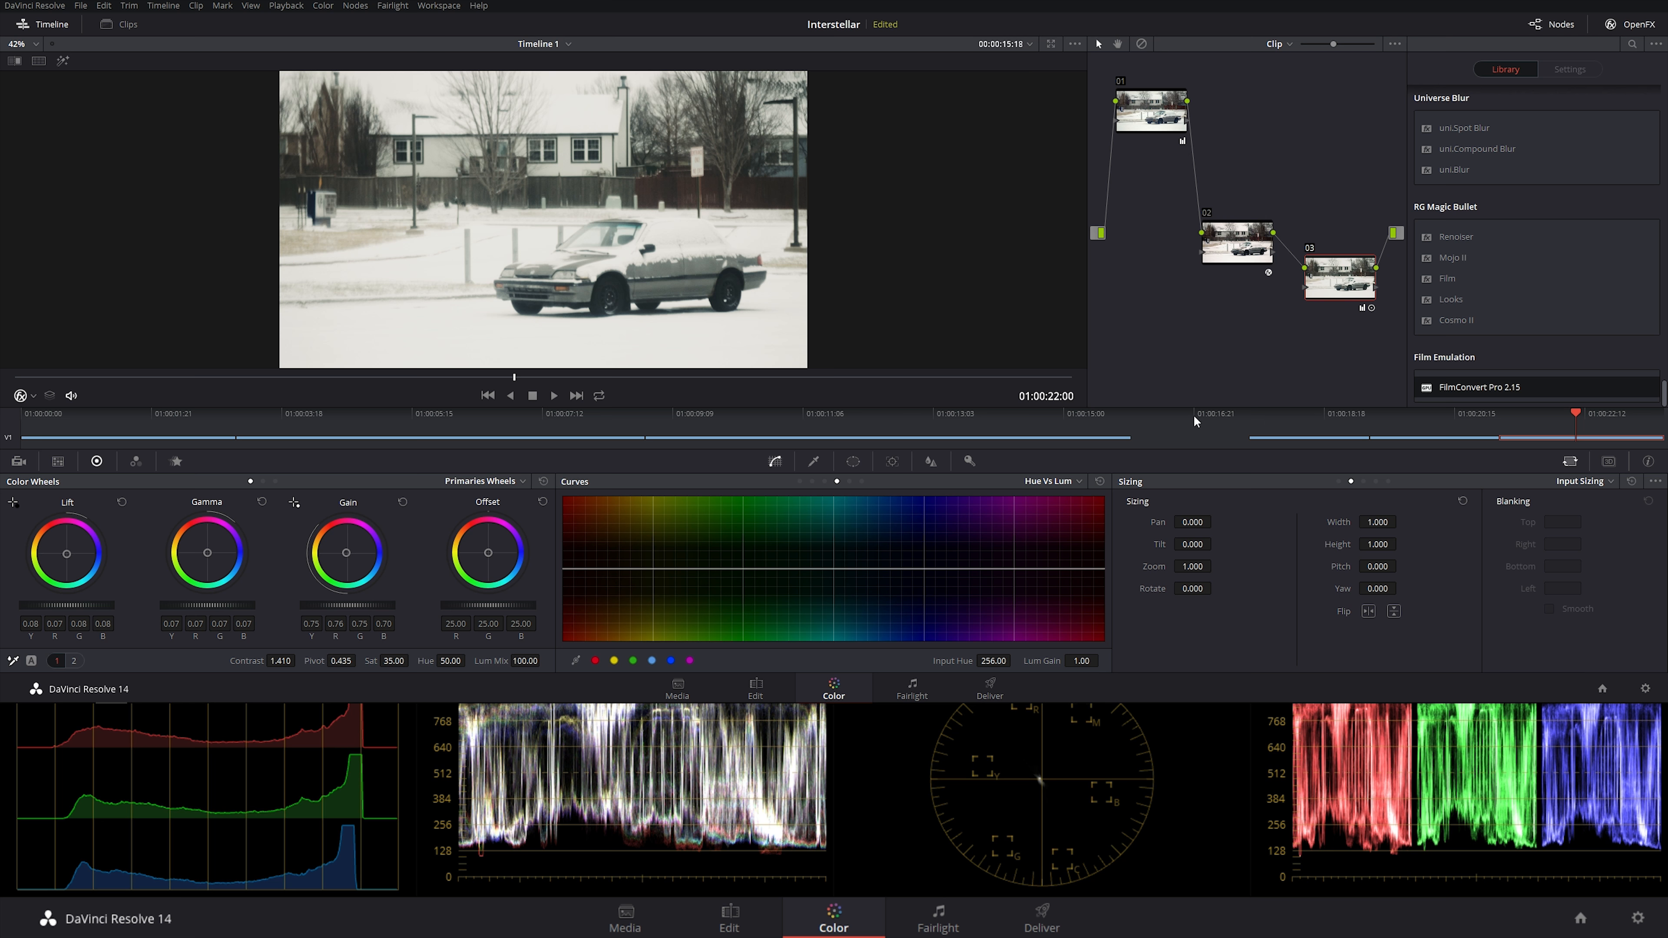
click(1085, 425)
click(1577, 429)
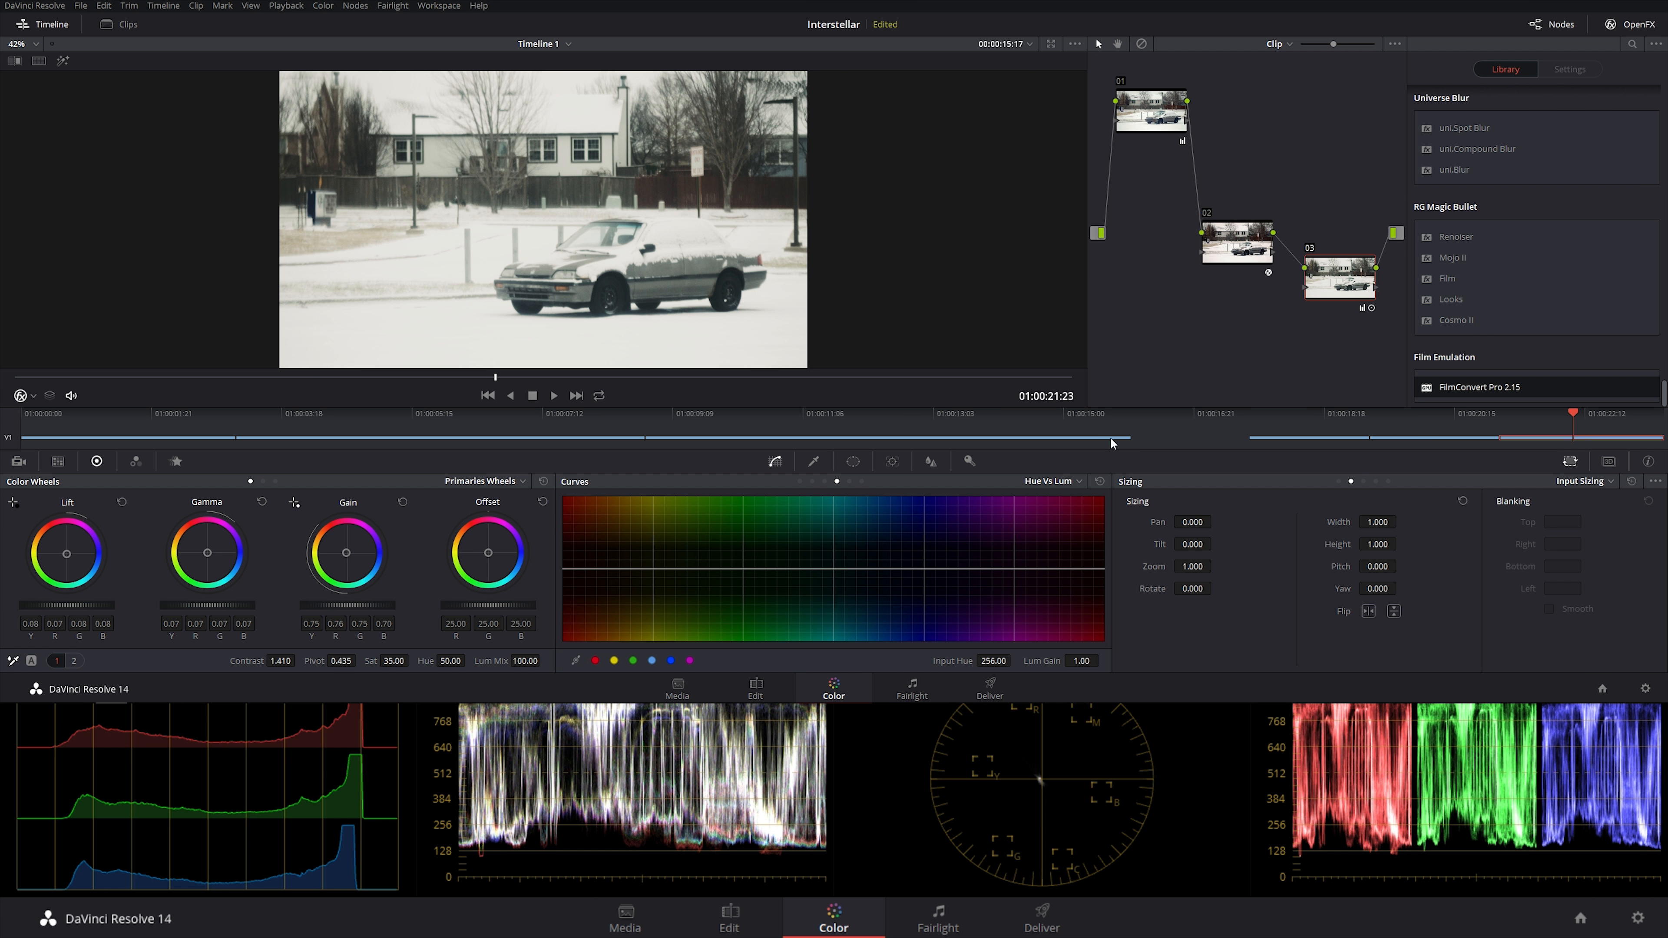
click(1085, 427)
click(163, 429)
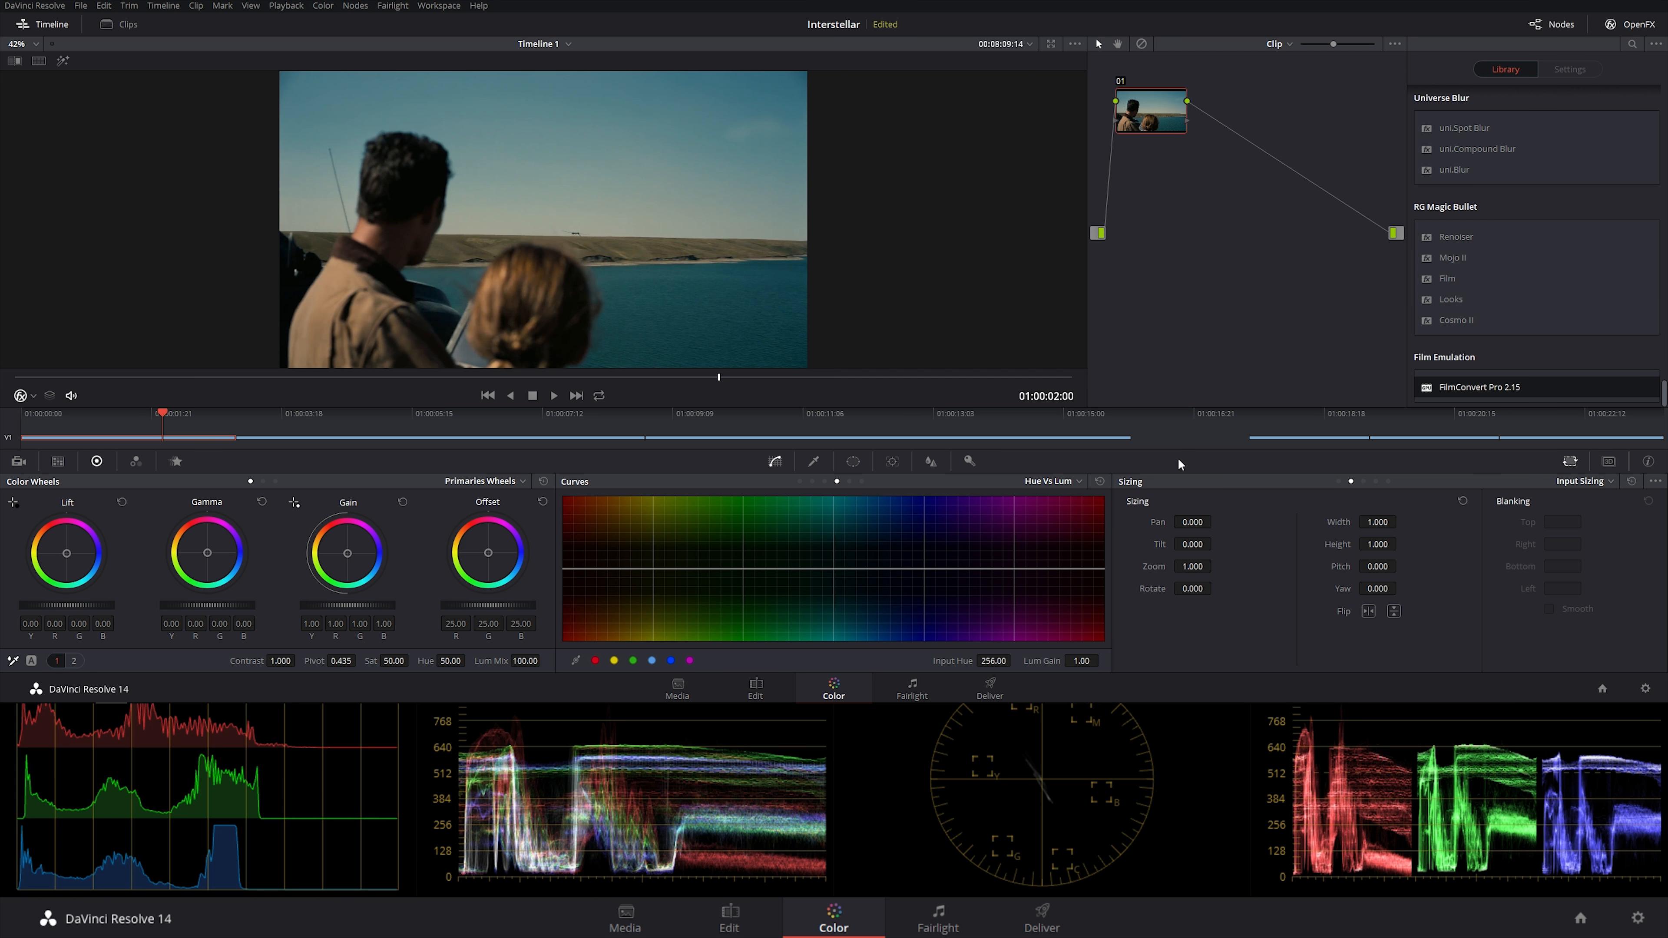
click(1335, 428)
click(387, 427)
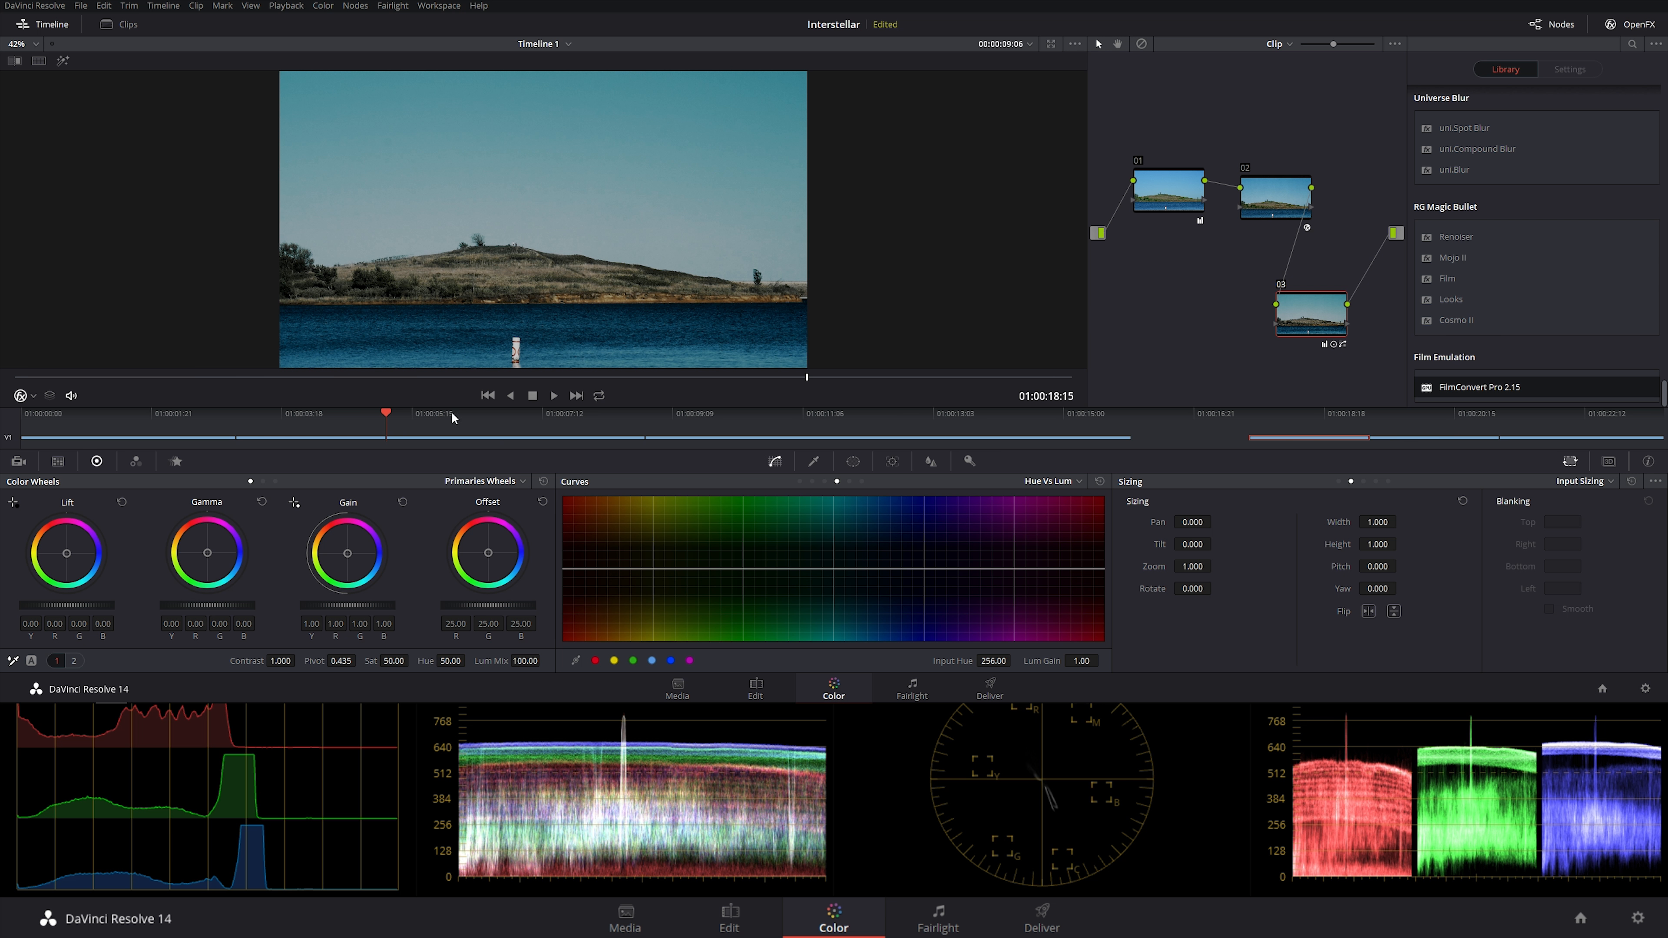
click(1457, 425)
click(956, 427)
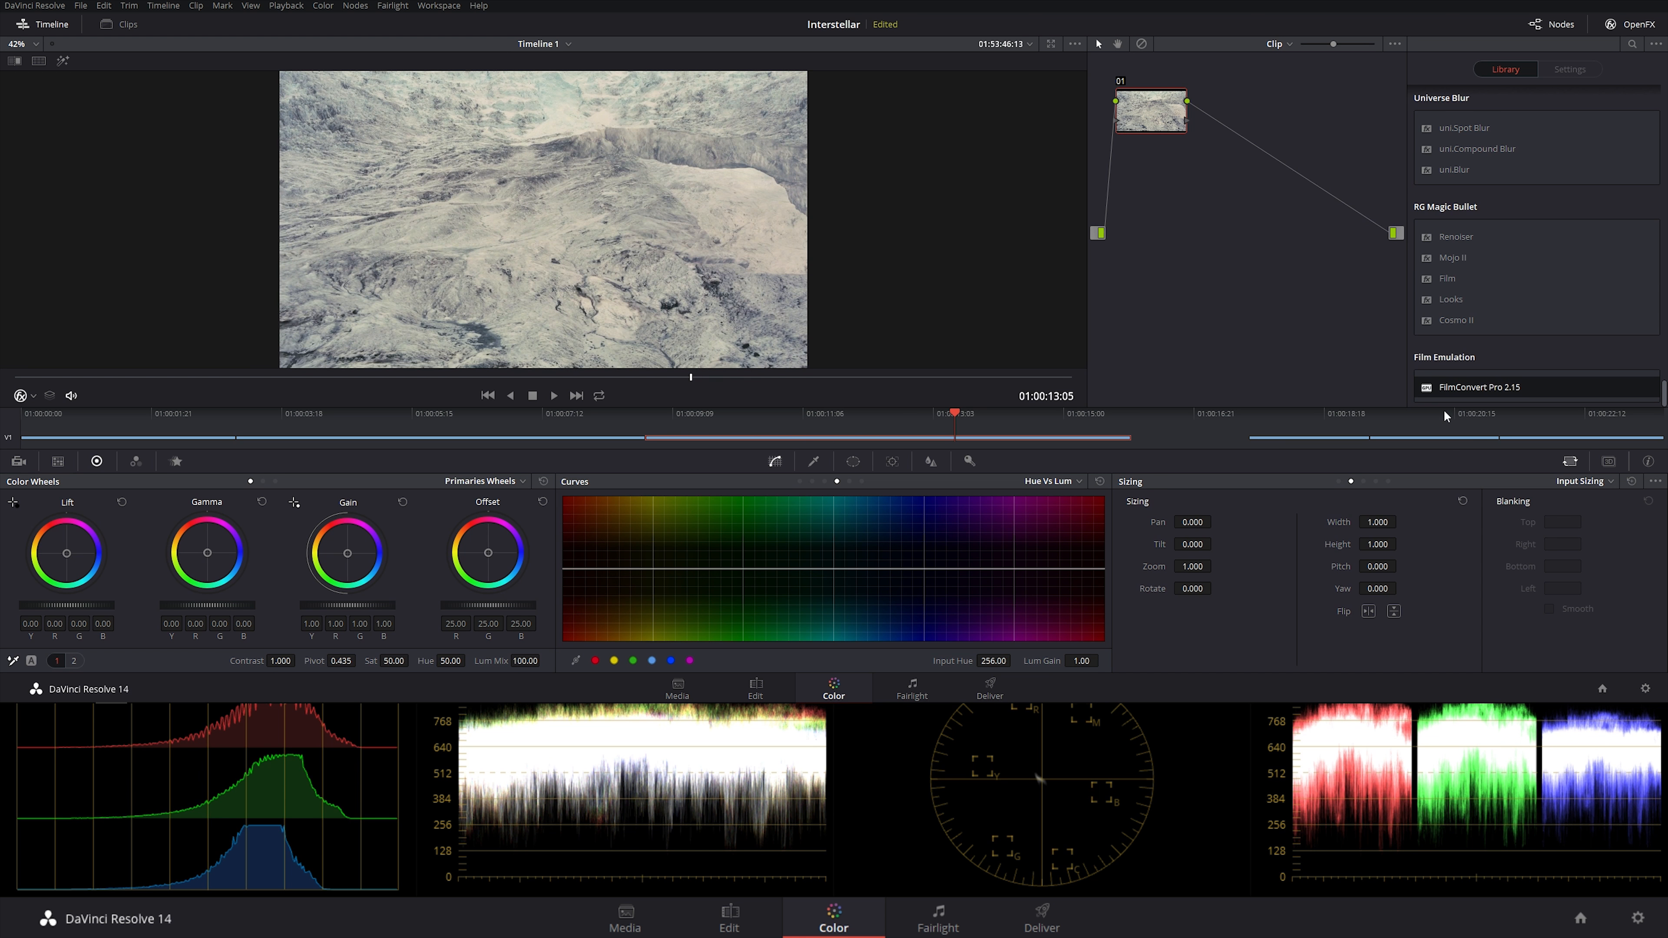
- Stretch node 03's rectangular window on the sunset clip to cover the whole frame and review the sunset and snowy car grades
click(1444, 415)
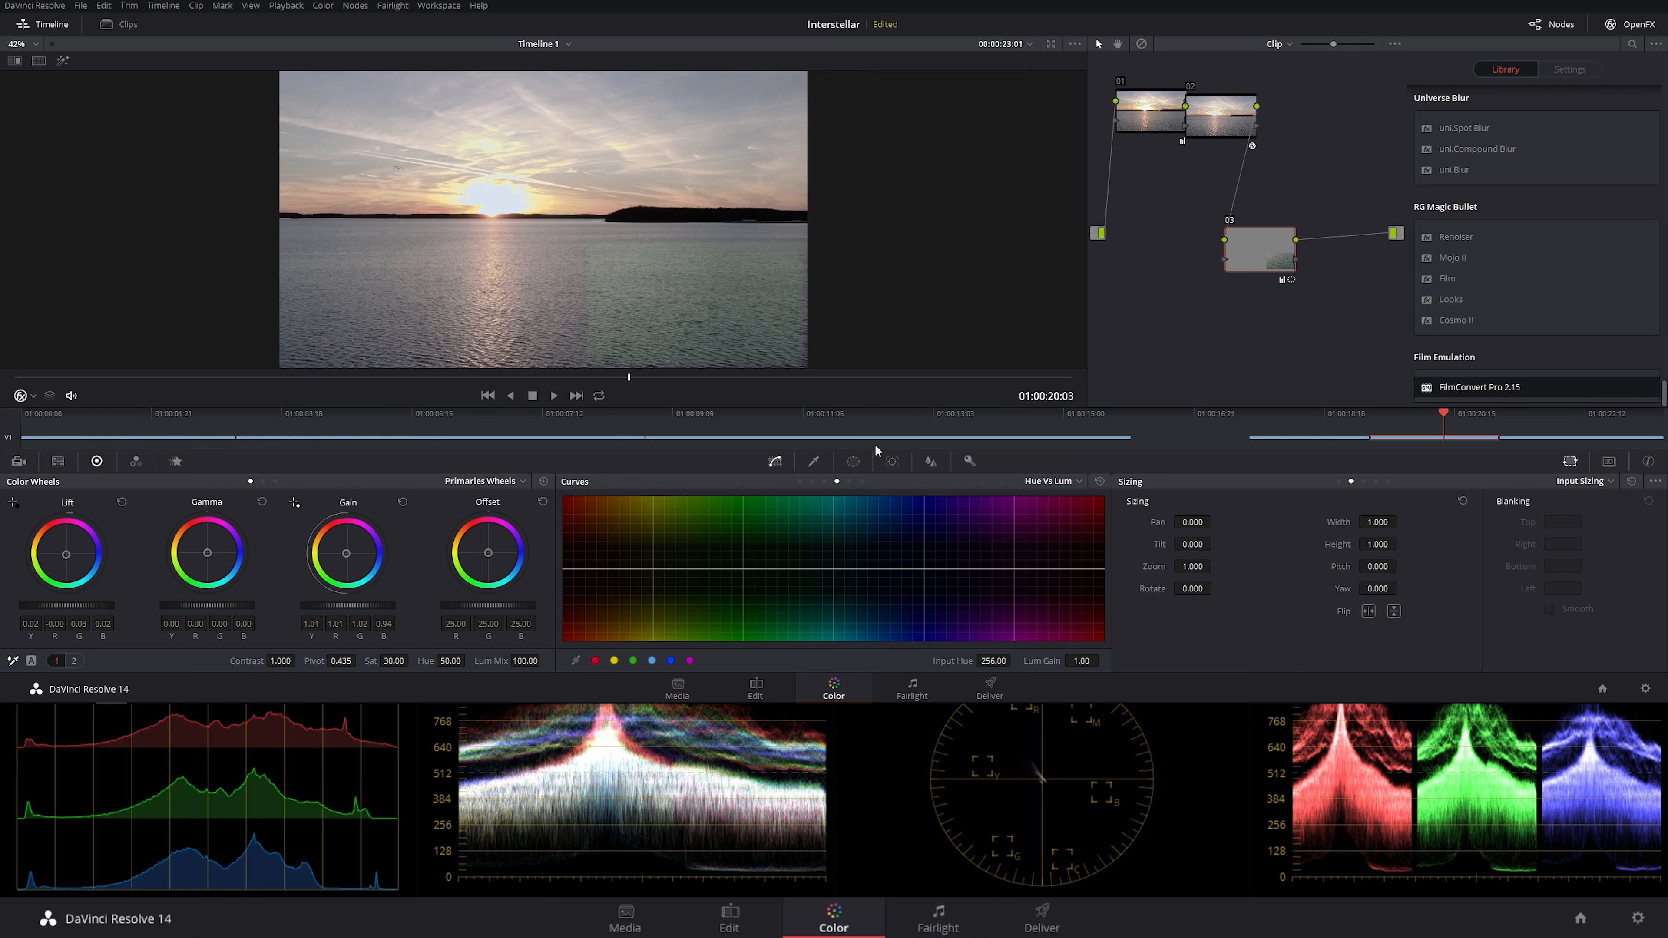
click(854, 461)
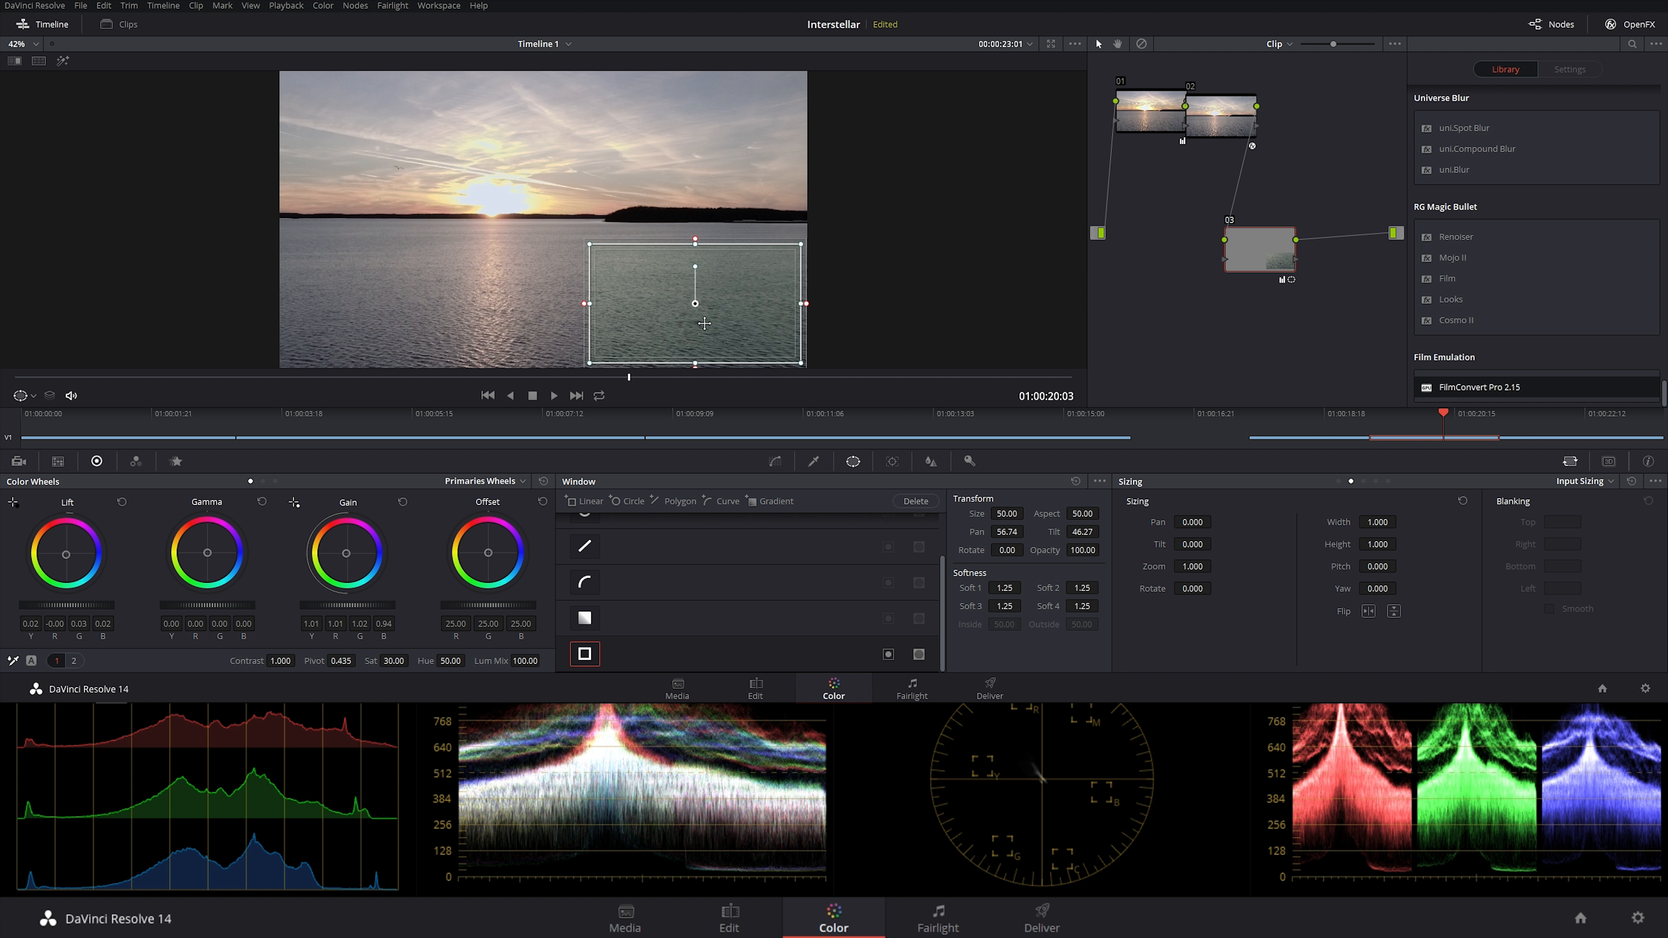
drag(710, 328, 790, 372)
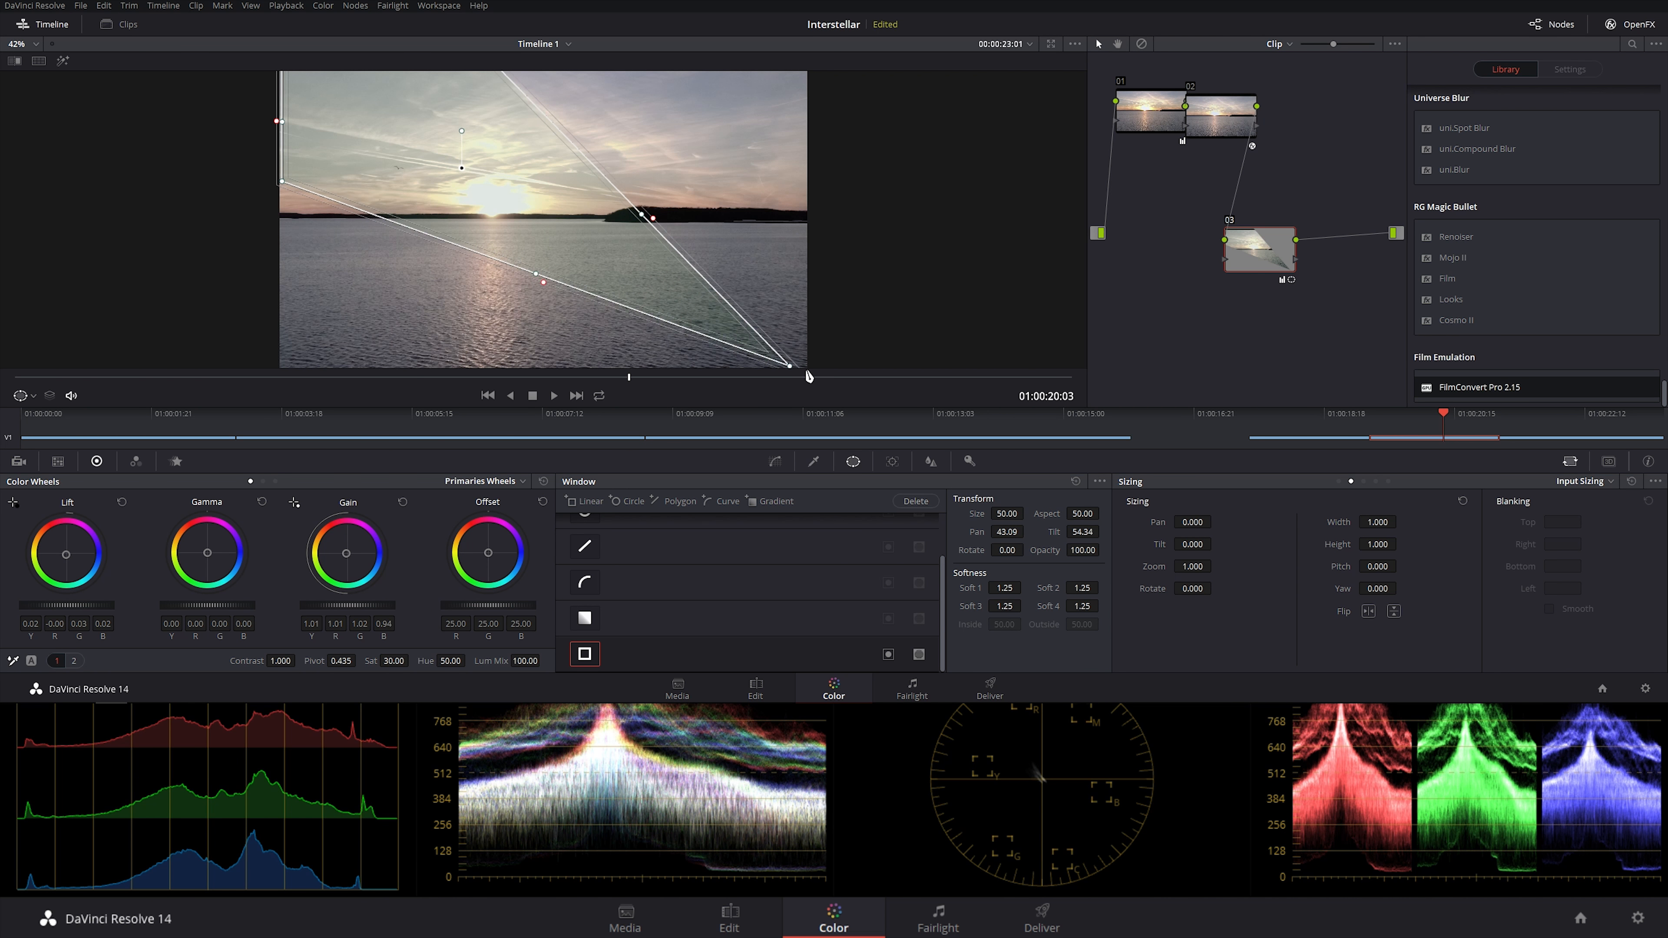
drag(514, 86, 826, 73)
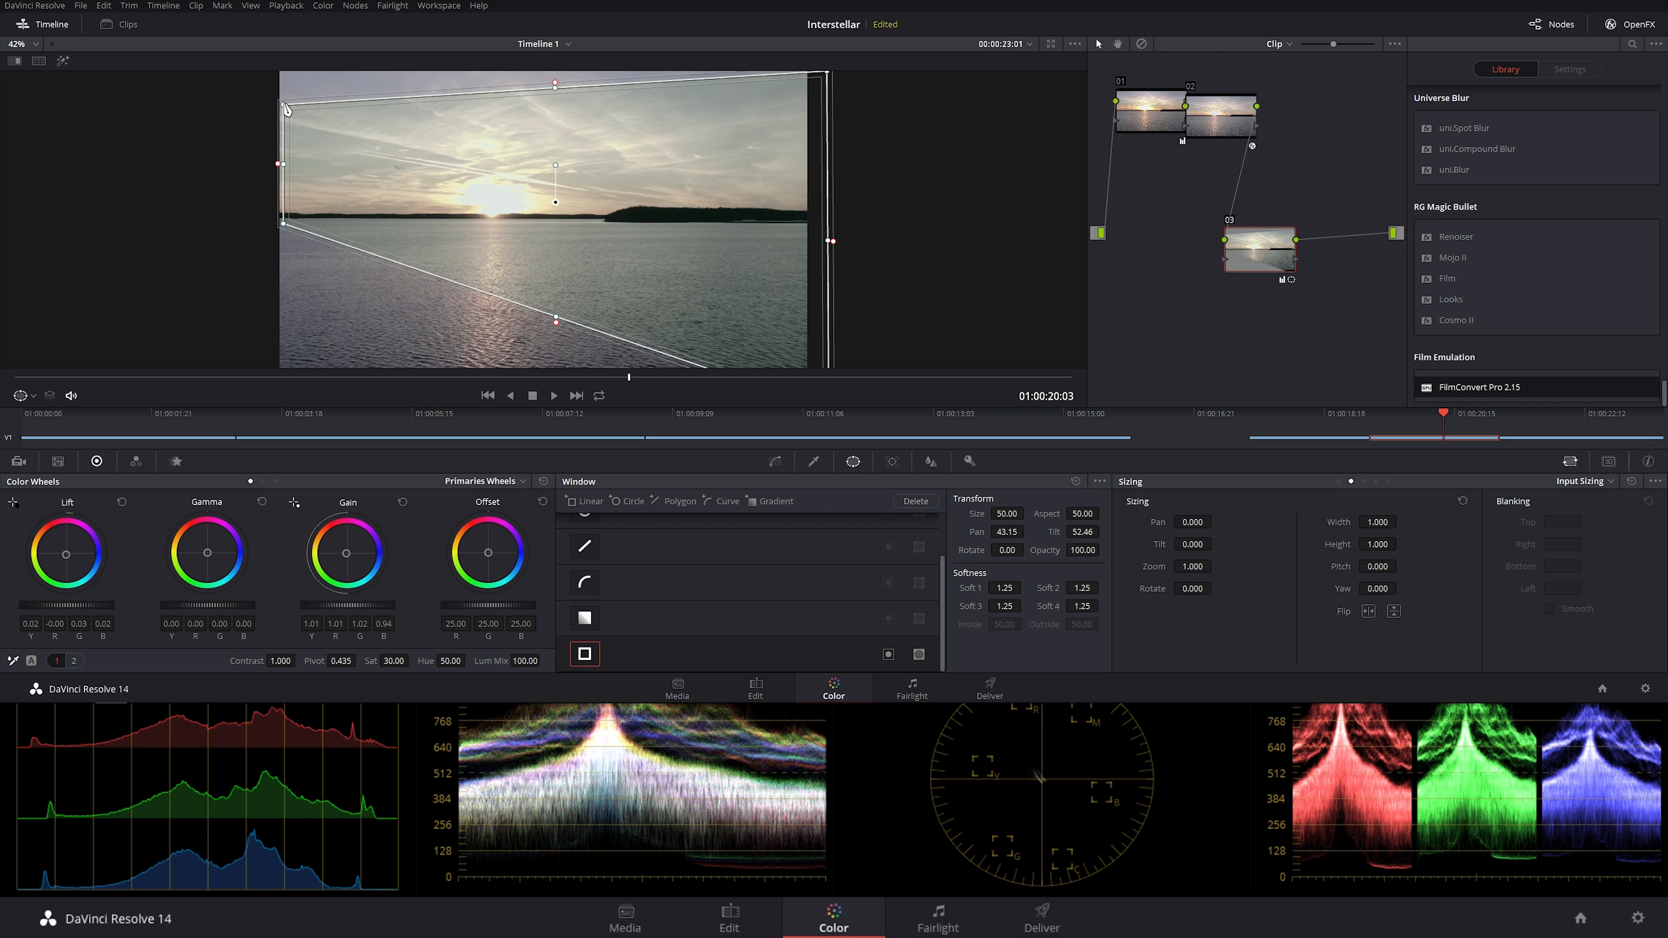
click(775, 460)
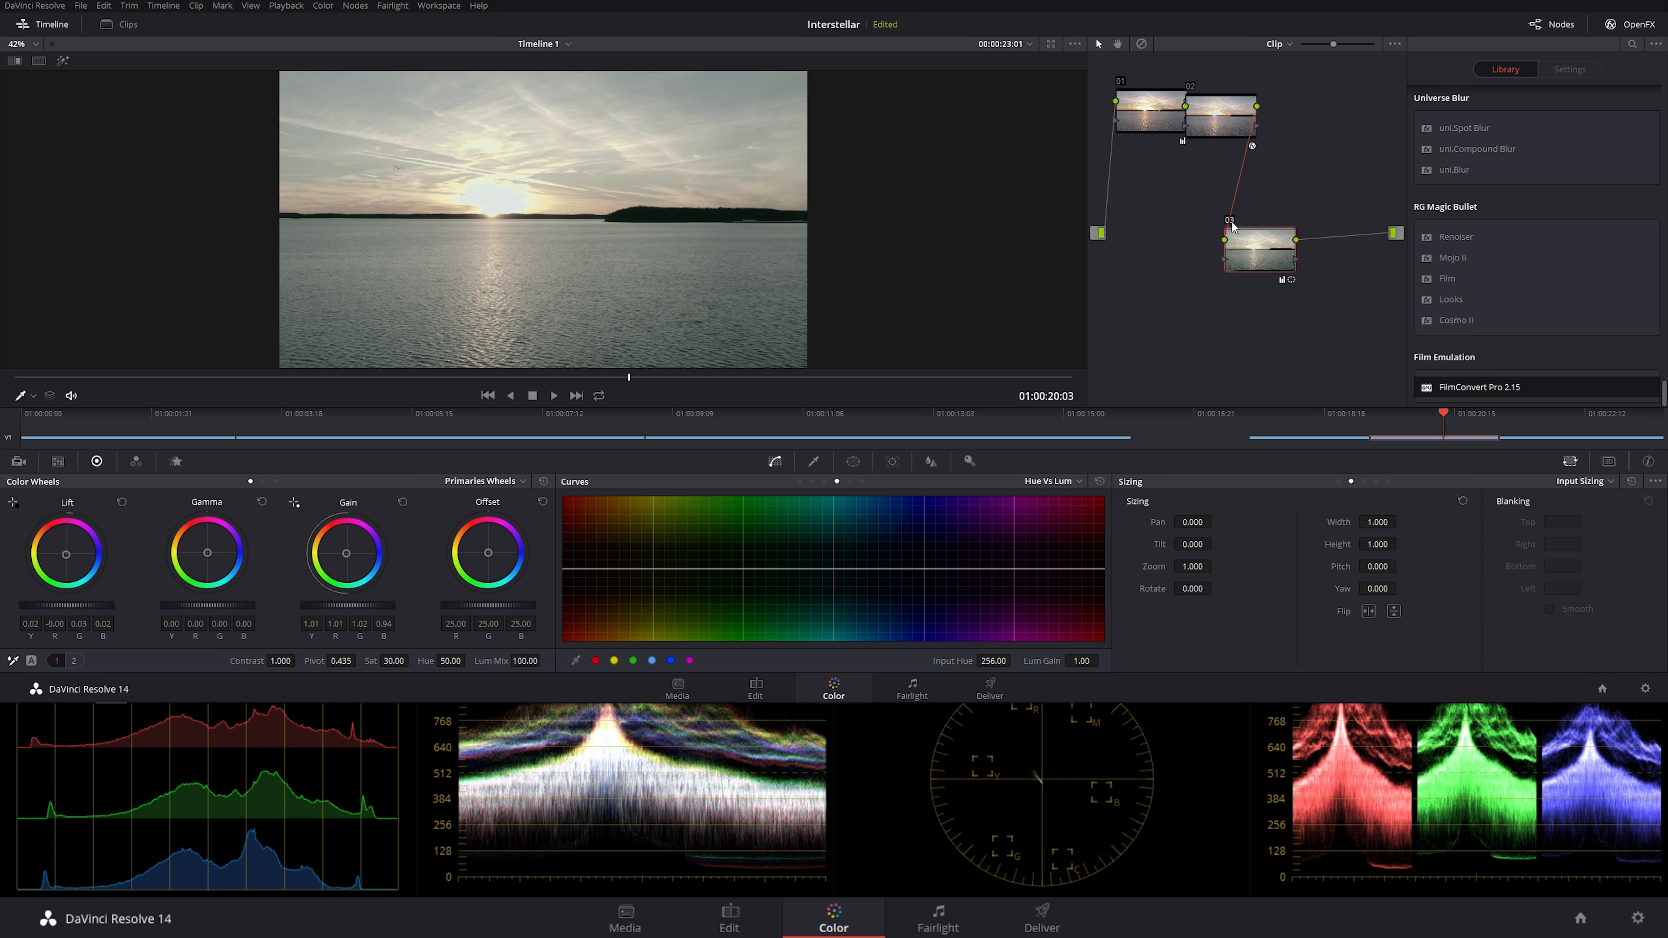
drag(1229, 220, 1270, 183)
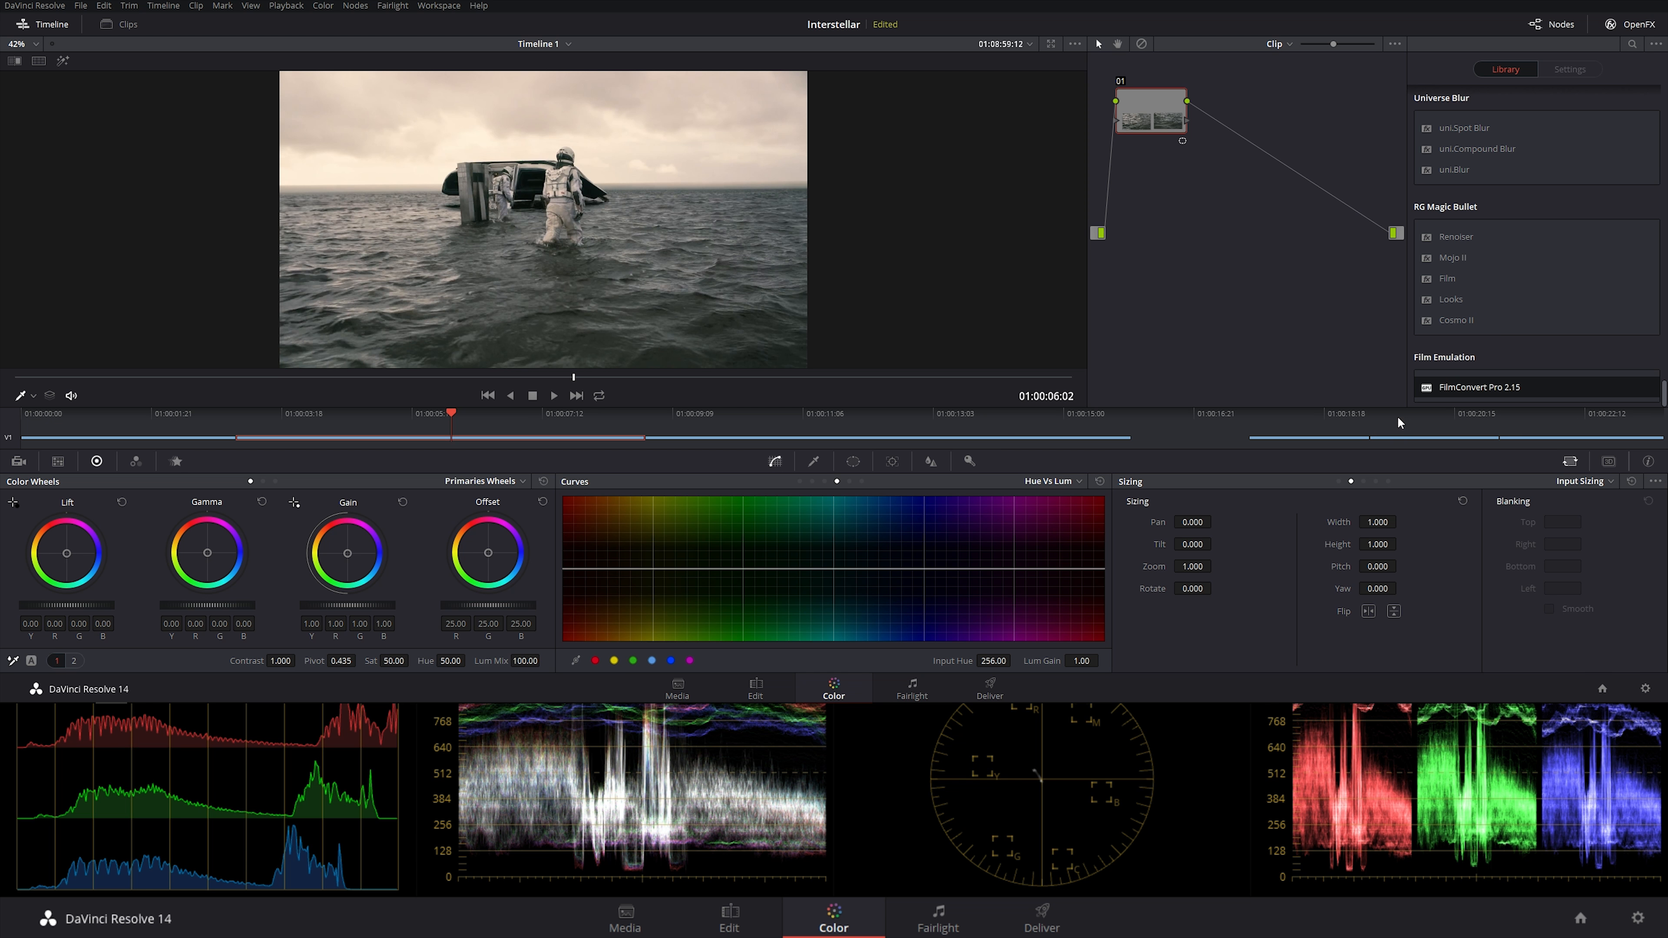
drag(1399, 418, 1565, 430)
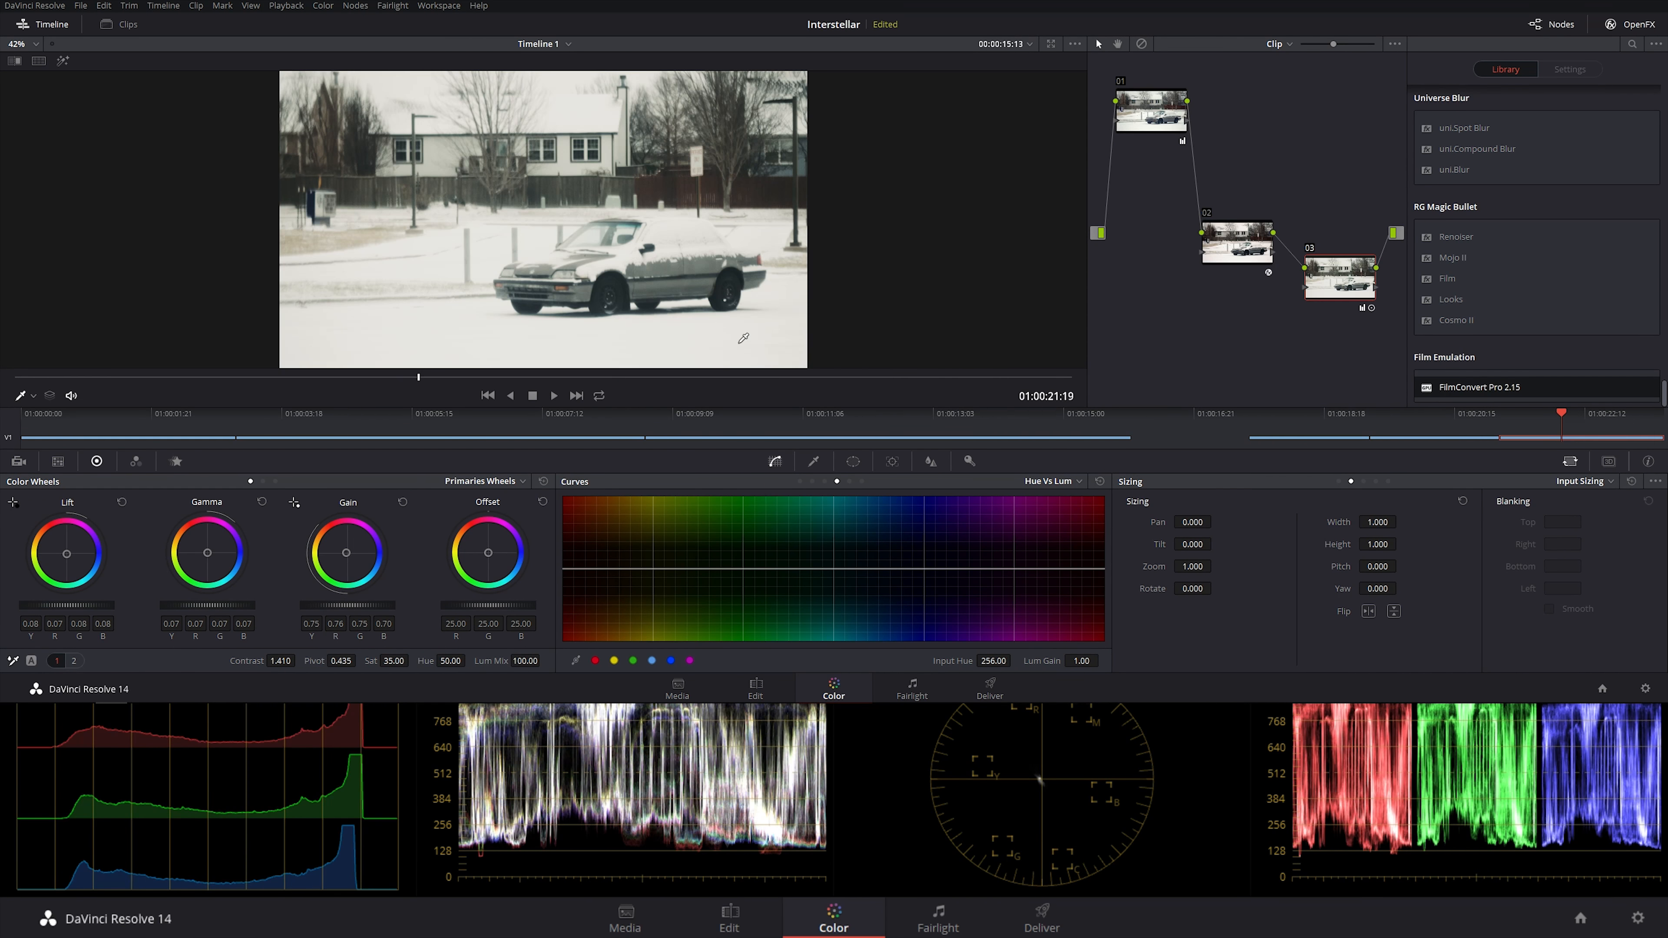